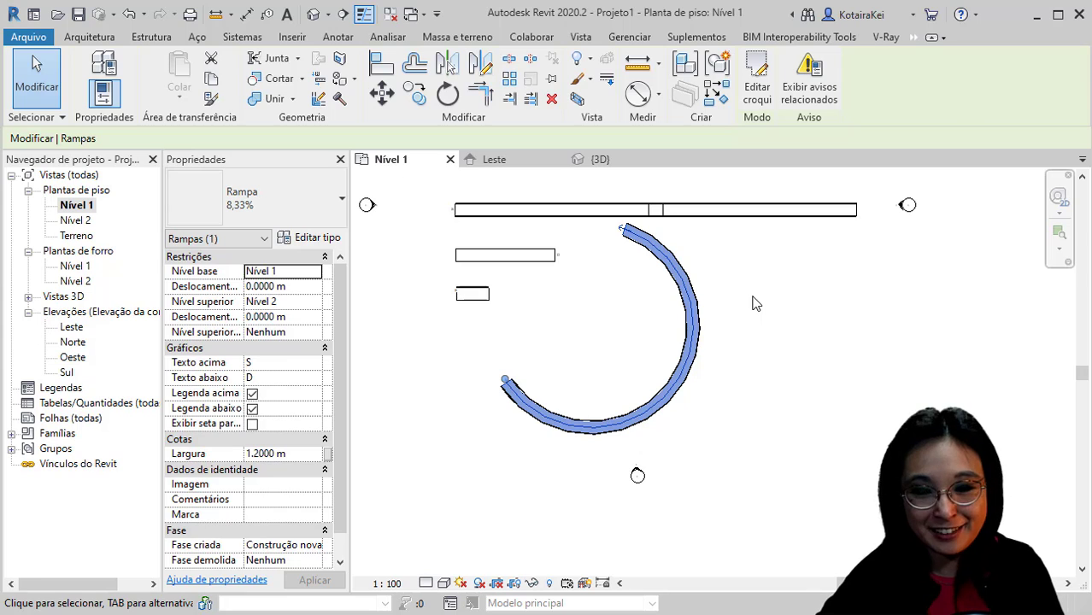
Clear the curved ramp's selection and start a new Ramp sketch on Nível 1, keeping the 8,33% ramp type
click(756, 304)
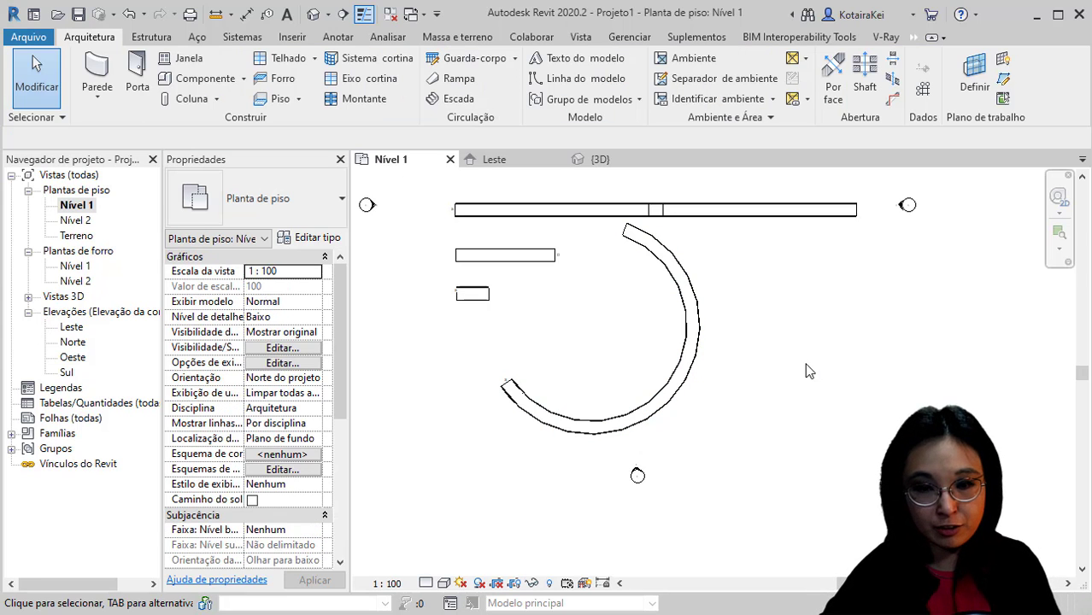
middle_drag(805, 363, 793, 428)
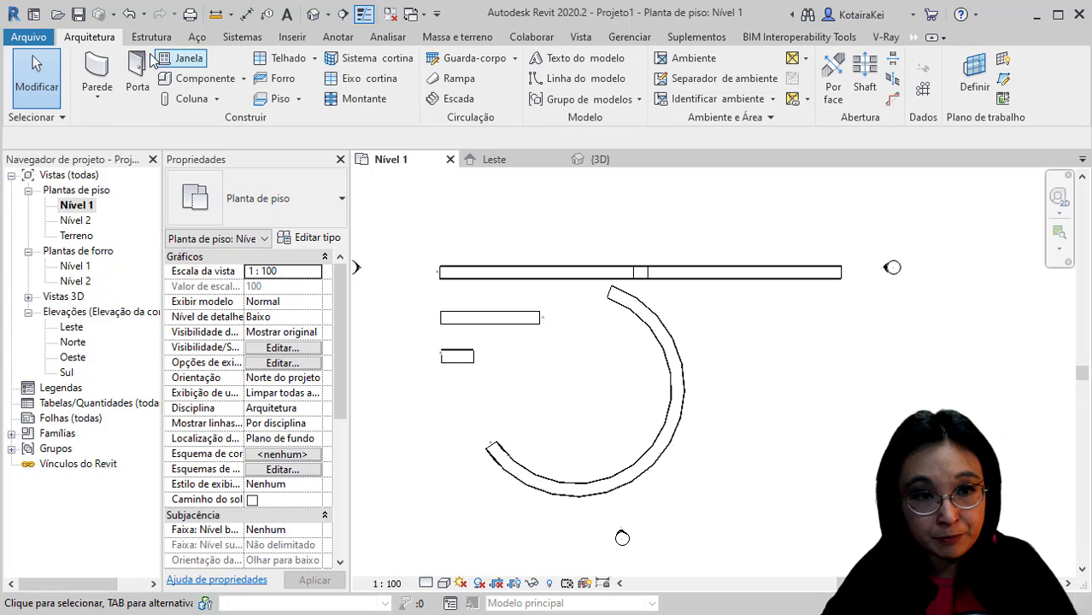
click(102, 43)
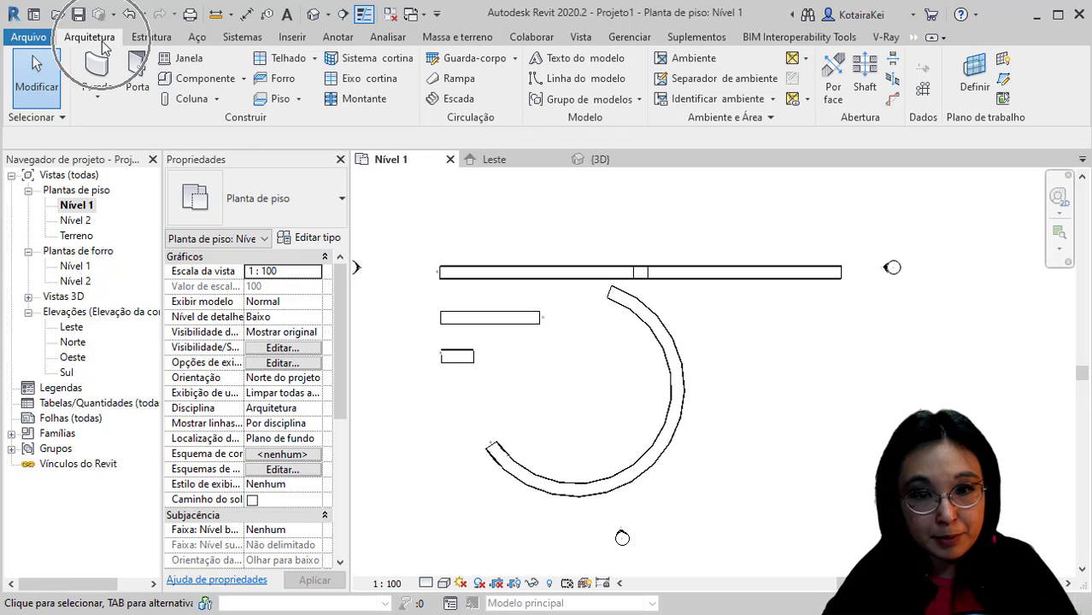
click(469, 82)
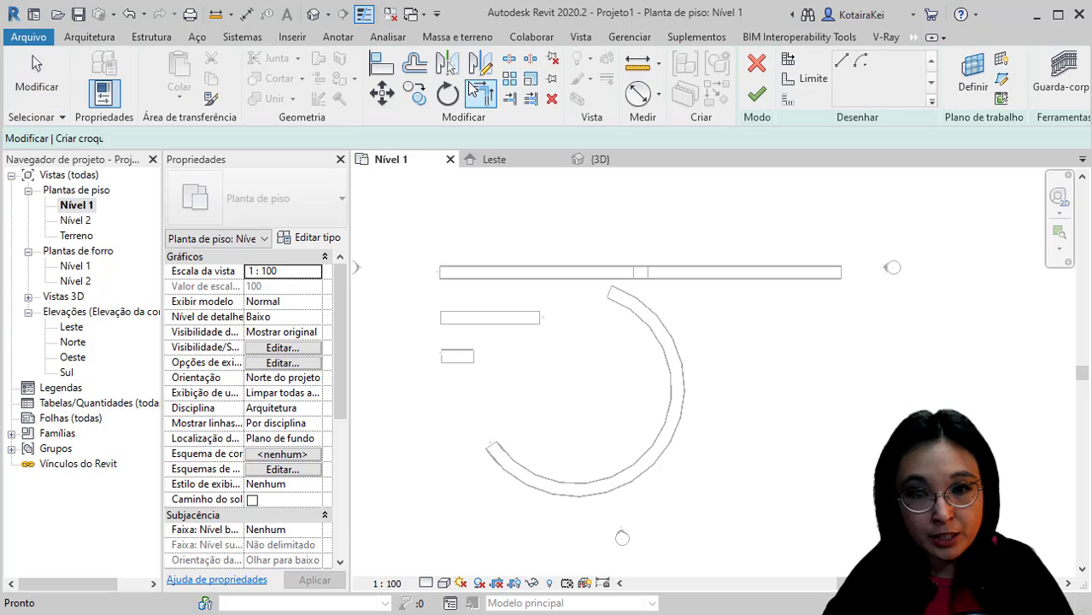
key(ctrl)
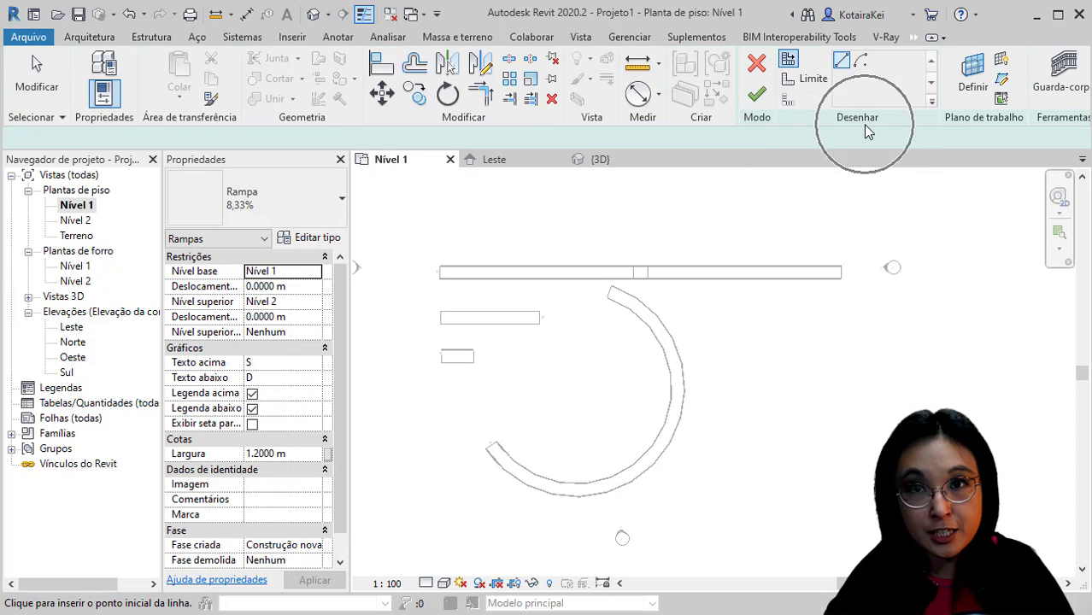
key(ctrl)
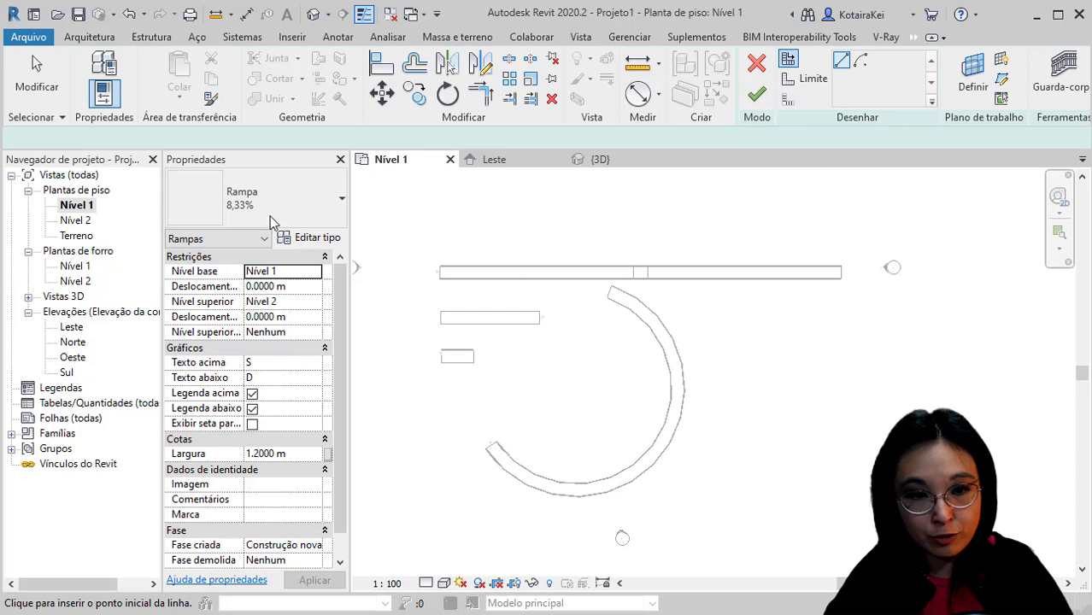
key(ctrl)
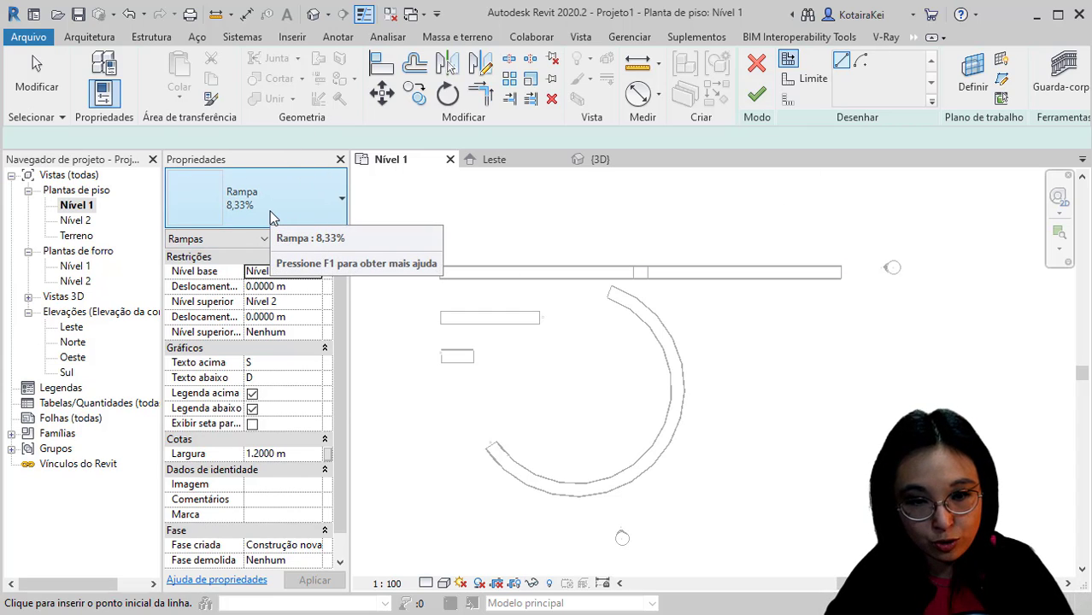
click(270, 215)
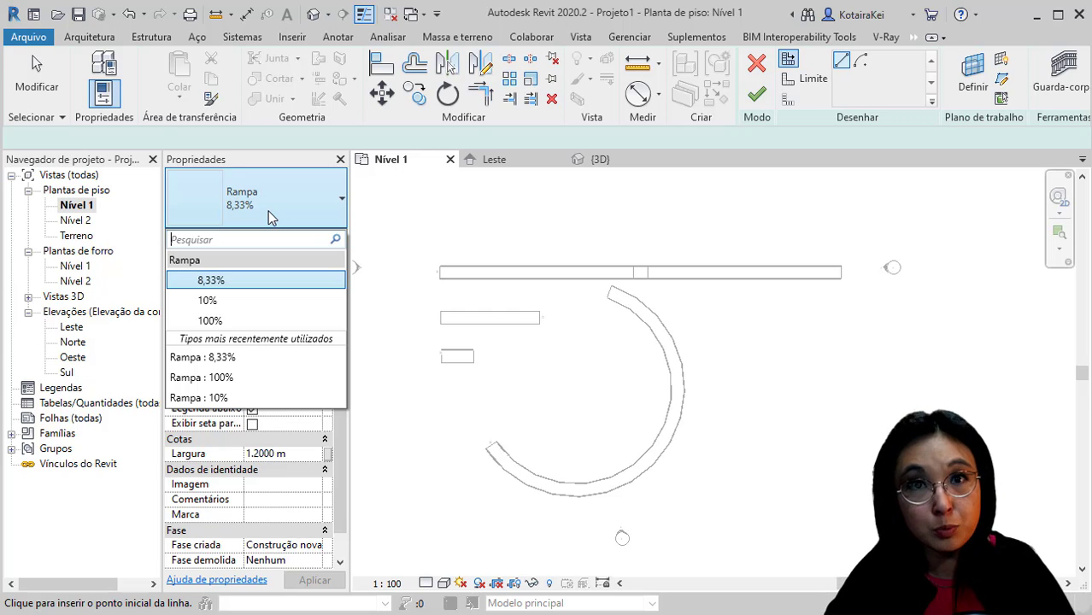
click(268, 211)
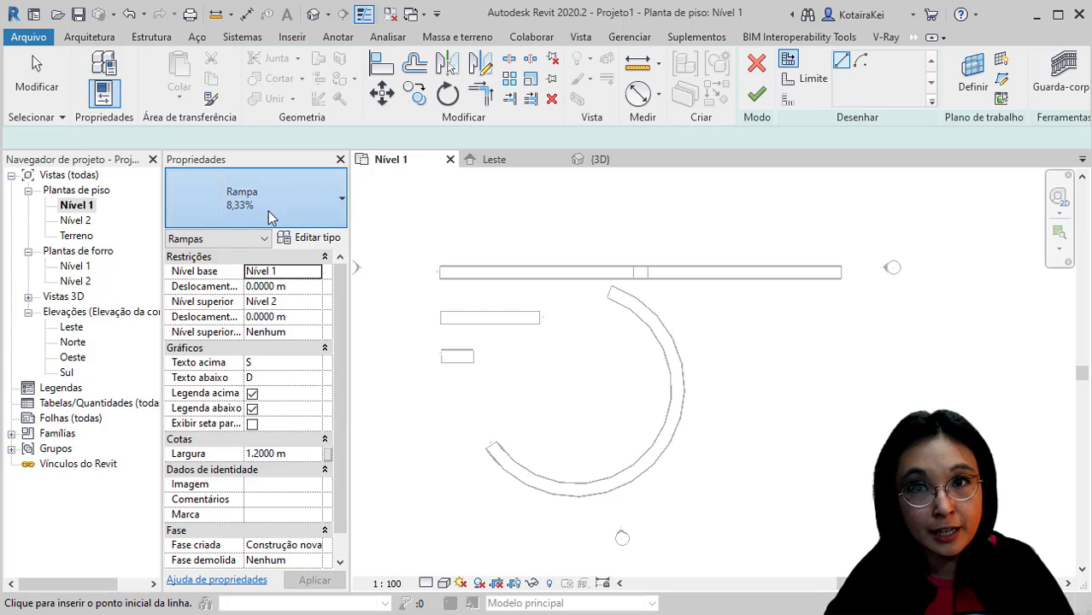
Review the new ramp's base level, top level, offset and width properties
click(299, 274)
click(300, 287)
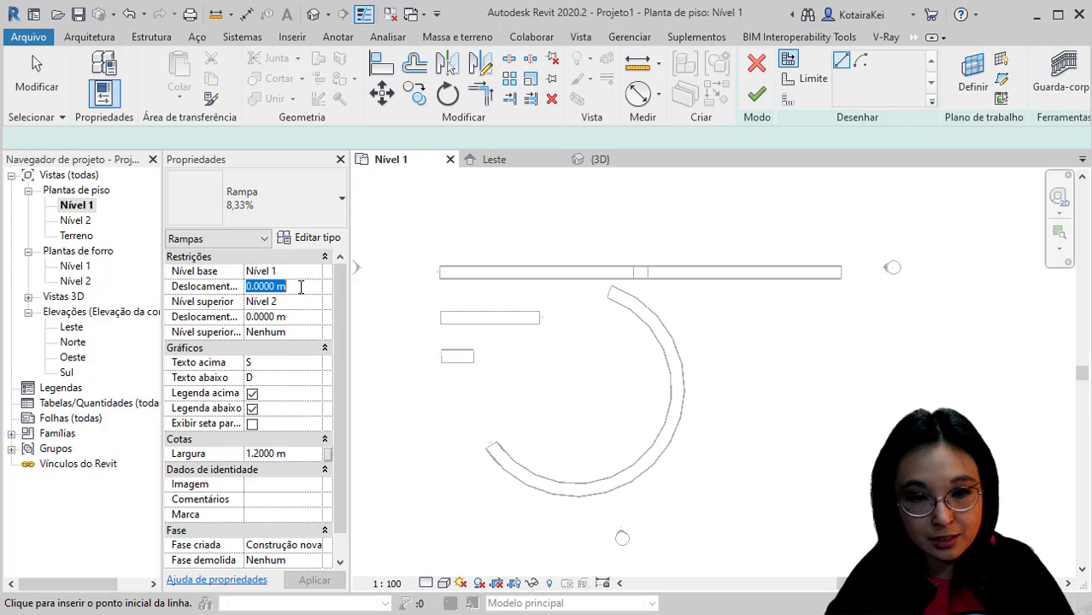
click(294, 304)
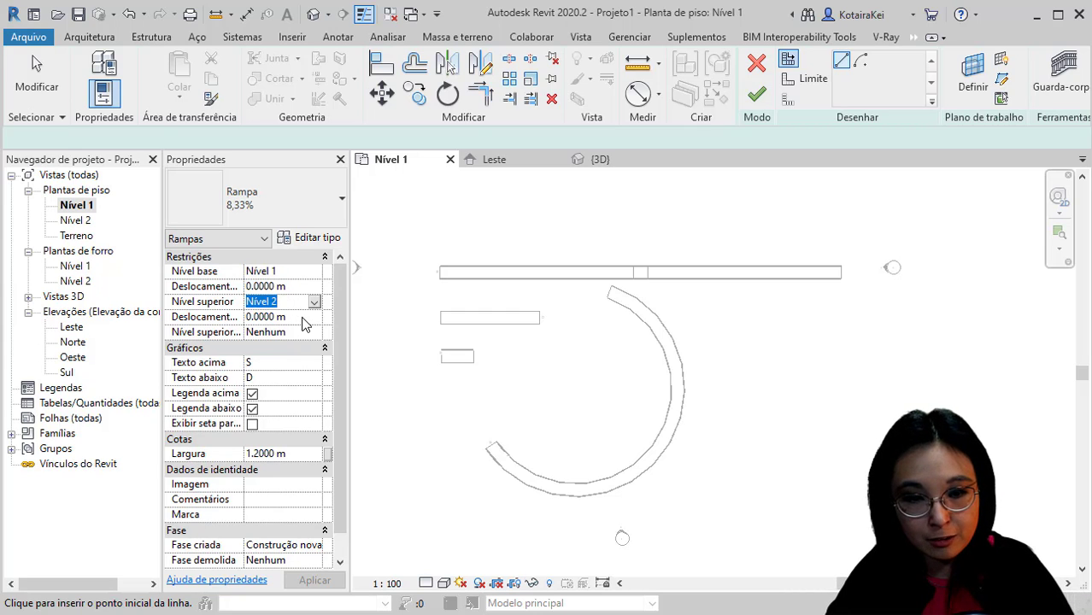
click(304, 319)
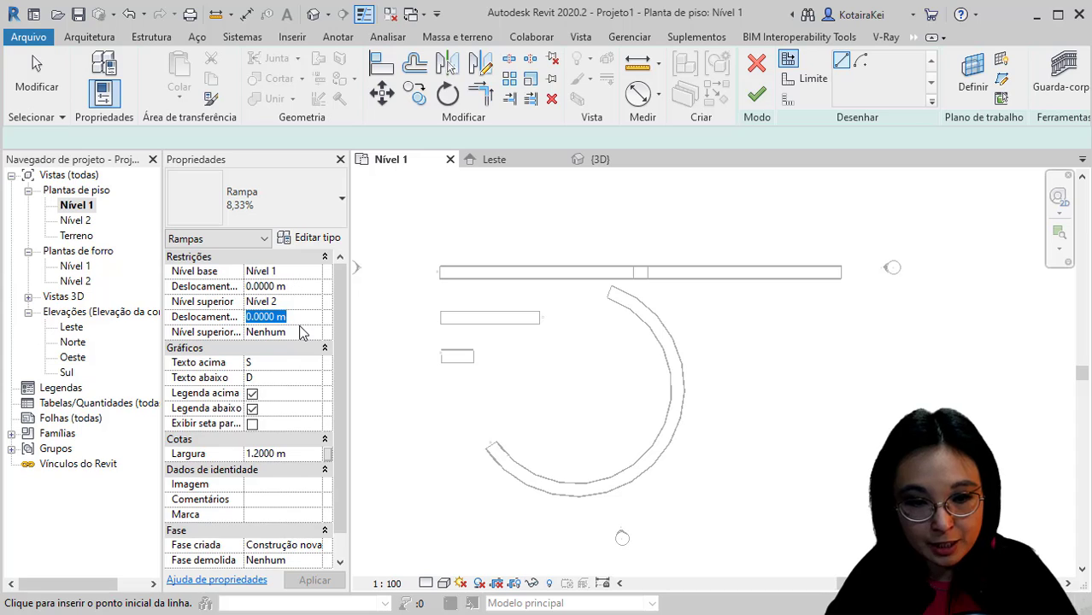
click(299, 455)
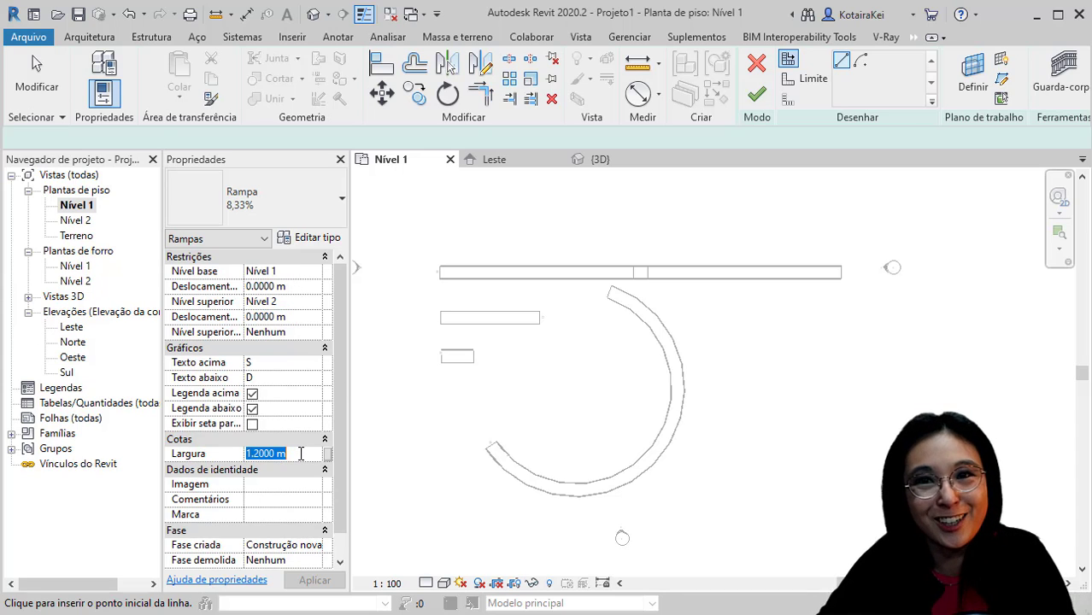
Sketch two collinear horizontal ramp runs above the existing long straight ramp, about 5.8 m and 5.9 m long, leaving a gap between them for a landing
scroll(431, 384, up, 3)
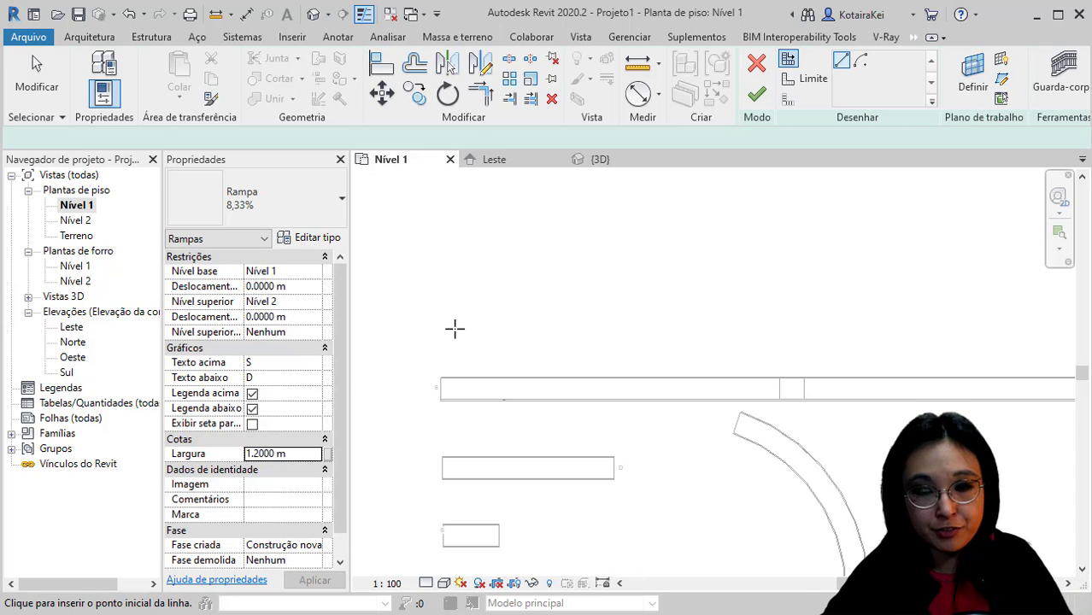
click(94, 136)
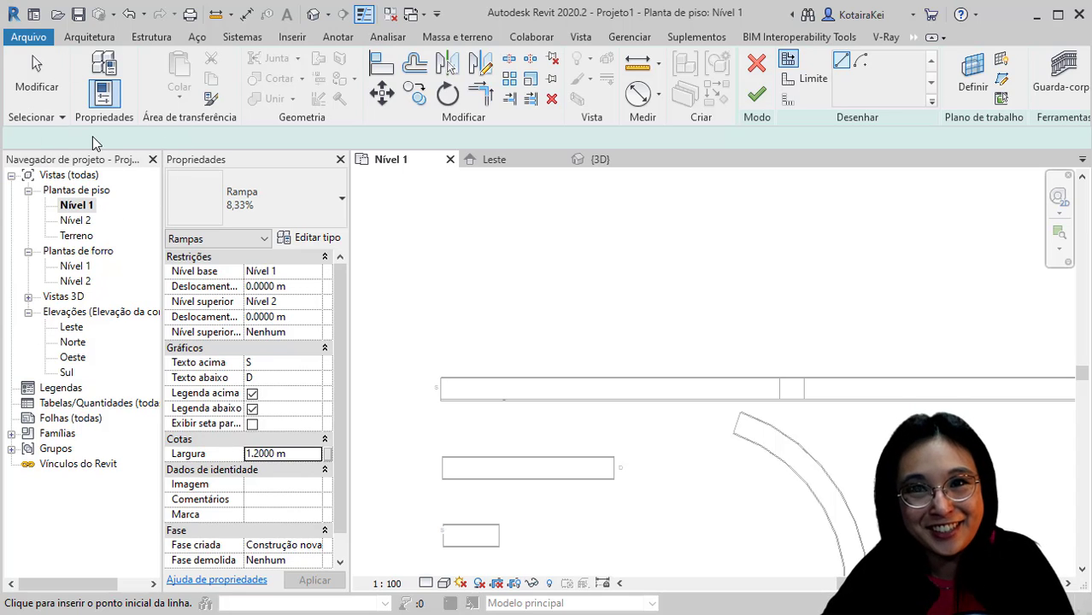
key(ctrl)
key(ctrl)
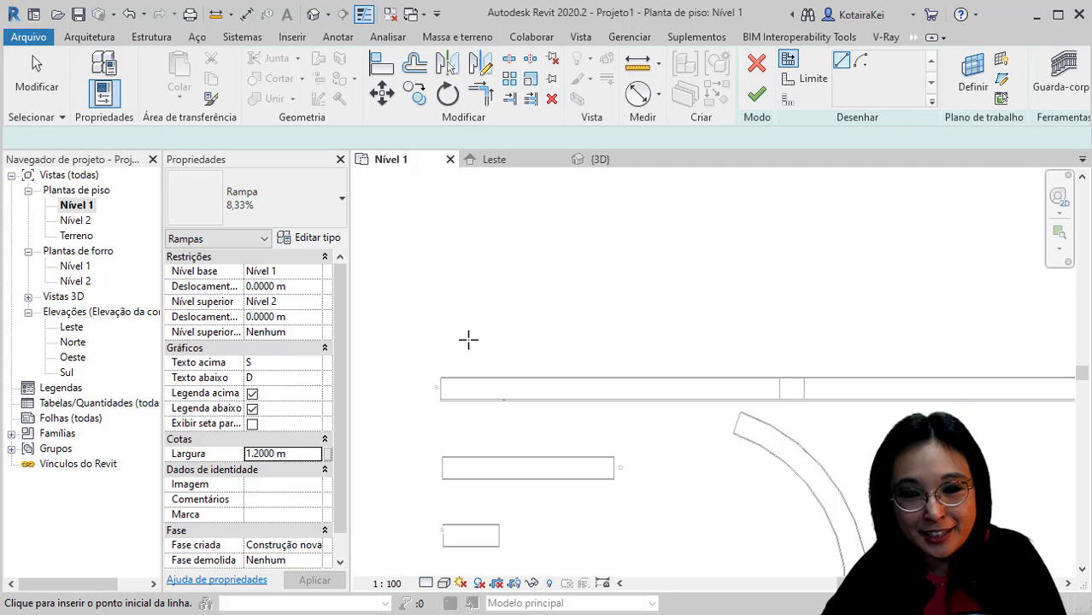
click(444, 318)
scroll(496, 334, up, 2)
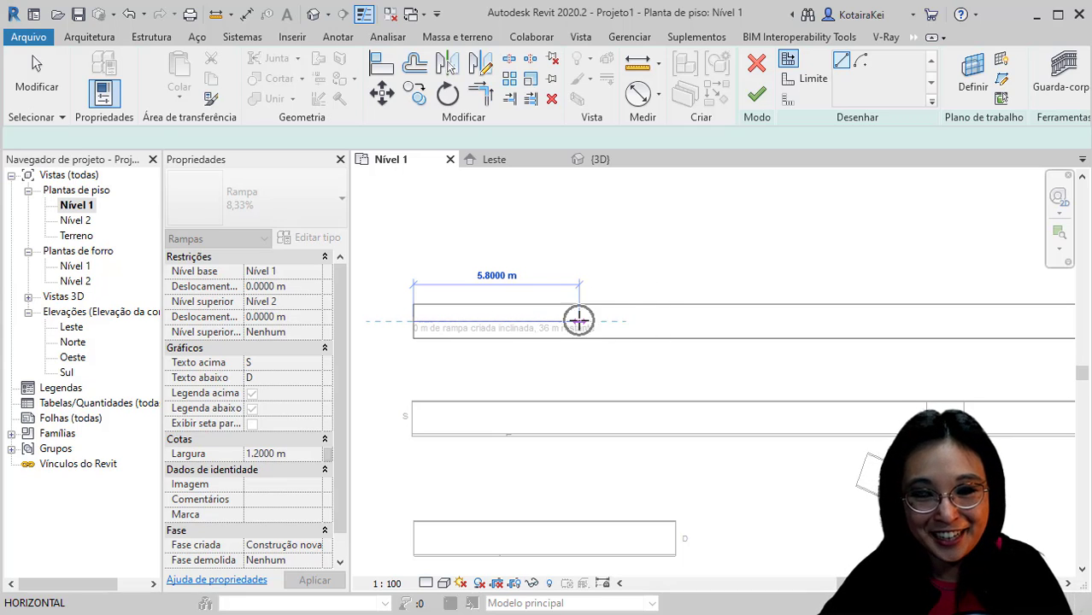
click(580, 323)
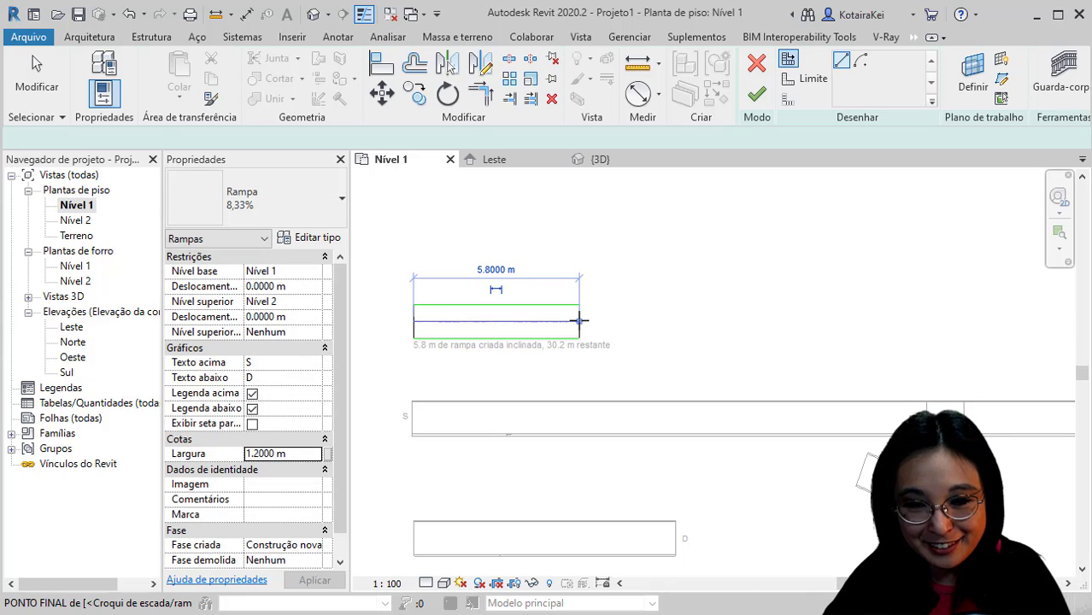
click(632, 321)
click(801, 321)
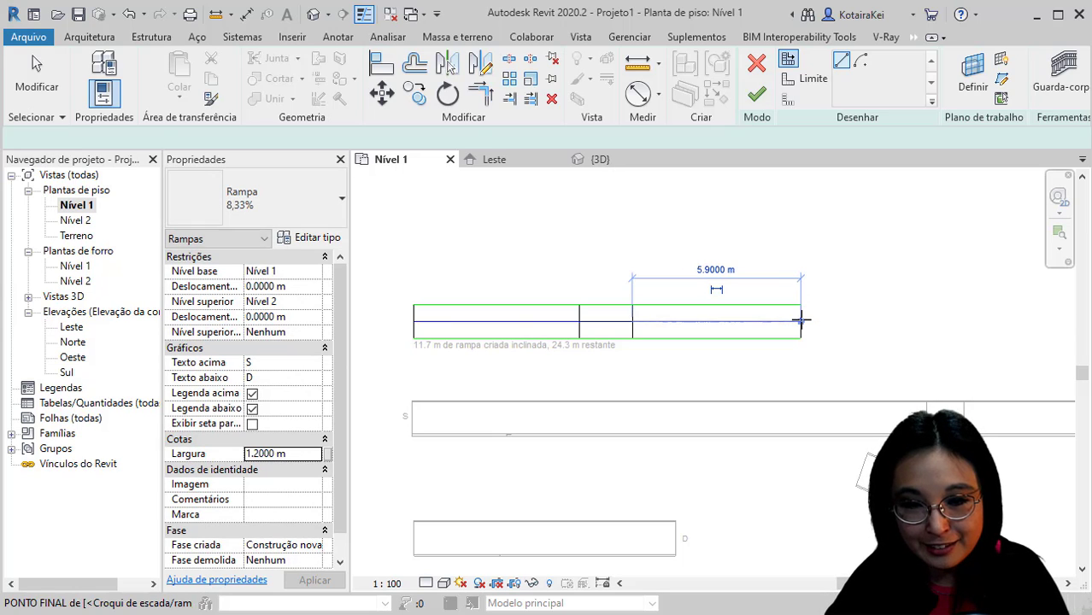
Sketch a vertical run about 5.4 m long going up from just beyond the second run's end, aligned with its upper edge, and end run drawing
middle_drag(748, 391, 638, 429)
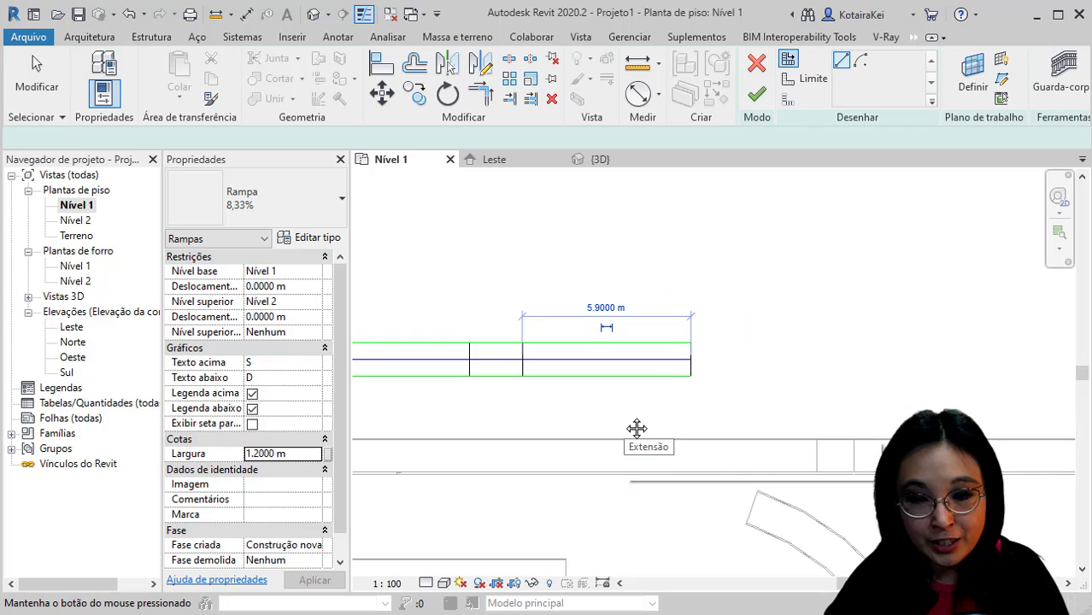
click(683, 344)
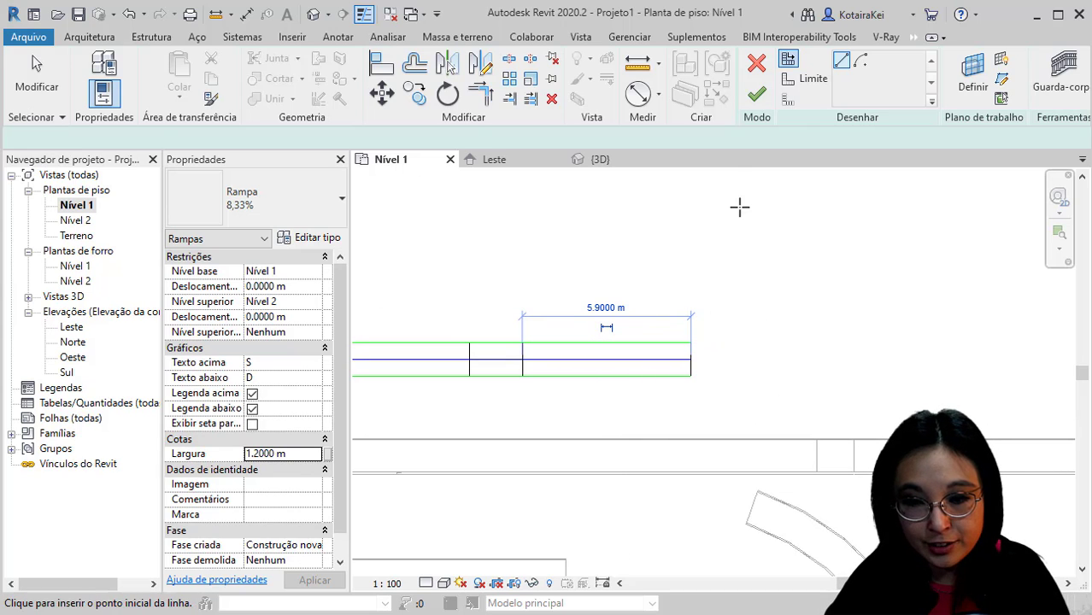
key(ctrl)
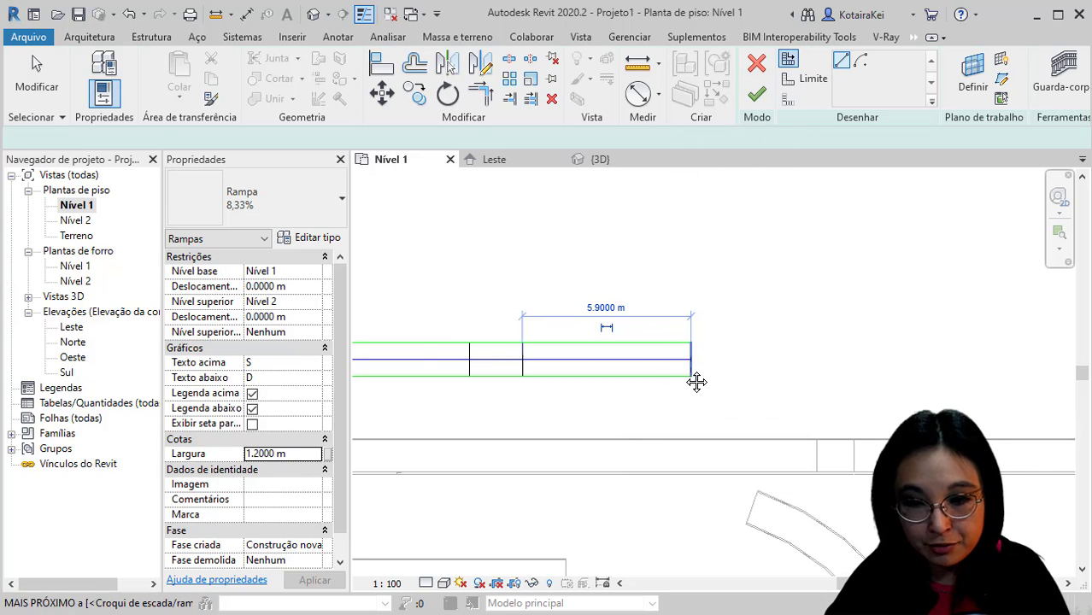
middle_drag(695, 378, 606, 378)
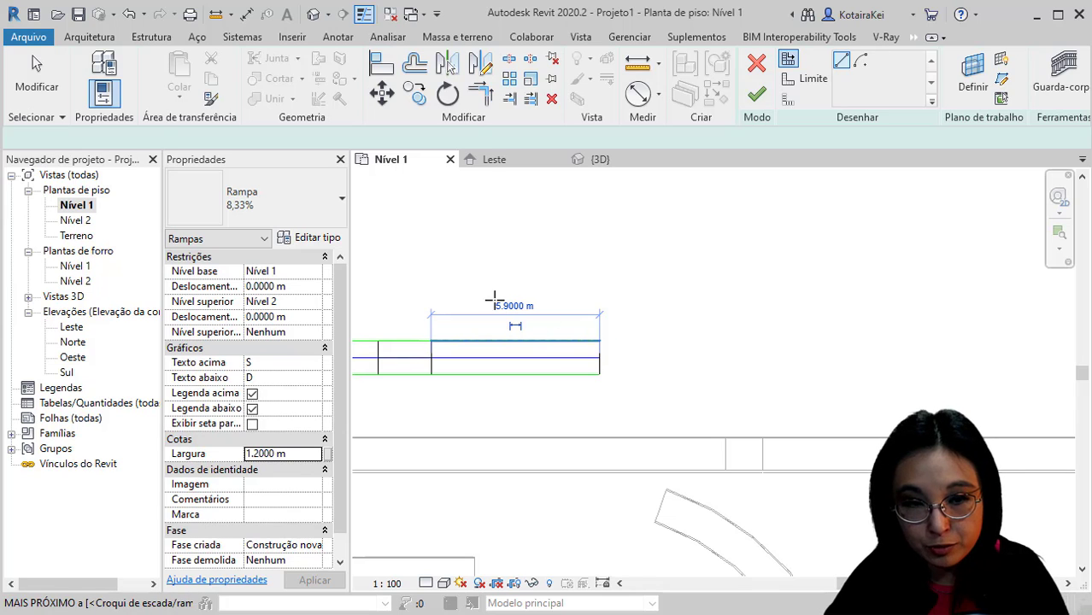
key(ctrl)
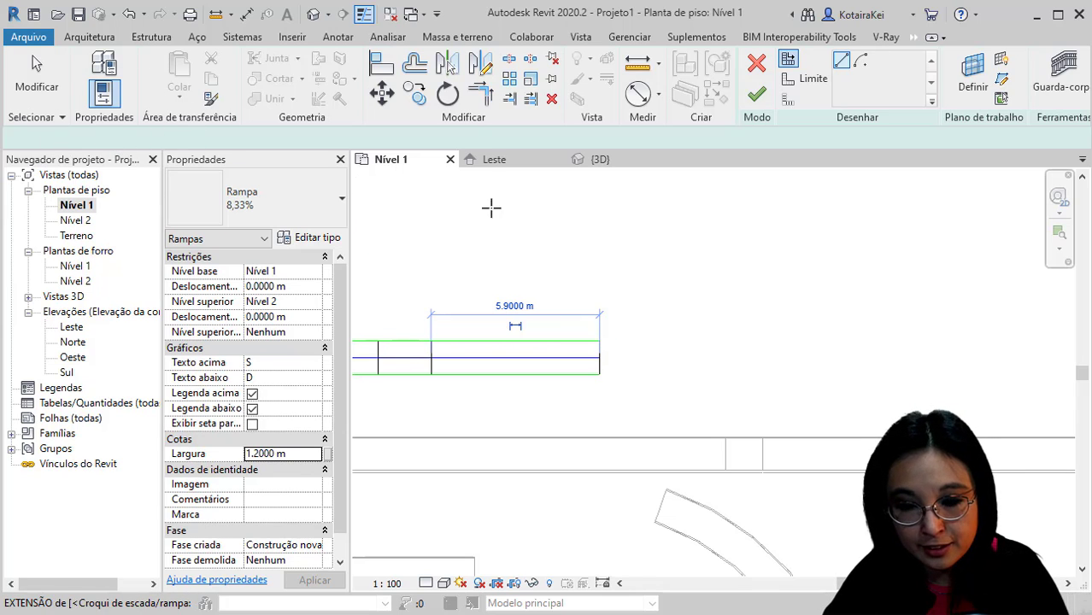
key(ctrl)
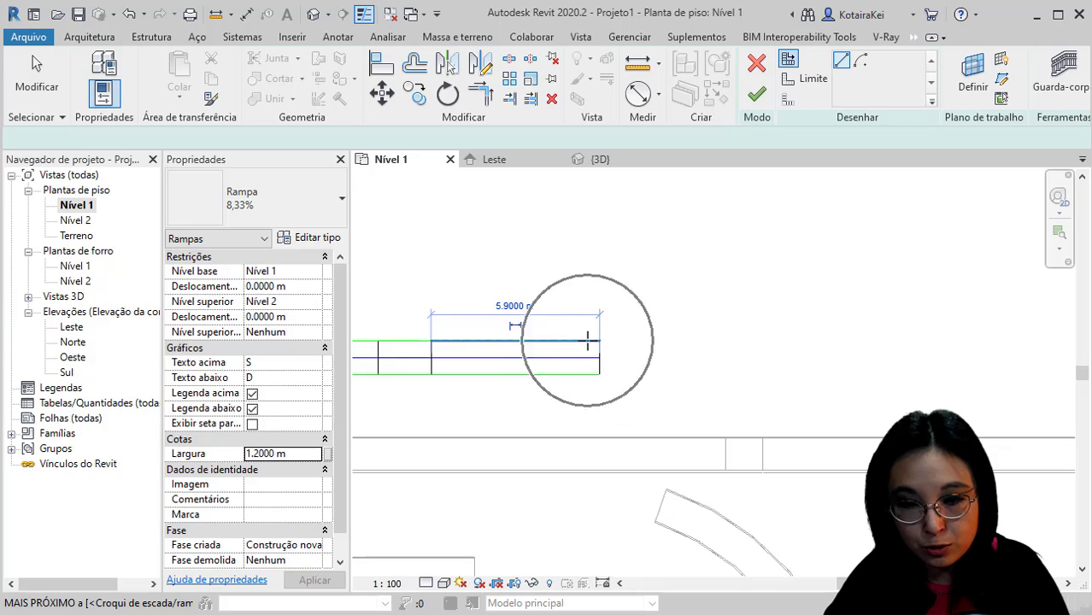
key(ctrl)
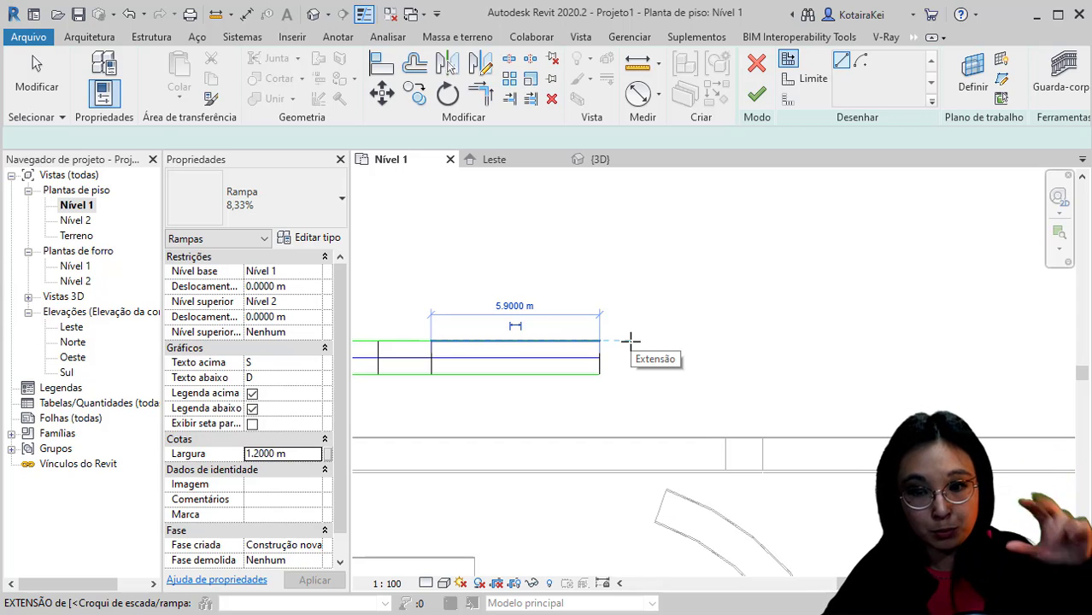
click(629, 341)
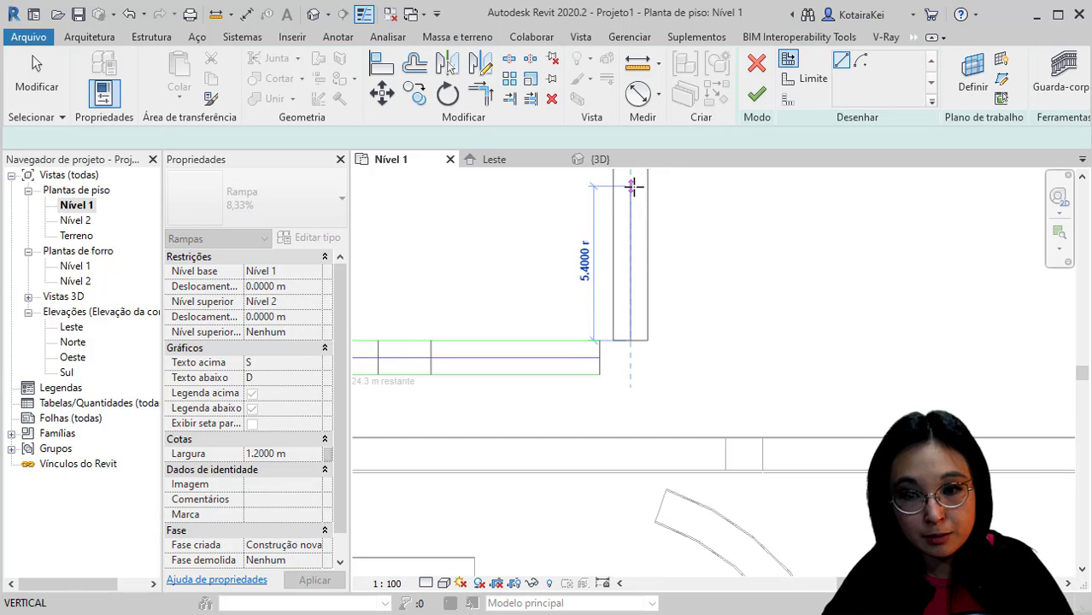
click(631, 185)
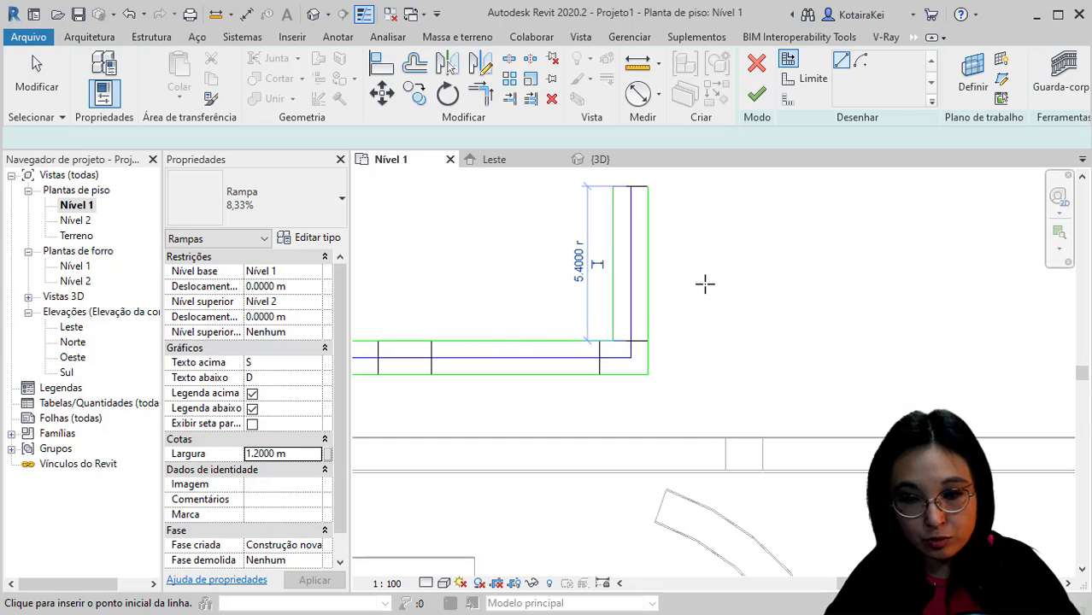
key(Escape)
key(Escape)
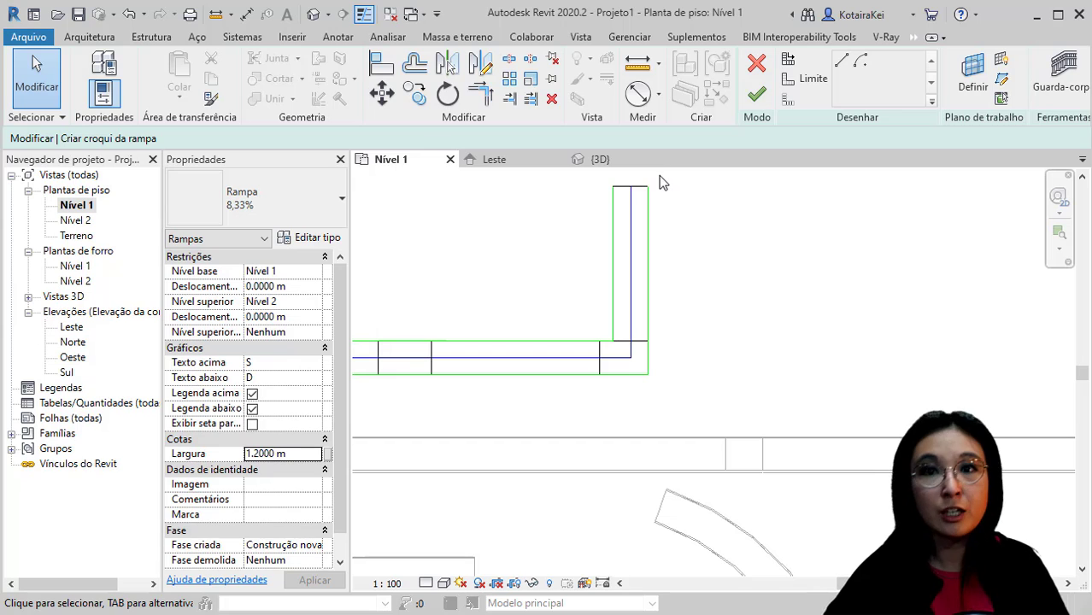
Select all the lines of the vertical run and nudge it left, closer to the end of the horizontal run
drag(654, 177, 590, 252)
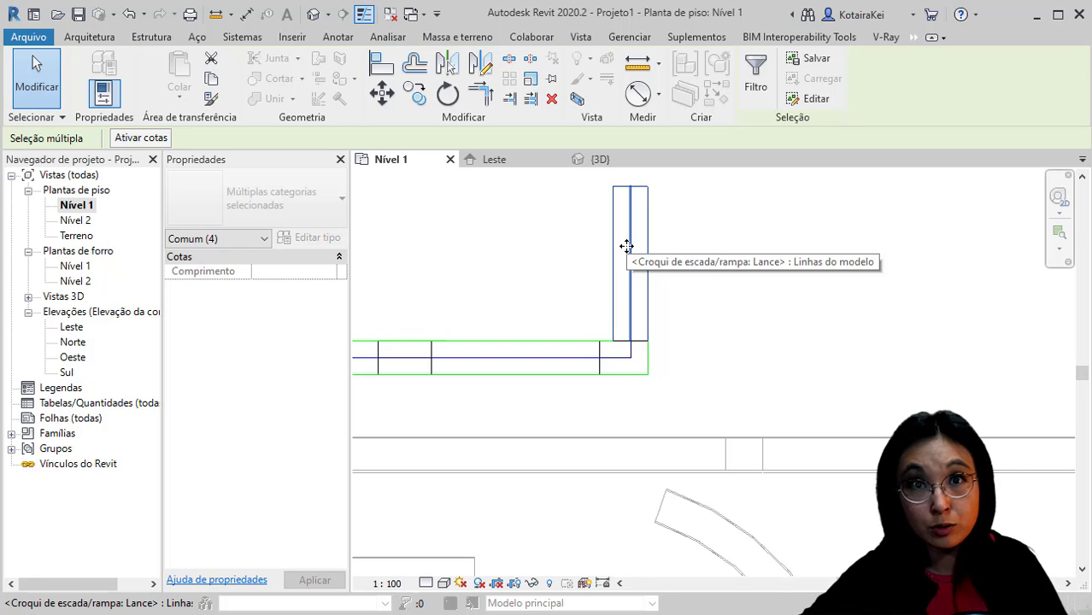
key(Left)
key(Left)
key(Left)
key(Left)
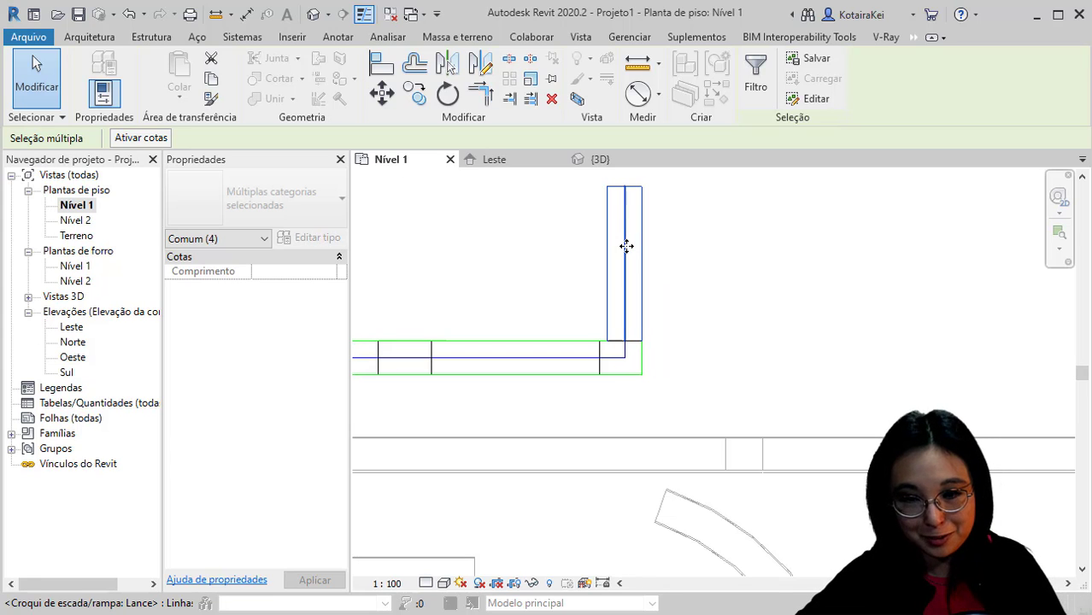
key(Left)
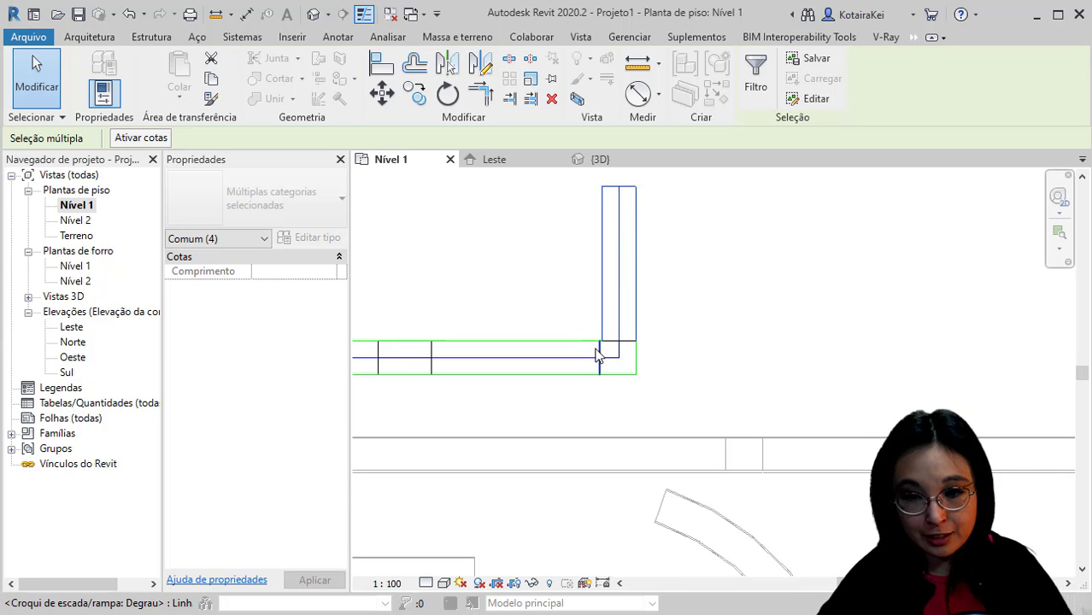
Inspect the corner landing between the horizontal and vertical runs and select the short boundary segment at its inner corner
scroll(600, 341, up, 2)
key(ctrl)
key(ctrl)
key(ctrl)
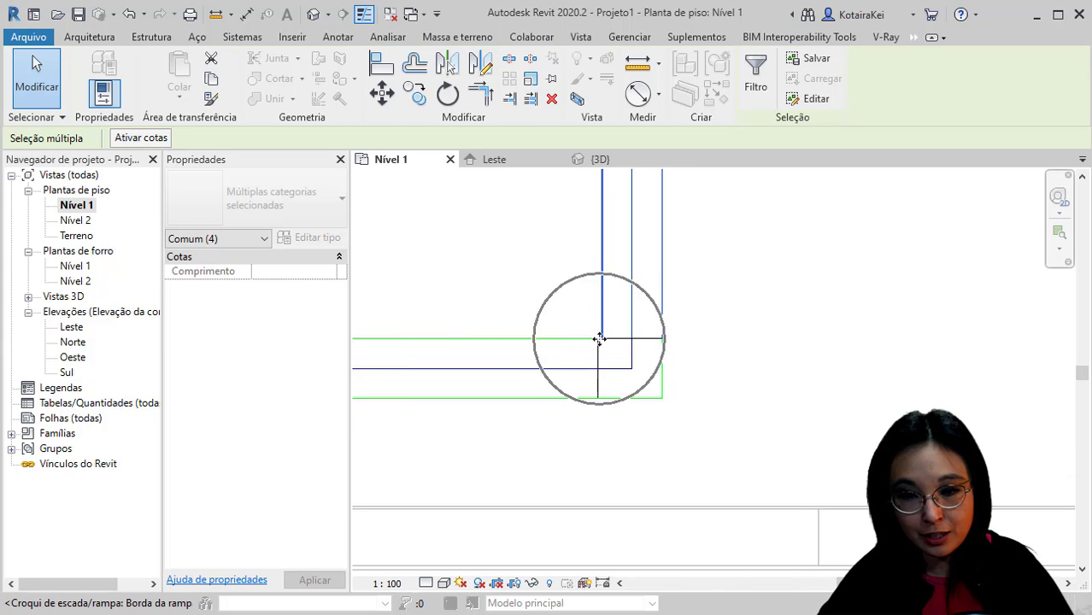
key(ctrl)
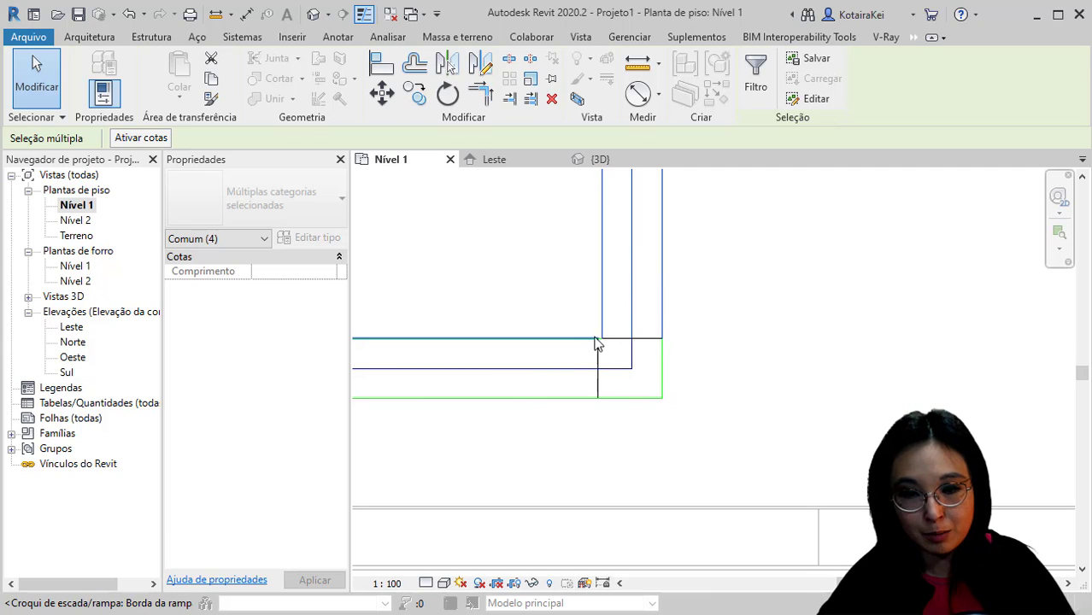
click(627, 399)
drag(575, 293, 626, 360)
key(ctrl)
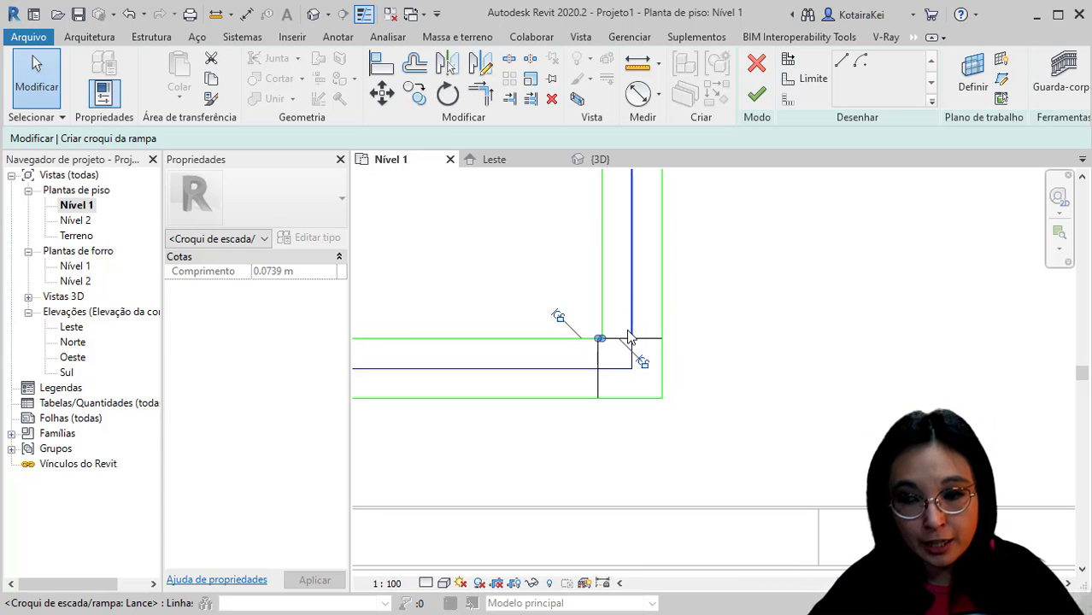
Sketch a horizontal run about 6.2 m long going right from just above the vertical run's upper end, aligned with its right edge
key(ctrl)
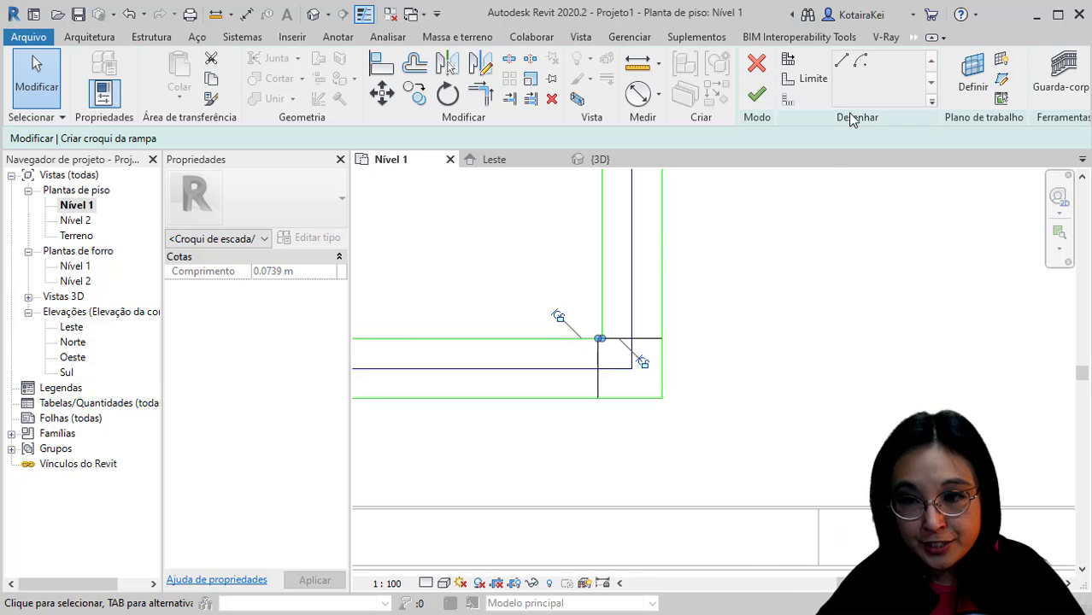
click(763, 322)
scroll(763, 273, down, 2)
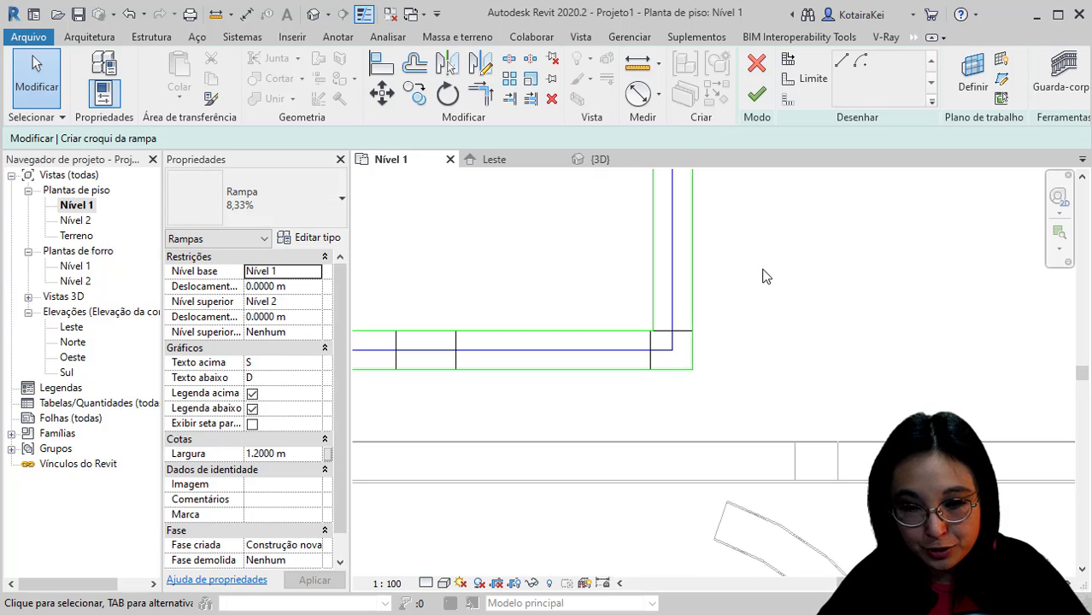
middle_drag(763, 274, 692, 360)
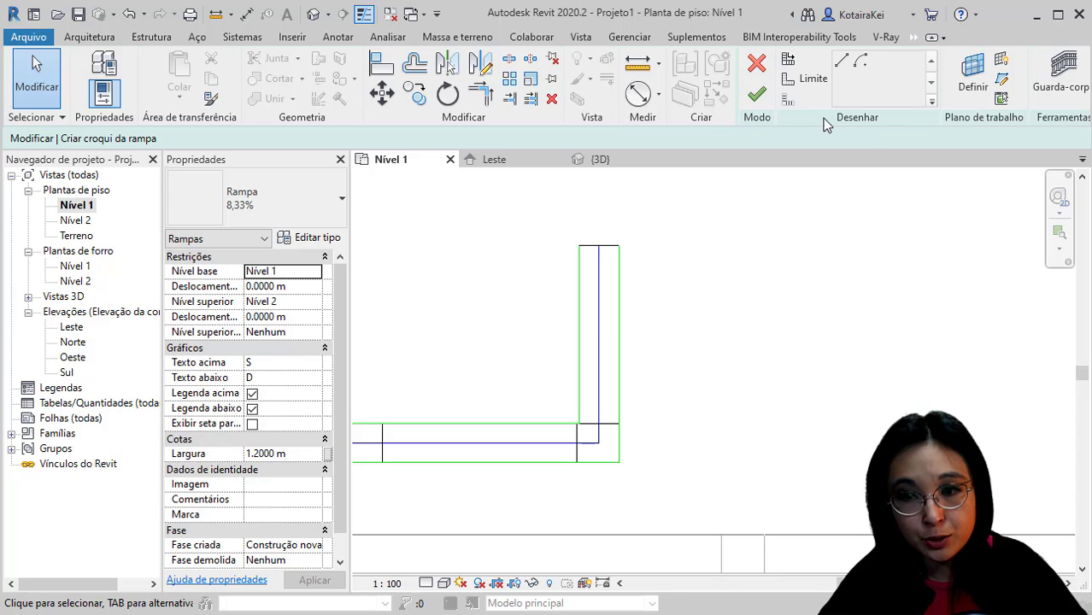
click(787, 60)
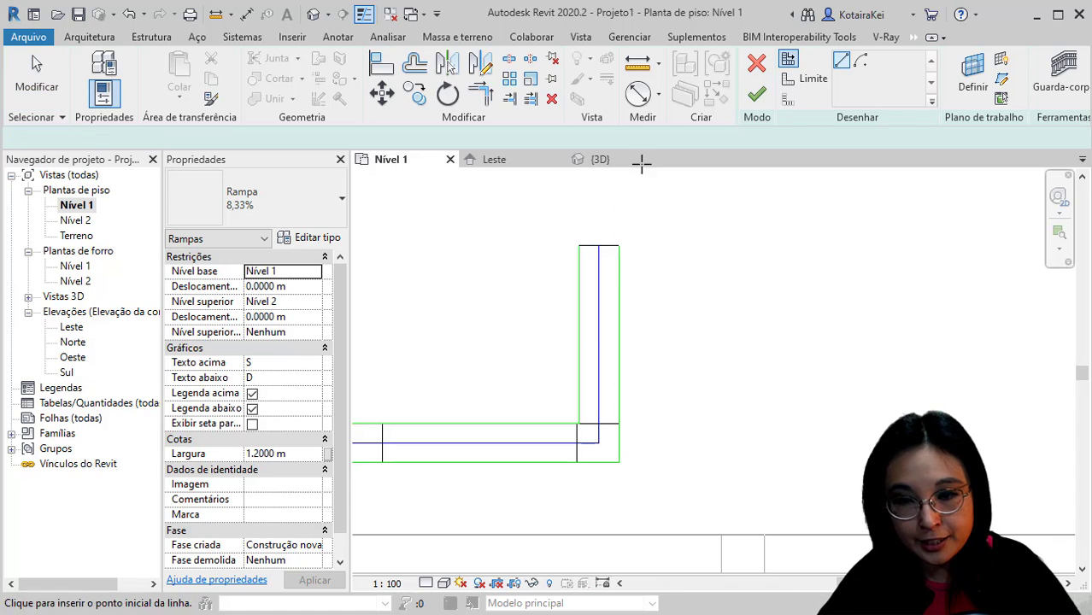
mouse_move(730, 252)
middle_down()
mouse_move(723, 305)
mouse_move(705, 300)
middle_up()
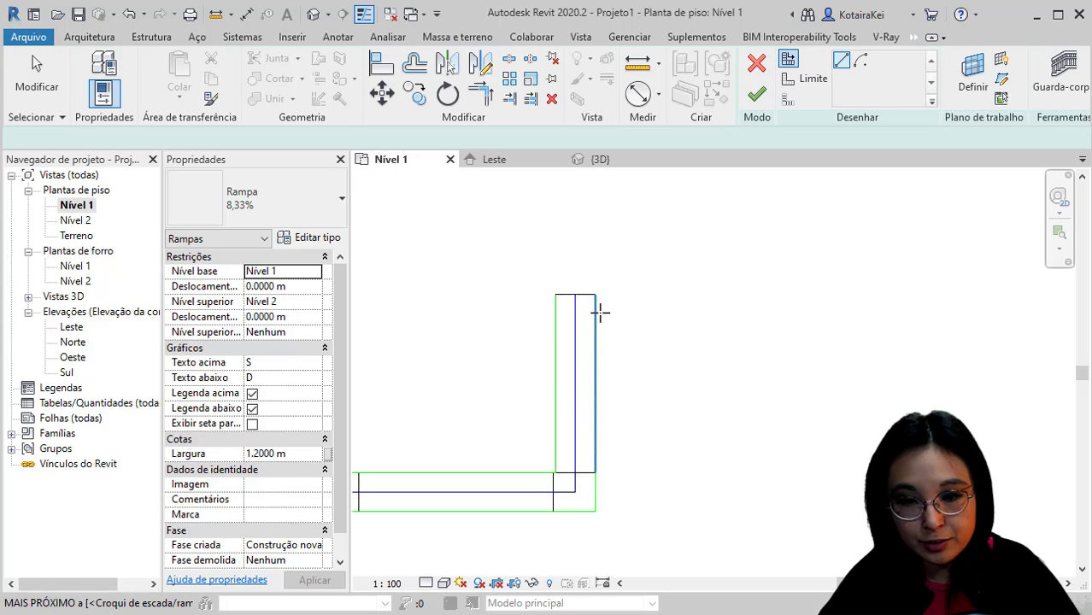
click(600, 314)
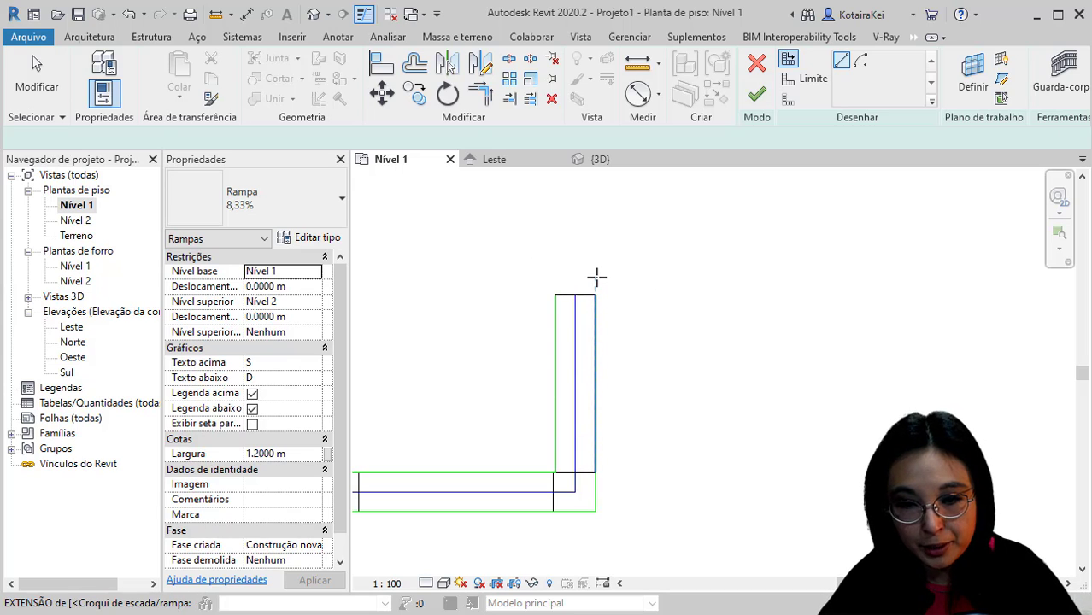
click(596, 275)
click(595, 265)
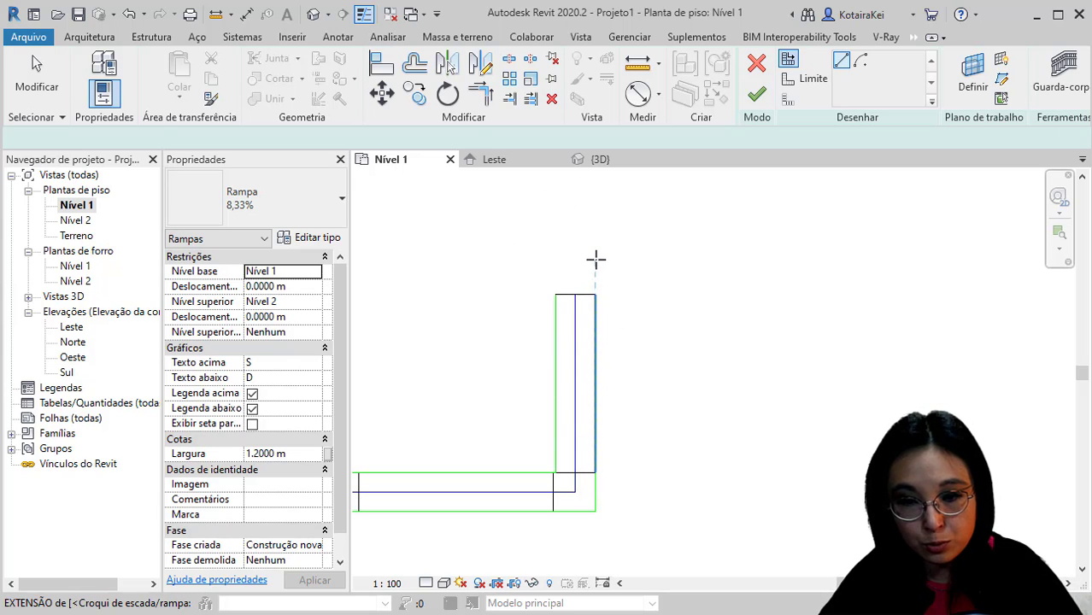
click(596, 260)
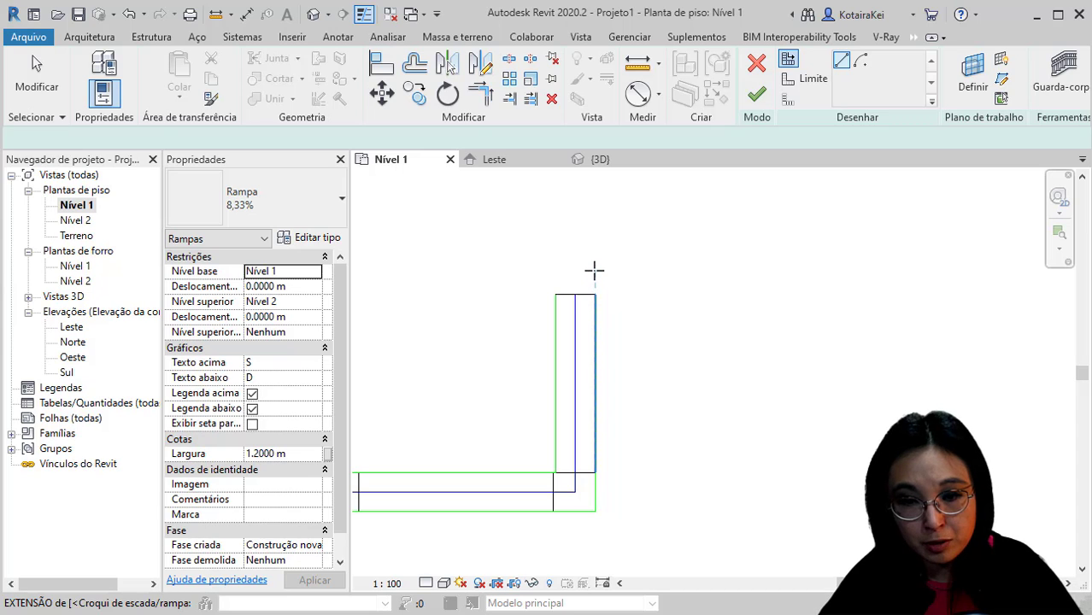
click(595, 270)
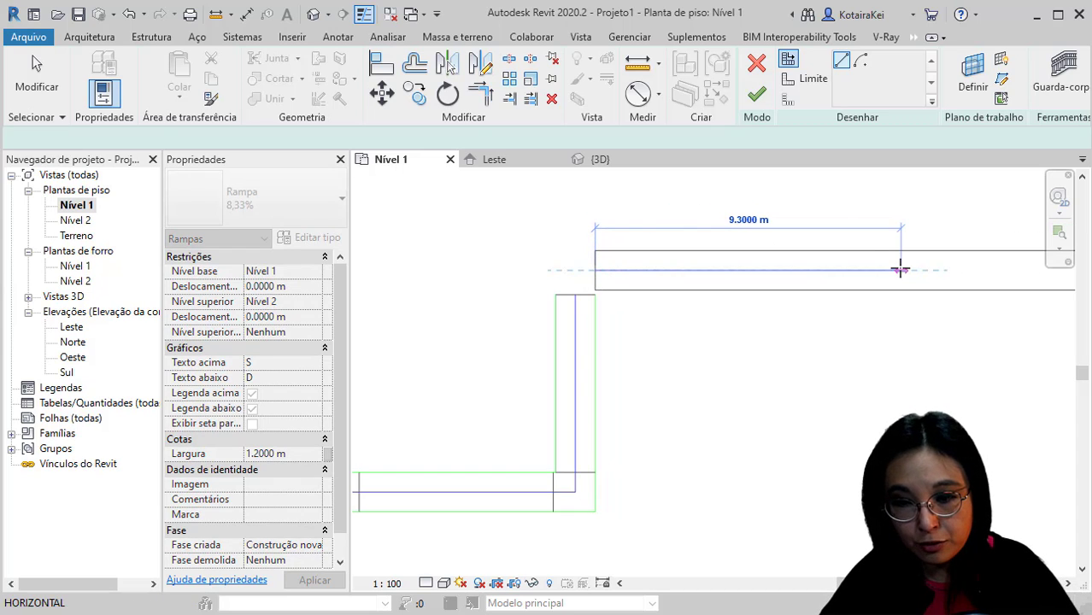
click(798, 270)
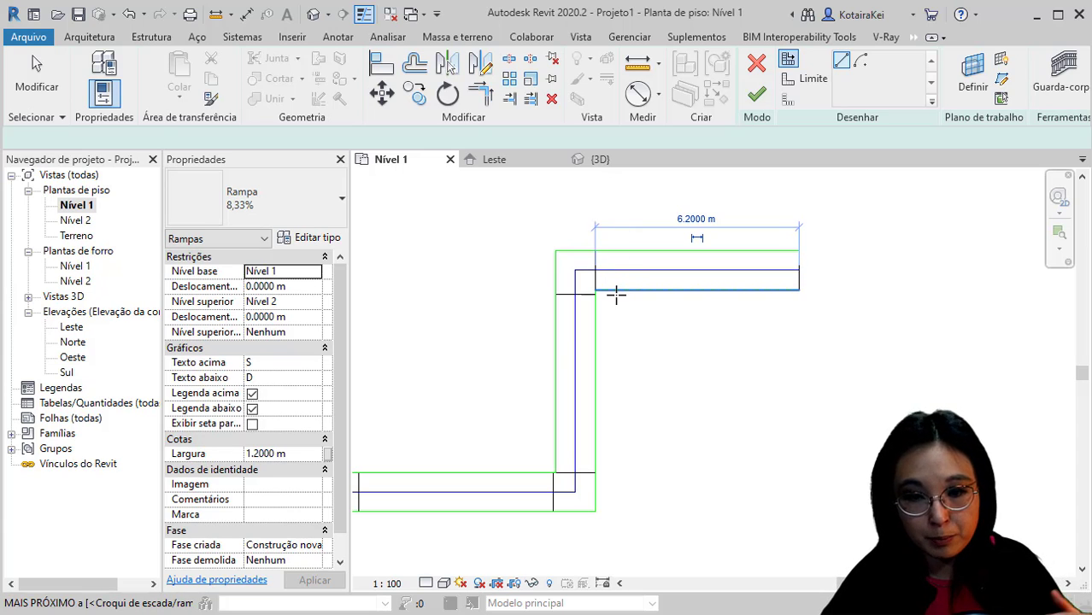
Sketch a parallel run about 6.2 m long above the last one, going back left from its right end and leaving a narrow gap
scroll(599, 299, up, 3)
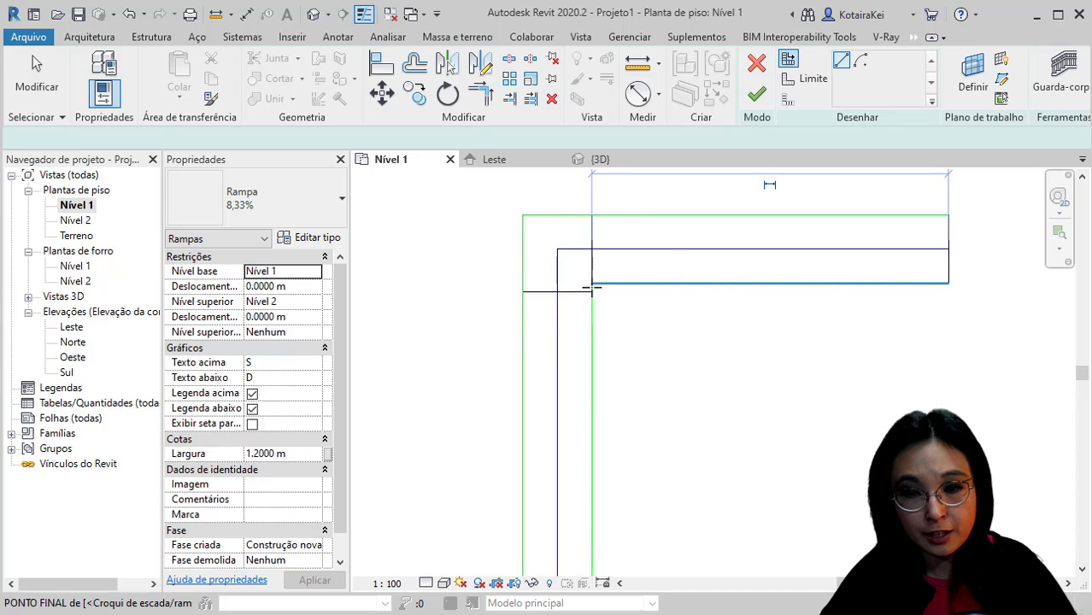
key(ctrl)
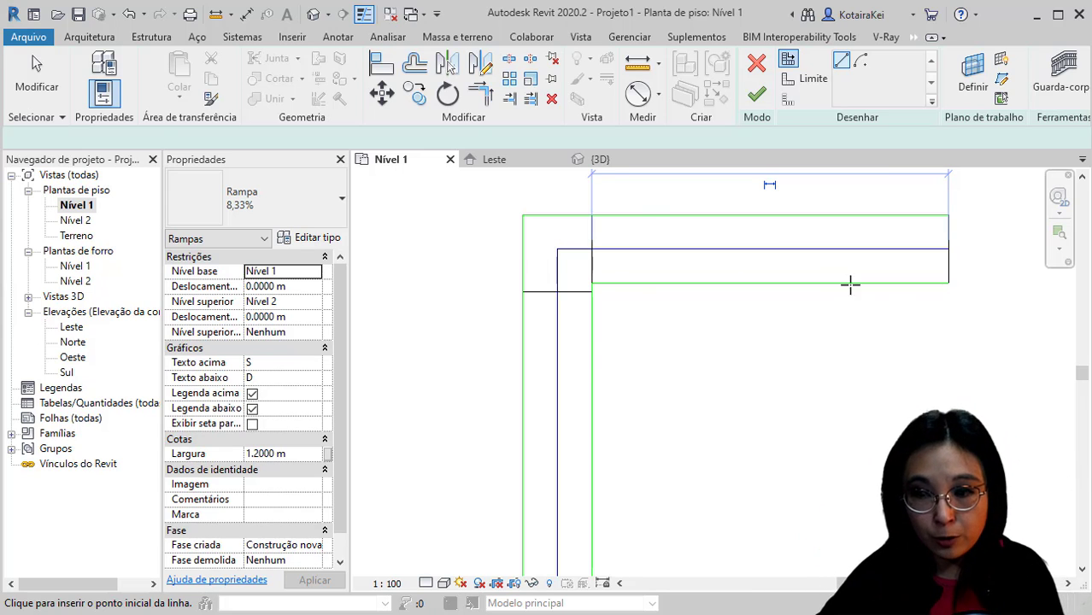
scroll(852, 330, down, 1)
mouse_move(860, 348)
middle_down()
mouse_move(748, 422)
mouse_move(709, 430)
middle_up()
scroll(707, 376, down, 3)
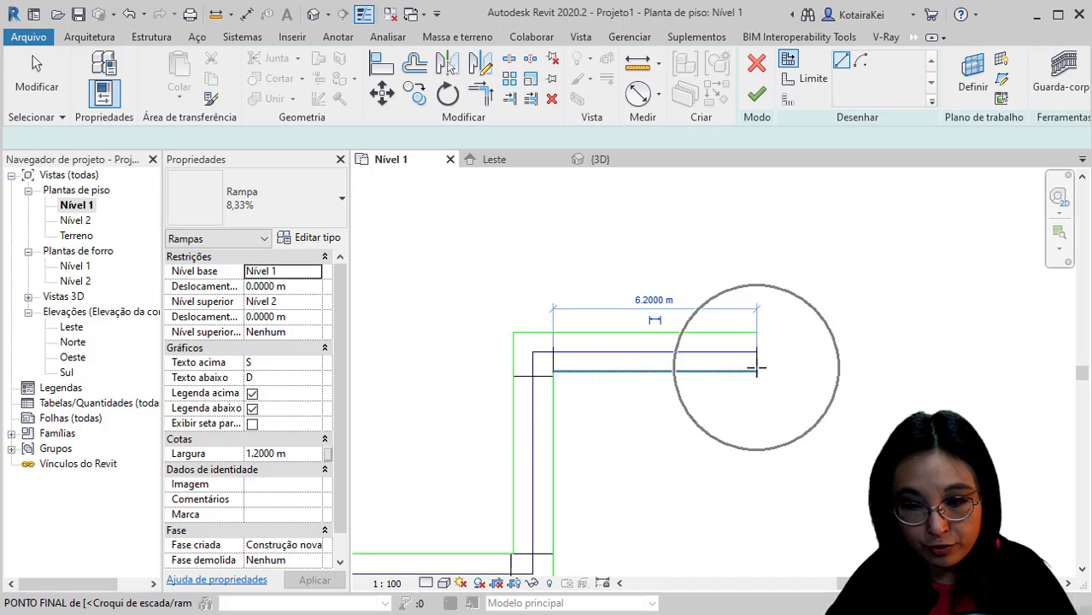
scroll(787, 380, up, 1)
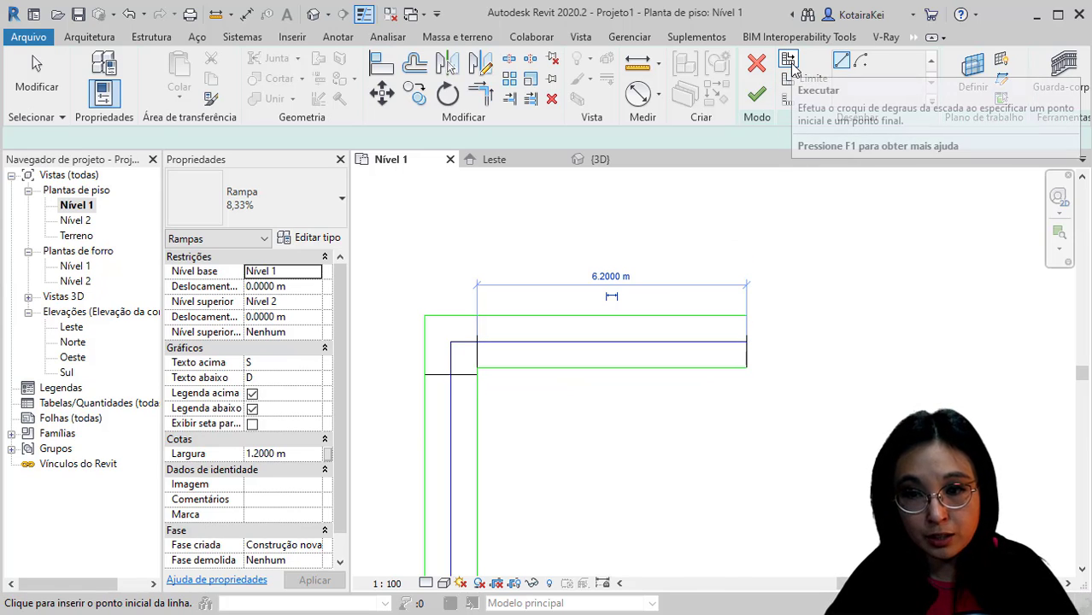
click(749, 258)
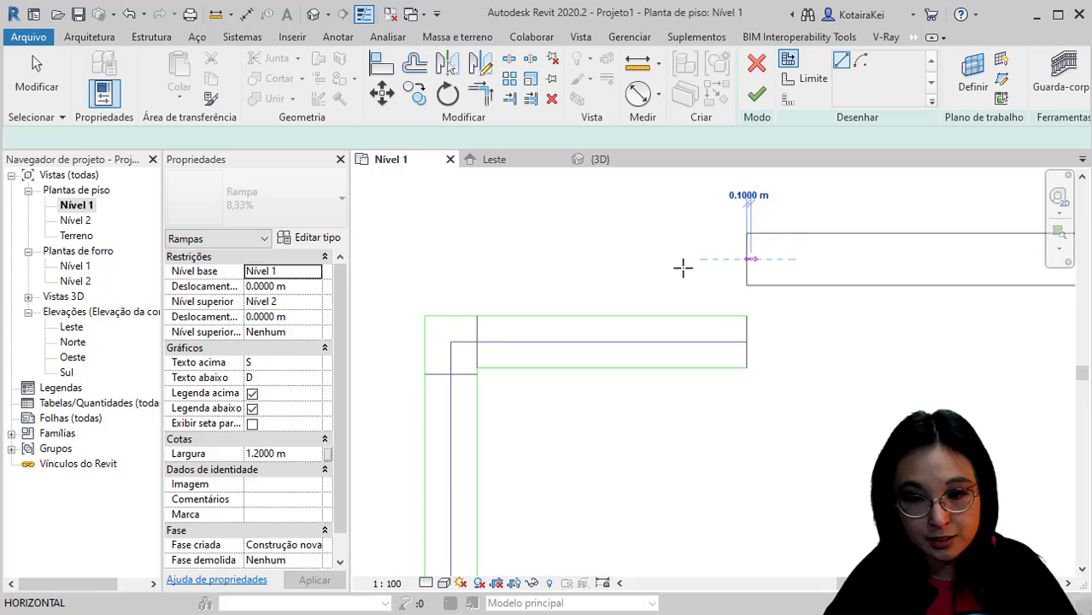
click(479, 260)
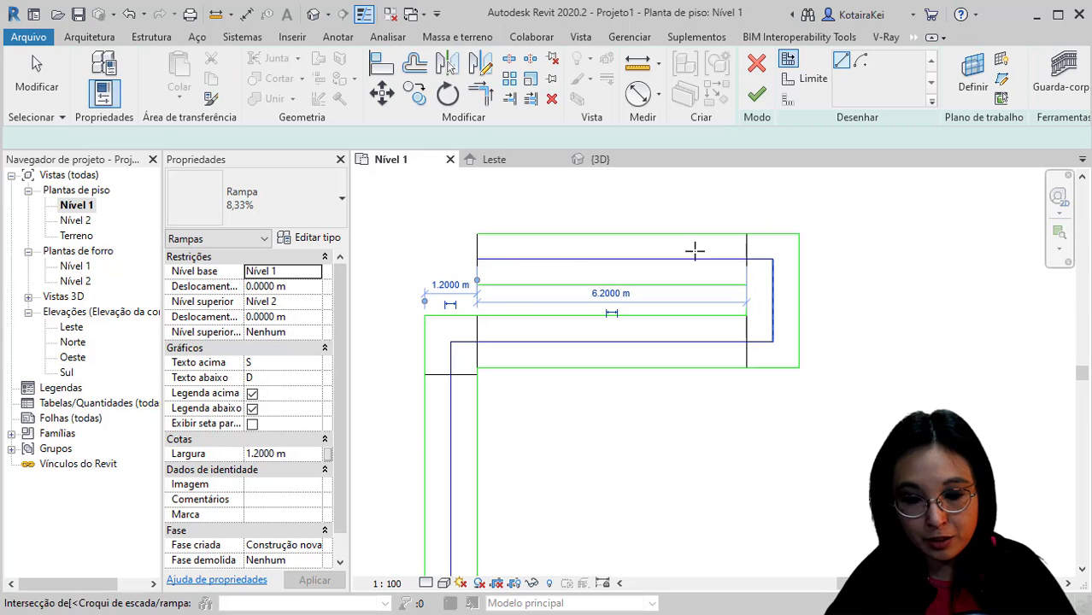
Sketch a final parallel run above, going right from the previous run's left end until the ramp's full length is used, and end run drawing
middle_drag(668, 325, 739, 430)
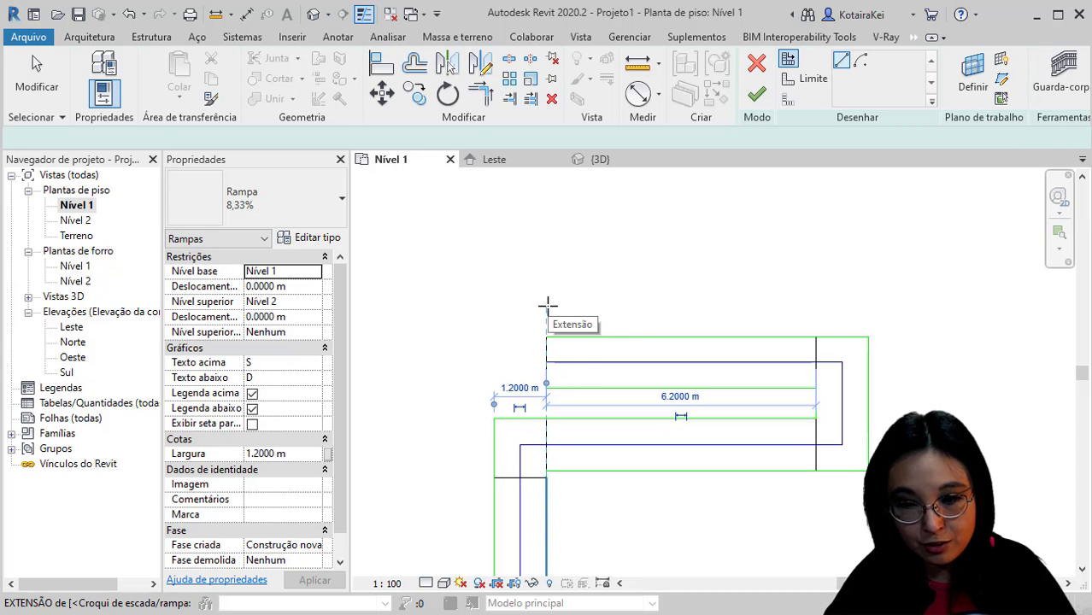
click(547, 294)
click(858, 288)
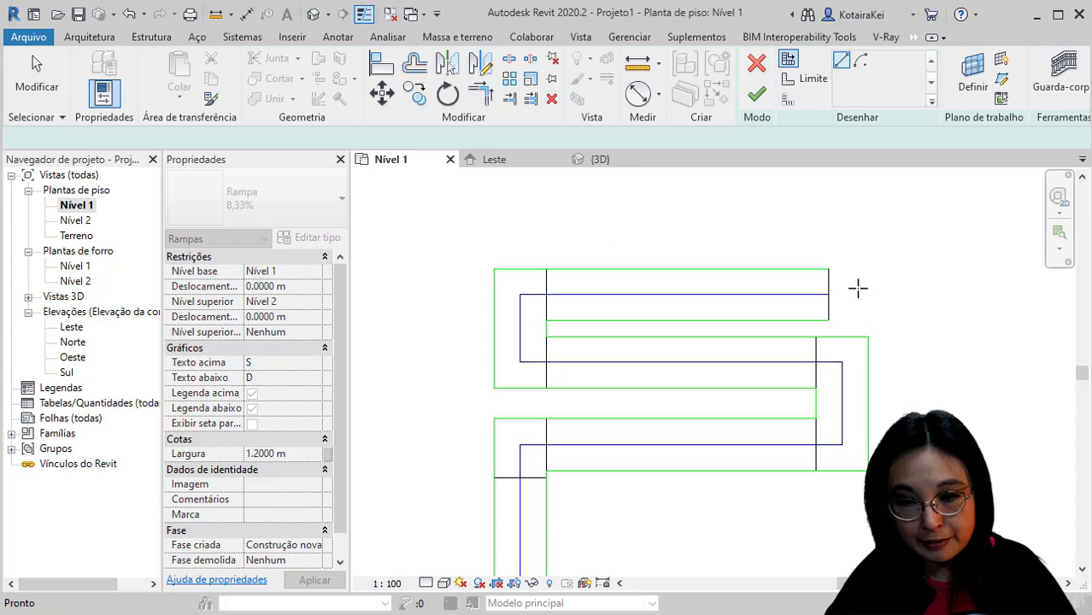
key(Escape)
middle_drag(830, 294, 731, 238)
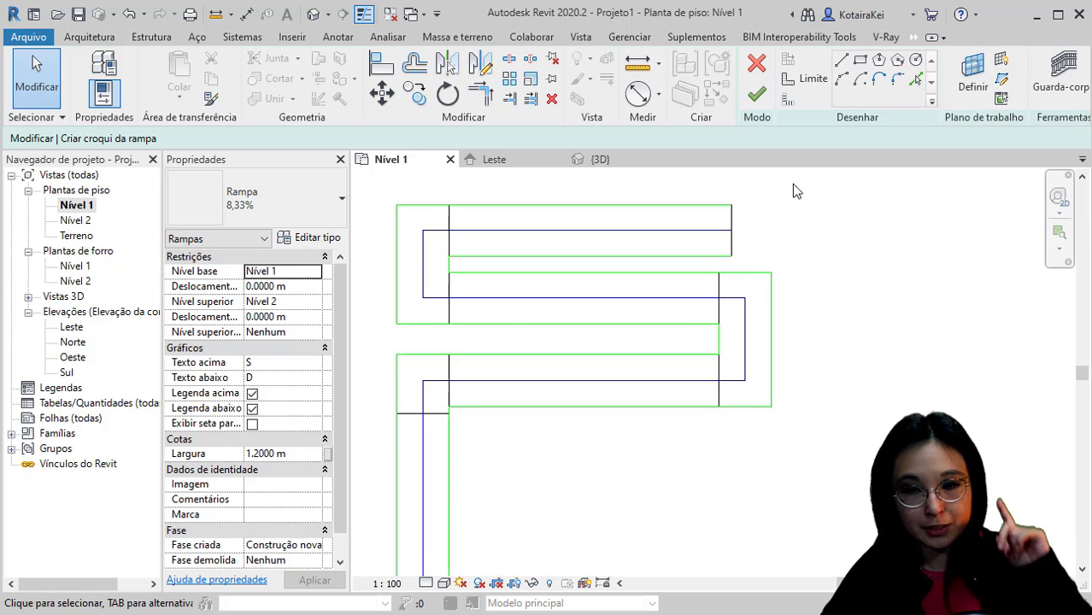
Finish the ramp sketch and open the default 3D view
click(757, 94)
click(684, 246)
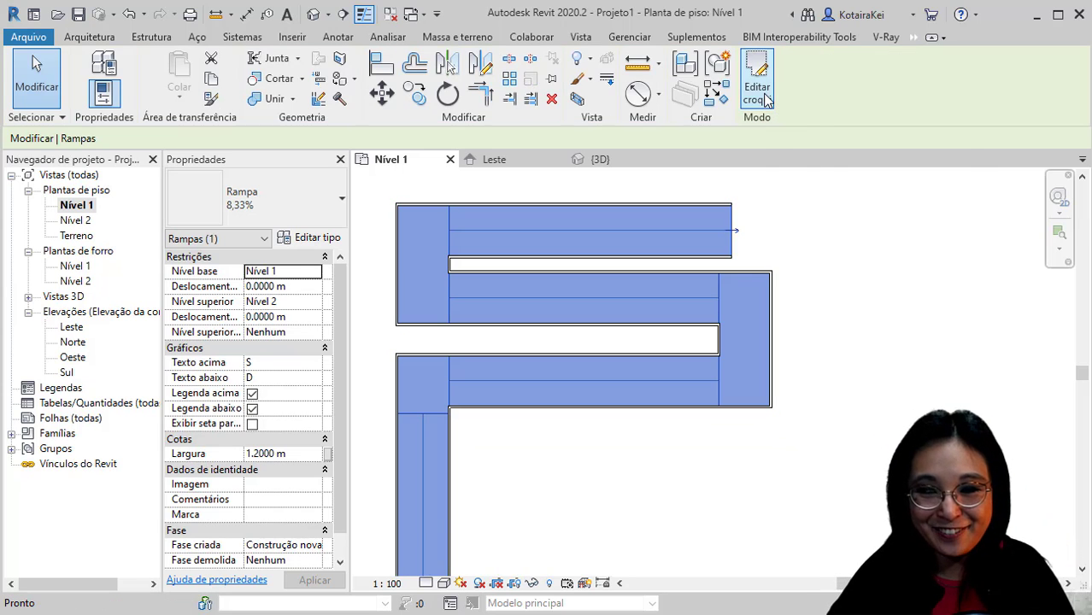
click(316, 14)
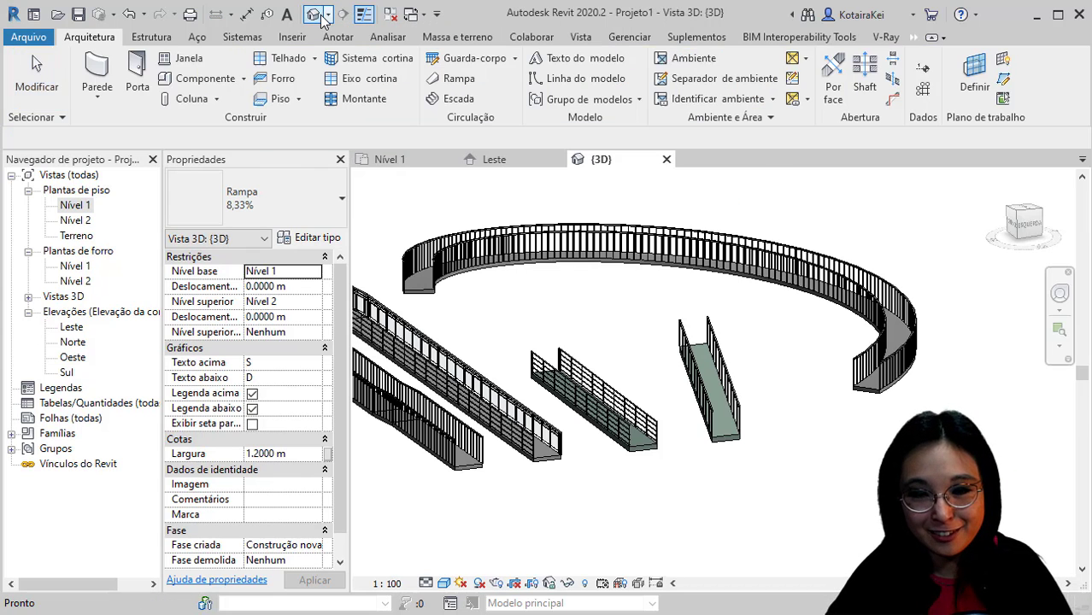
Examine the new ramp in 3D from several angles, especially the U-turn landing and the gap between its inner railings
middle_drag(547, 450, 767, 426)
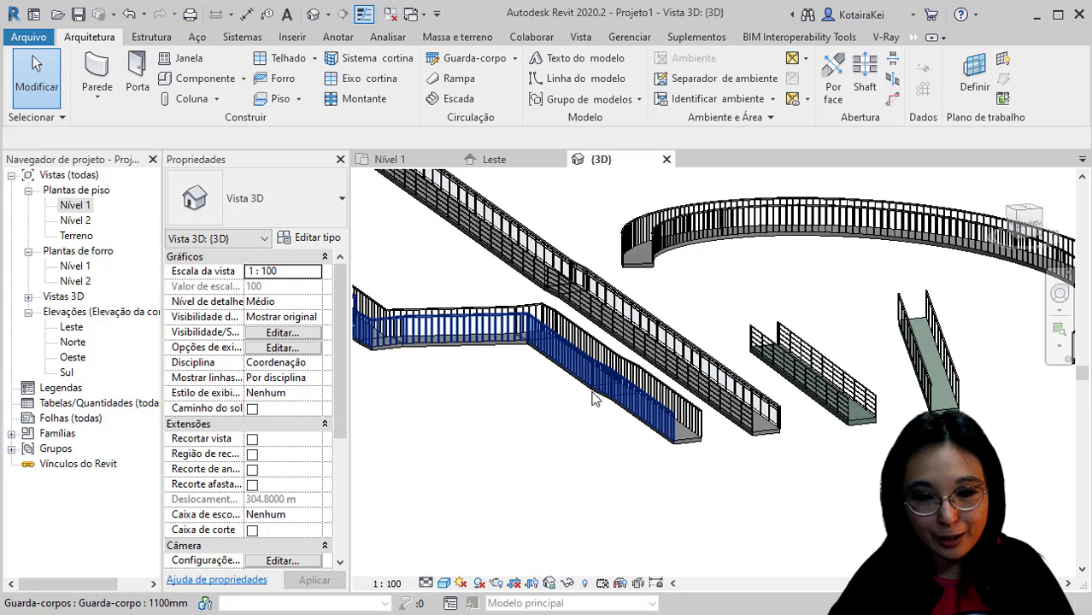
middle_drag(572, 419, 696, 458)
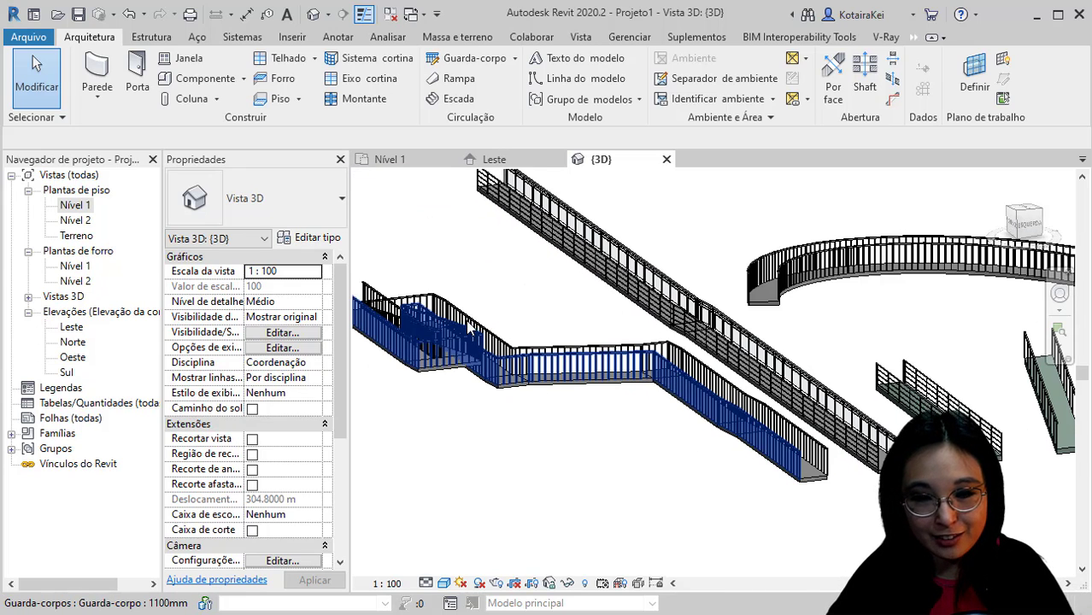
shift+middle_drag(480, 348, 487, 491)
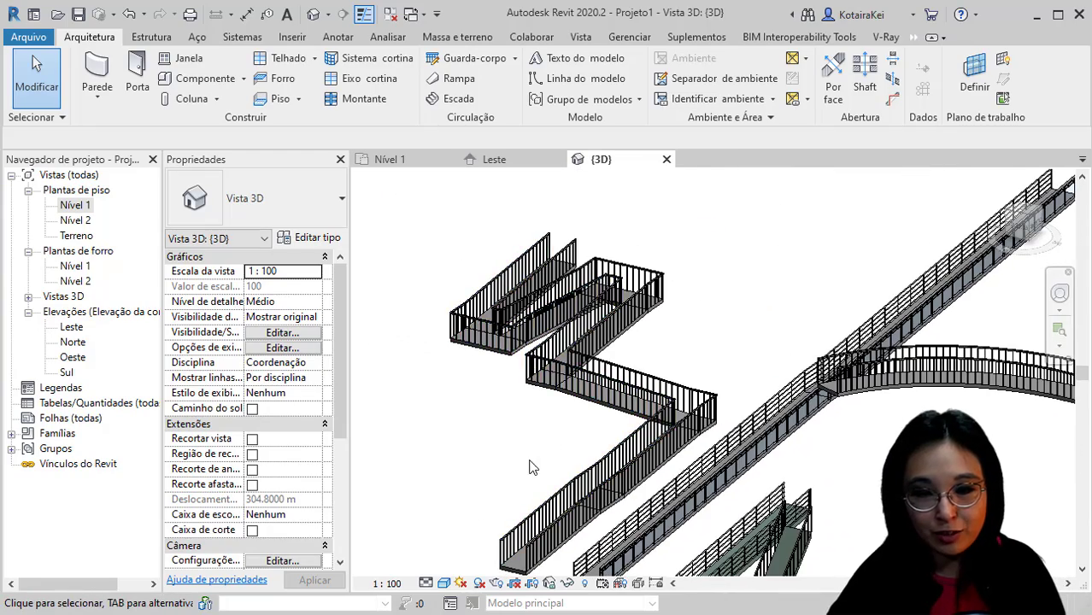
scroll(529, 467, up, 6)
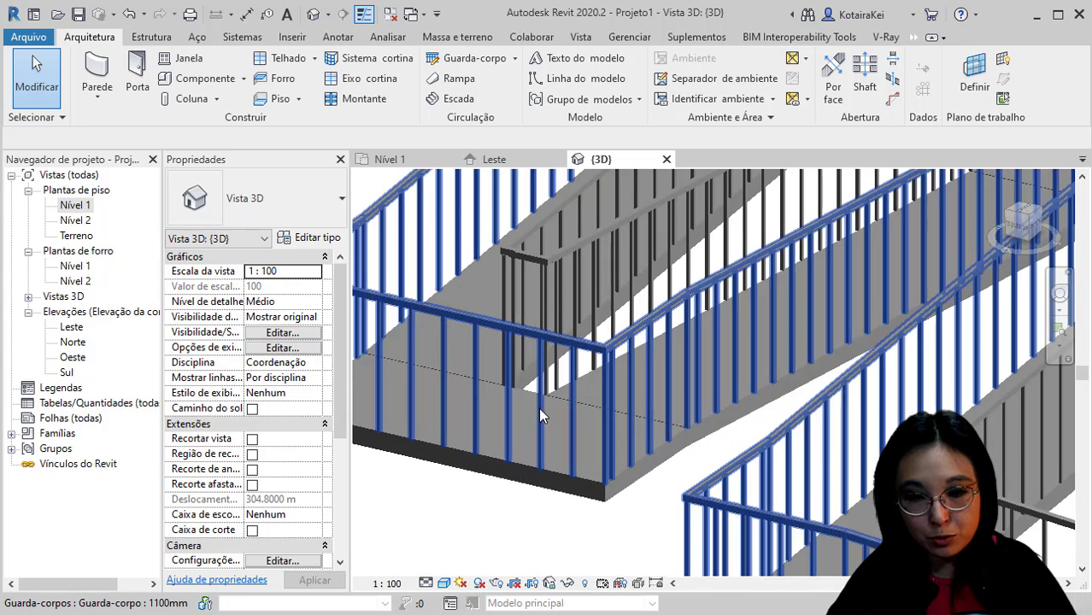
click(523, 393)
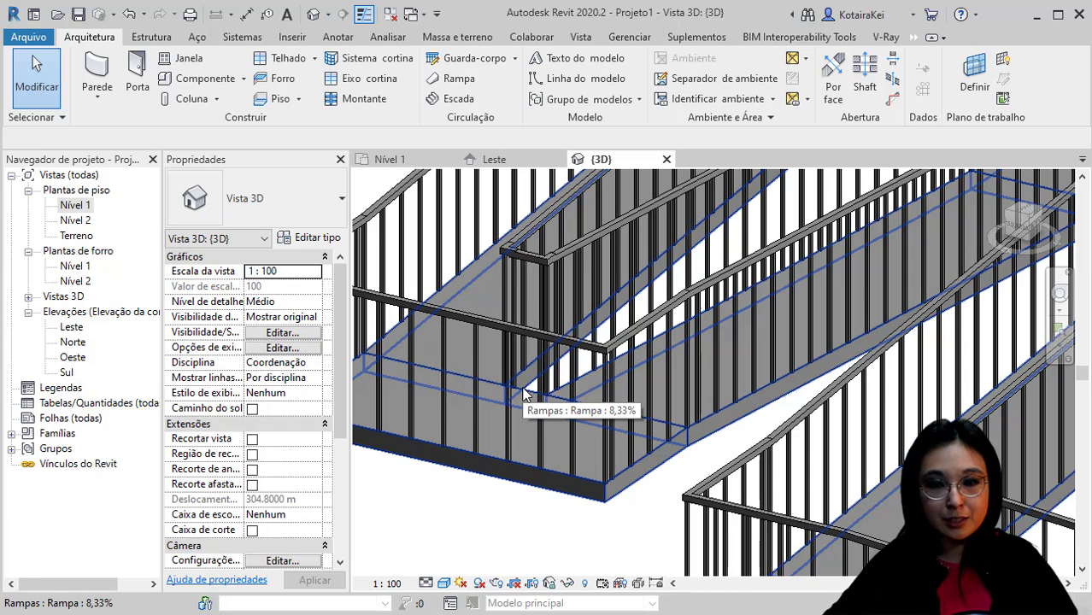
click(524, 393)
click(524, 393)
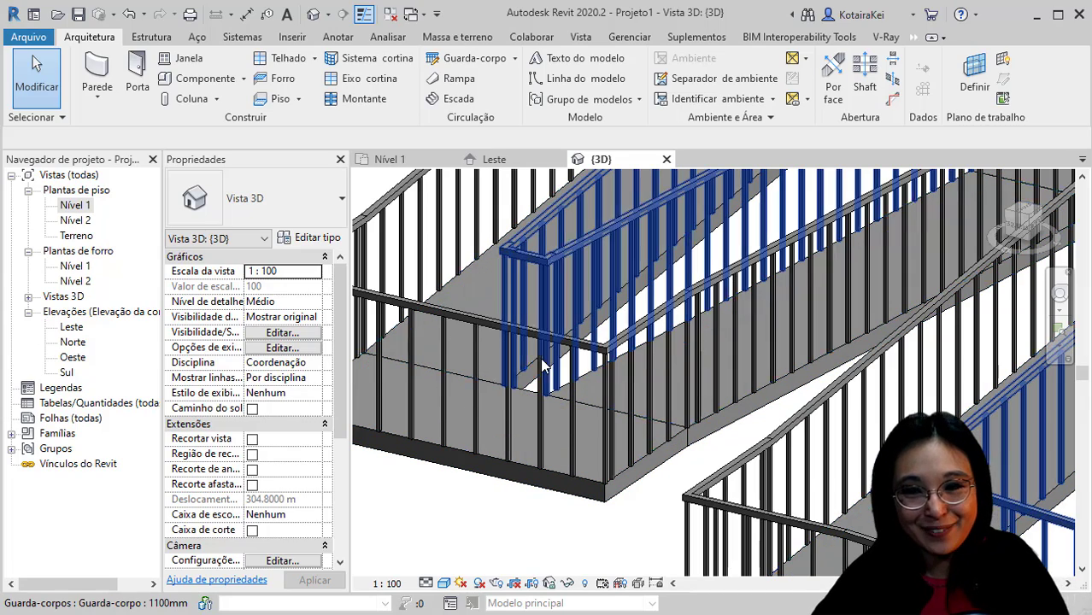
scroll(547, 475, down, 2)
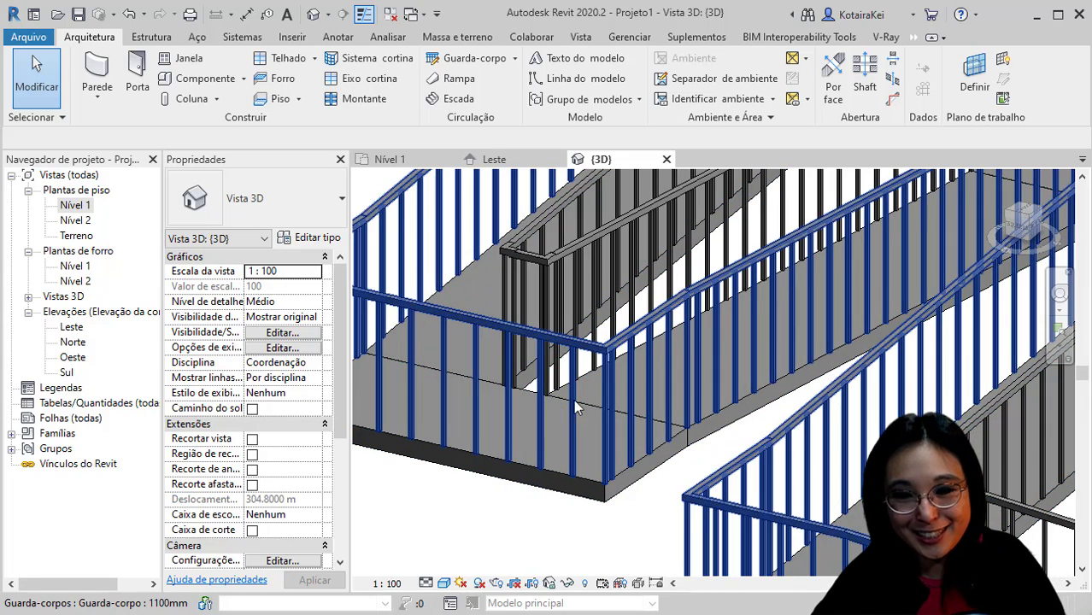
scroll(548, 475, down, 4)
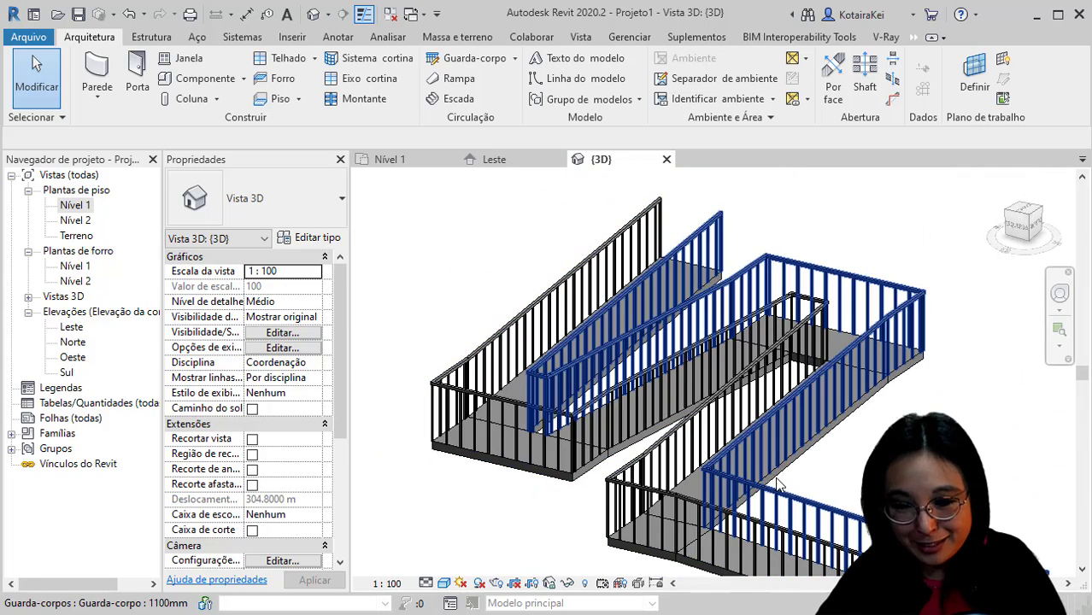
Open the zigzag ramp's sketch for editing in the 3D view and look at it from directly above
click(529, 478)
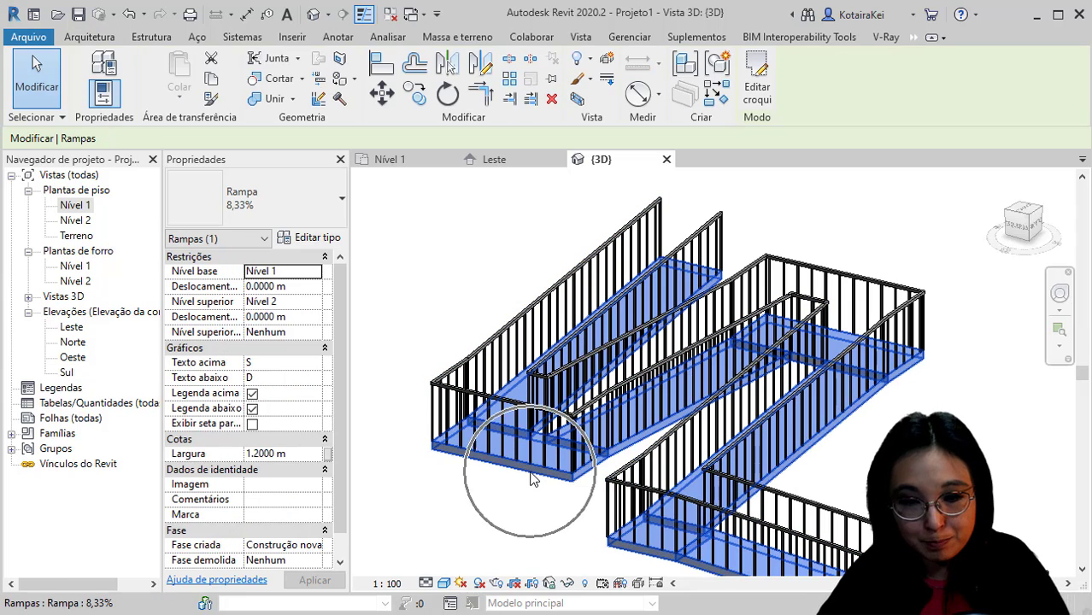
click(755, 91)
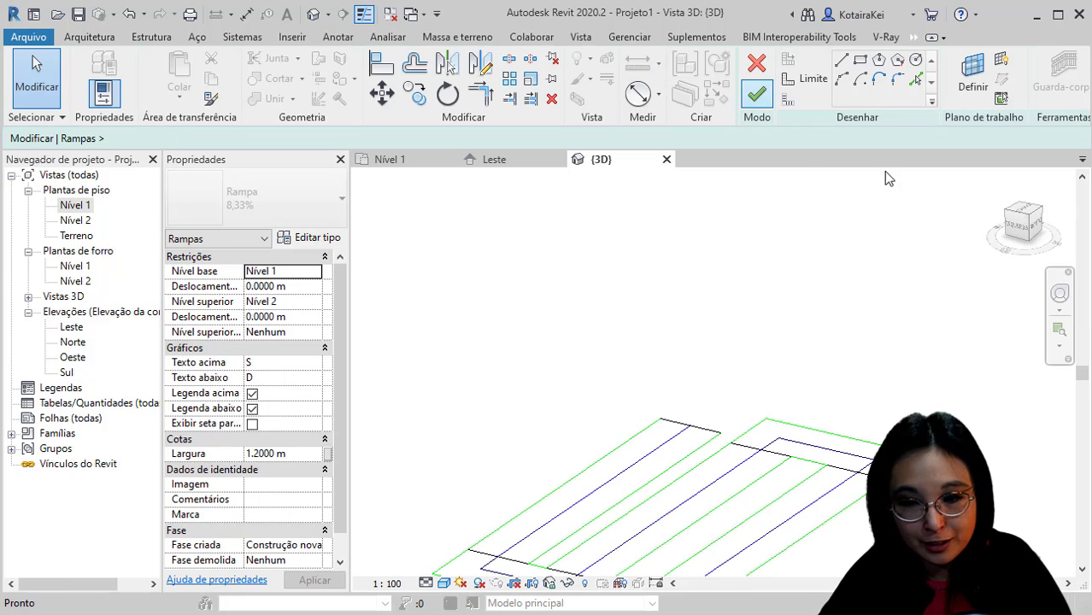
click(1024, 213)
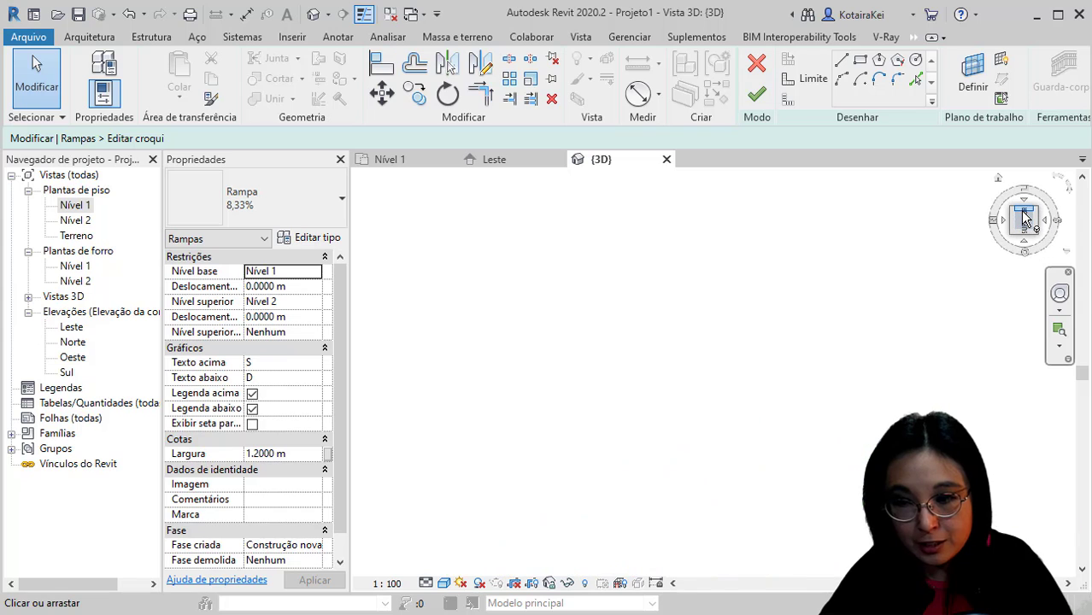
scroll(488, 429, up, 6)
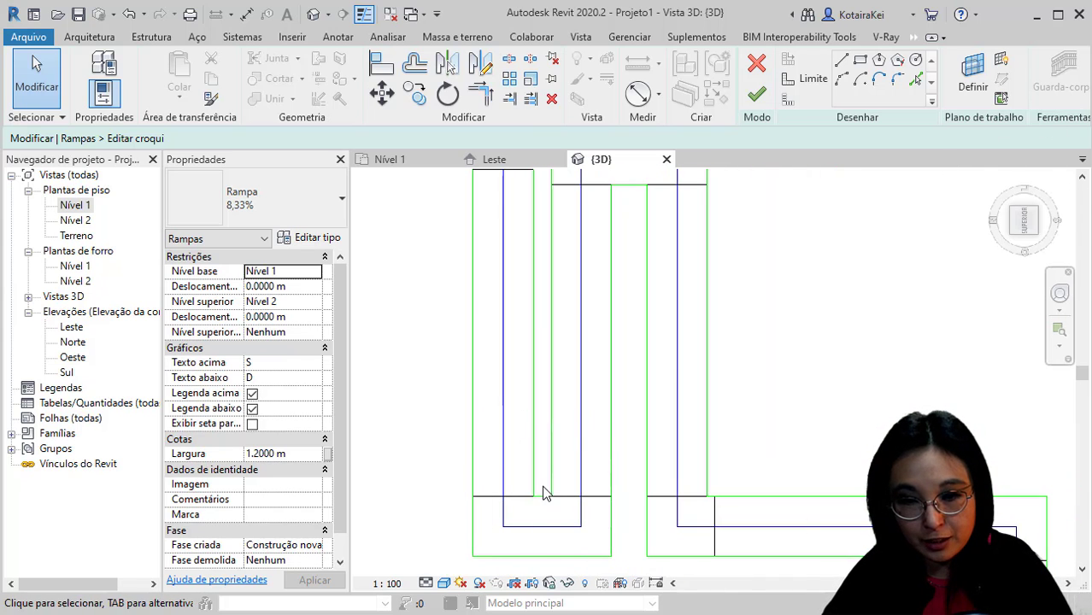
scroll(541, 491, down, 4)
Select all the lines of the outermost final run and nudge it right to close the gap to the neighbouring parallel run
drag(530, 249, 431, 337)
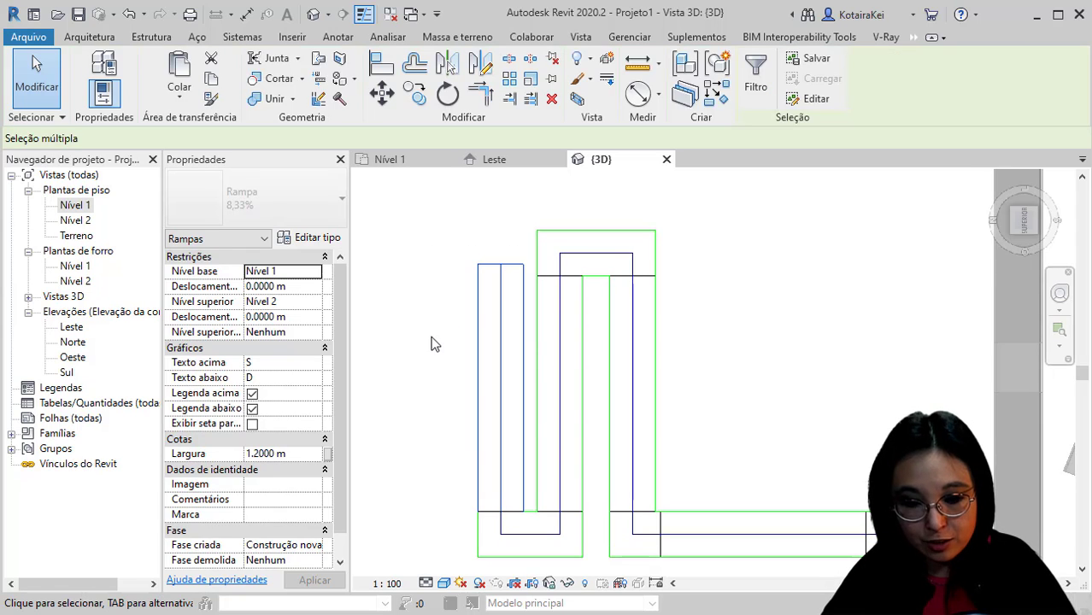
key(Right)
key(Right)
key(Right)
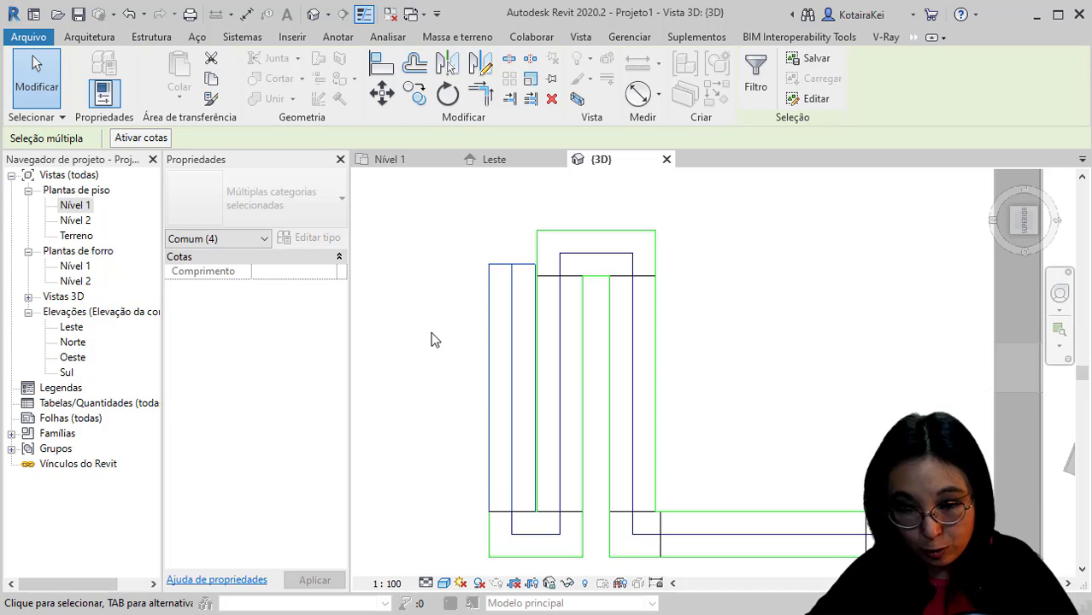
Try another nudge of the outermost run towards its parallel neighbour, and finish the ramp sketch, dismissing the railing warning
key(Right)
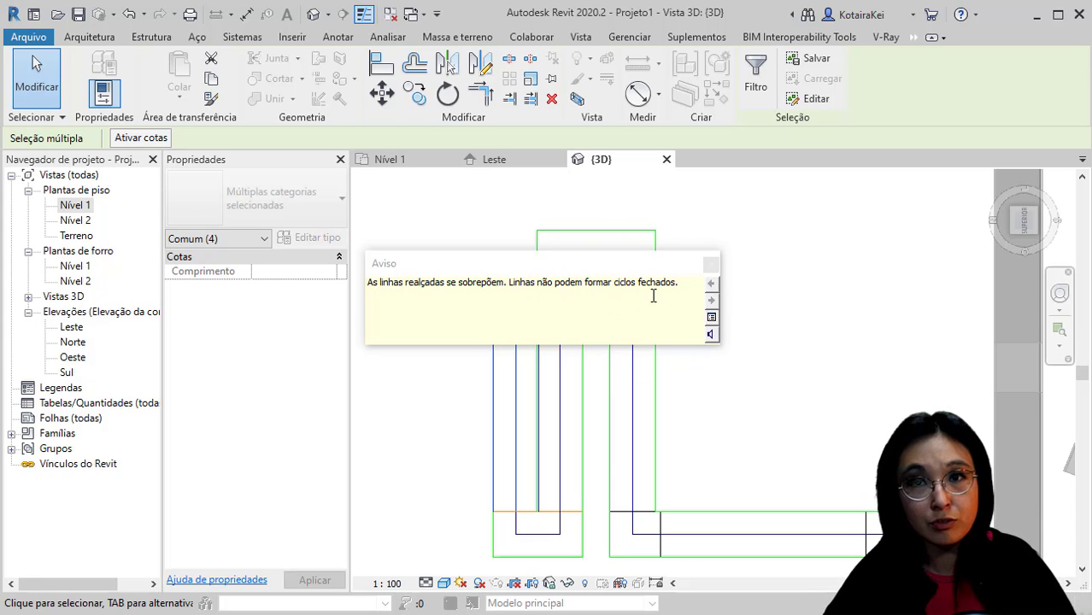
click(837, 371)
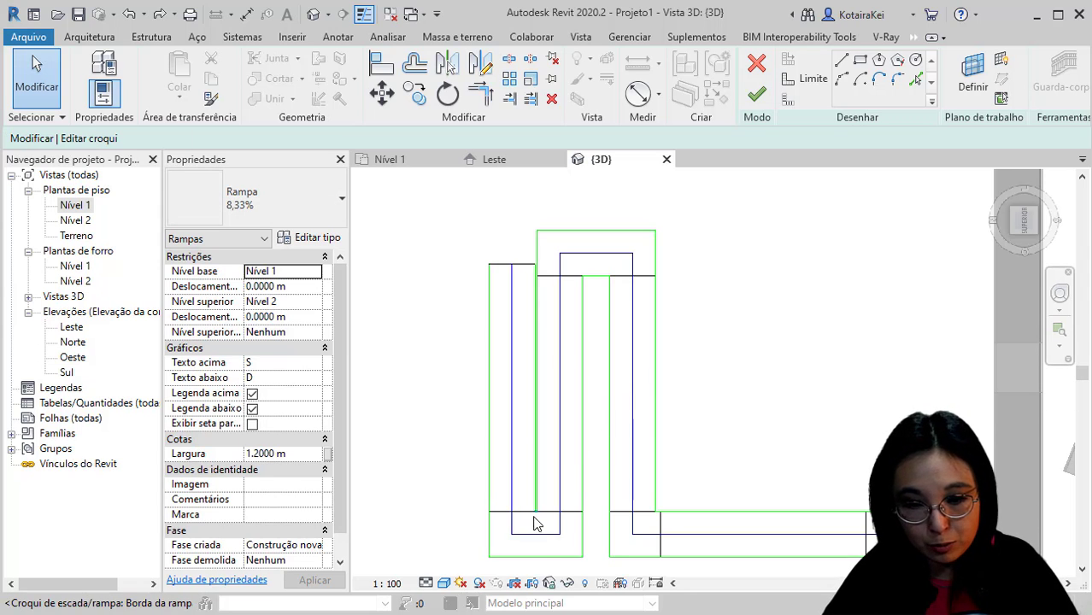
scroll(534, 515, up, 5)
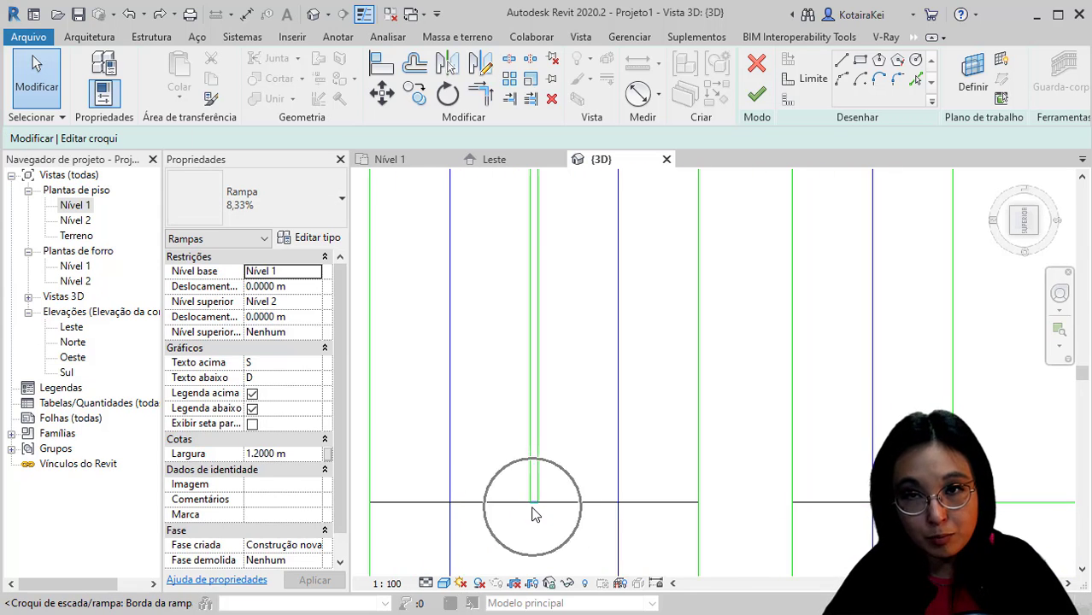
scroll(533, 513, down, 3)
middle_drag(534, 513, 456, 481)
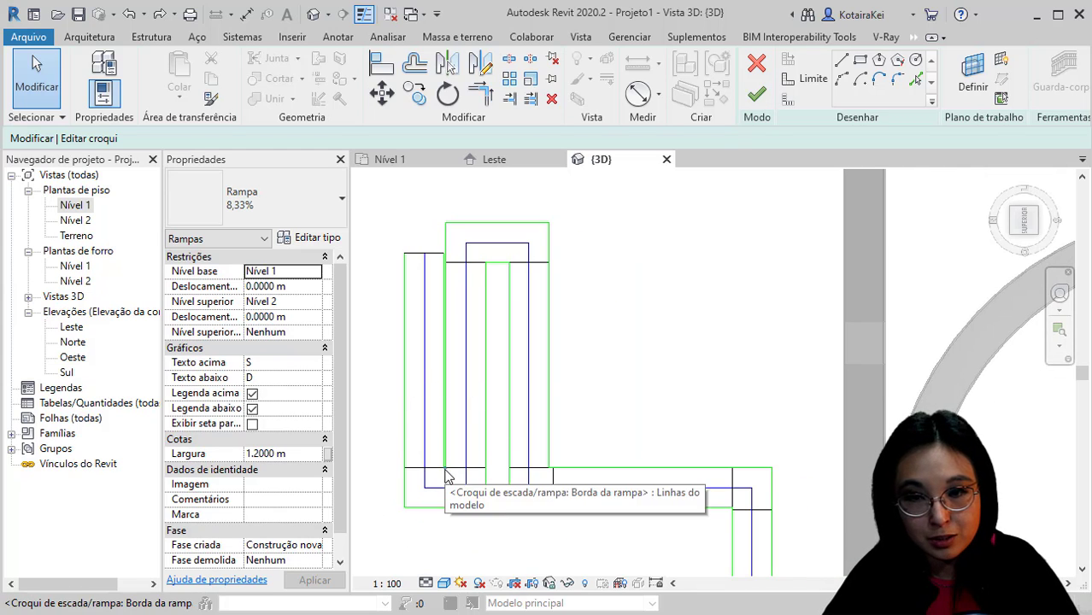
click(757, 98)
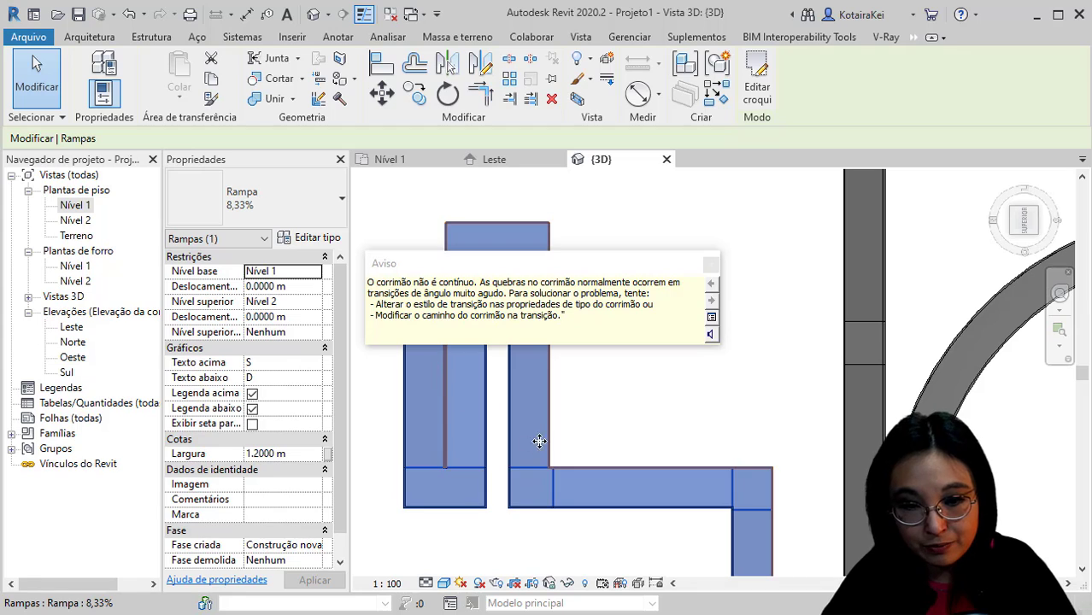
click(448, 471)
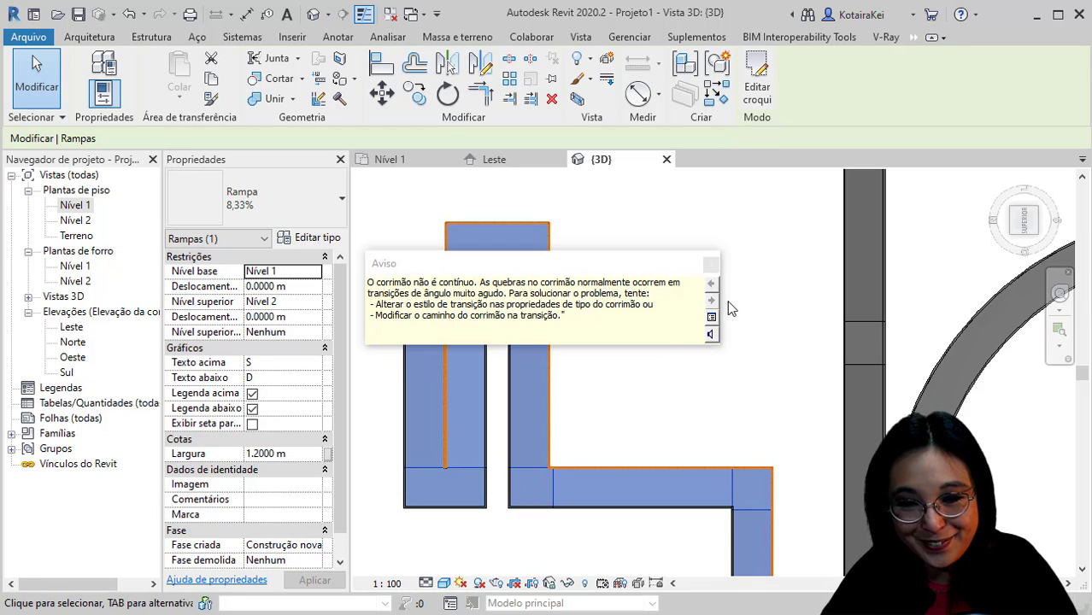
click(711, 266)
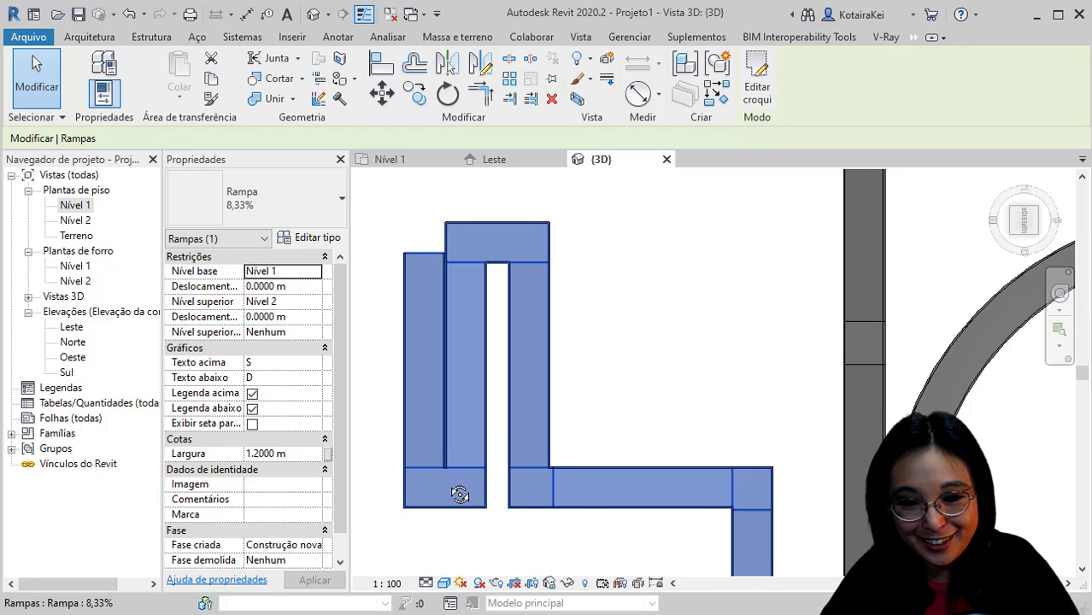
Open the path sketch of the 1100mm railing that folds back between the two closely spaced parallel runs
shift+middle_drag(460, 495, 466, 299)
scroll(435, 479, up, 3)
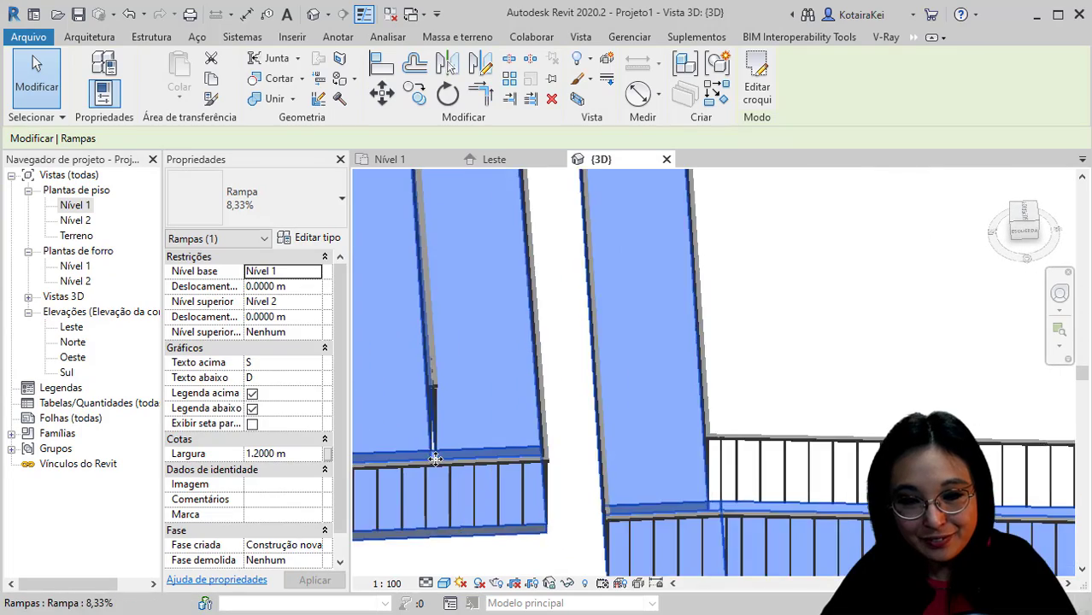
scroll(436, 459, up, 5)
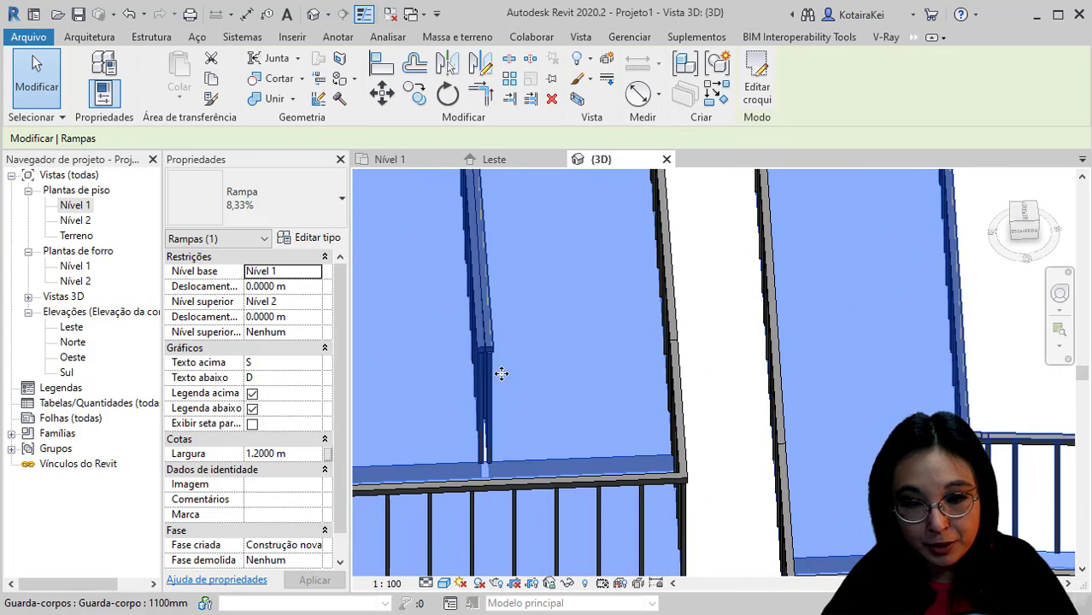
scroll(502, 374, down, 10)
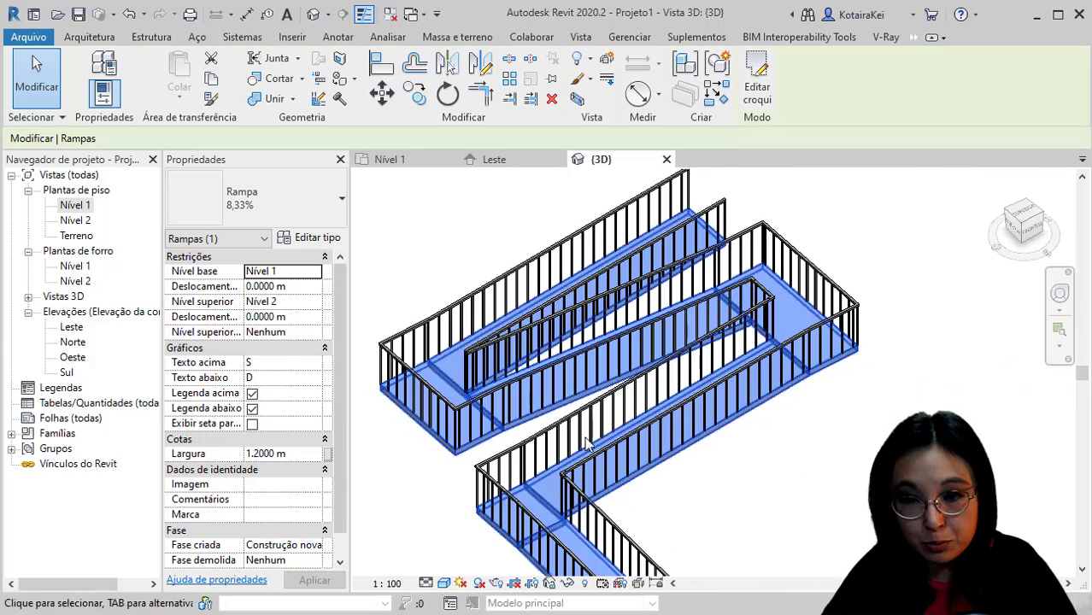
scroll(588, 443, up, 4)
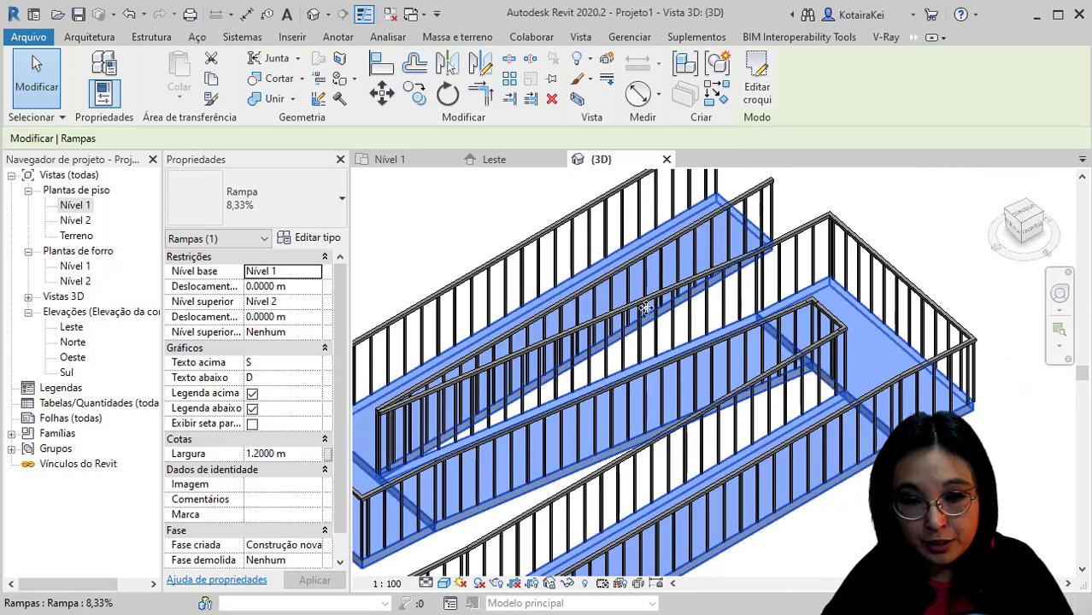
middle_drag(646, 308, 728, 221)
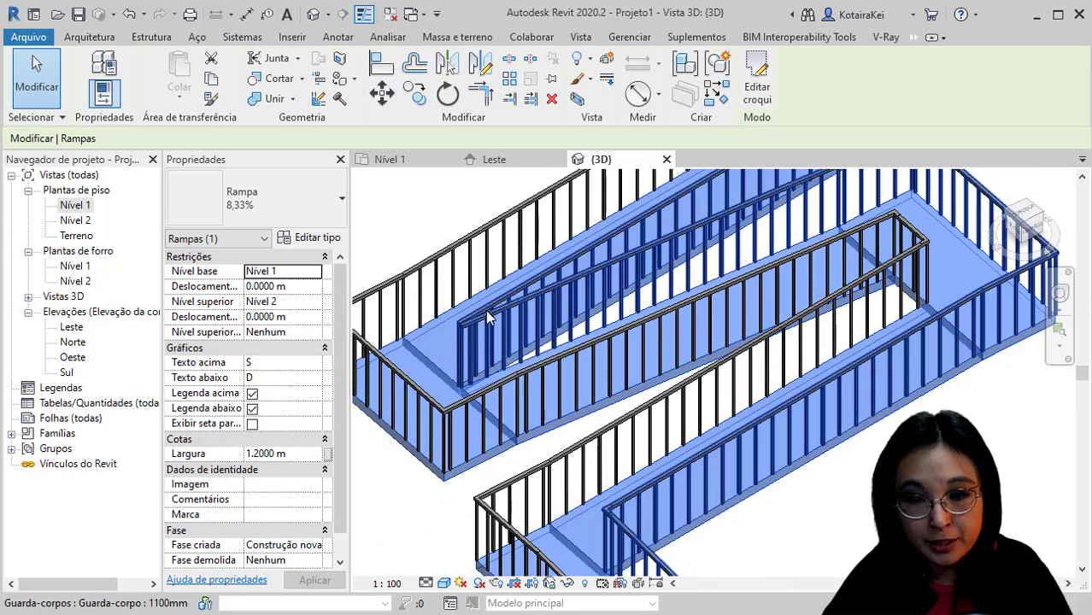
click(486, 318)
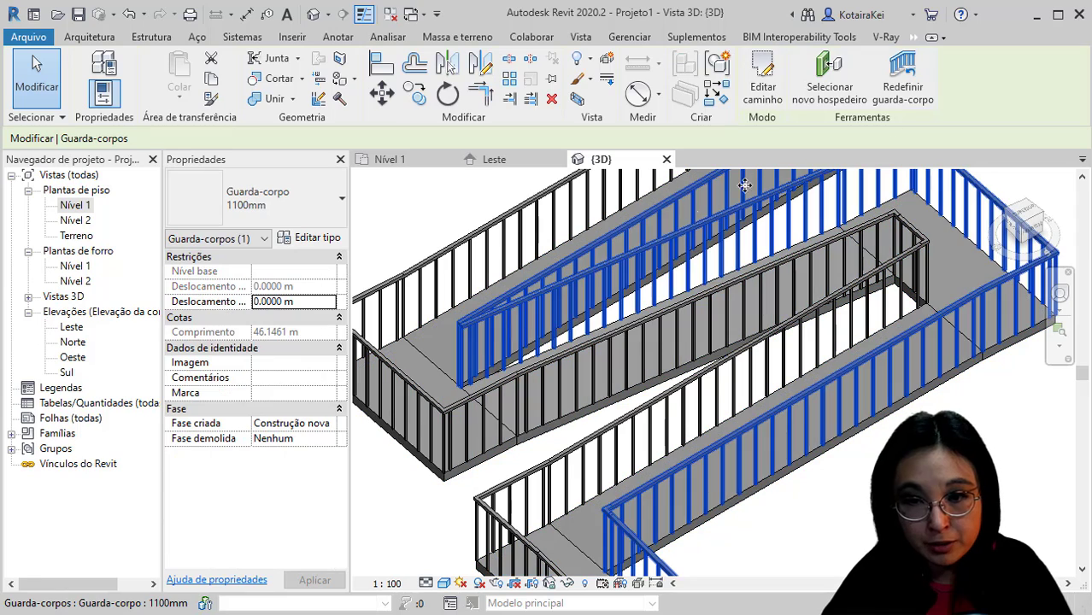
click(769, 101)
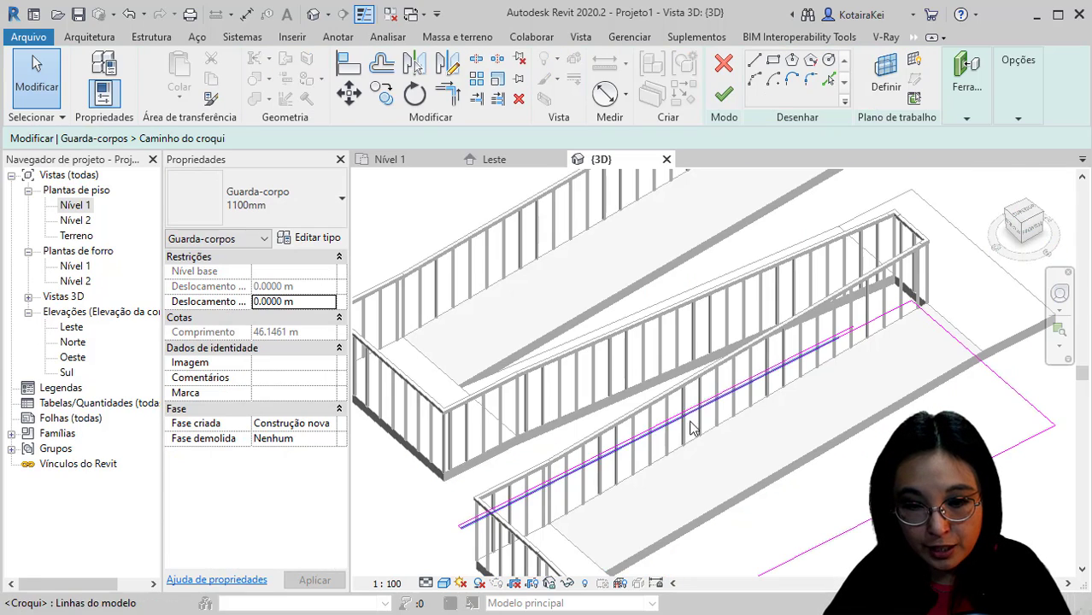
Nudge the 6.5 m railing path line two increments away from its close parallel line and finish the path
scroll(545, 493, up, 3)
middle_drag(545, 493, 542, 406)
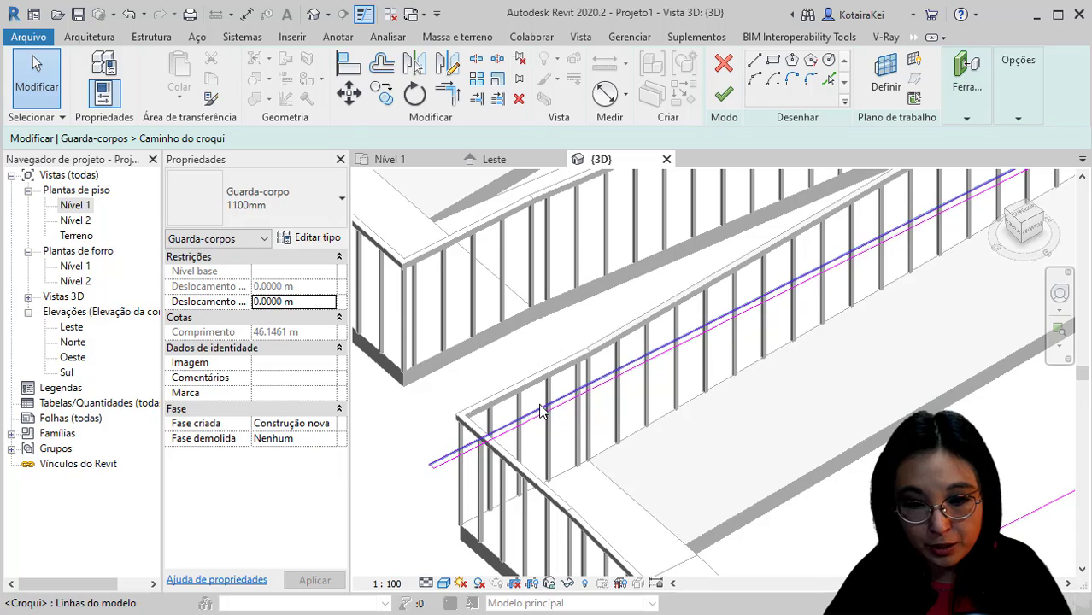
click(540, 410)
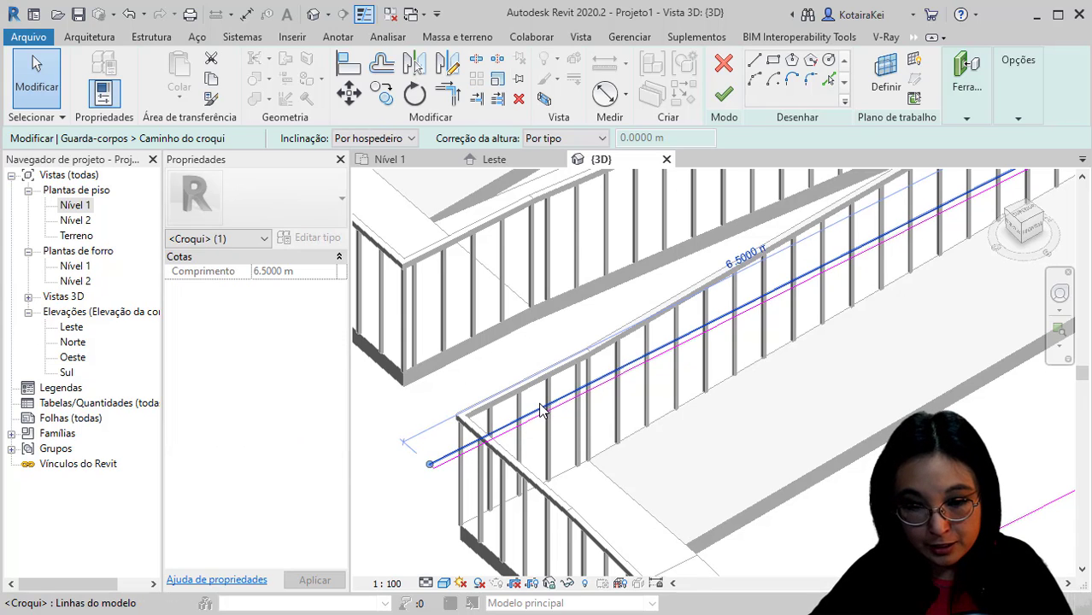
key(Up)
key(Up)
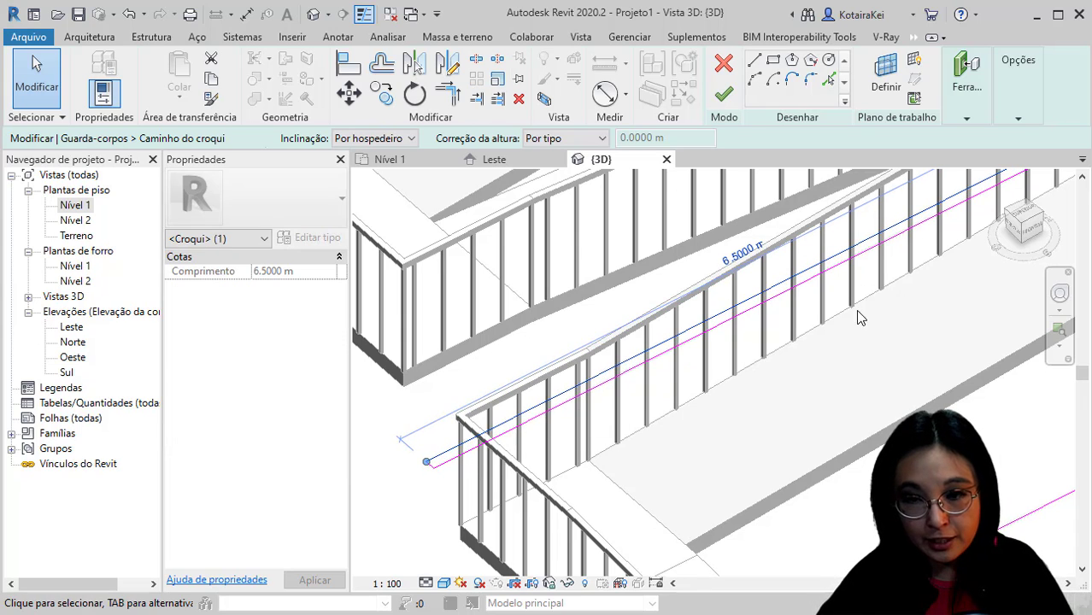
click(723, 94)
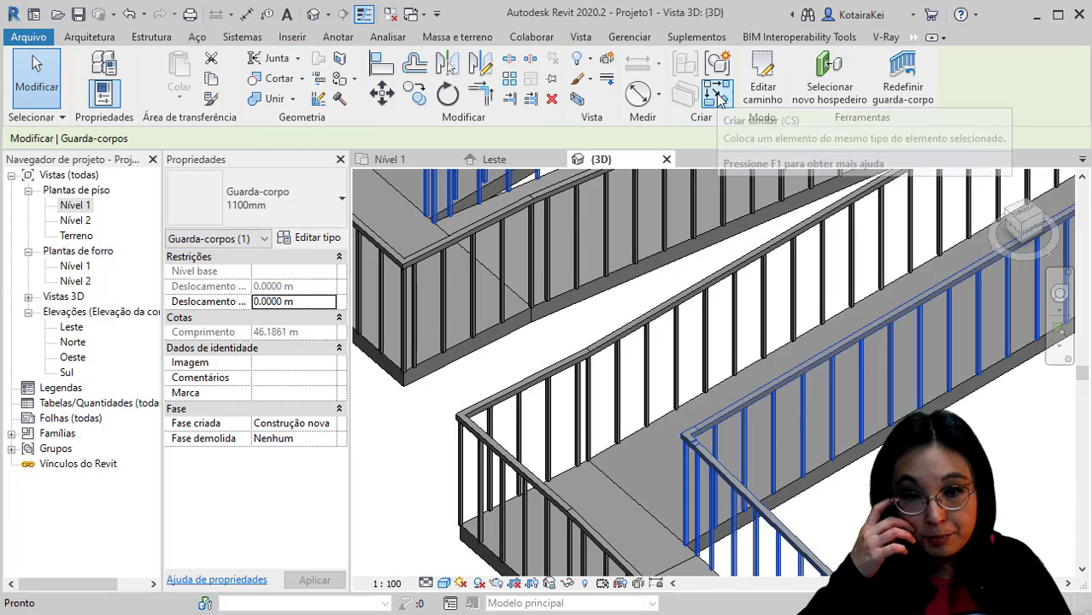
Change the type of the railing between the parallel runs to Painel de vidro - Preenchimento inferior
middle_drag(500, 196, 558, 489)
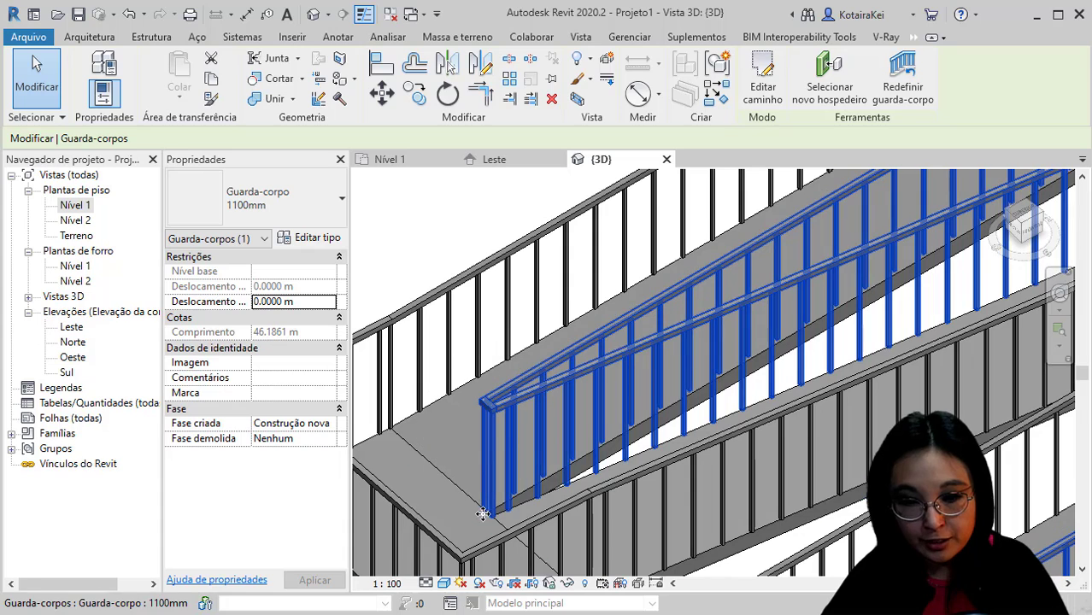
key(ctrl)
scroll(485, 383, down, 3)
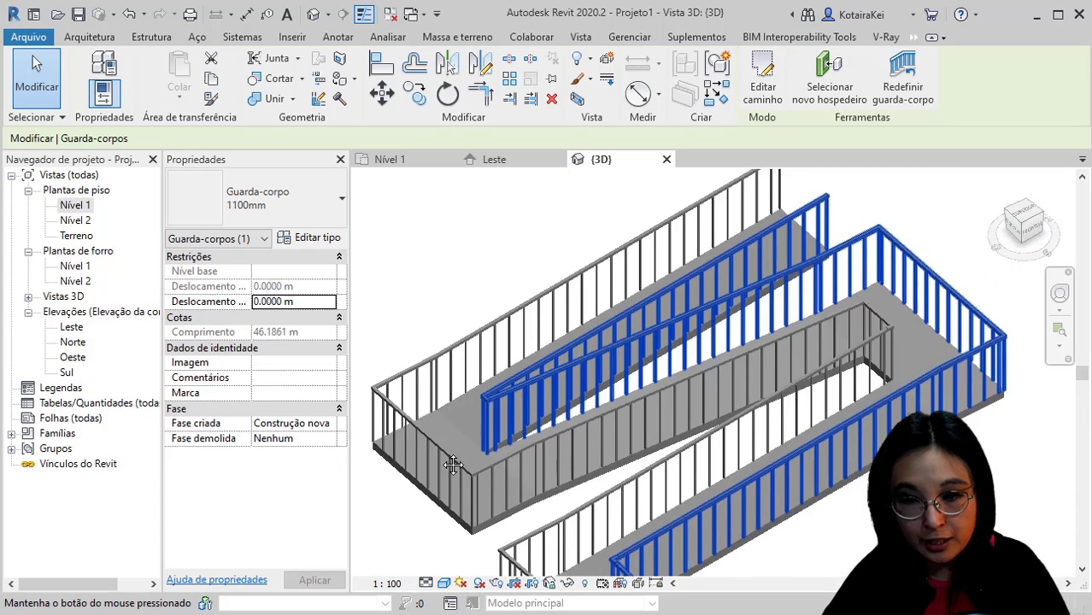
middle_drag(823, 219, 750, 325)
key(ctrl)
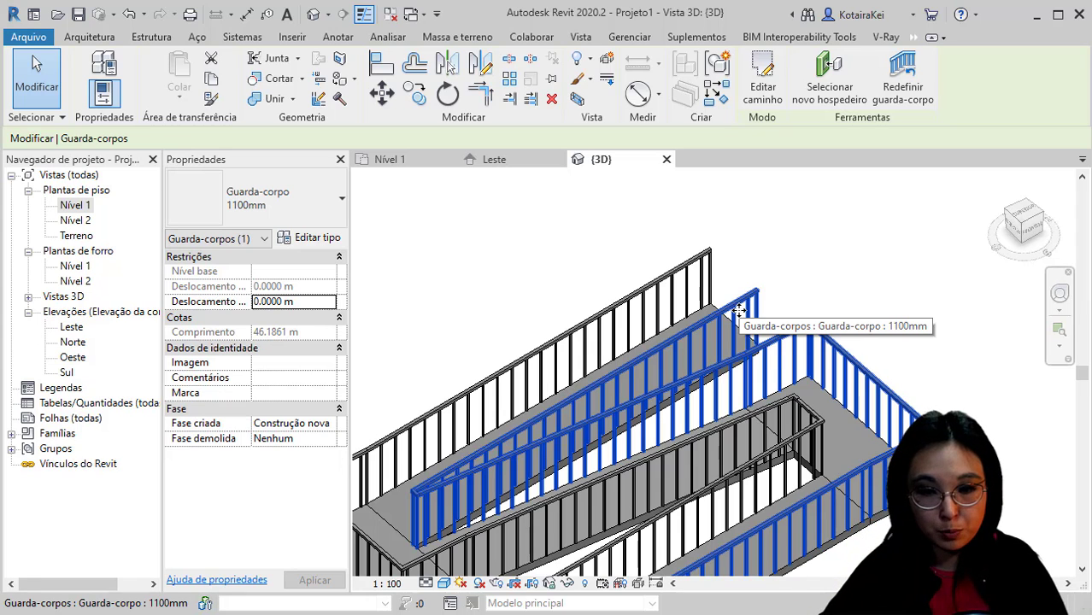
click(256, 198)
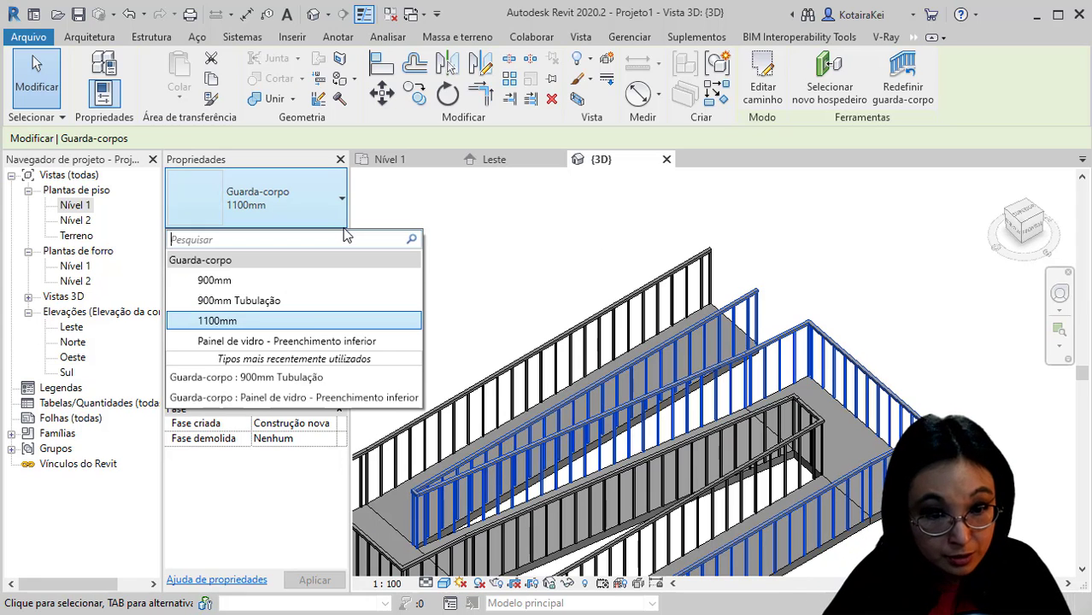
click(253, 341)
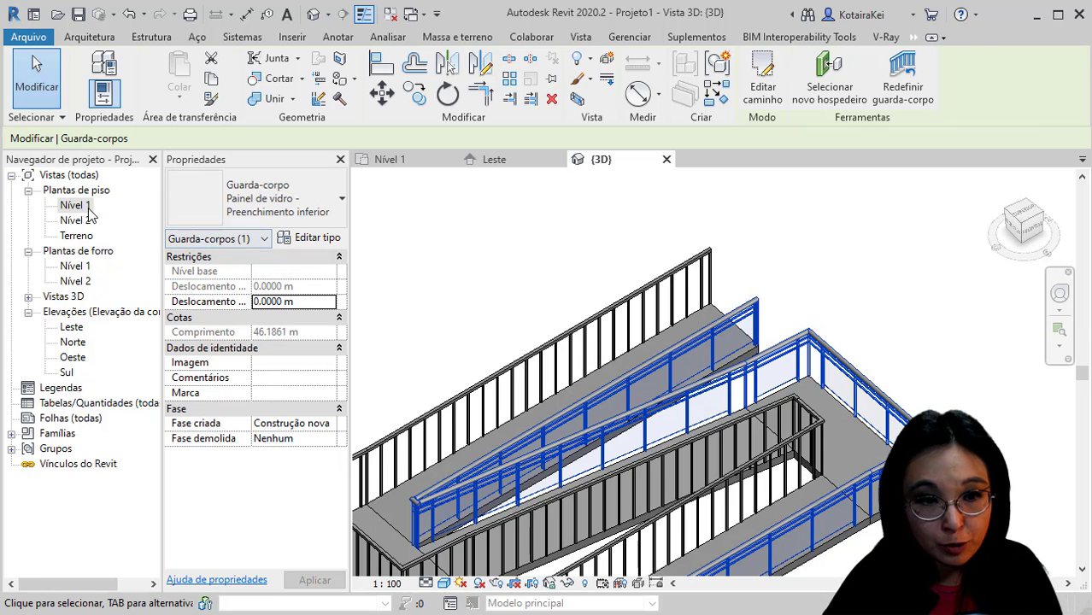
Open the Nível 1 floor plan and bring all the ramps into view
double_click(75, 206)
click(707, 276)
scroll(706, 276, down, 3)
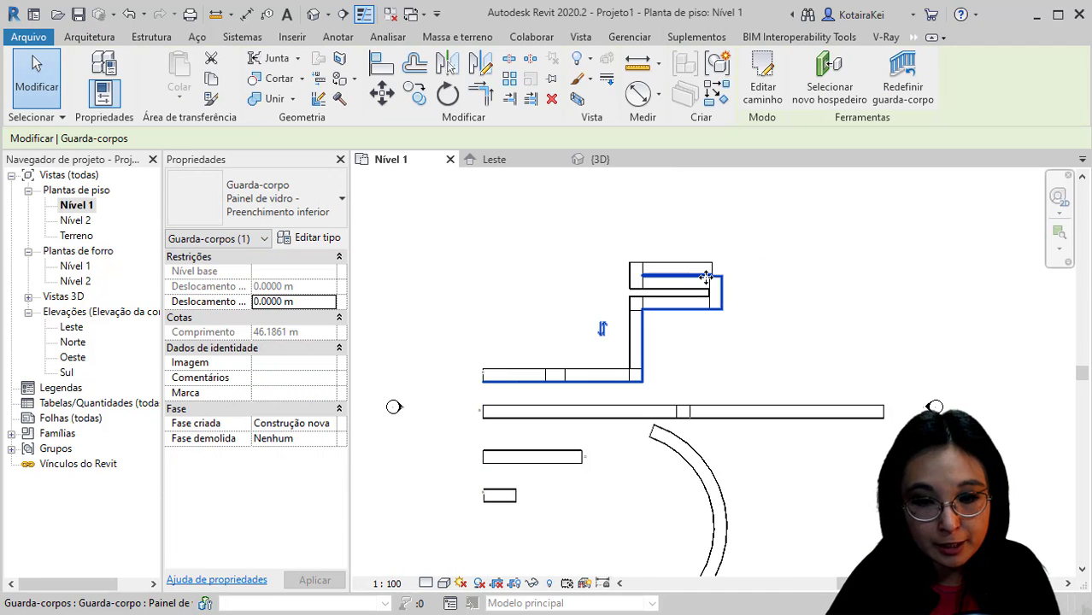
middle_drag(707, 276, 637, 246)
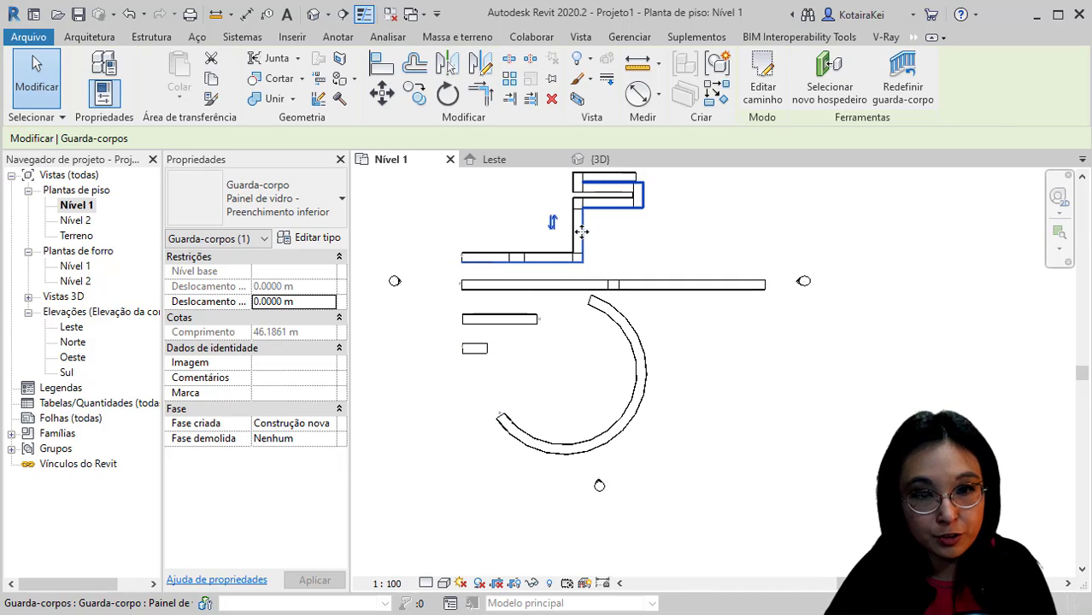
Start a structural floor on Nível 1 and sketch a rectangular boundary about 27 m by 6 m above the zigzag ramp
click(89, 37)
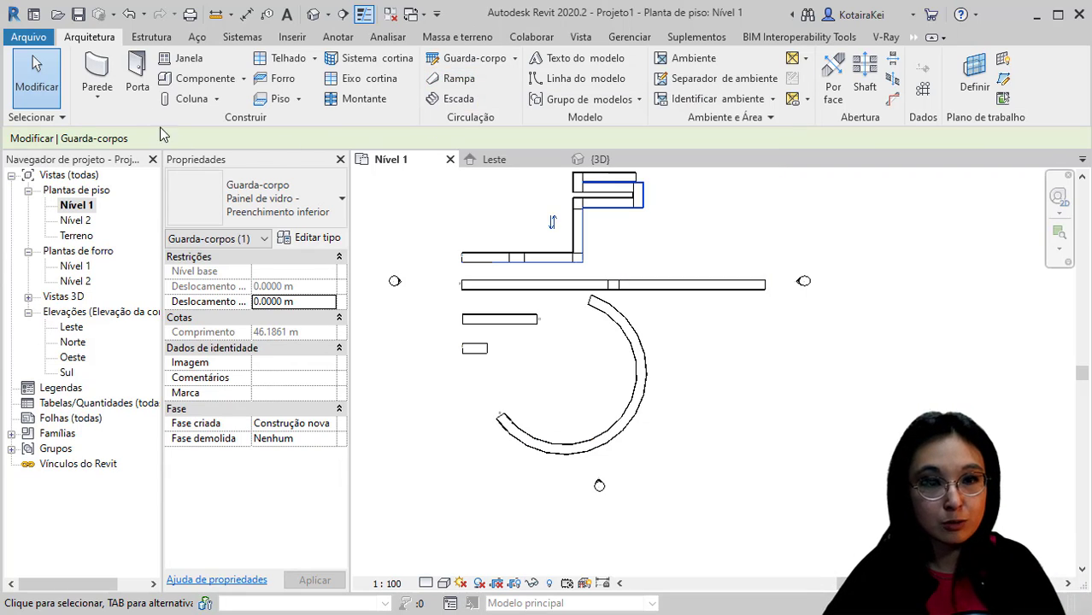
click(151, 37)
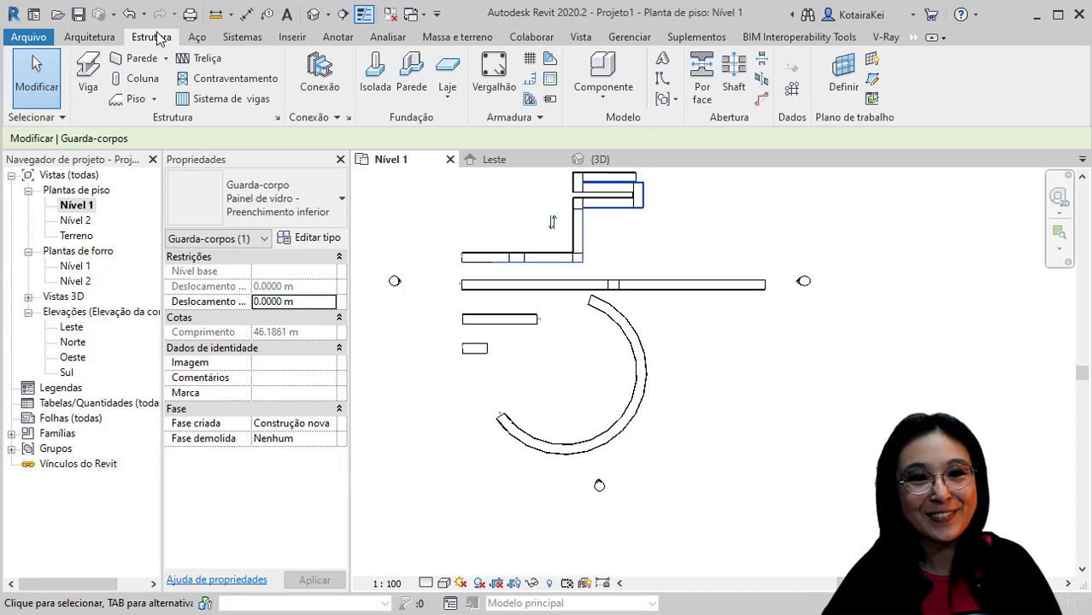
click(154, 98)
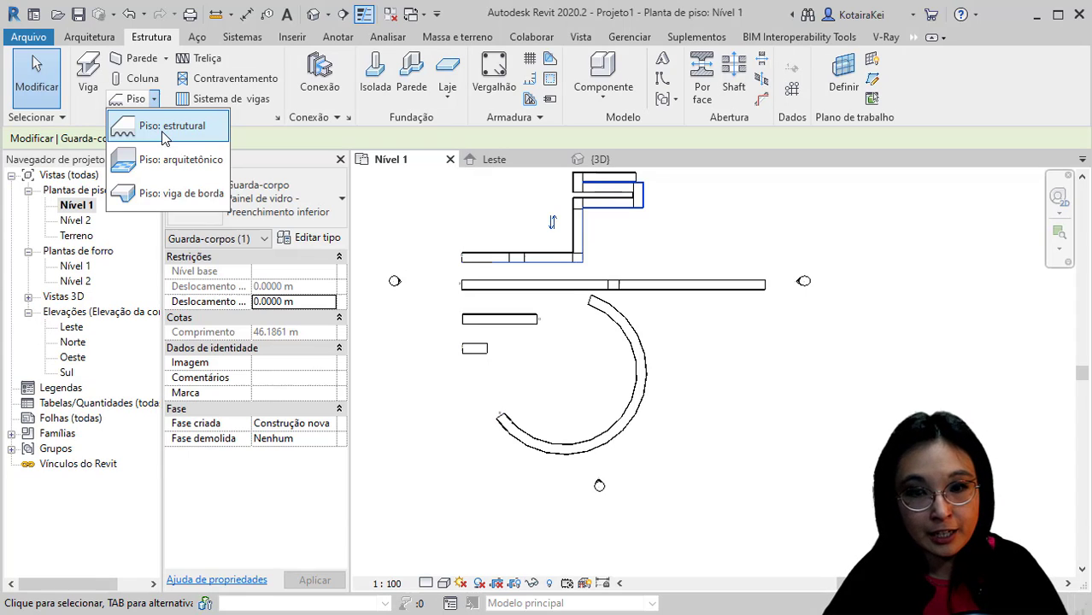
click(167, 128)
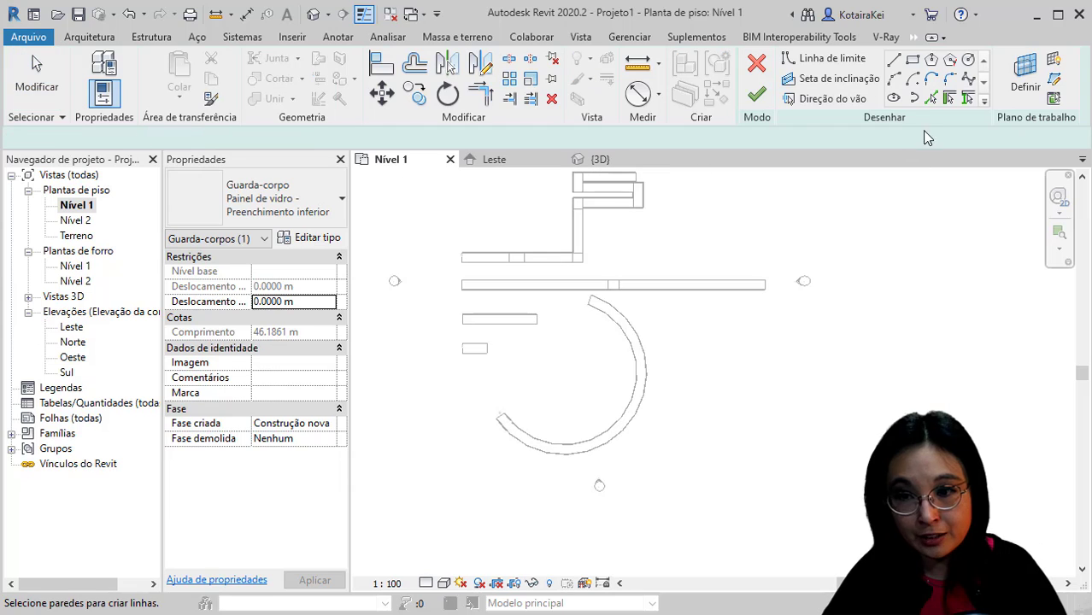
click(912, 59)
mouse_move(732, 309)
middle_down()
mouse_move(680, 256)
mouse_move(665, 403)
mouse_move(694, 430)
middle_up()
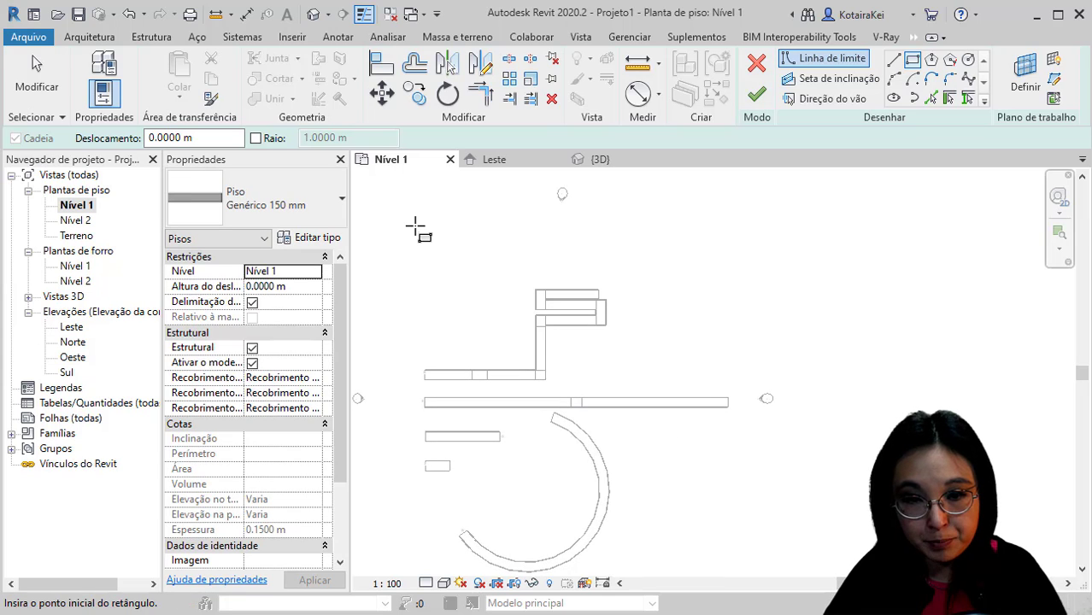
click(416, 224)
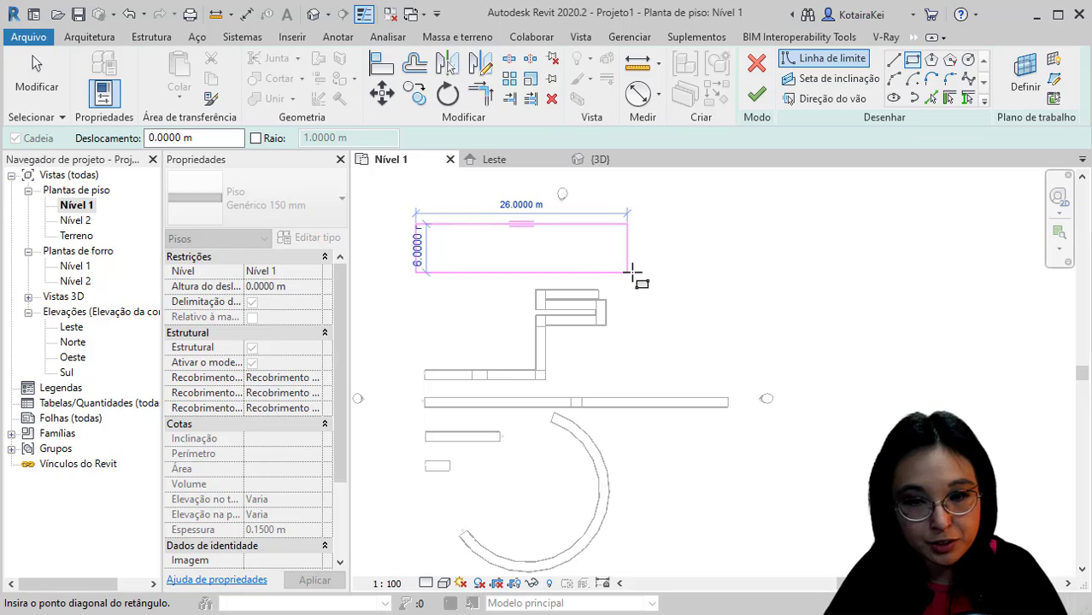
click(634, 271)
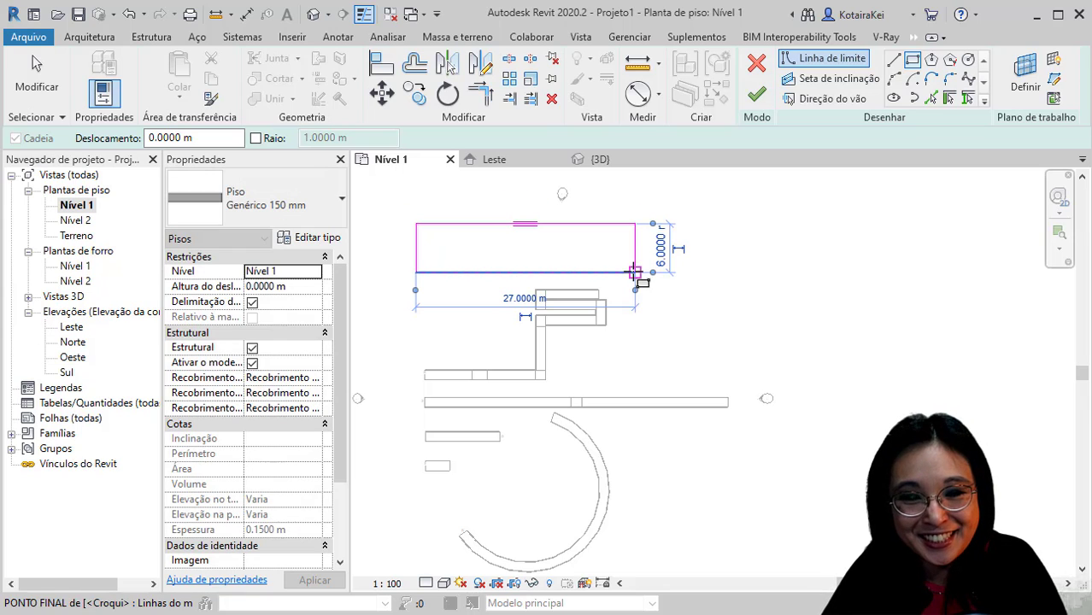
Set the length of the rectangular floor boundary above the zigzag ramp to 30 m
click(661, 248)
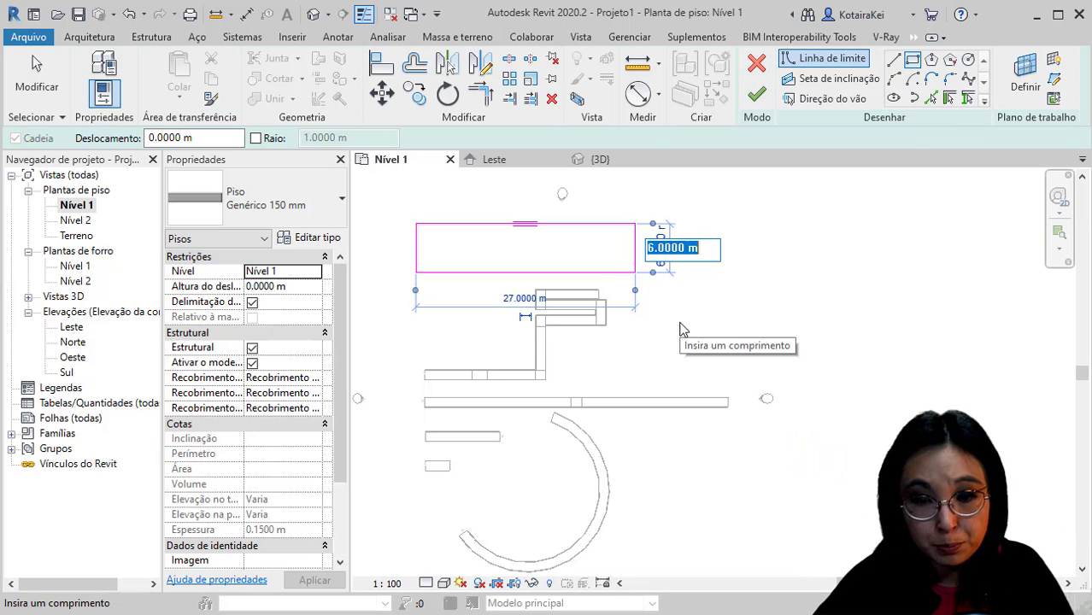
click(522, 298)
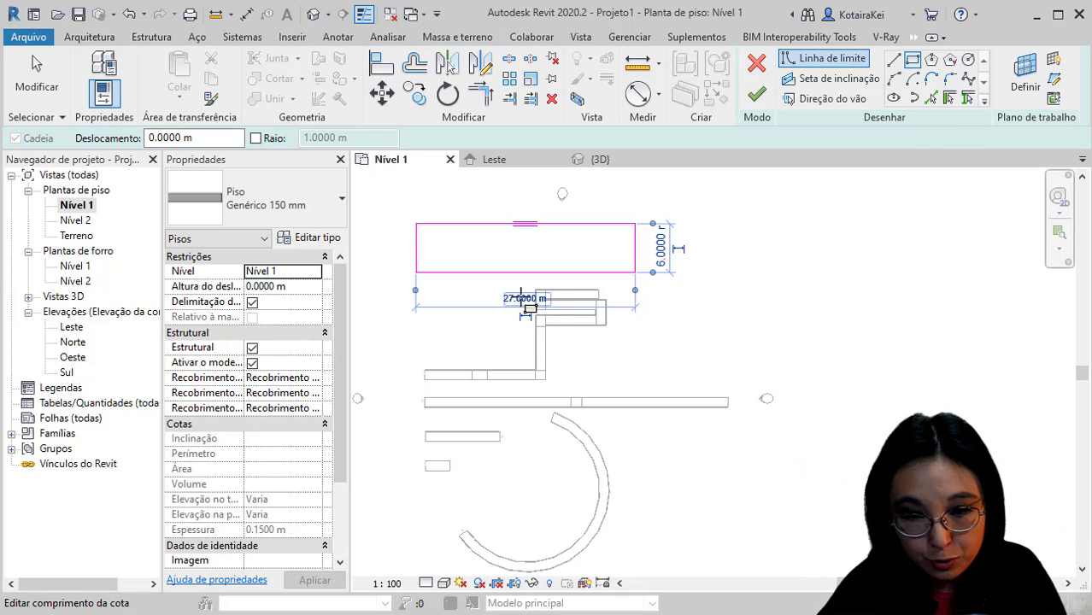
click(523, 298)
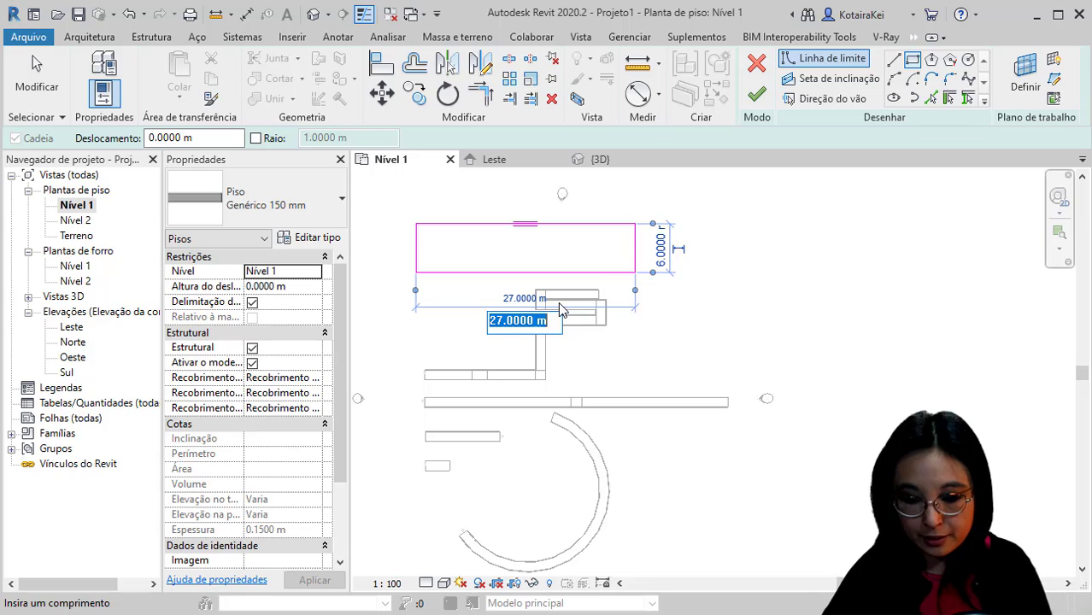
text(30)
key(Return)
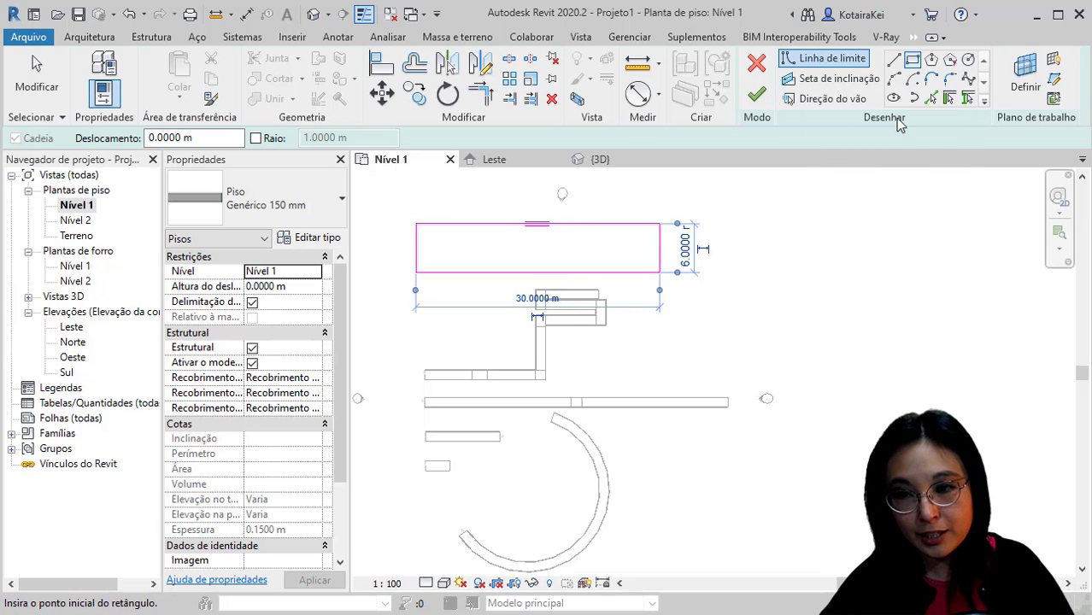
Assign the floor's span direction to the short left edge of its boundary
click(850, 104)
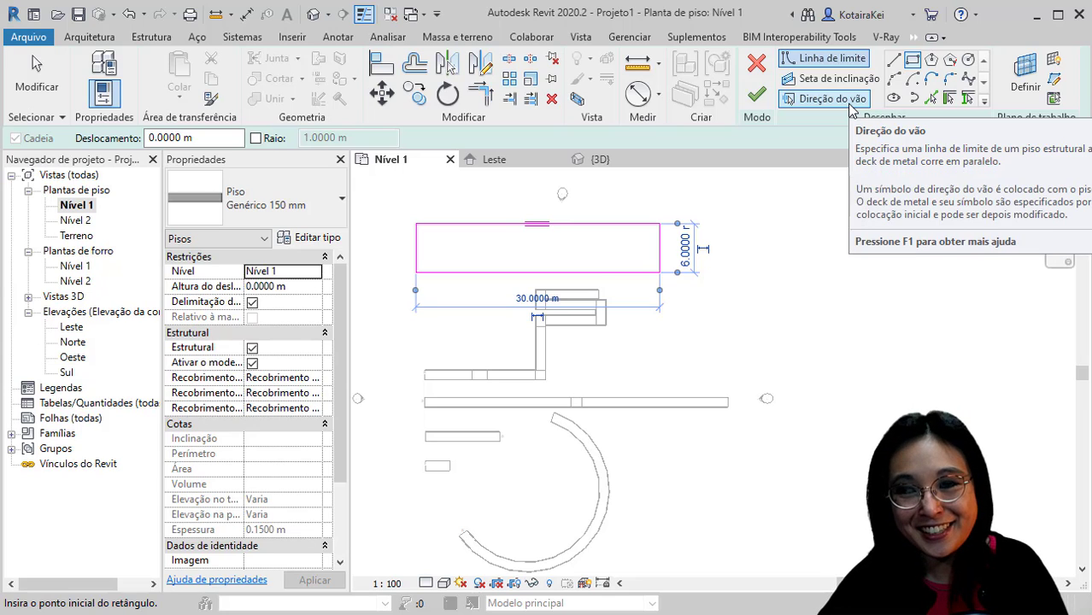
click(848, 102)
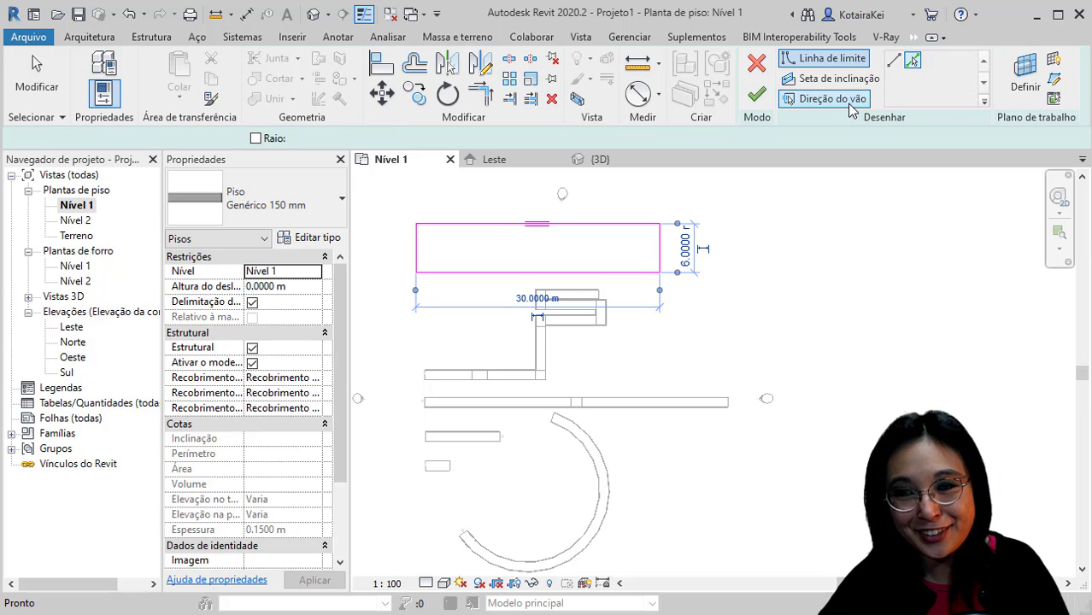
click(803, 107)
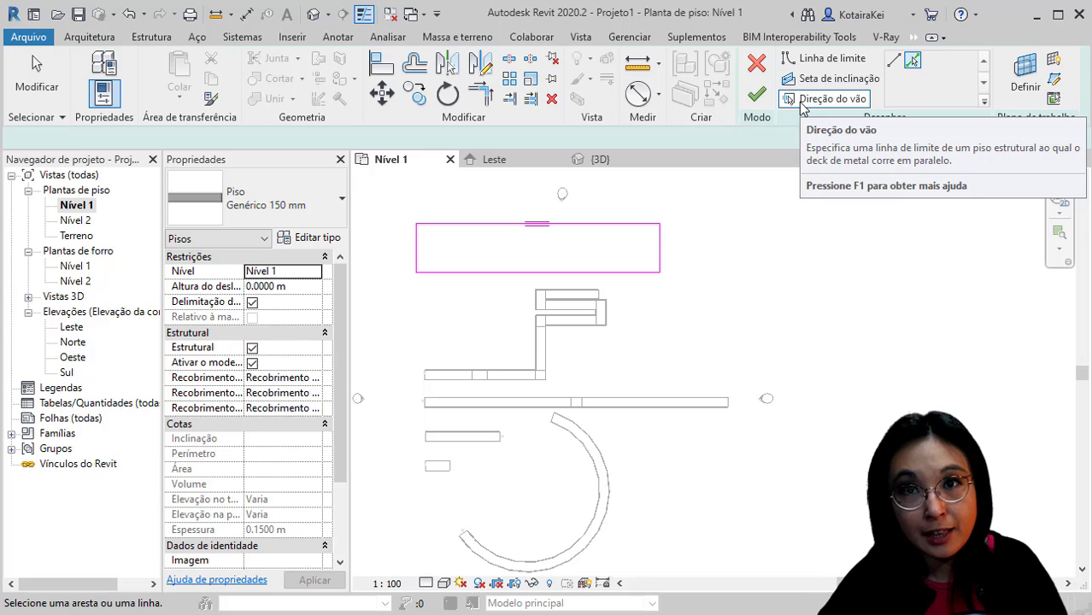
click(416, 249)
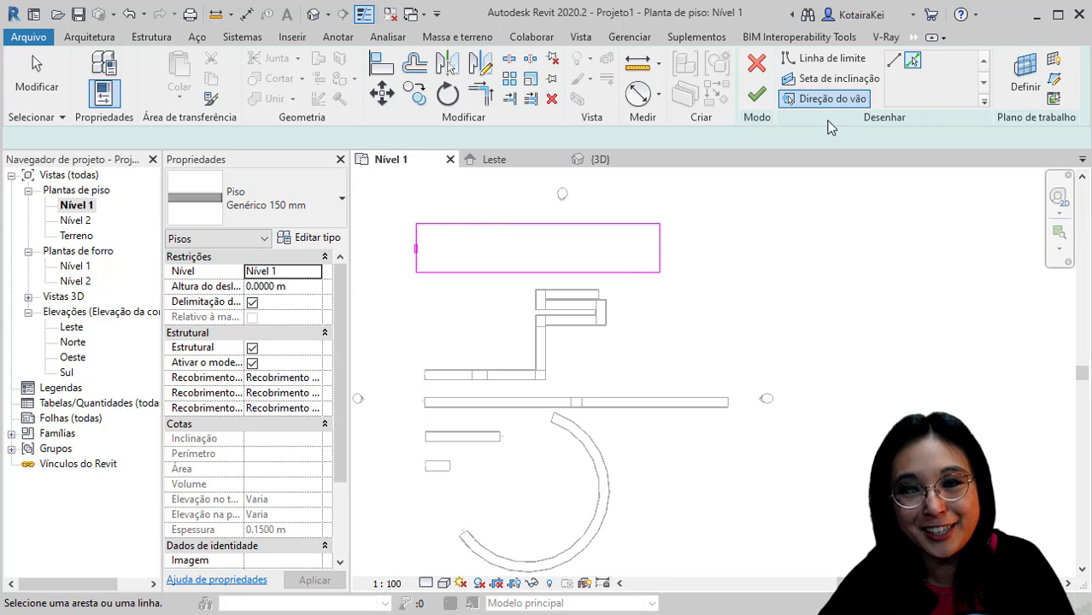
click(820, 98)
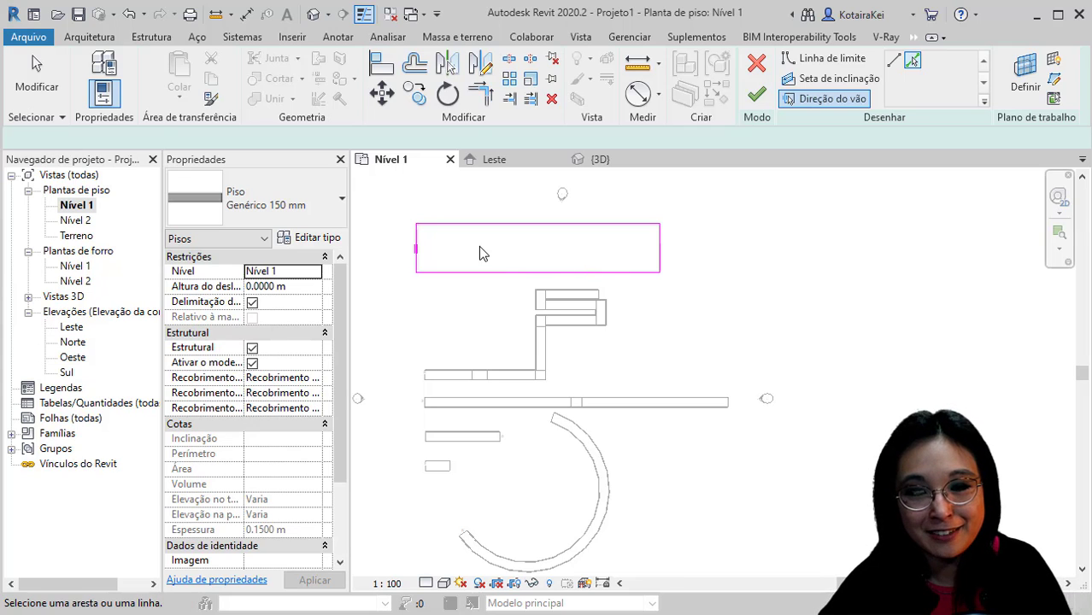
Draw a slope arrow from the midpoint of the floor boundary's left edge to the midpoint of its right edge
scroll(480, 250, up, 2)
middle_drag(509, 283, 528, 319)
key(ctrl)
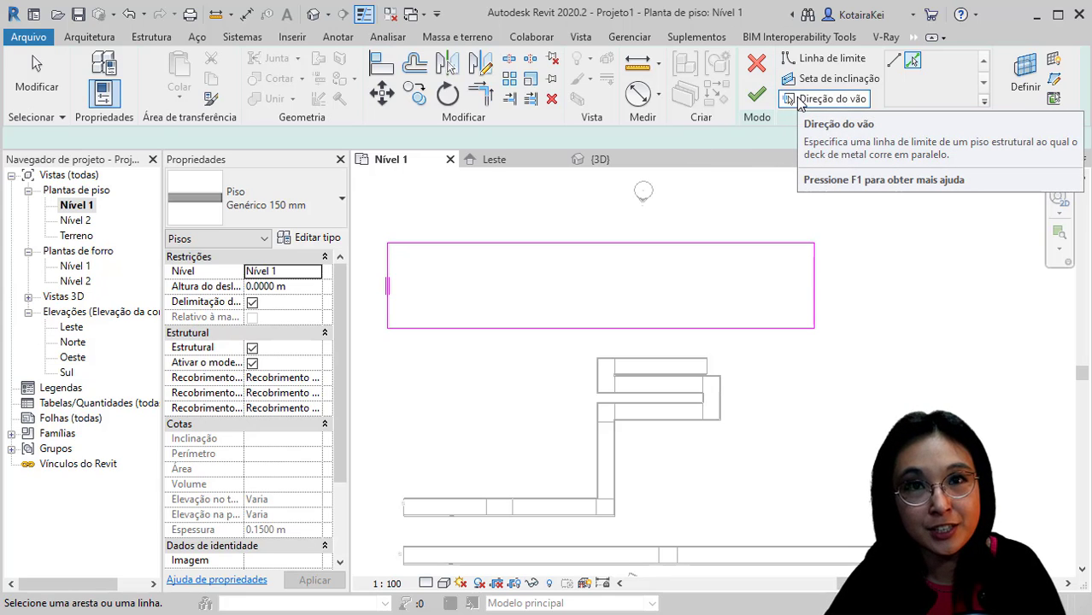
click(877, 89)
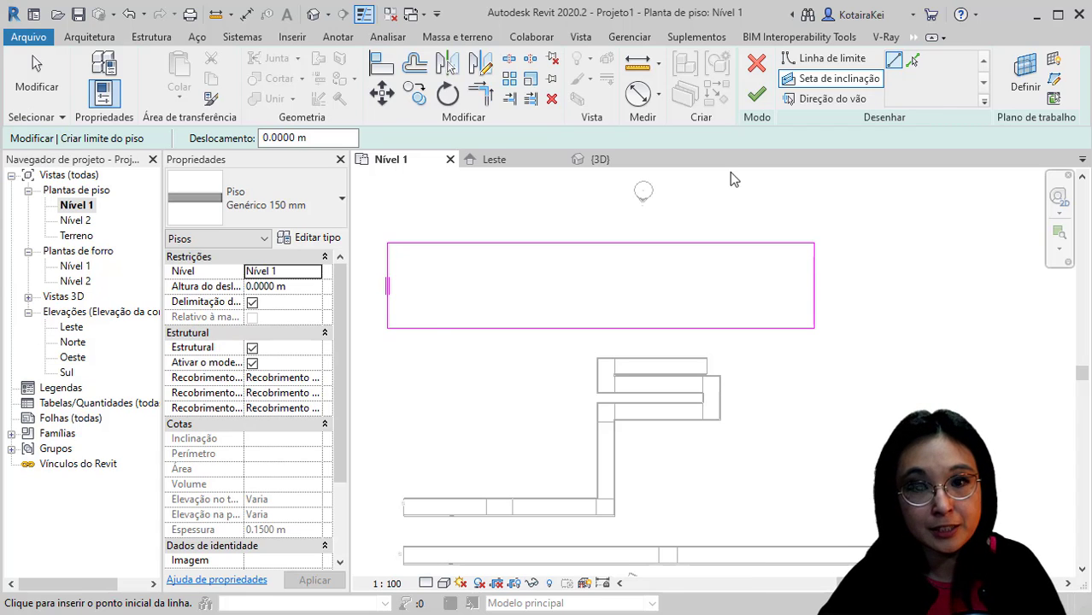
click(388, 288)
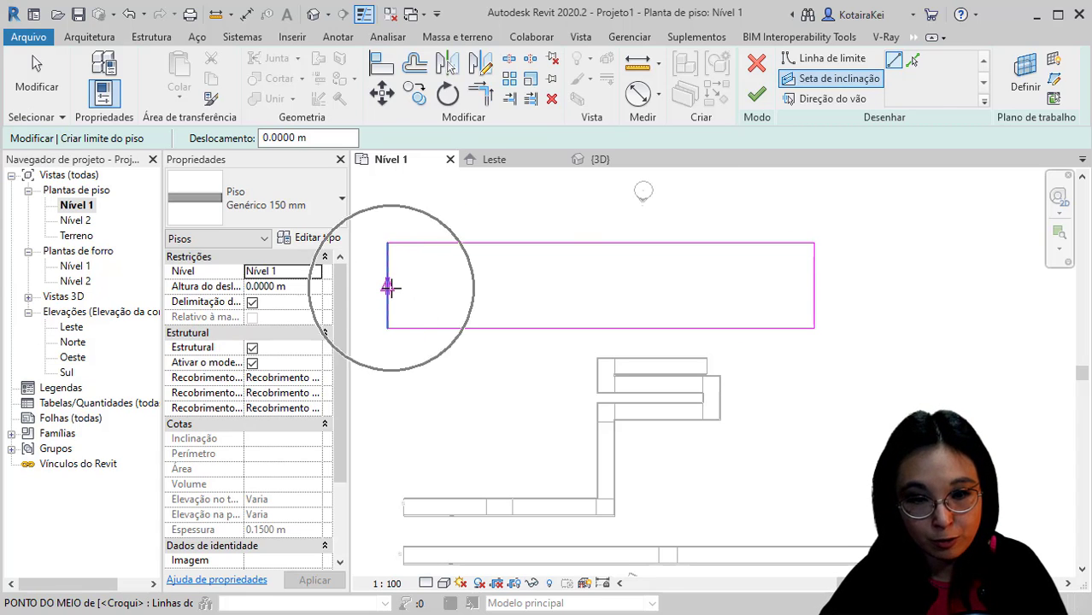
click(814, 286)
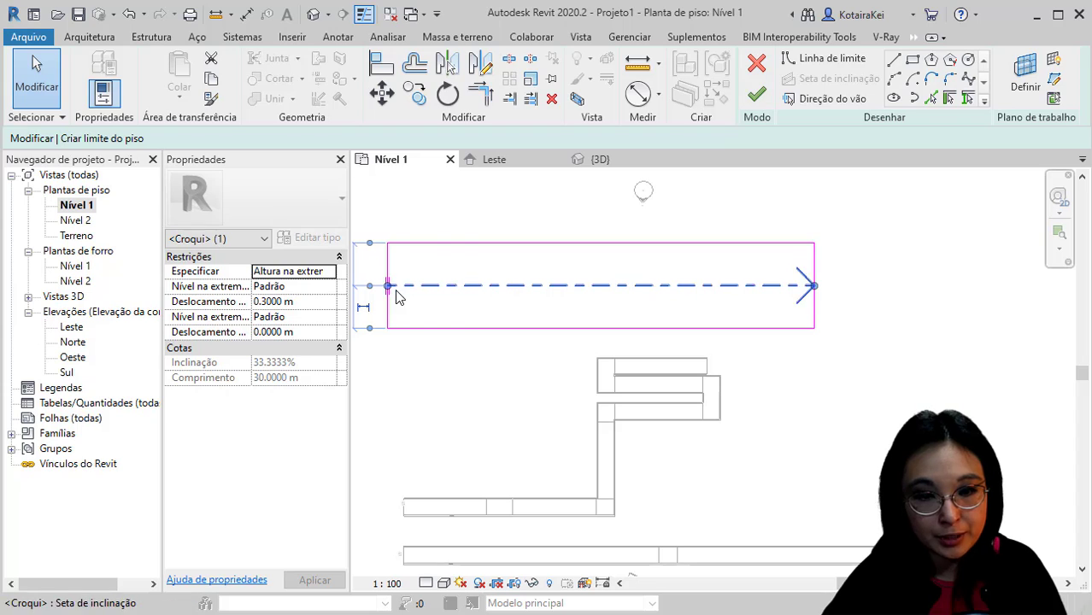
Set the slope arrow's tail level to Nível 1 with a 0 m offset
click(329, 289)
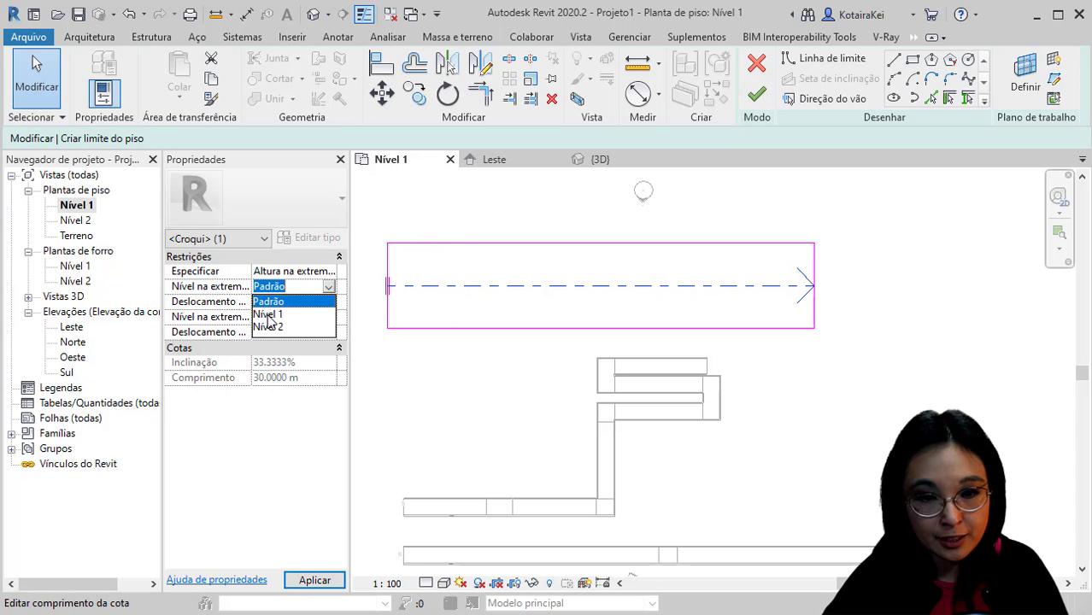
click(269, 314)
click(314, 306)
text(0)
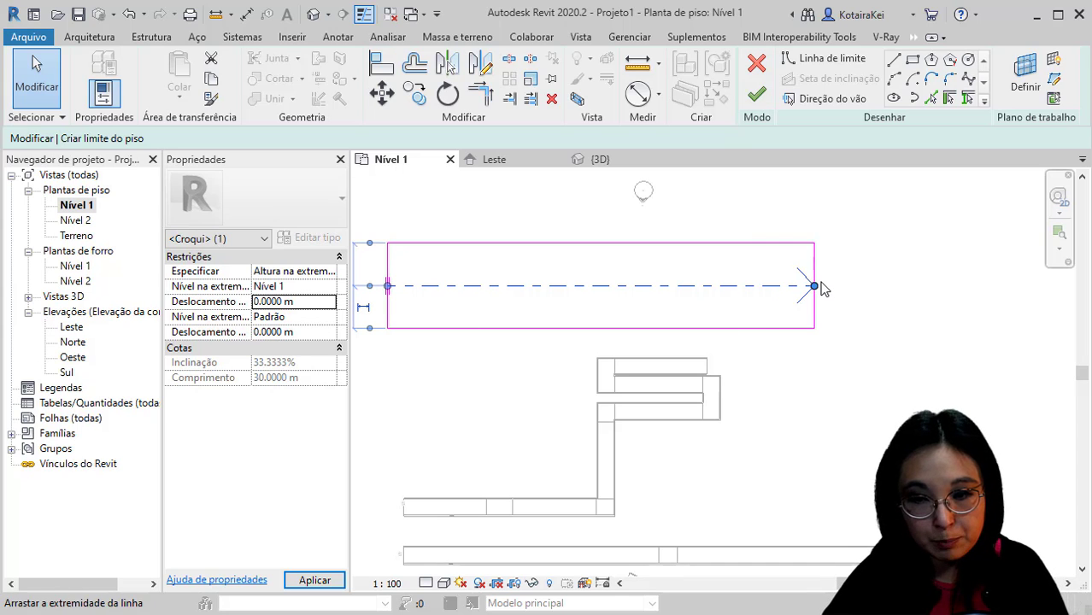
key(ctrl)
Set the slope arrow's head level to Nível 2, keep both offsets at 0 m, and finish the floor
click(316, 317)
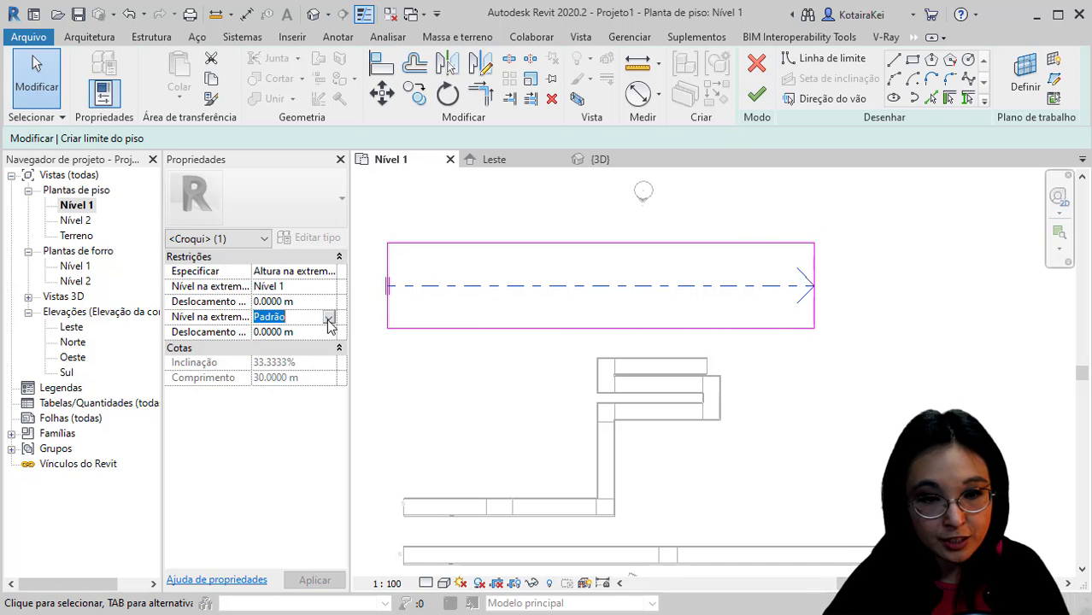
click(329, 317)
click(284, 358)
click(314, 332)
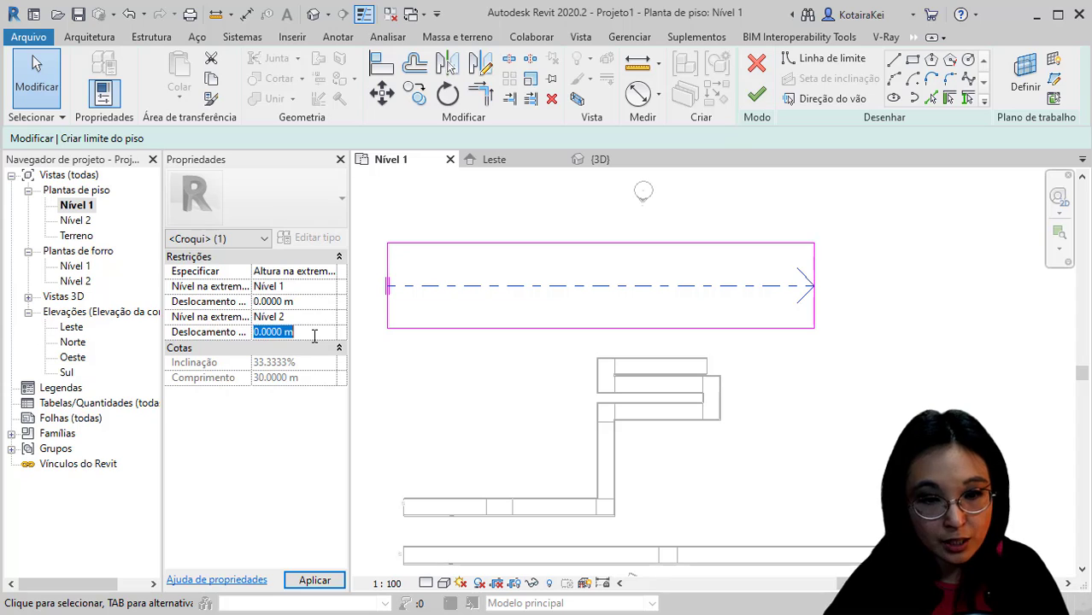
click(321, 288)
click(315, 303)
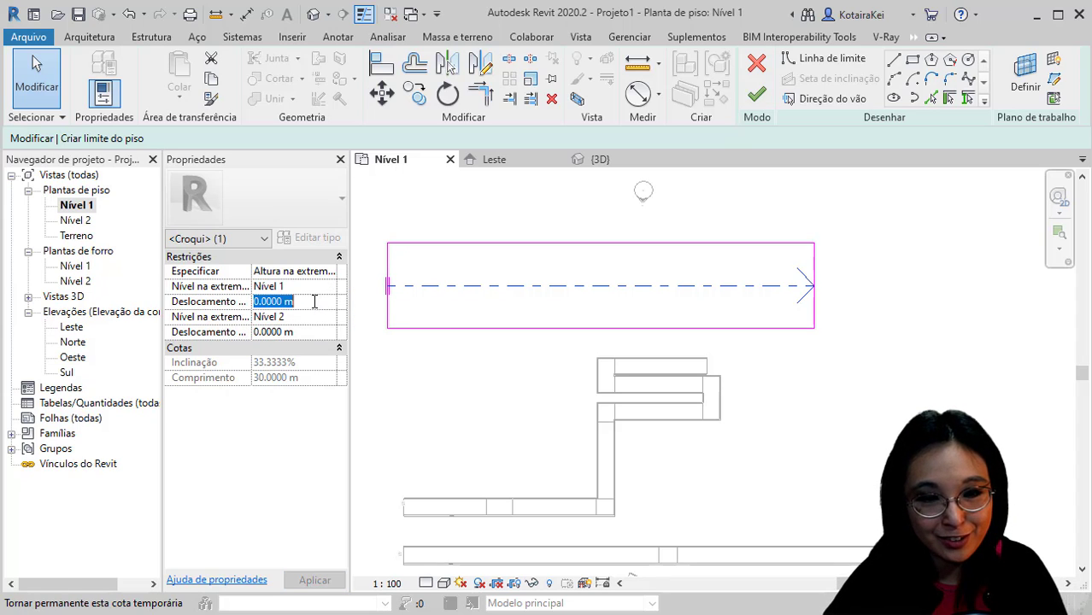
click(310, 319)
click(310, 331)
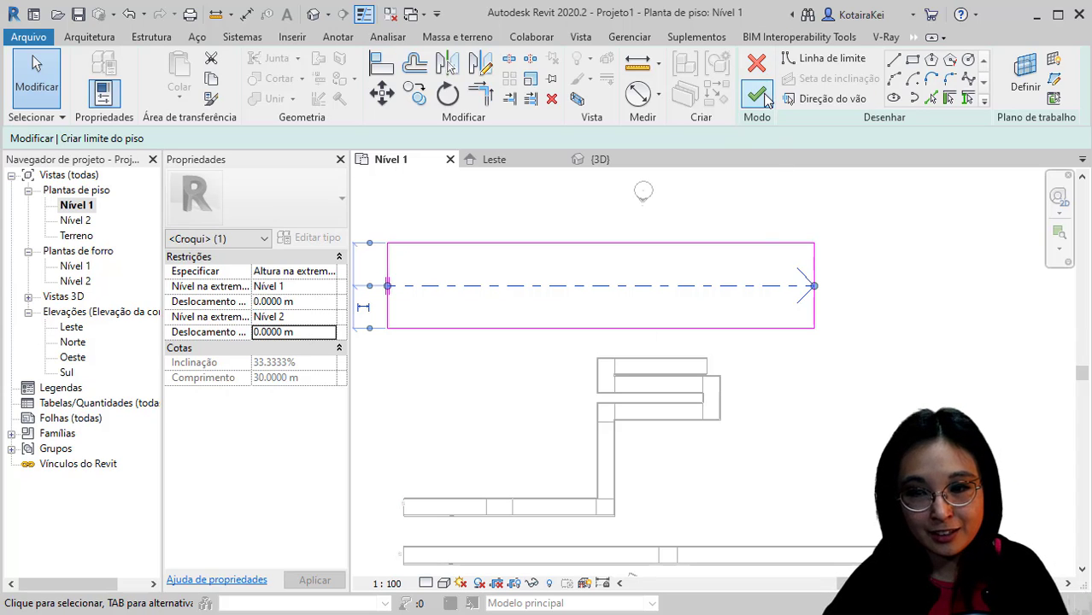
click(757, 95)
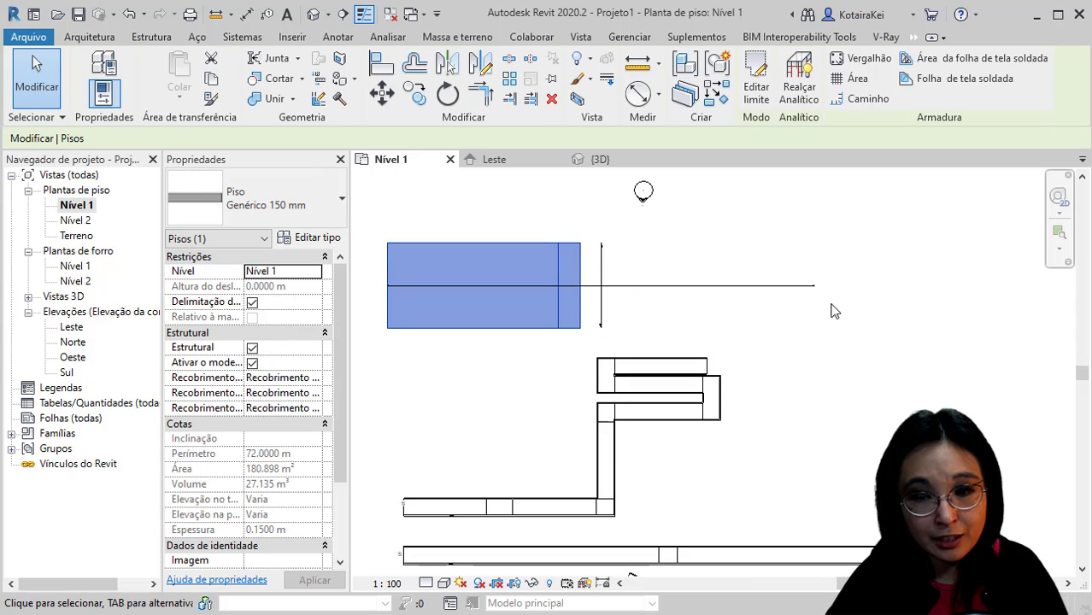
Delete the span direction symbol from the sloped floor and display the Nível 1 plan in the shaded visual style
click(670, 291)
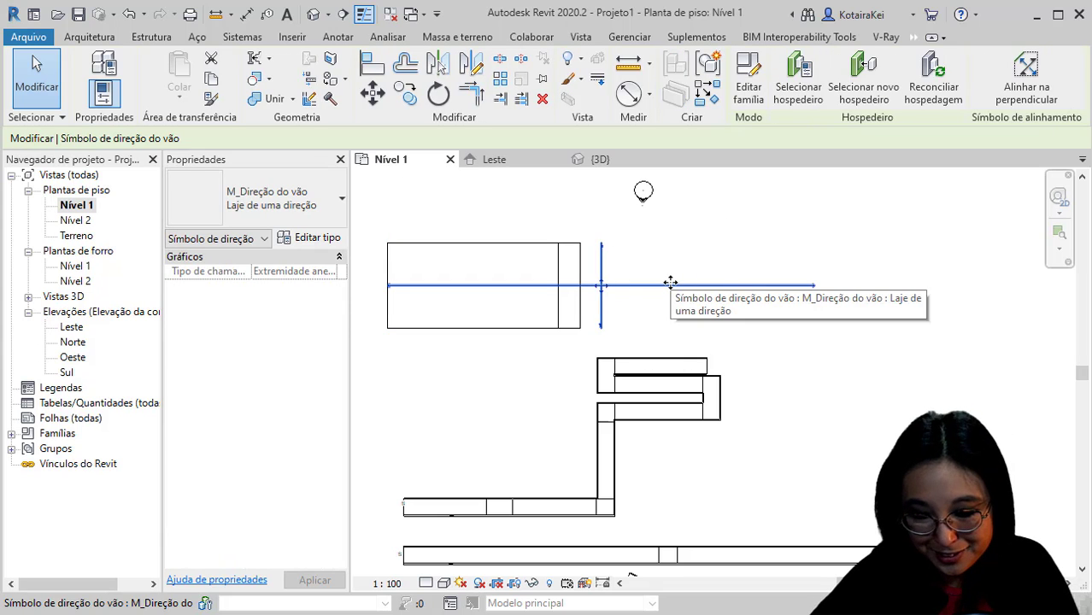
key(Delete)
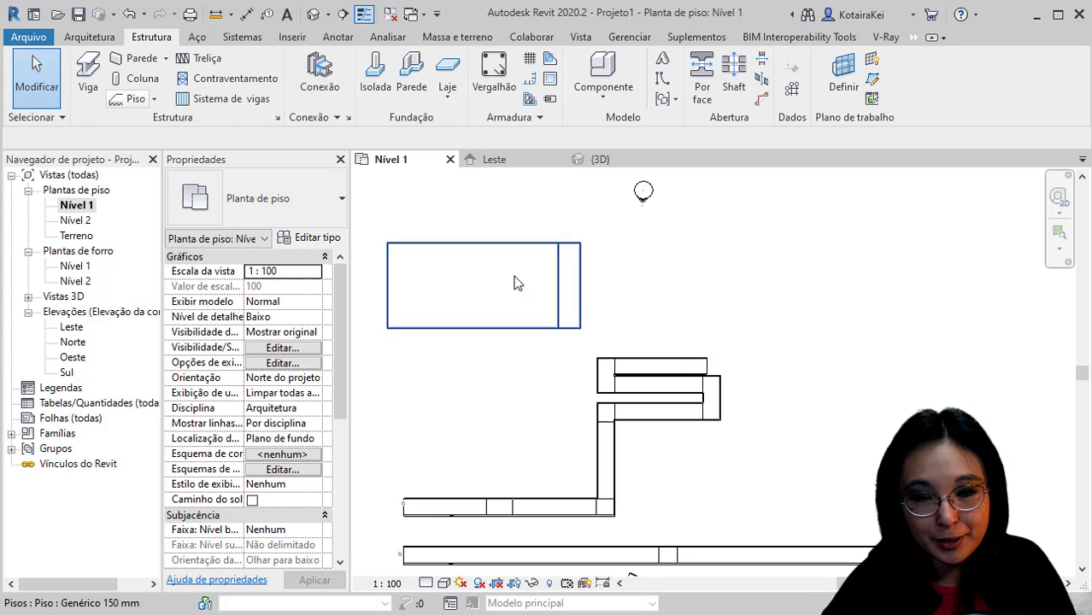
scroll(512, 278, up, 3)
middle_drag(529, 284, 599, 325)
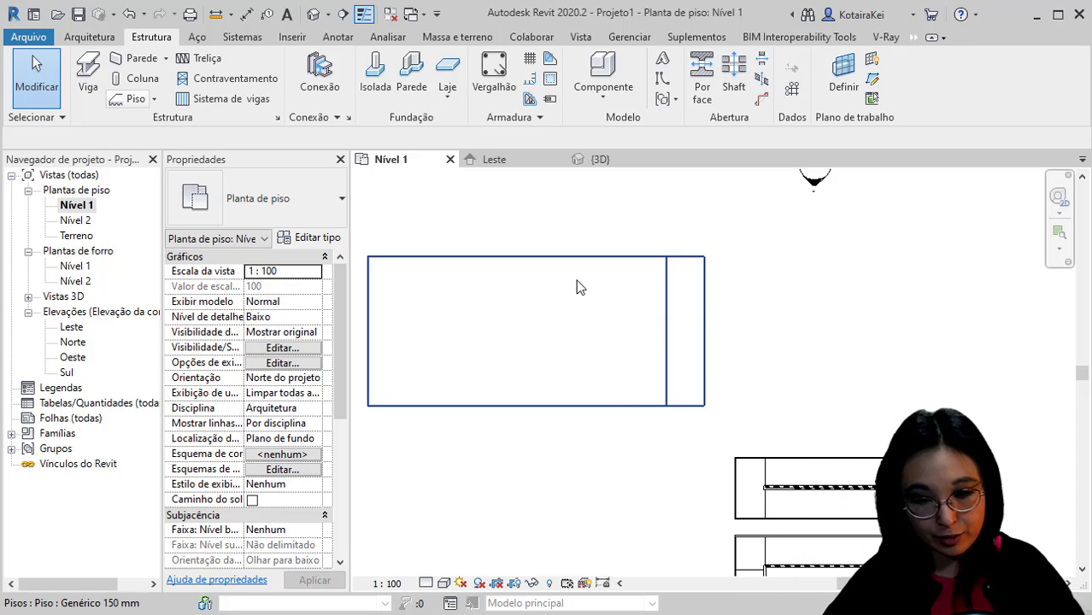
key(s)
key(d)
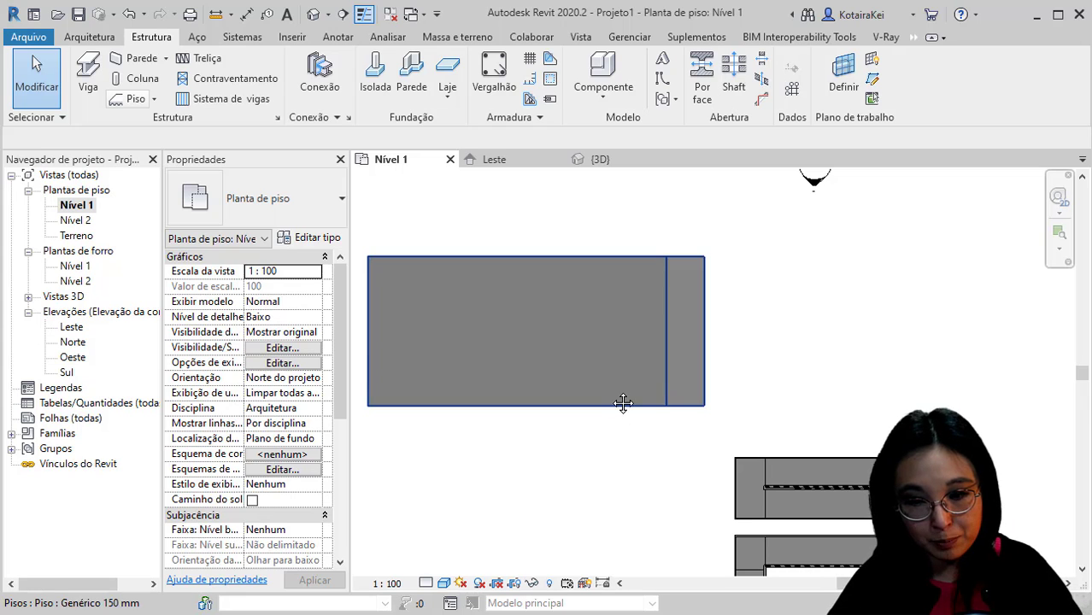
middle_drag(621, 402, 615, 346)
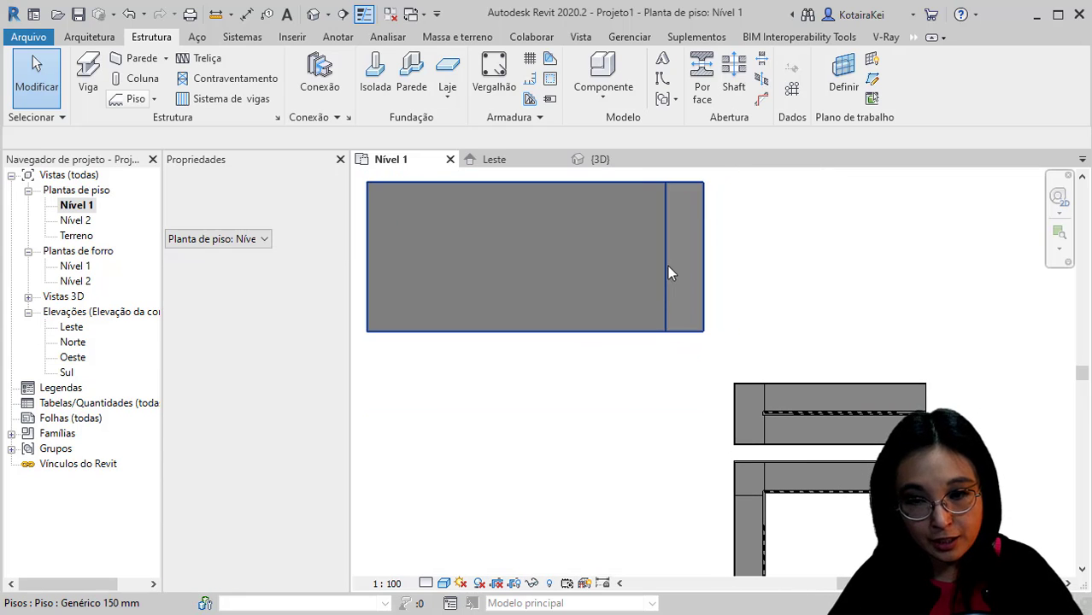
scroll(600, 351, down, 3)
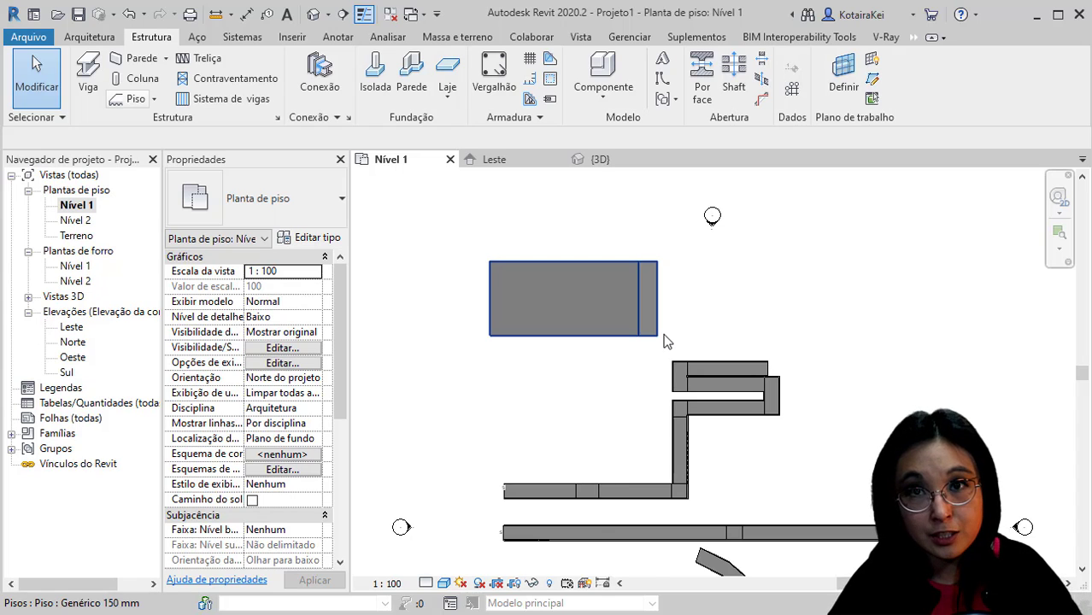
Open the Nível 2 floor plan and start detail lines with the <Projeção> line style
double_click(83, 221)
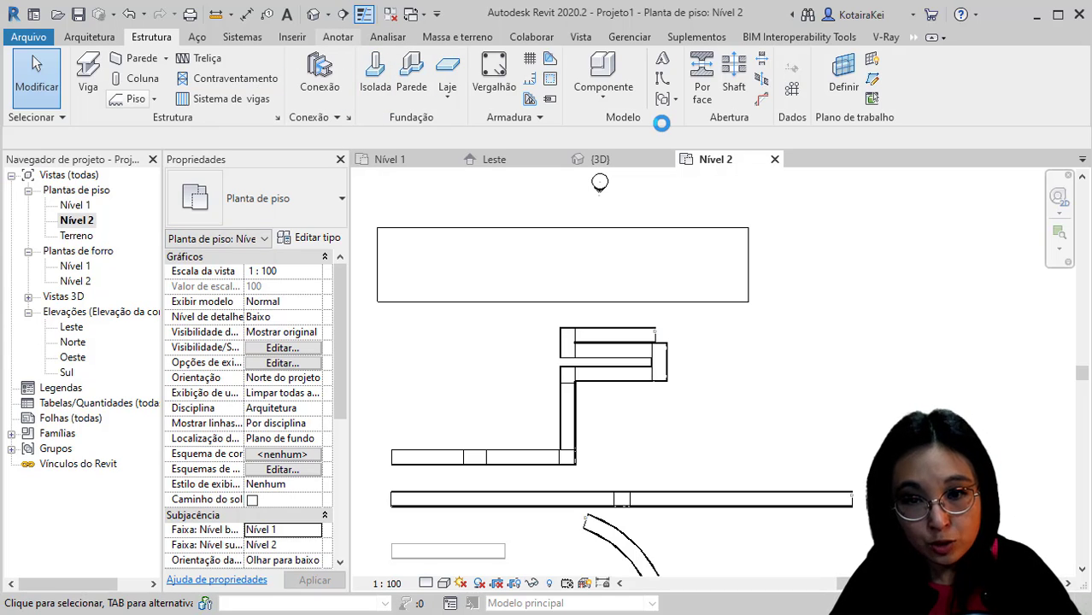
scroll(661, 123, down, 4)
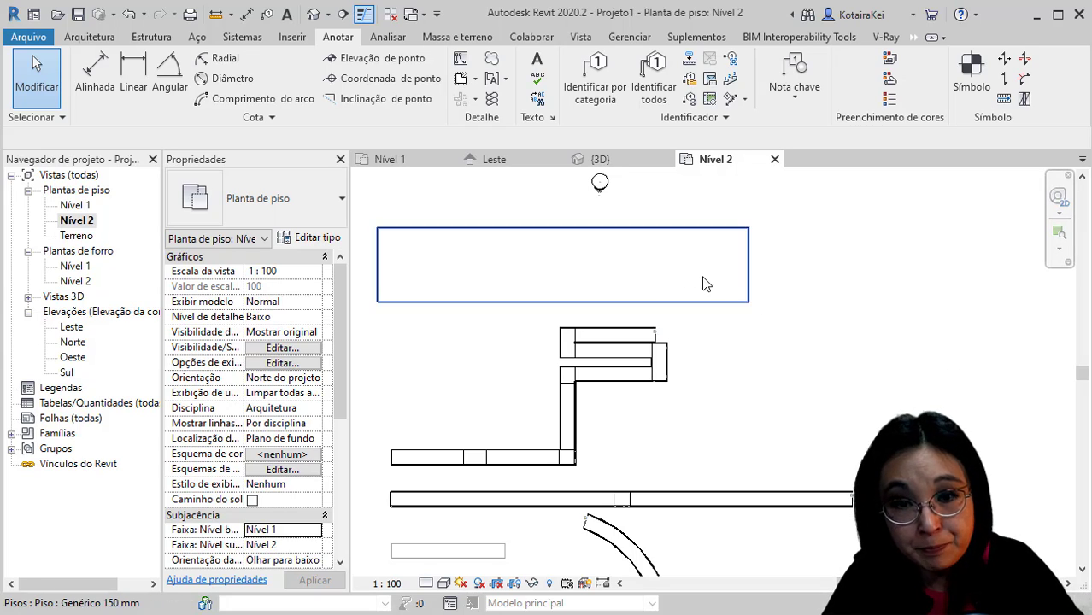
click(460, 64)
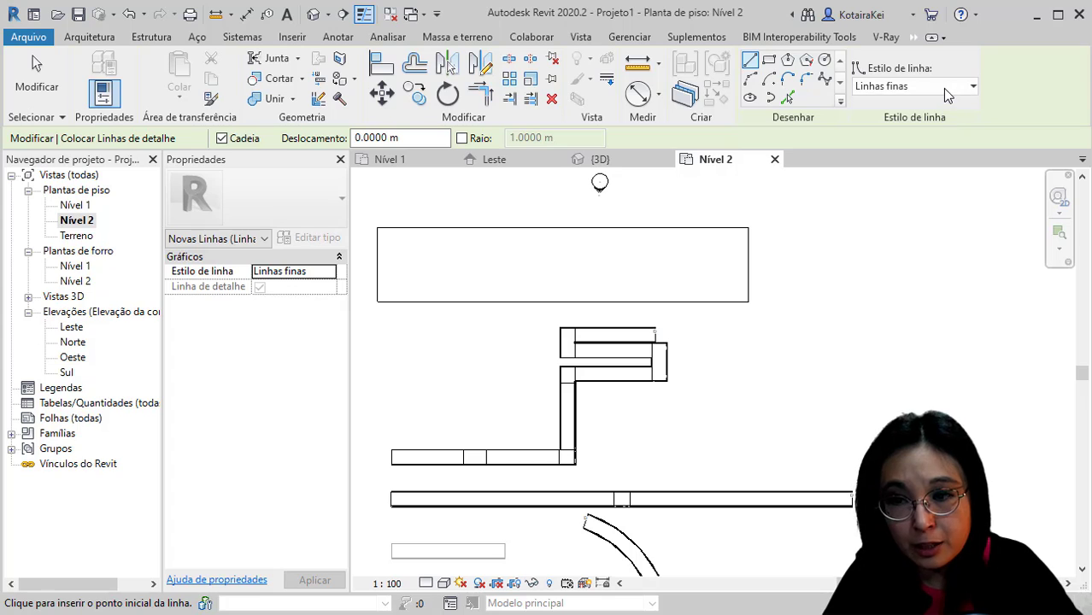
click(944, 91)
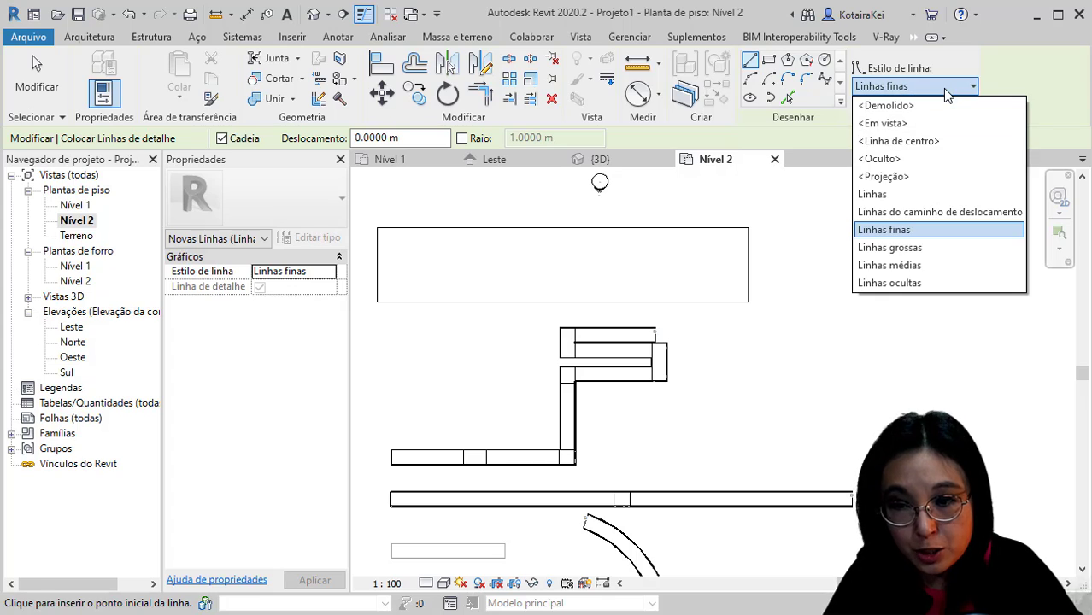
click(916, 177)
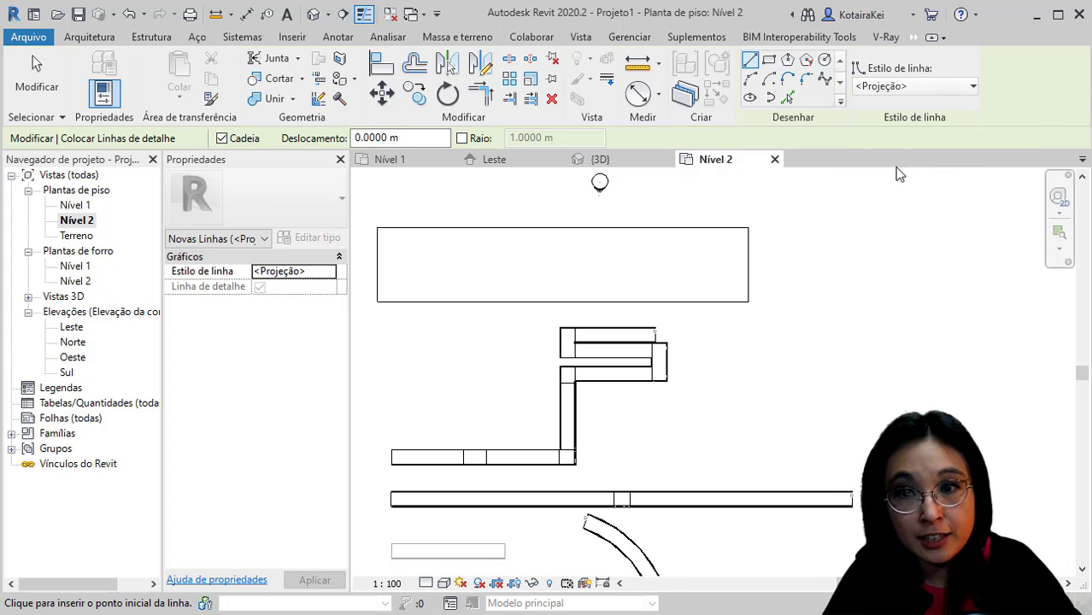
Draw a 30 m by 6 m rectangle of <Projeção> detail lines over the sloped floor's outline
click(768, 62)
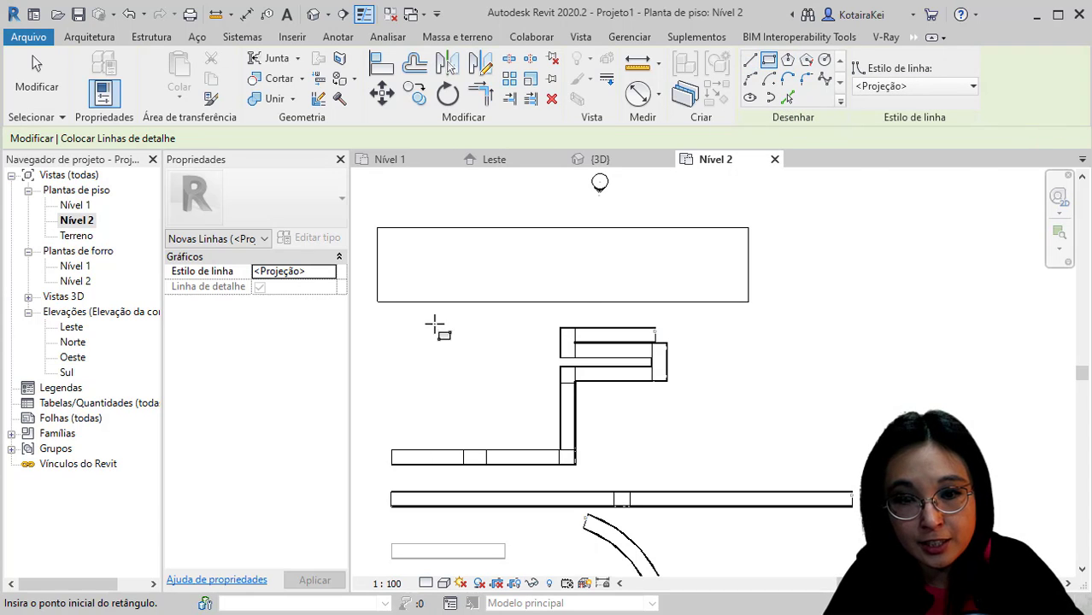
click(378, 228)
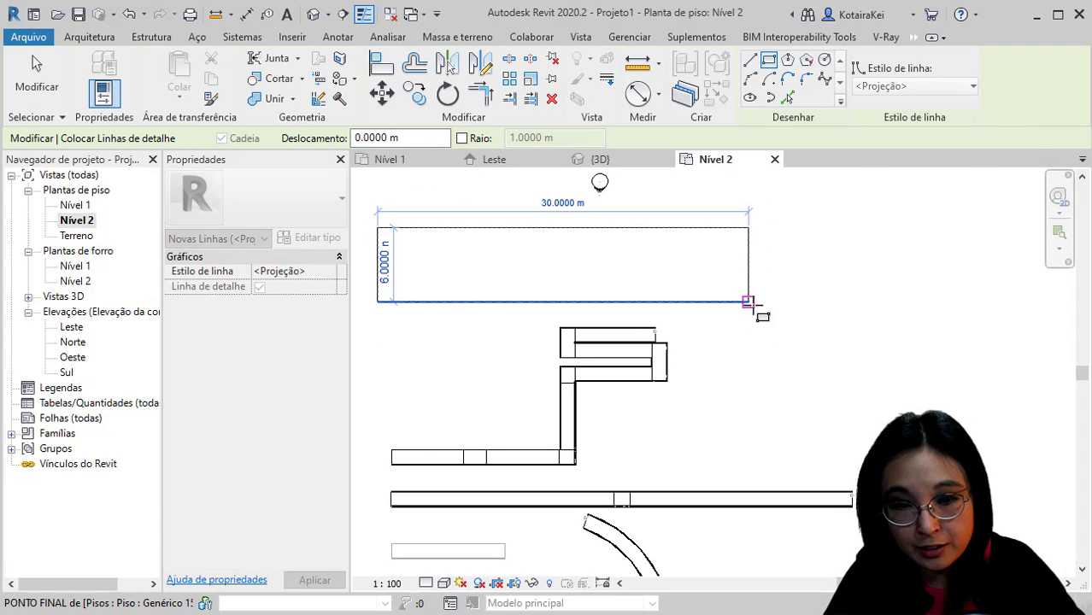
scroll(378, 231, up, 5)
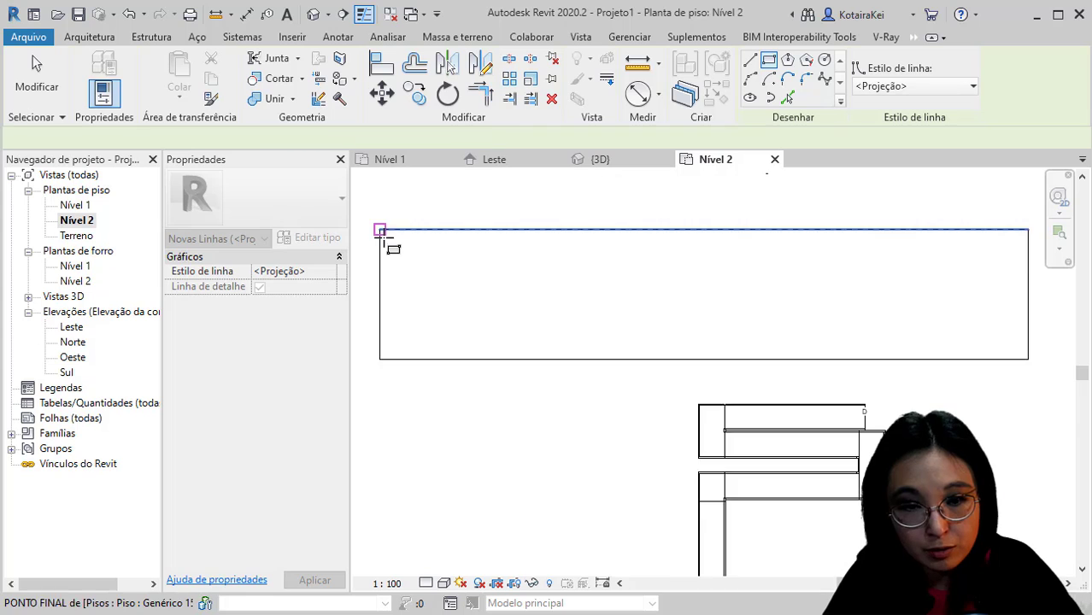
click(376, 226)
scroll(426, 321, down, 5)
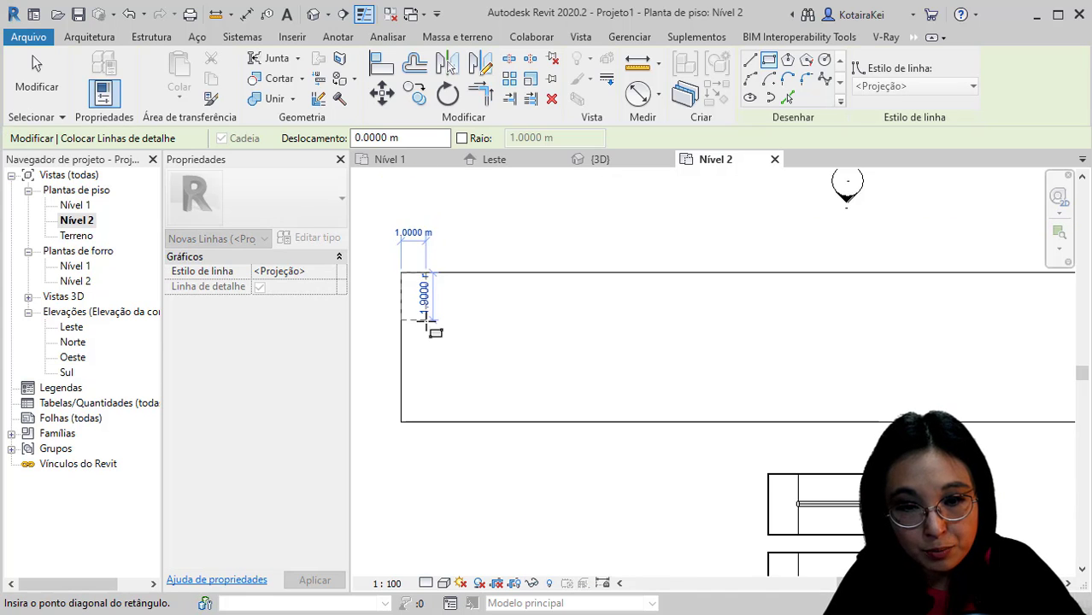
middle_drag(603, 324, 475, 228)
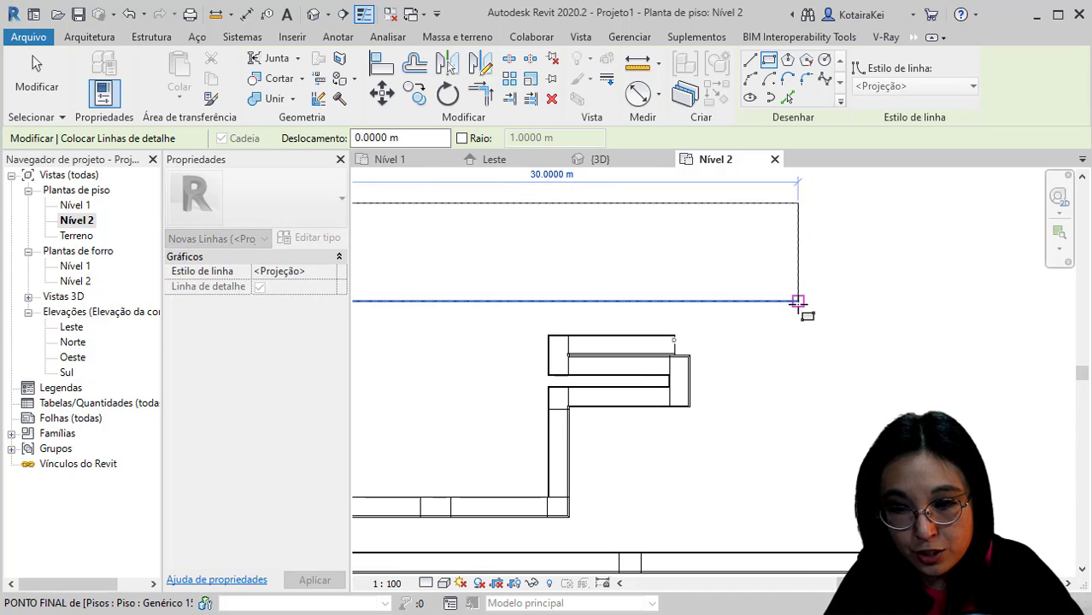
scroll(801, 305, up, 1)
scroll(794, 299, up, 1)
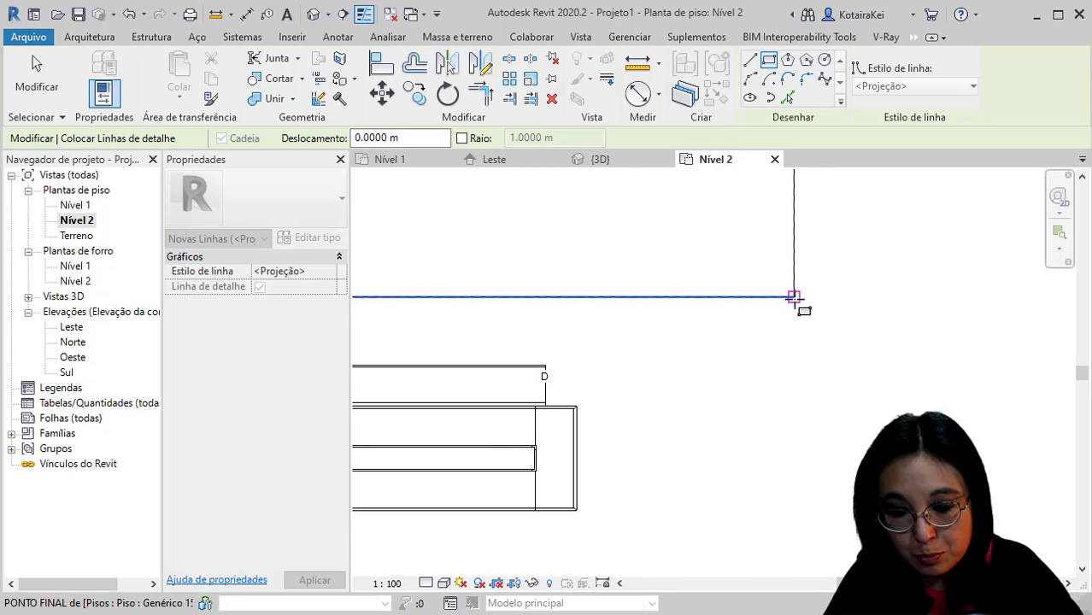
click(797, 301)
scroll(796, 316, down, 2)
key(Escape)
key(Escape)
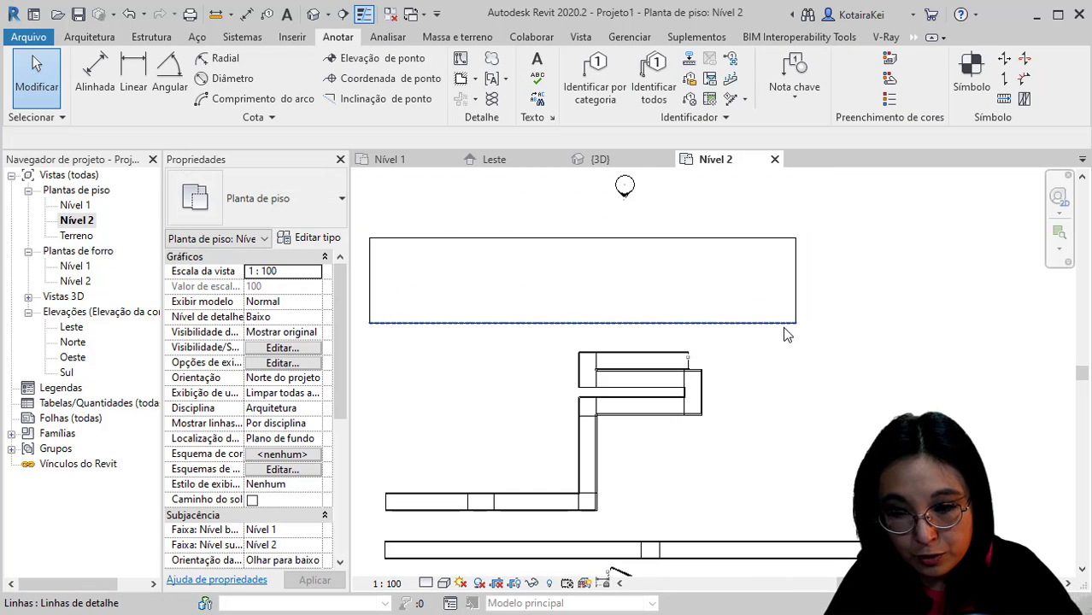
Copy the detail-line rectangle, paste it aligned into the Planta de piso: Nível 1 view, and open that plan
click(786, 334)
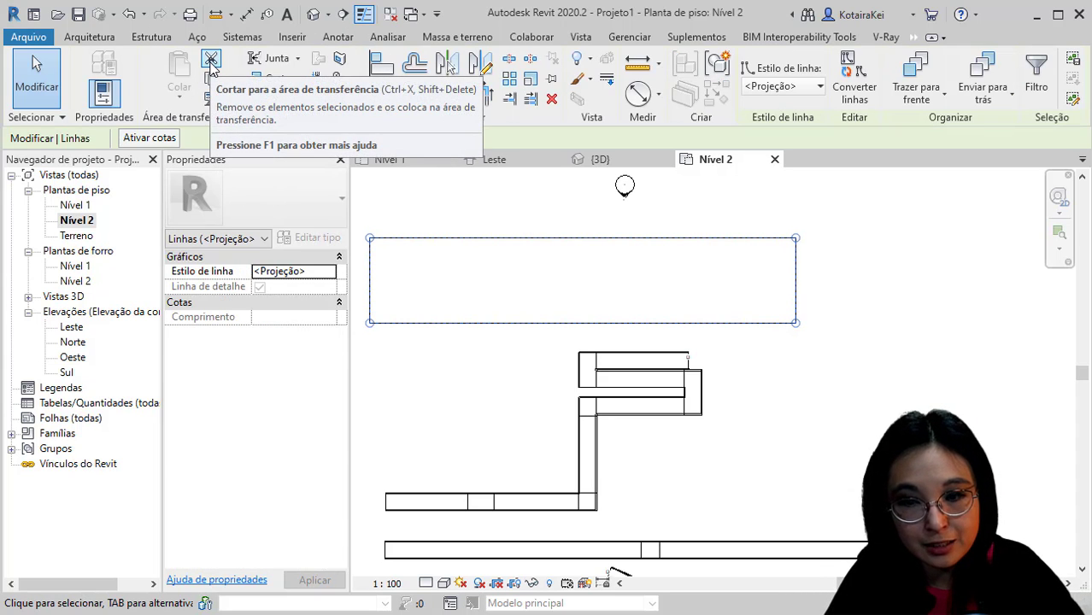
key(Escape)
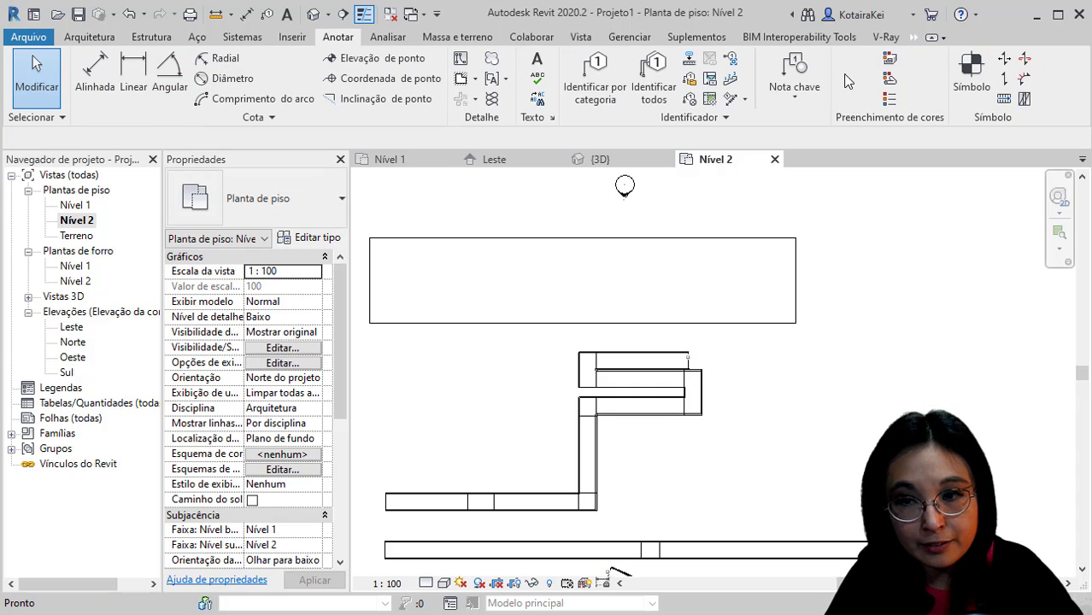
click(913, 37)
click(935, 53)
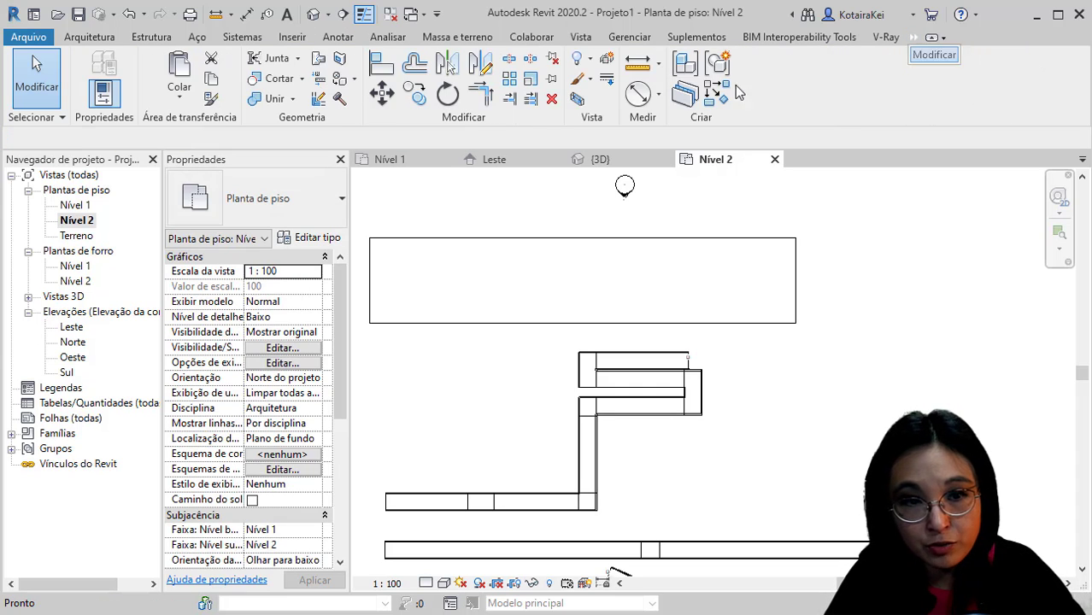
click(179, 100)
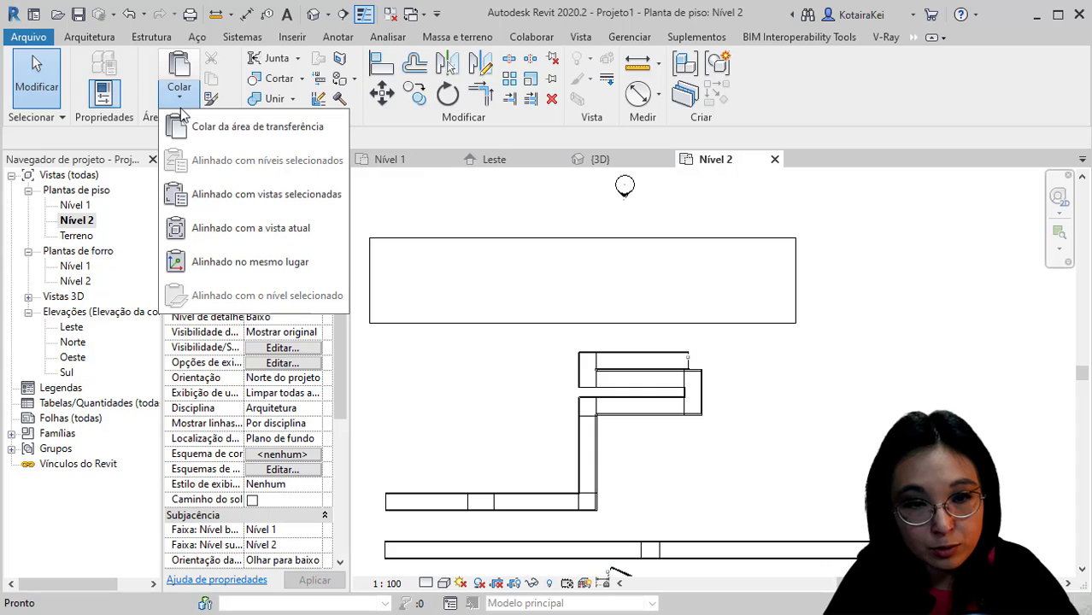
click(254, 195)
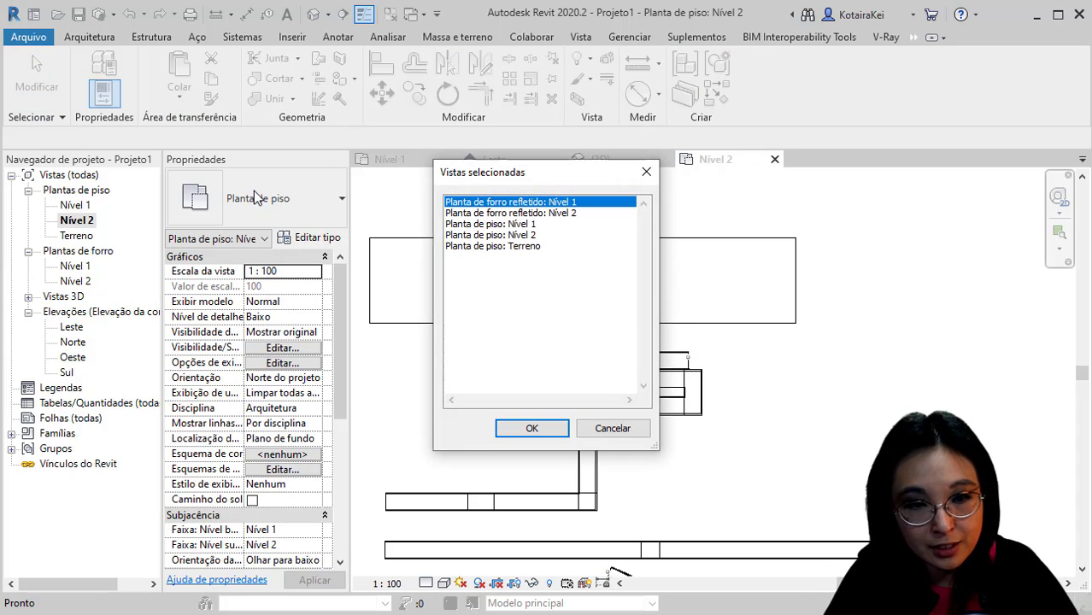
click(516, 225)
click(531, 428)
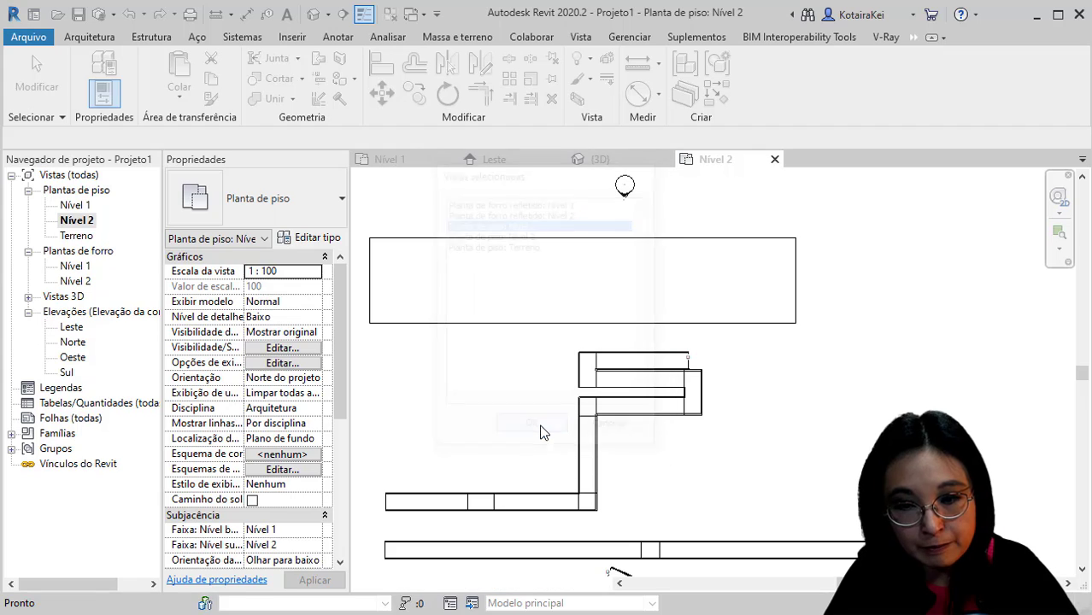
double_click(88, 206)
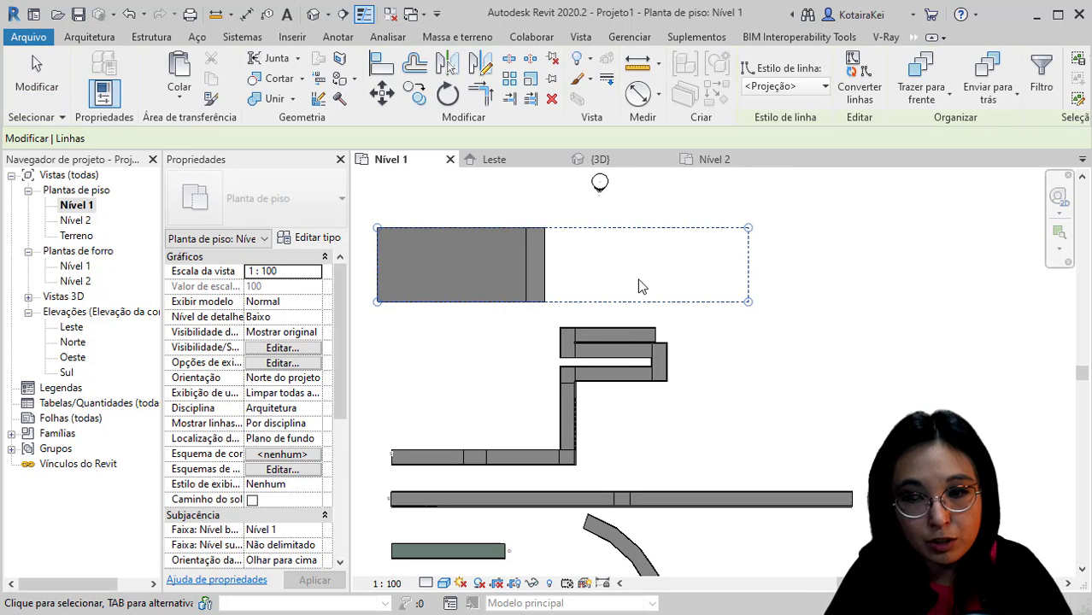
click(653, 272)
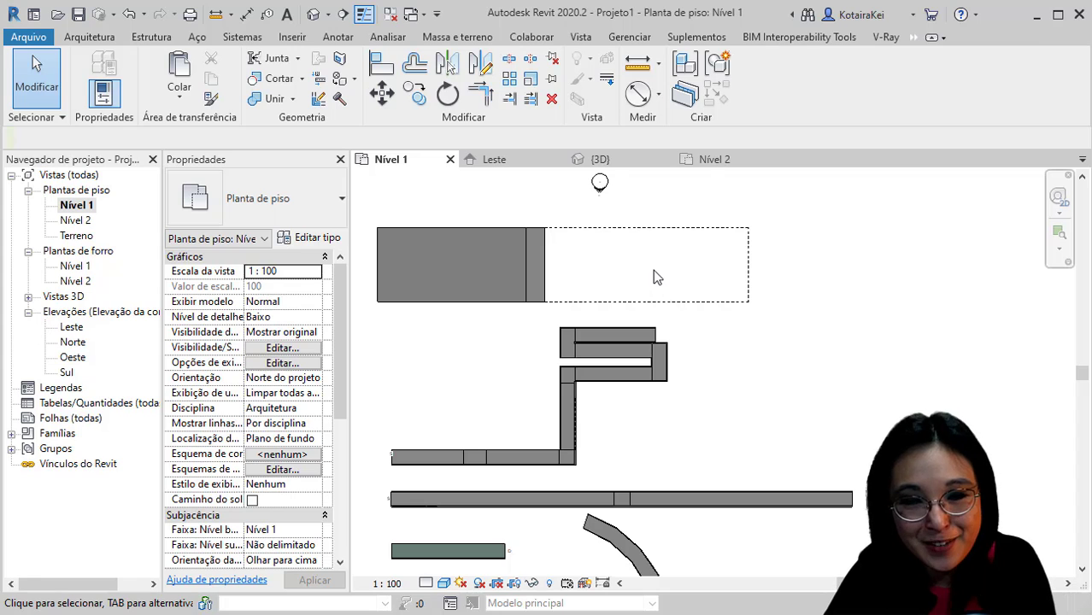
Open the 3D view and examine the sloped floor alongside the other ramps
click(313, 17)
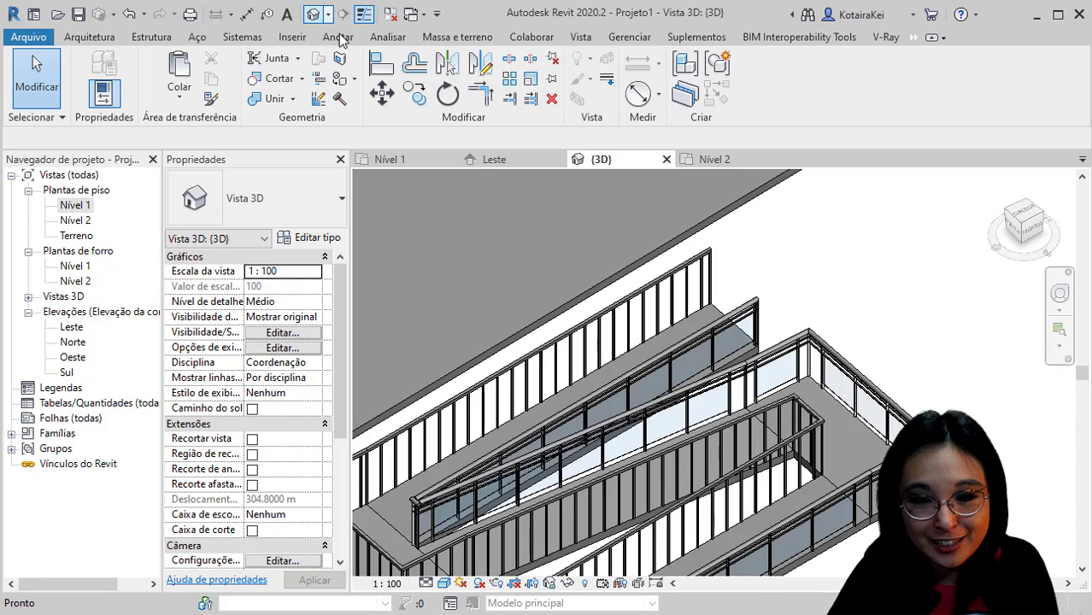
scroll(710, 311, down, 3)
middle_drag(714, 316, 872, 381)
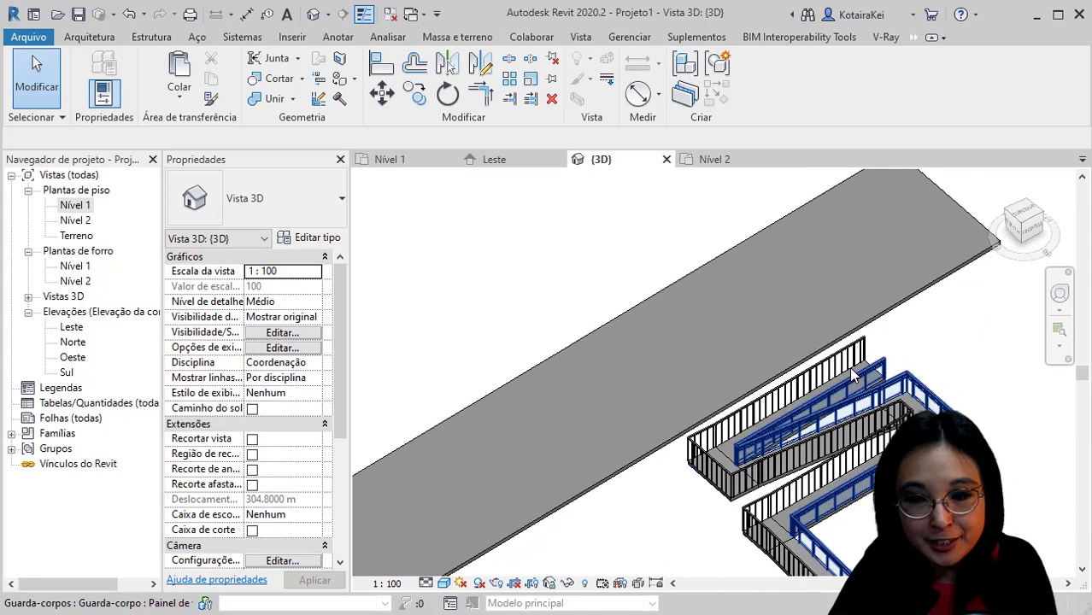
click(758, 387)
shift+middle_drag(758, 387, 769, 248)
scroll(958, 256, down, 2)
shift+middle_drag(892, 319, 631, 396)
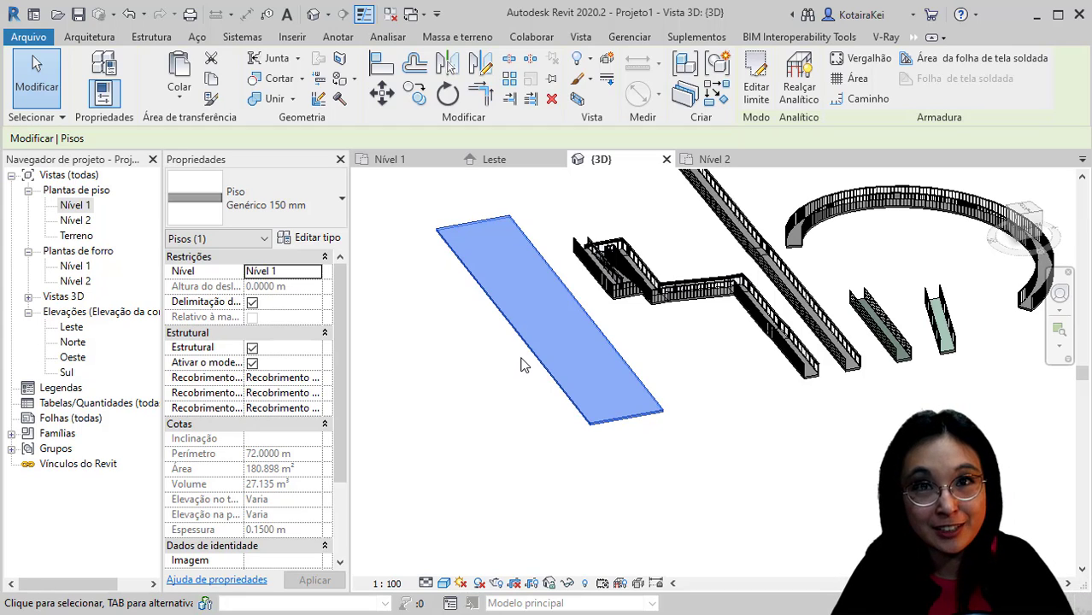
On the Nível 1 plan, start a wall with its height up to Nível 2 and the location line Face de acabamento: Externa
double_click(75, 205)
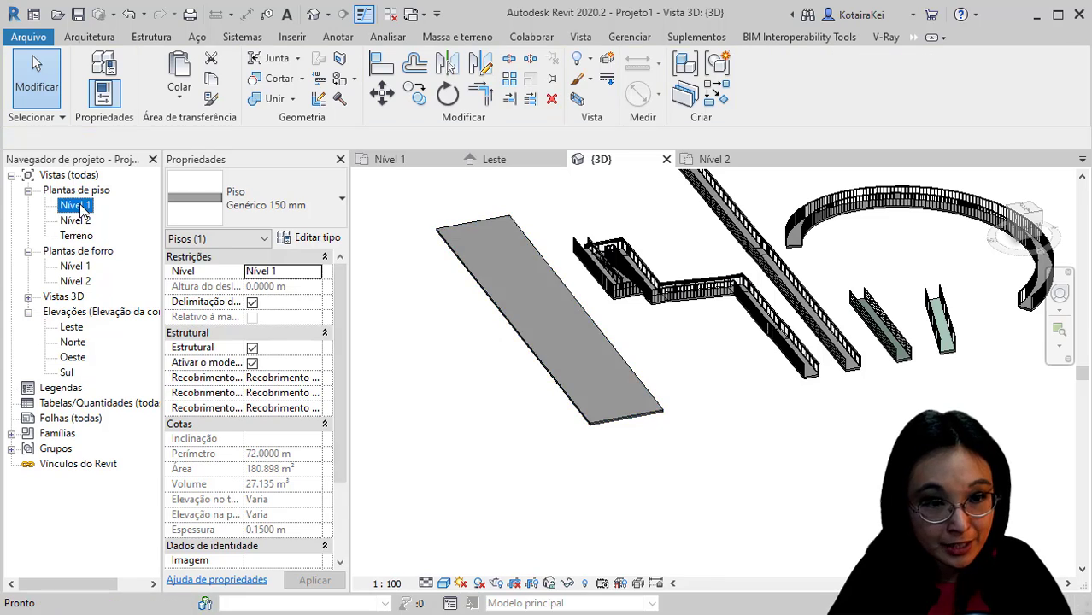
click(551, 285)
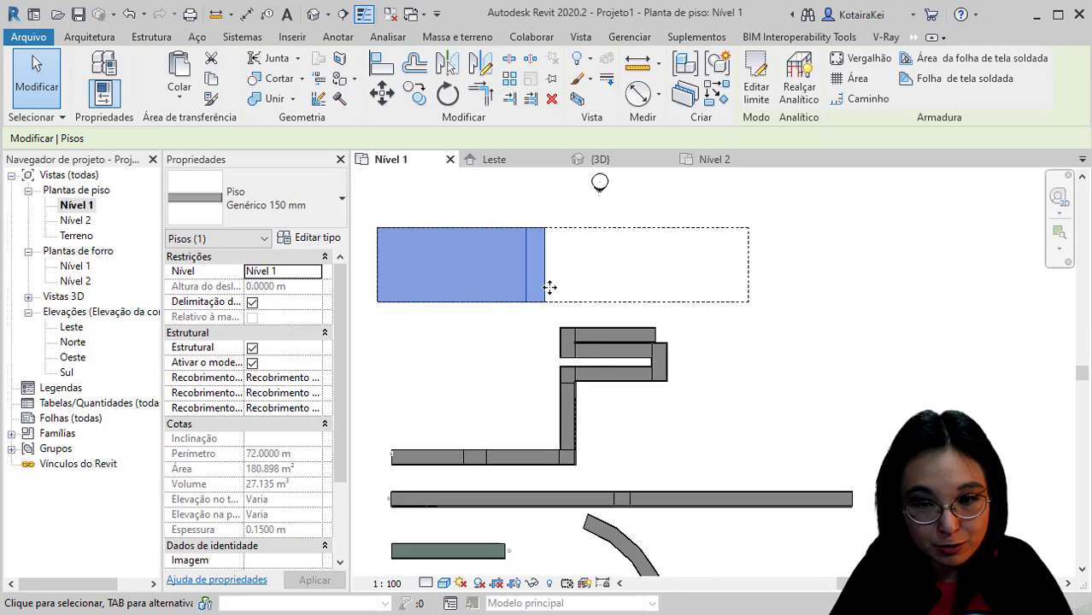
click(89, 36)
key(w)
key(a)
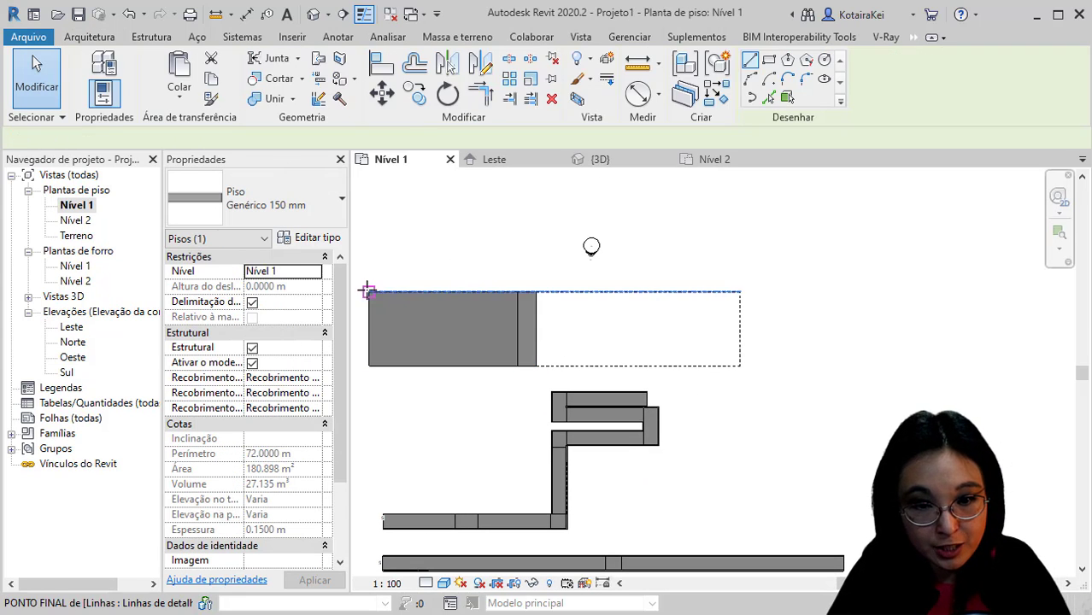
scroll(368, 289, up, 3)
scroll(370, 288, up, 2)
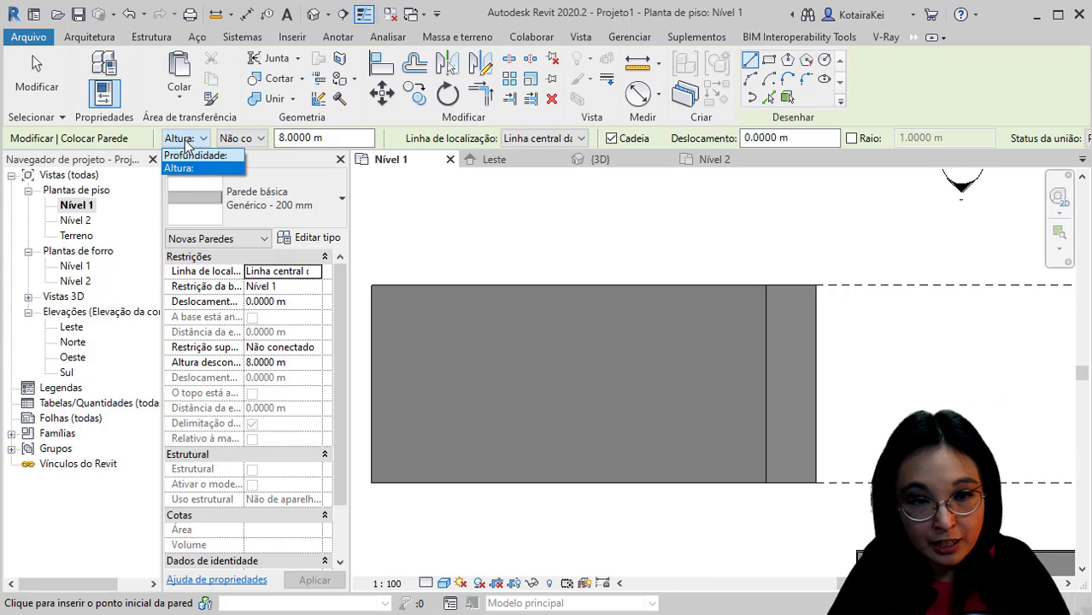
click(241, 138)
click(241, 178)
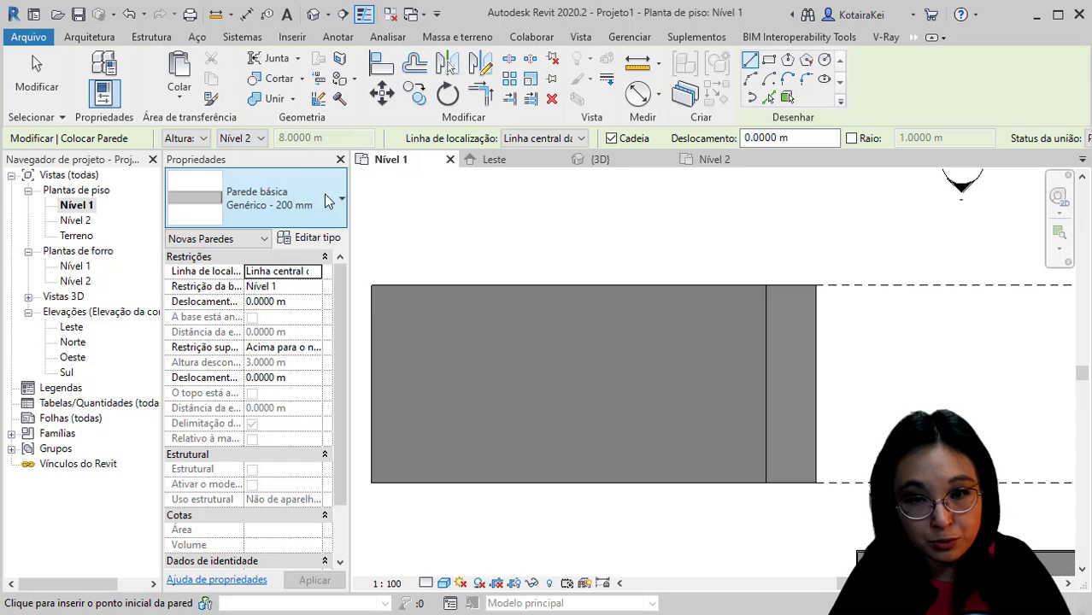
click(564, 139)
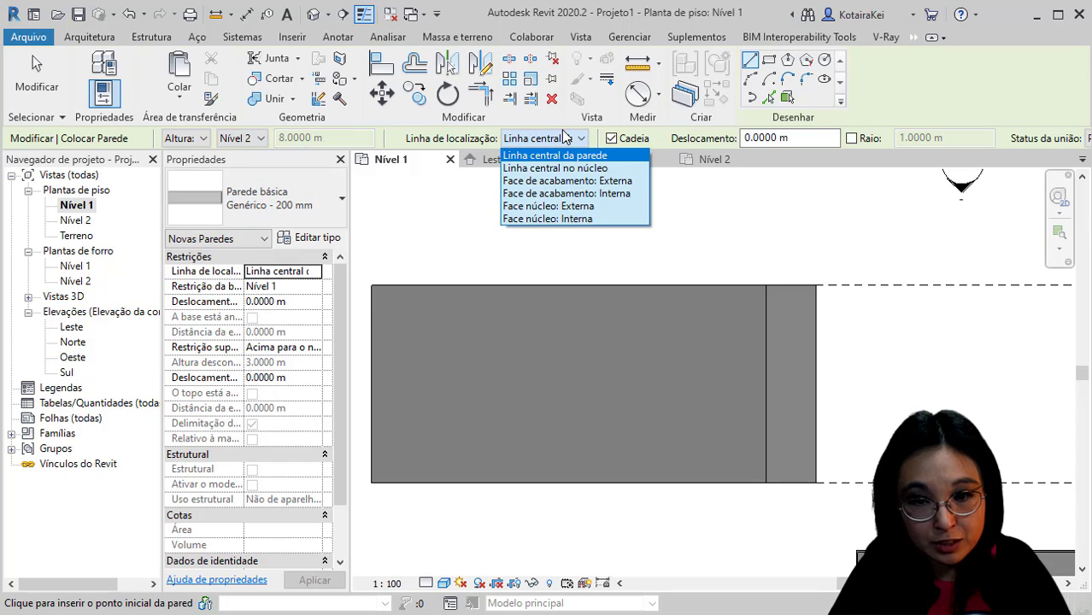
click(580, 183)
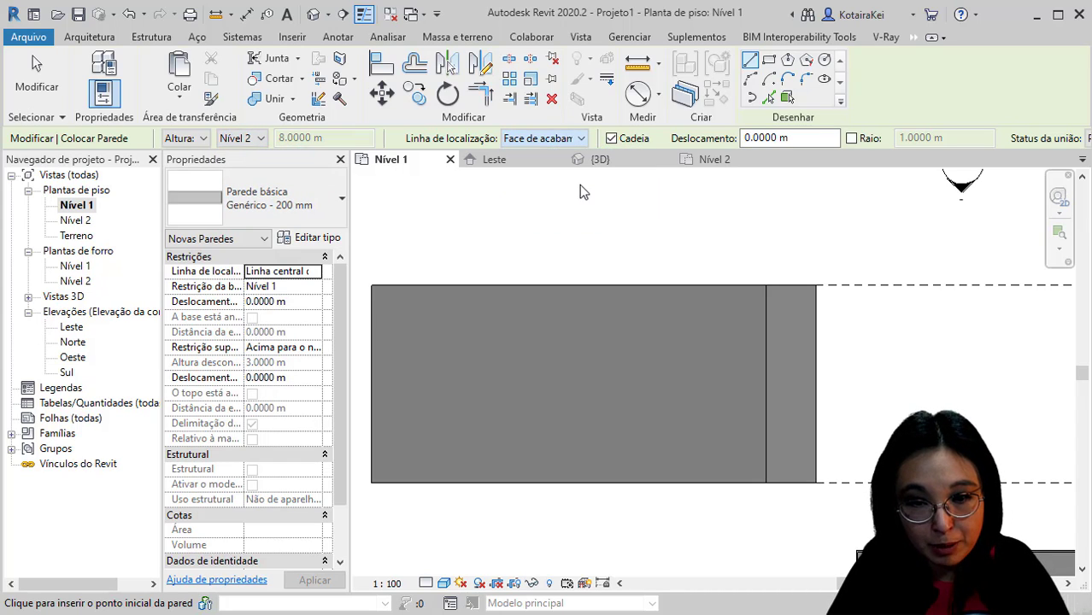
Draw a Genérico - 200 mm wall along the full upper long edge of the sloped floor's outline
click(369, 286)
scroll(407, 303, down, 4)
scroll(674, 316, up, 3)
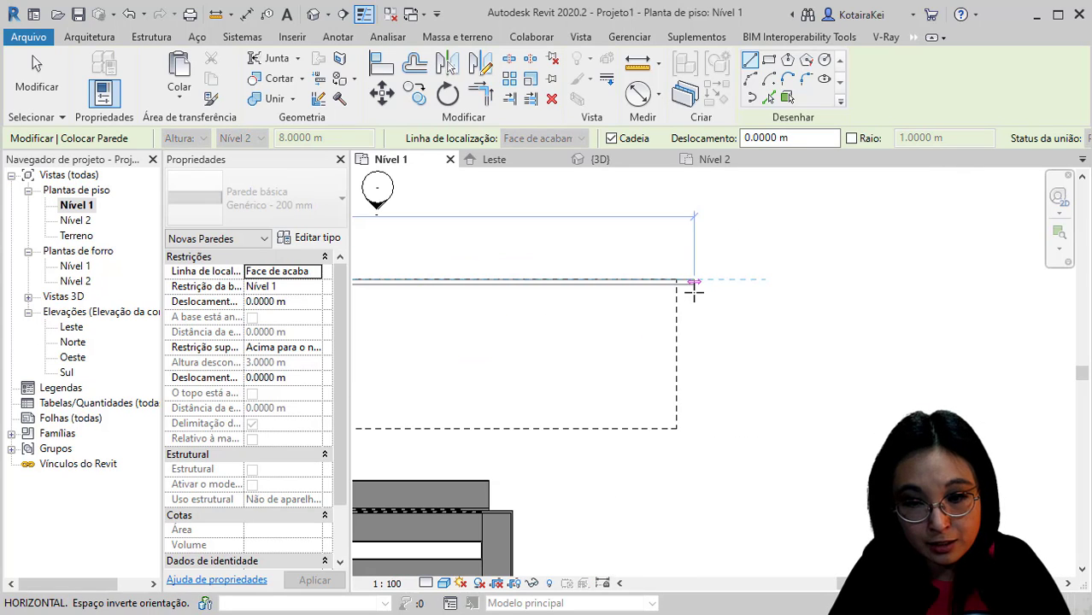
click(673, 283)
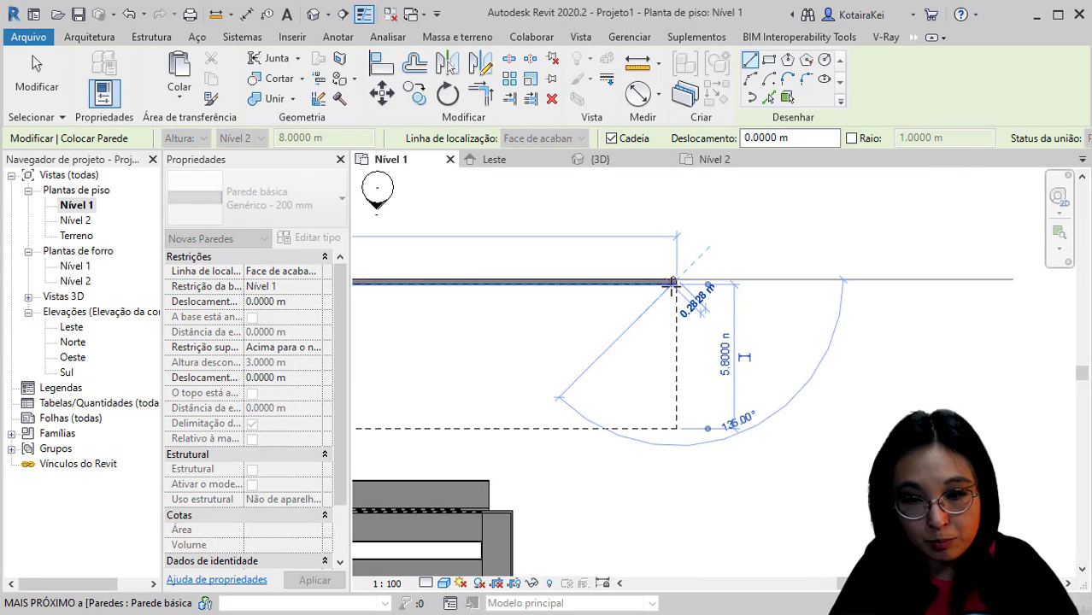
key(Escape)
Draw a second 30 m wall along the lower long edge of the sloped floor's outline
scroll(683, 380, up, 1)
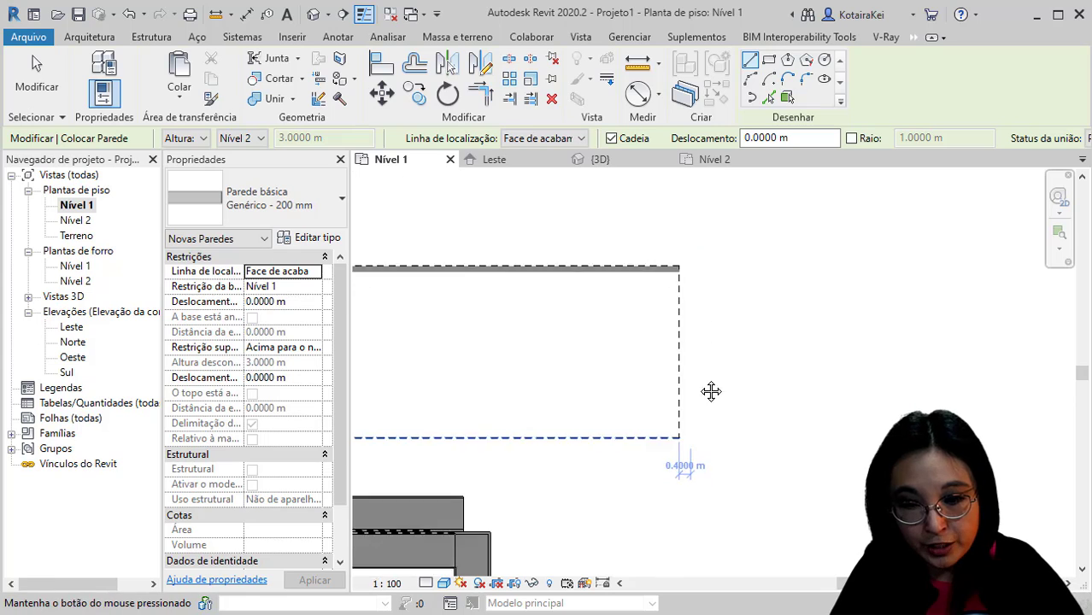
scroll(711, 392, down, 1)
middle_drag(710, 391, 694, 349)
click(697, 346)
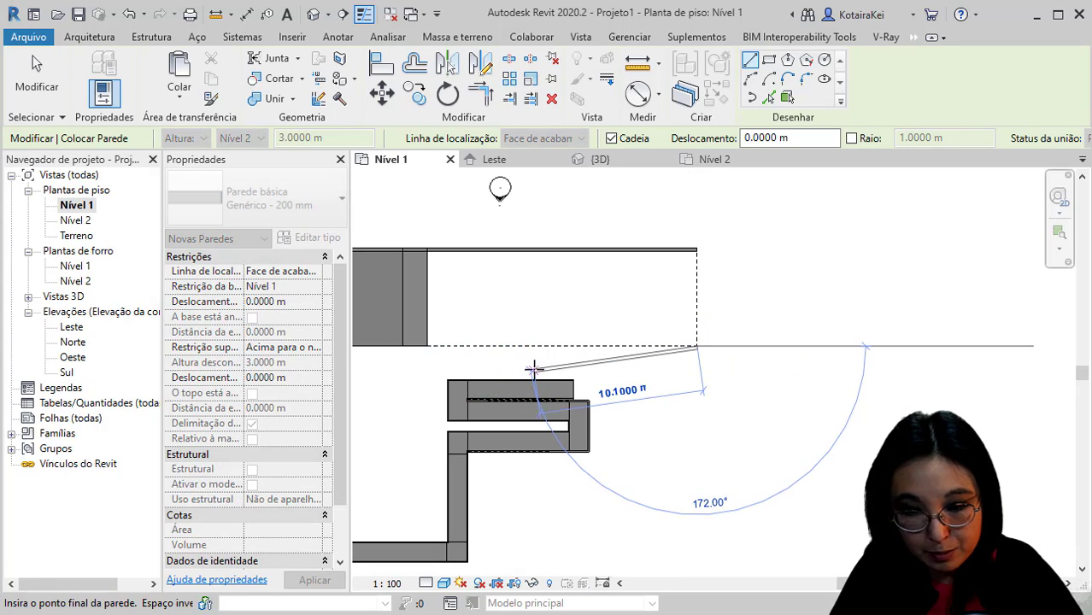
scroll(595, 348, up, 2)
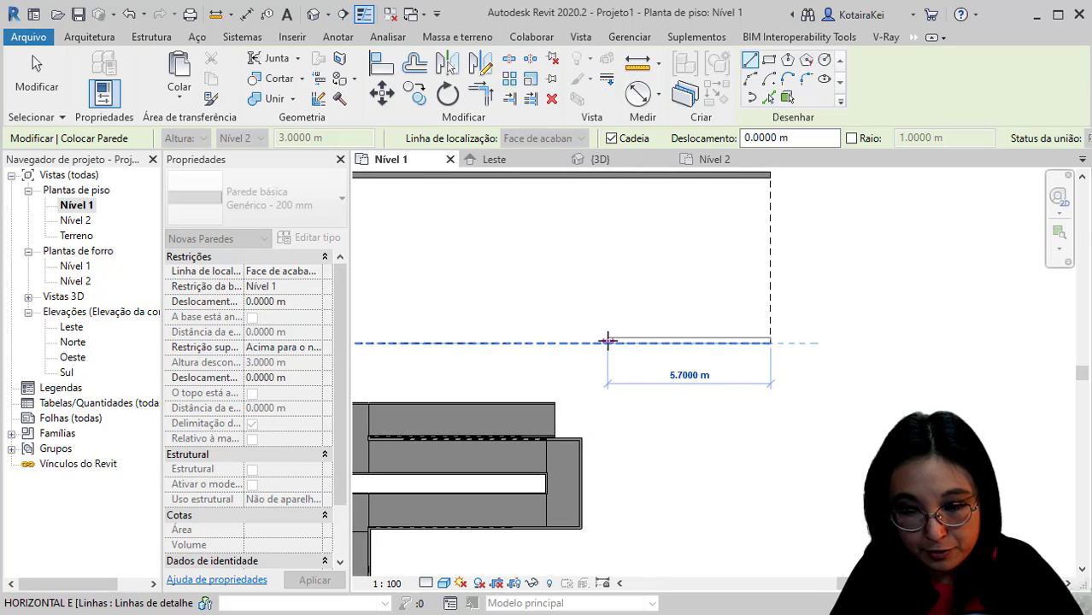
scroll(607, 342, down, 2)
middle_drag(520, 385, 772, 339)
scroll(516, 290, up, 1)
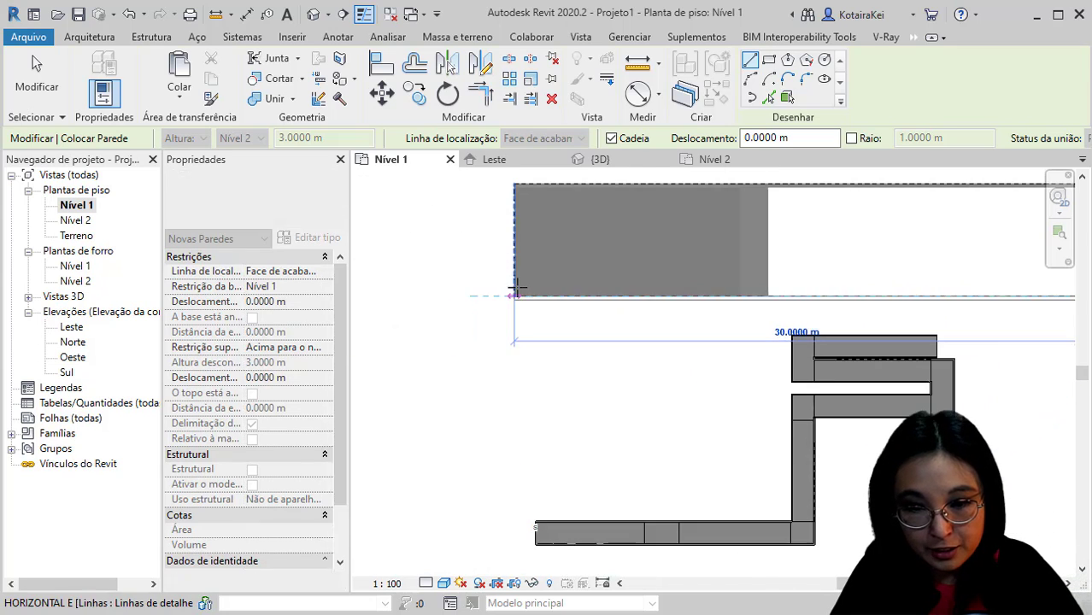
scroll(513, 298, up, 1)
click(512, 305)
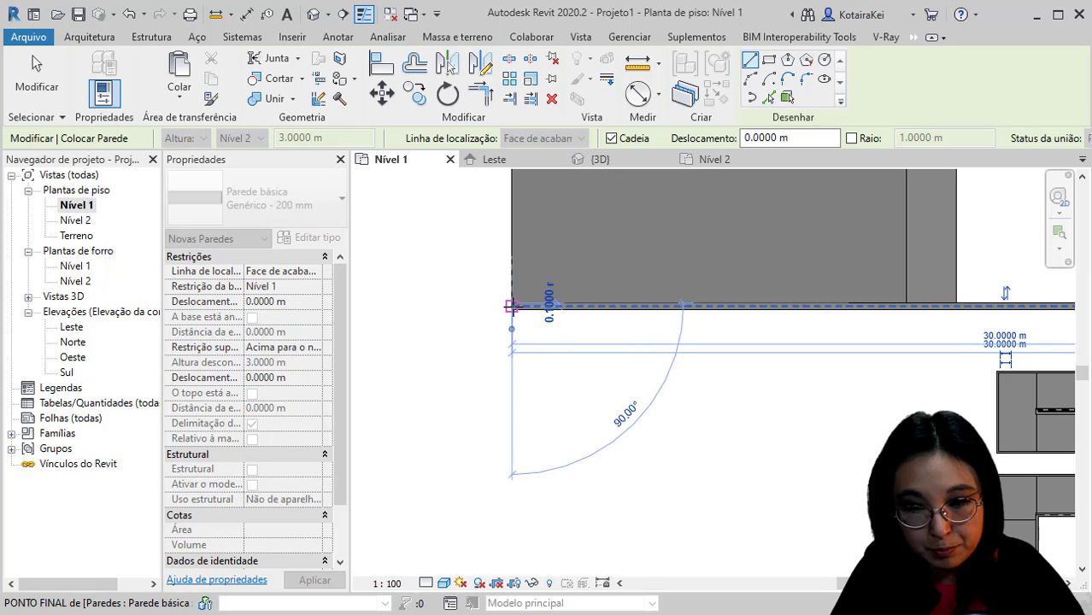
scroll(513, 305, down, 2)
key(Escape)
key(Escape)
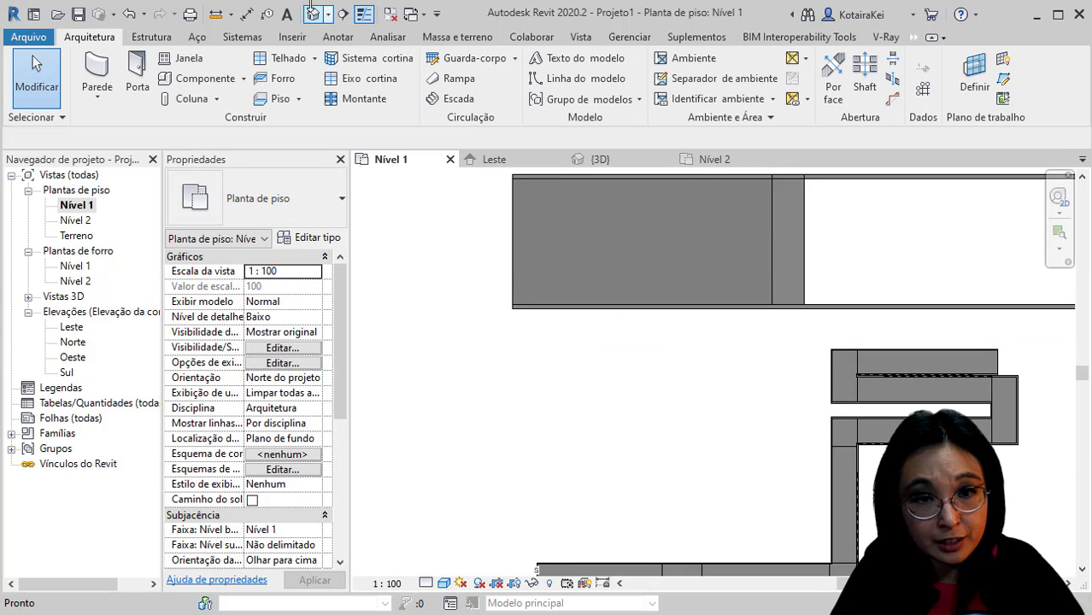
In the 3D view, attach the top of the near 30 m Genérico - 200 mm wall to the sloped floor
click(316, 14)
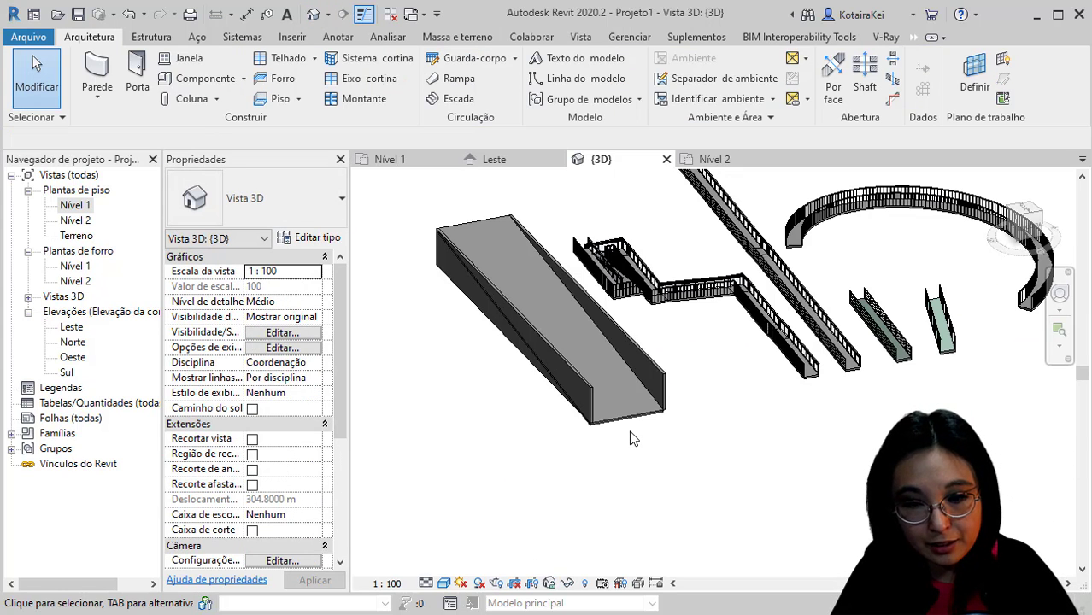
click(667, 392)
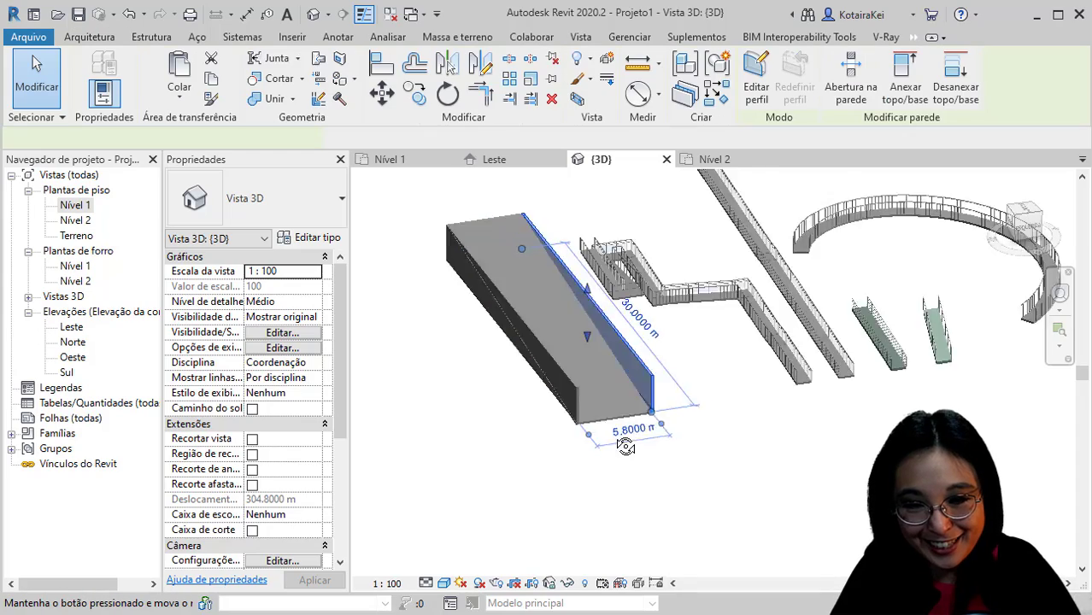
shift+middle_drag(668, 445, 630, 436)
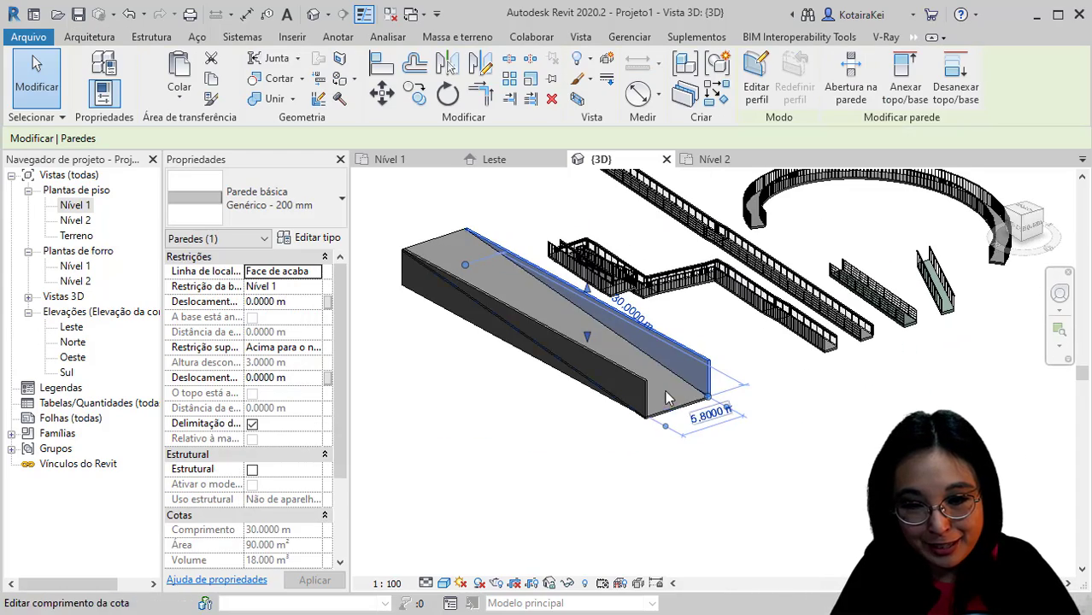
scroll(630, 436, up, 3)
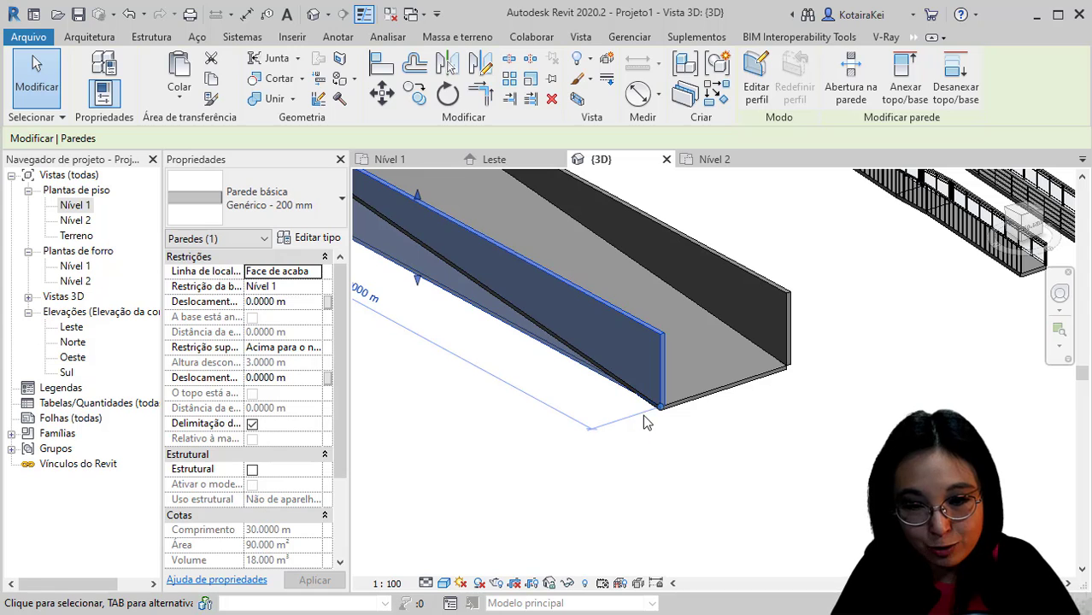
click(704, 404)
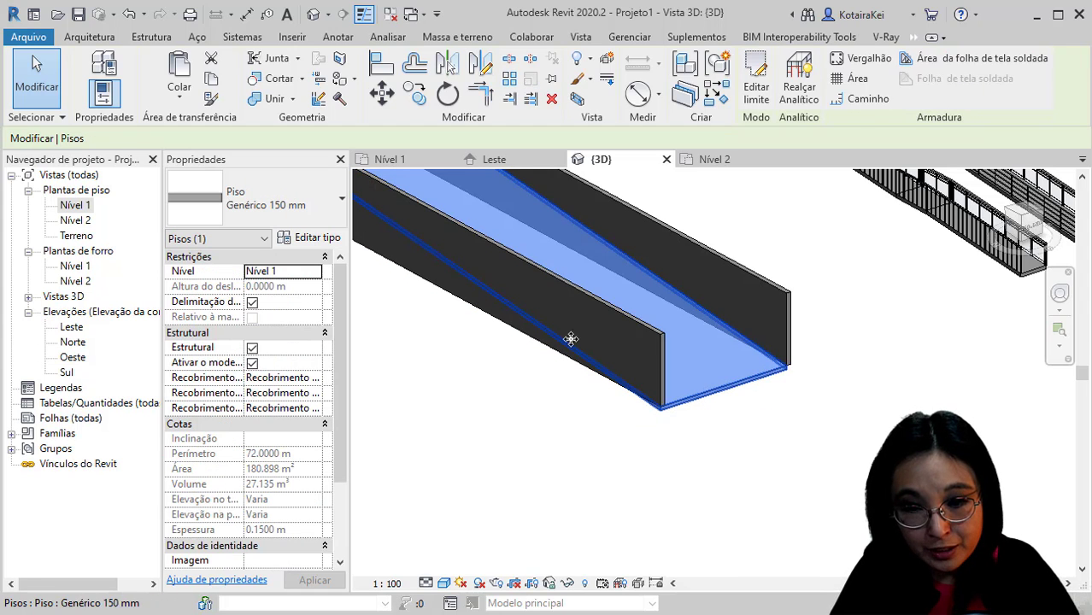
click(663, 344)
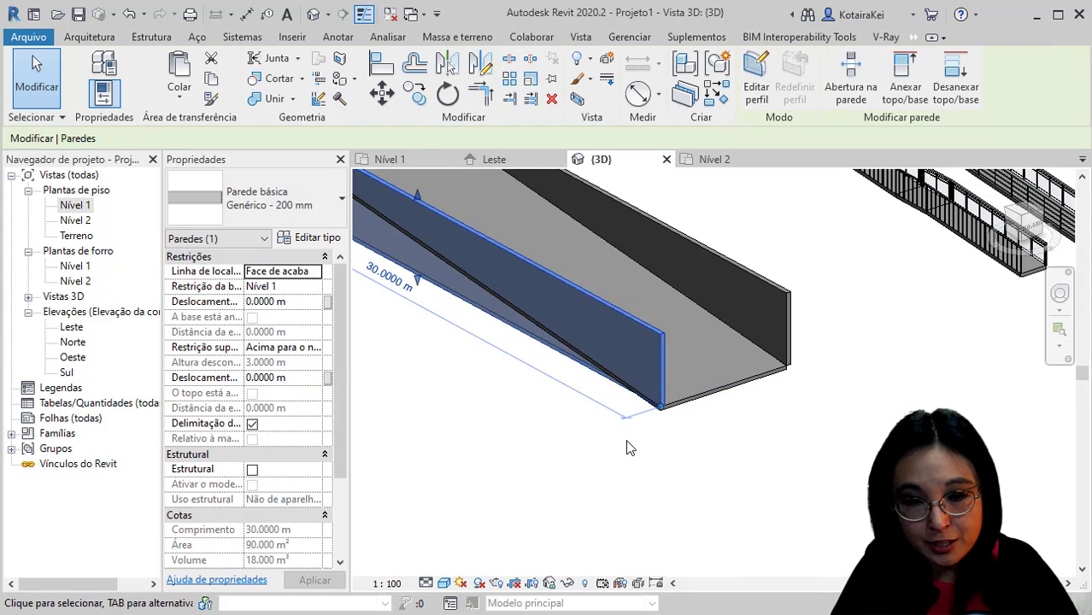
scroll(662, 461, down, 3)
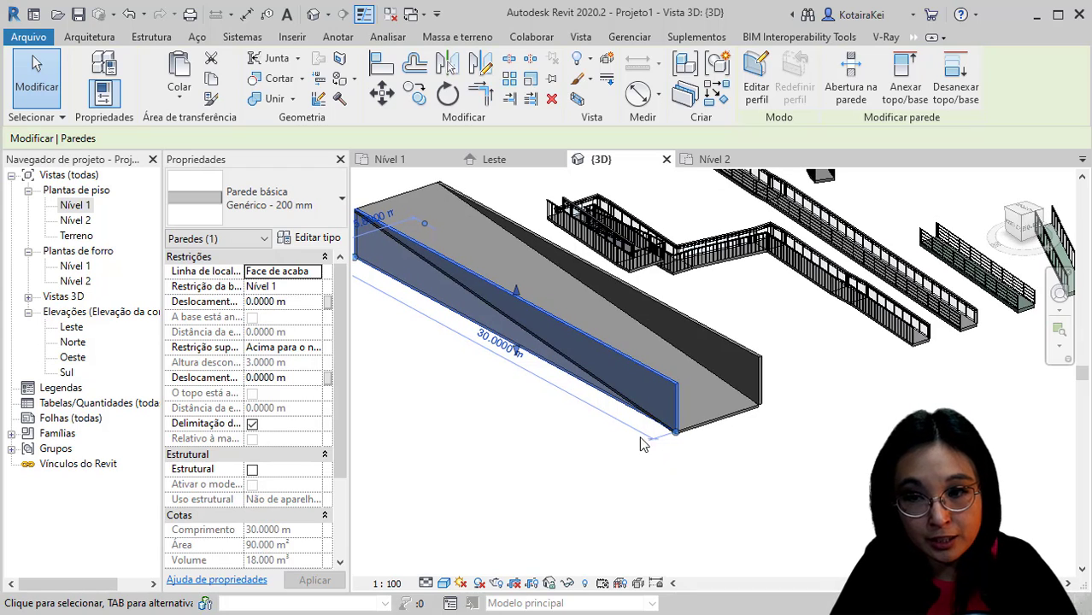
click(904, 94)
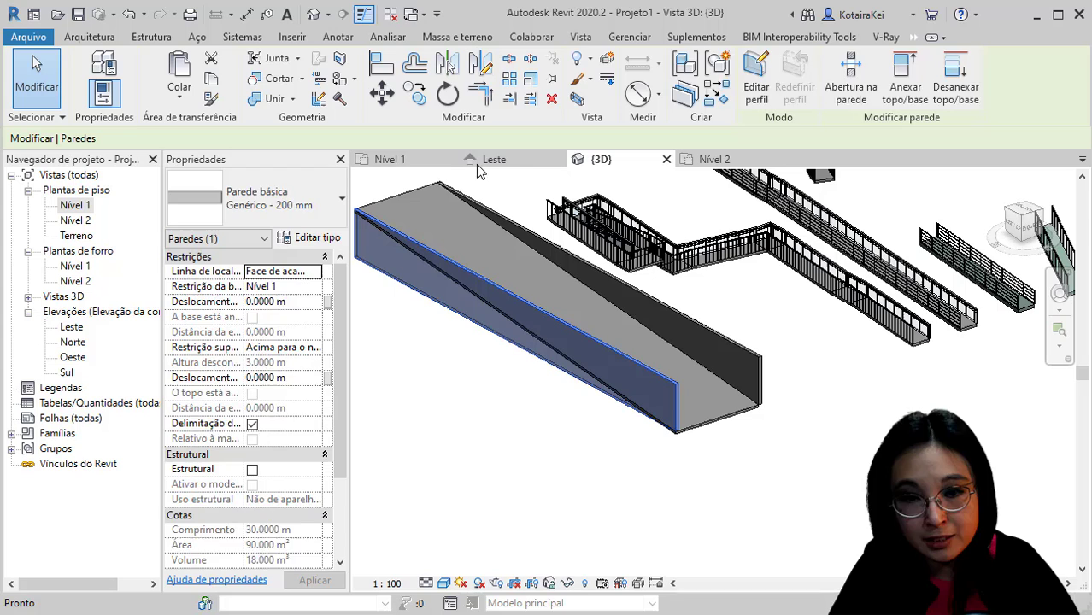
click(435, 193)
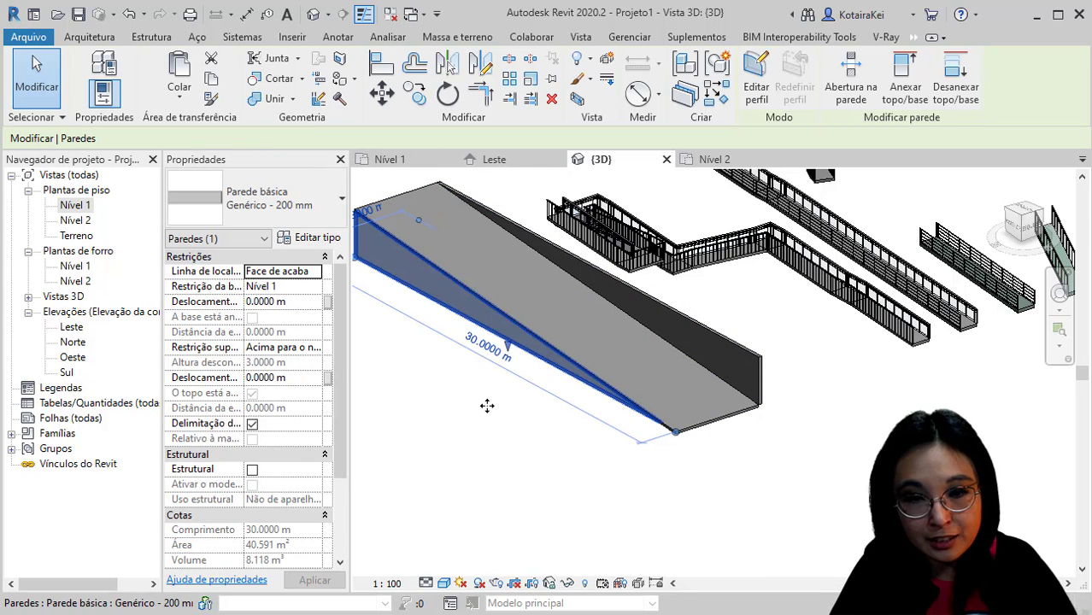
click(491, 435)
middle_drag(522, 446, 541, 475)
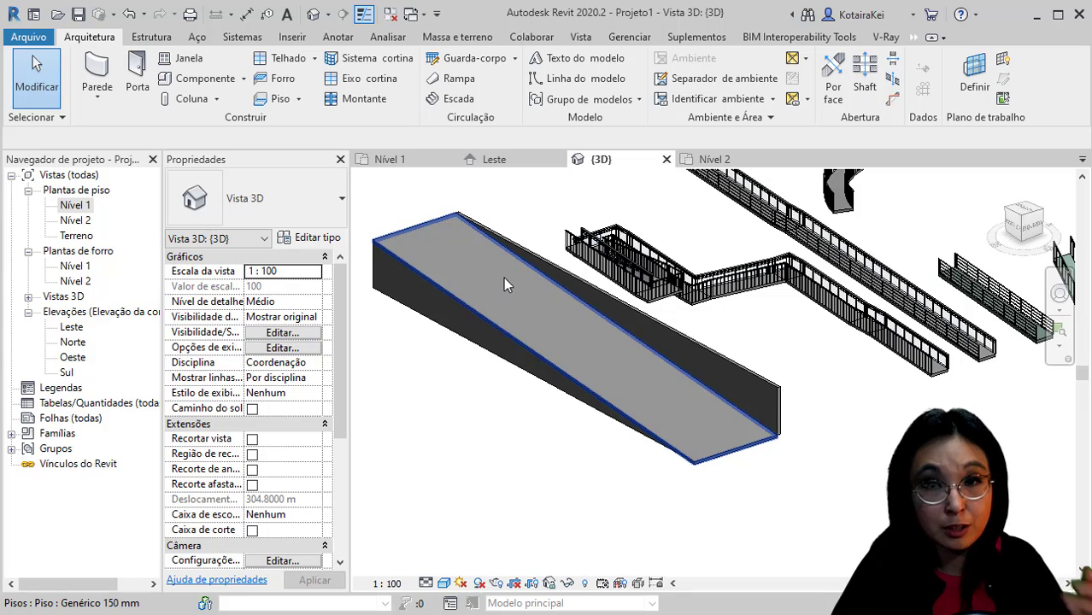
On the Nível 2 plan, sketch a 30 m Guarda-corpo 1100mm railing path along the sloped floor's upper long edge
click(86, 225)
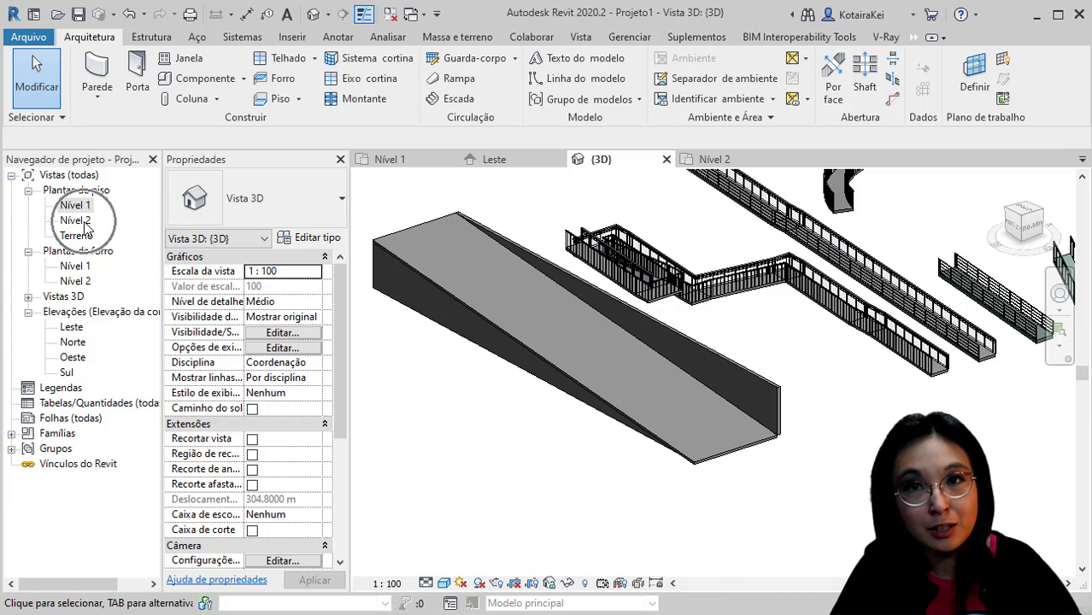
double_click(86, 222)
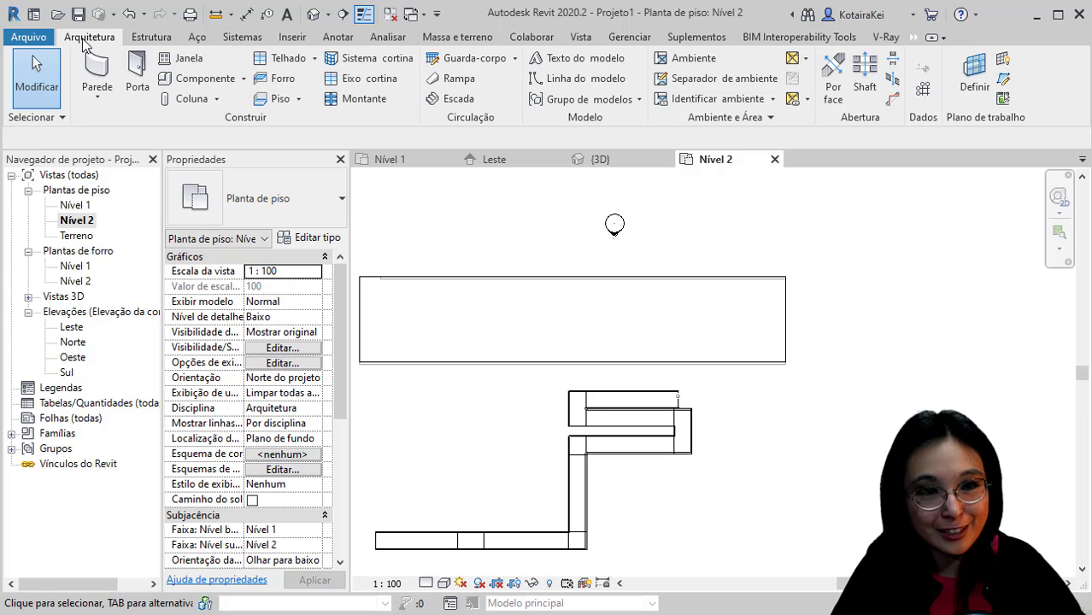
click(475, 58)
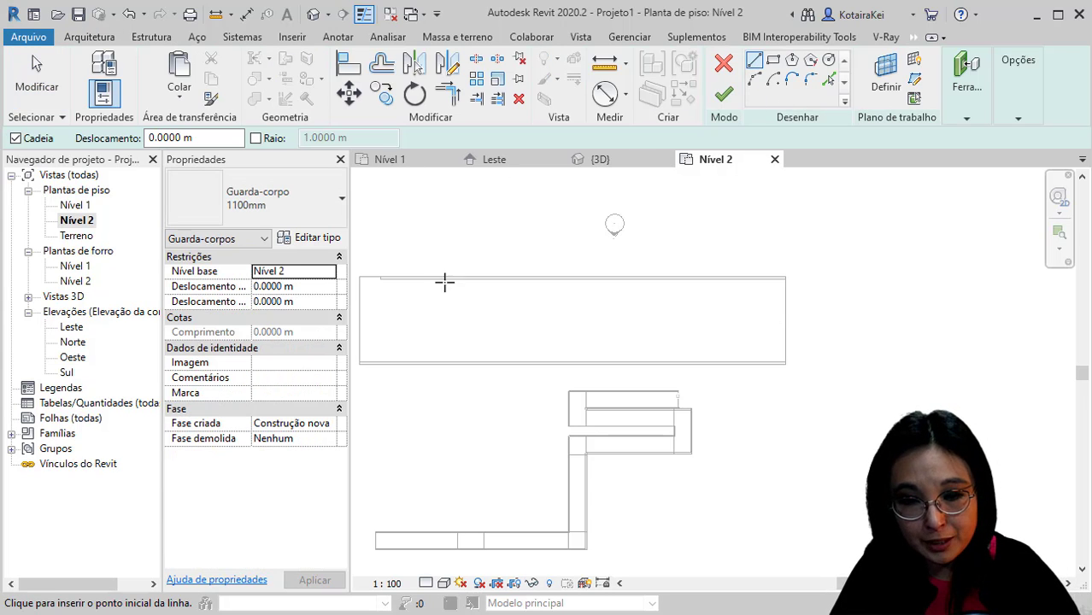
scroll(358, 274, up, 3)
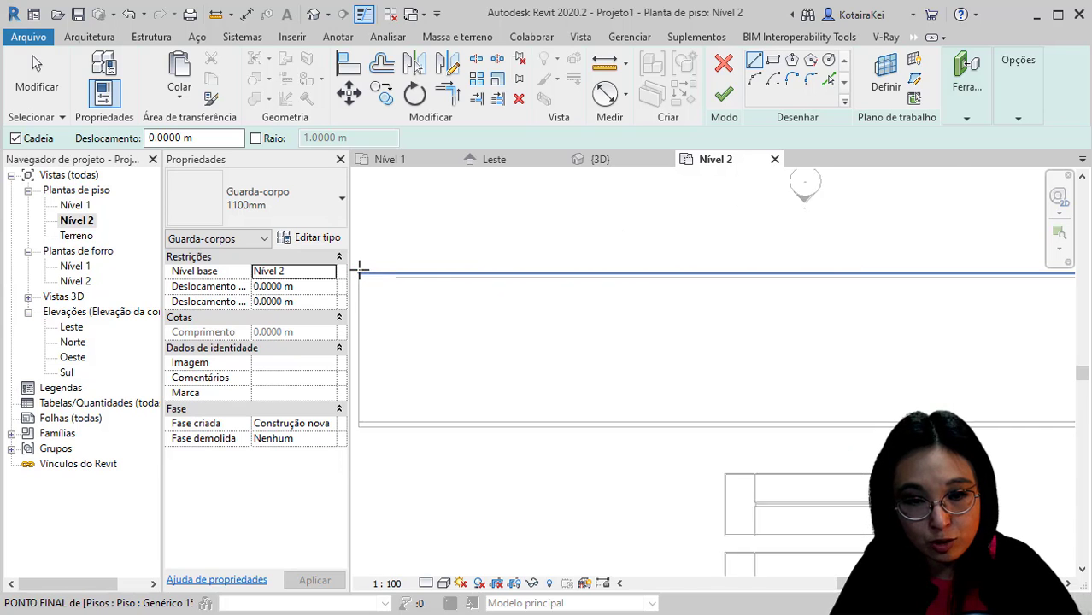
click(358, 275)
scroll(495, 285, down, 3)
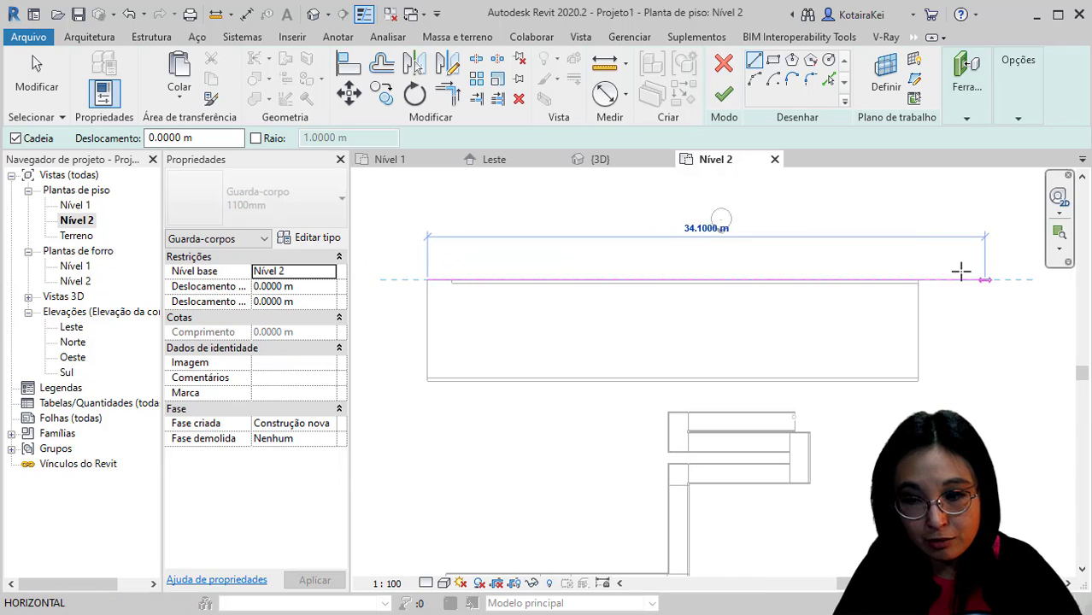
scroll(961, 271, up, 3)
click(875, 286)
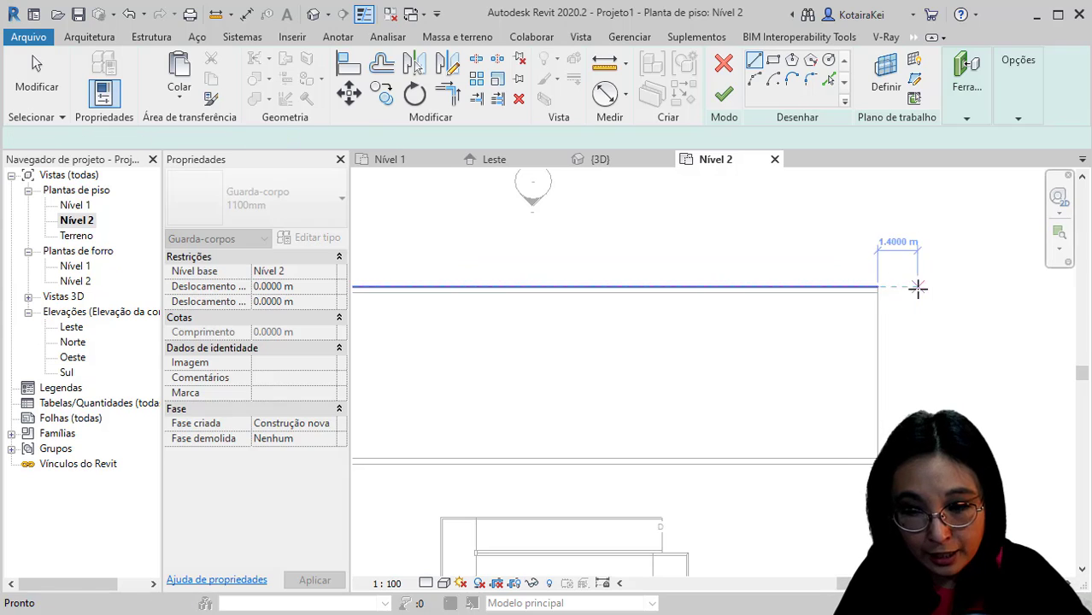
key(Escape)
middle_drag(937, 326, 948, 244)
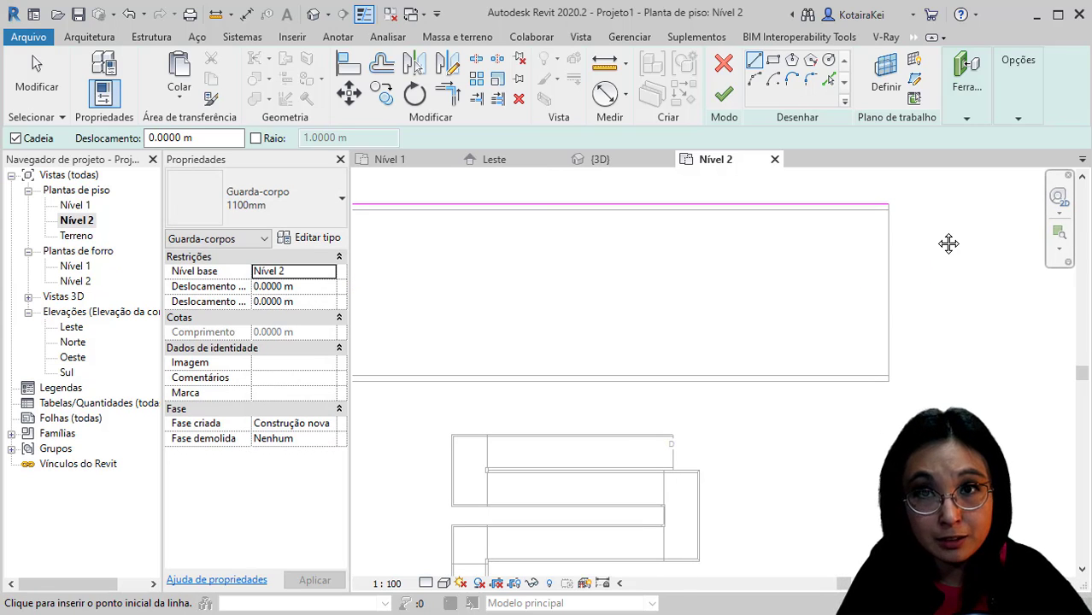
scroll(905, 232, down, 2)
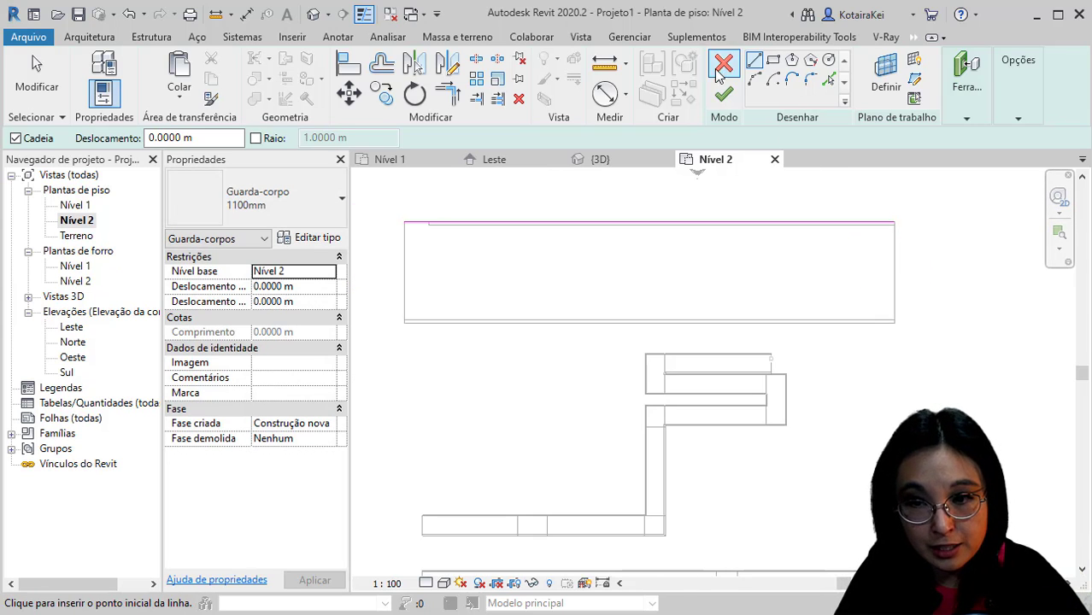
Try to complete the railing sketch with a second, separate line along the sloped floor's lower long edge
key(ctrl)
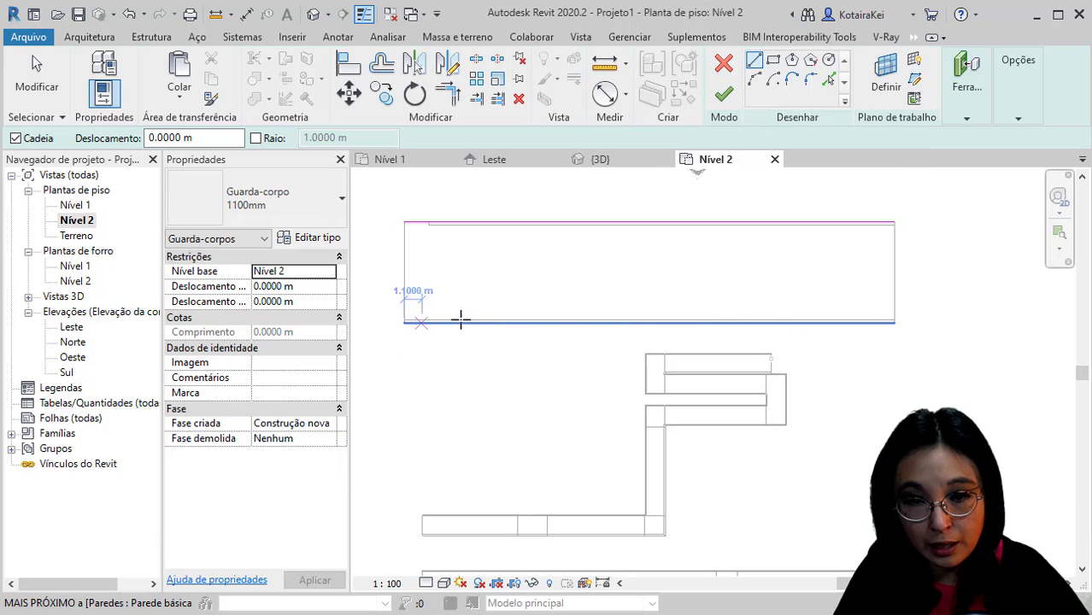
click(403, 320)
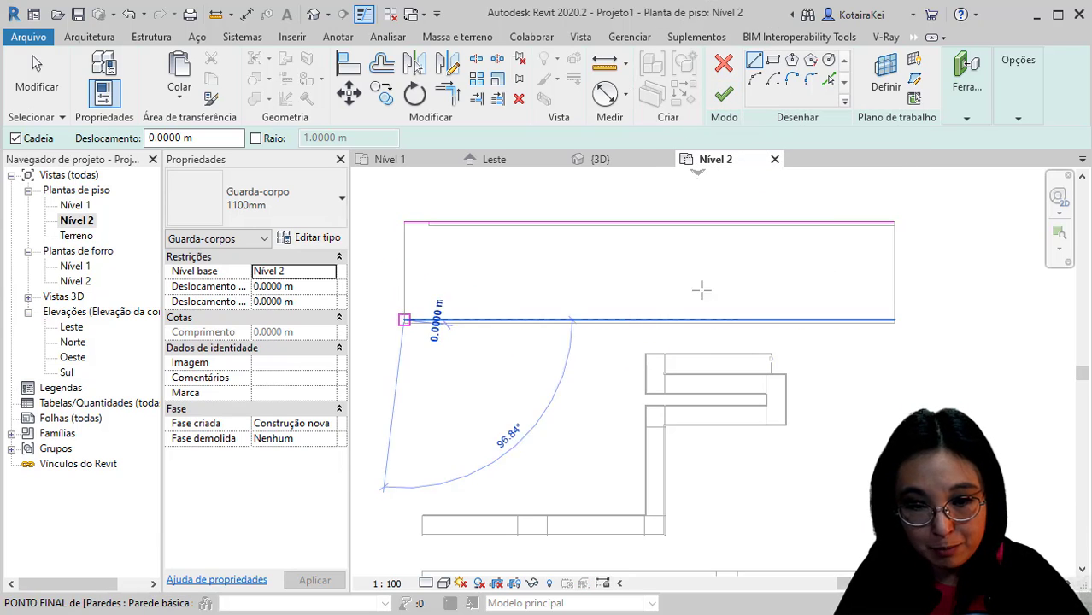
click(894, 319)
key(Escape)
key(Escape)
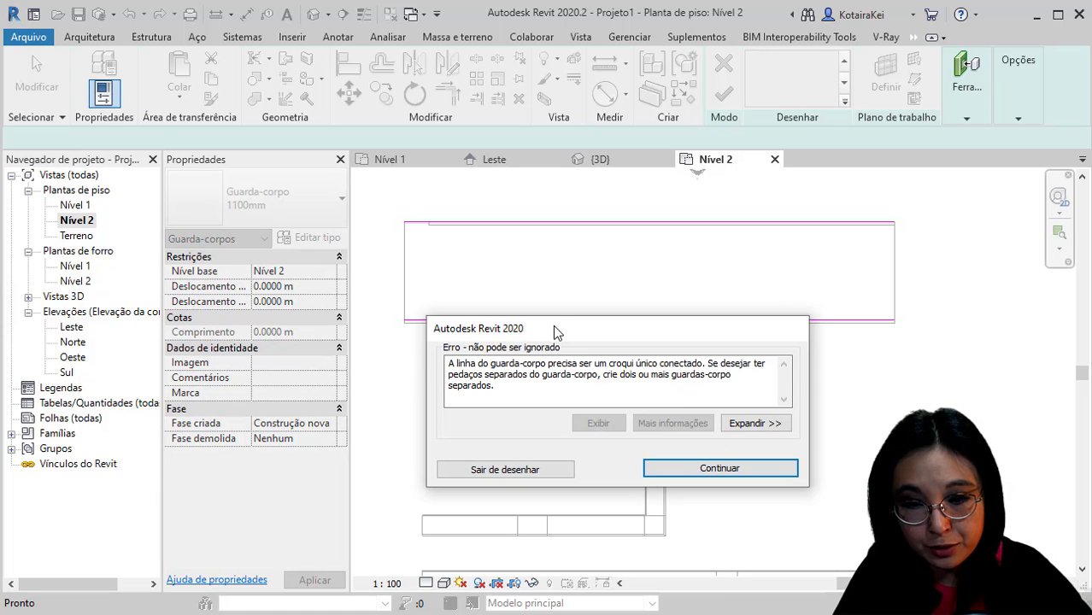
drag(530, 319, 447, 286)
drag(510, 331, 624, 336)
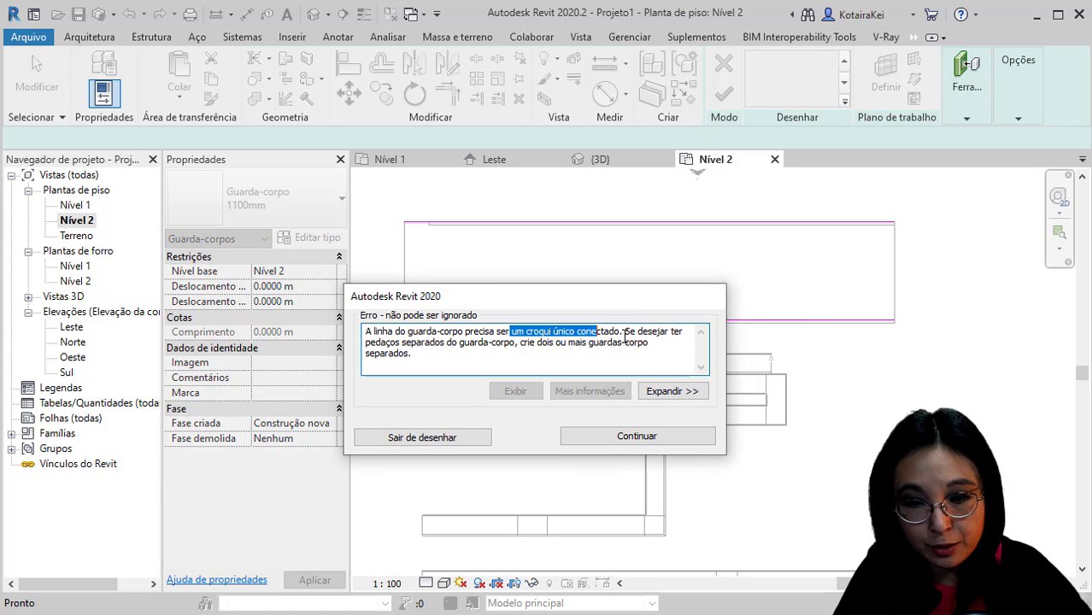
key(ctrl)
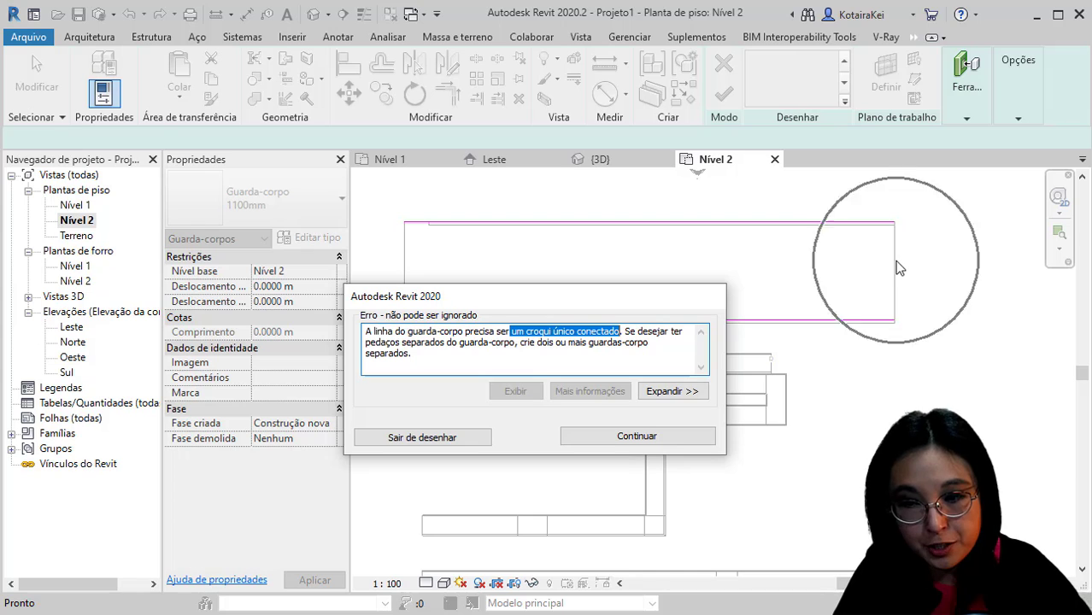
key(ctrl)
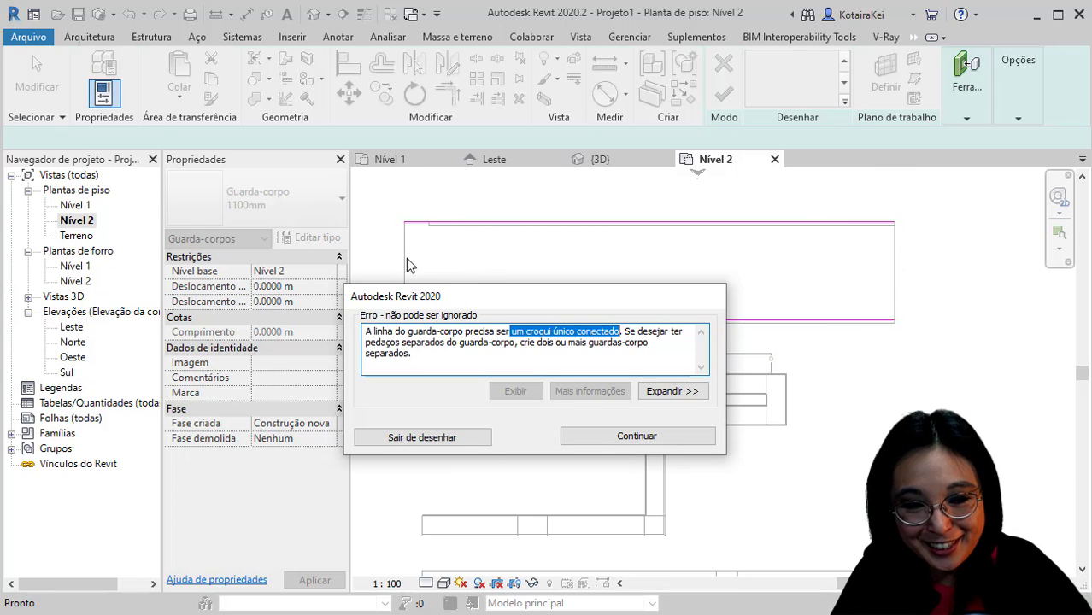
Return to the railing sketch and delete the separate line along the lower long edge
key(Return)
click(525, 321)
click(575, 287)
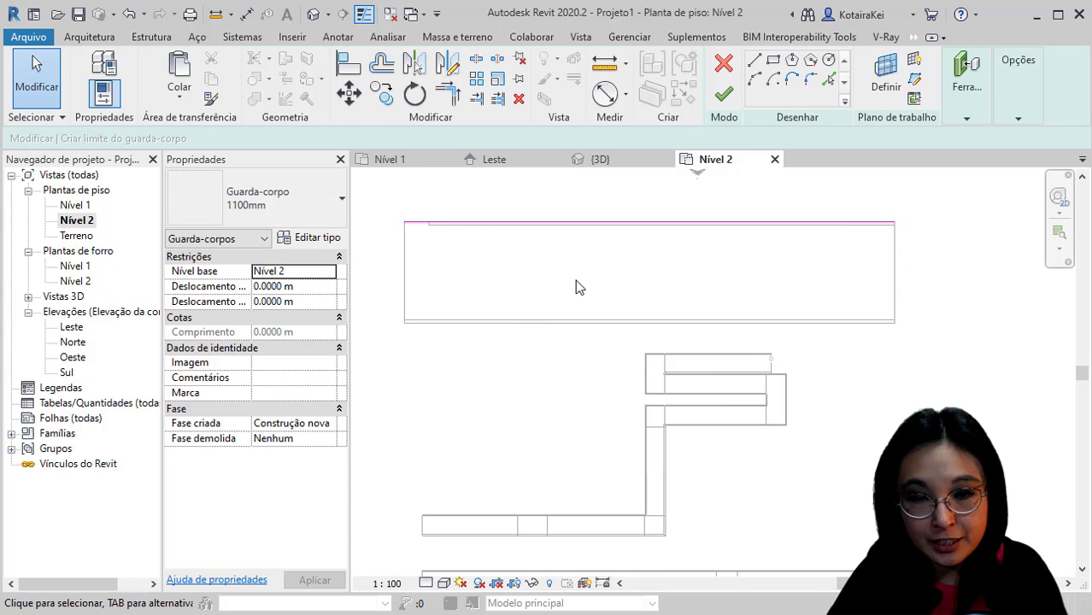
Finish the upper-edge railing and mirror it across a drawn axis onto the sloped floor's lower long edge
click(723, 94)
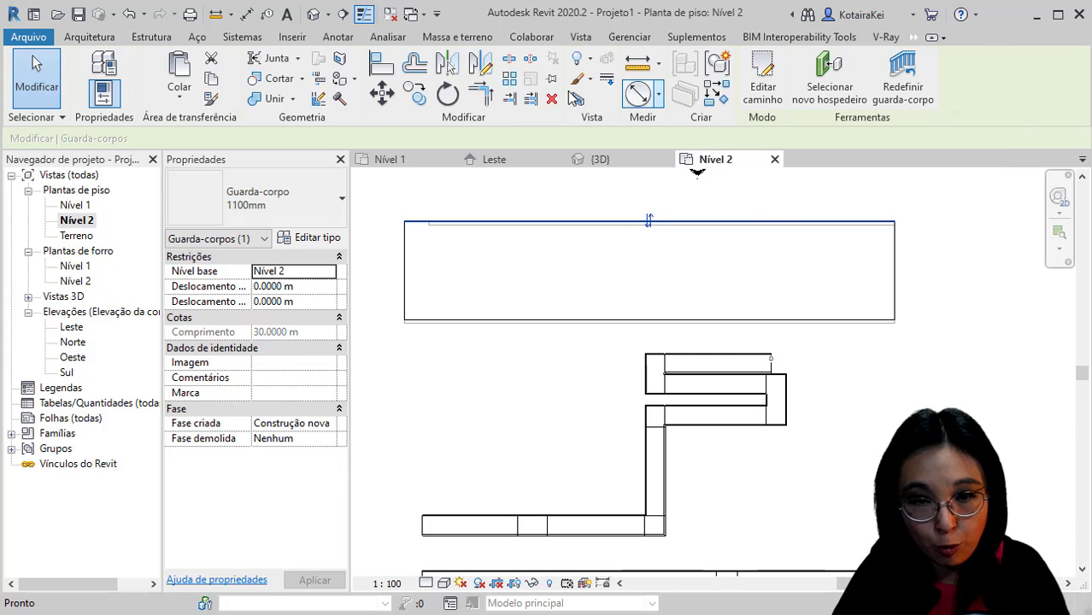
click(480, 65)
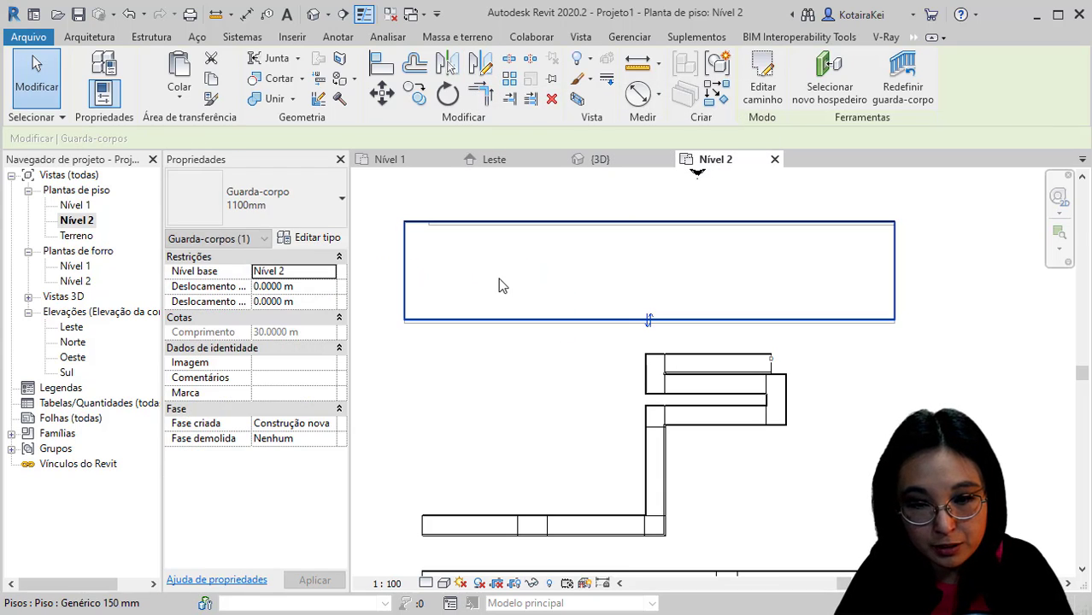
In the 3D view, change both railings above the sloped floor to the 900mm Tubulação type
click(316, 15)
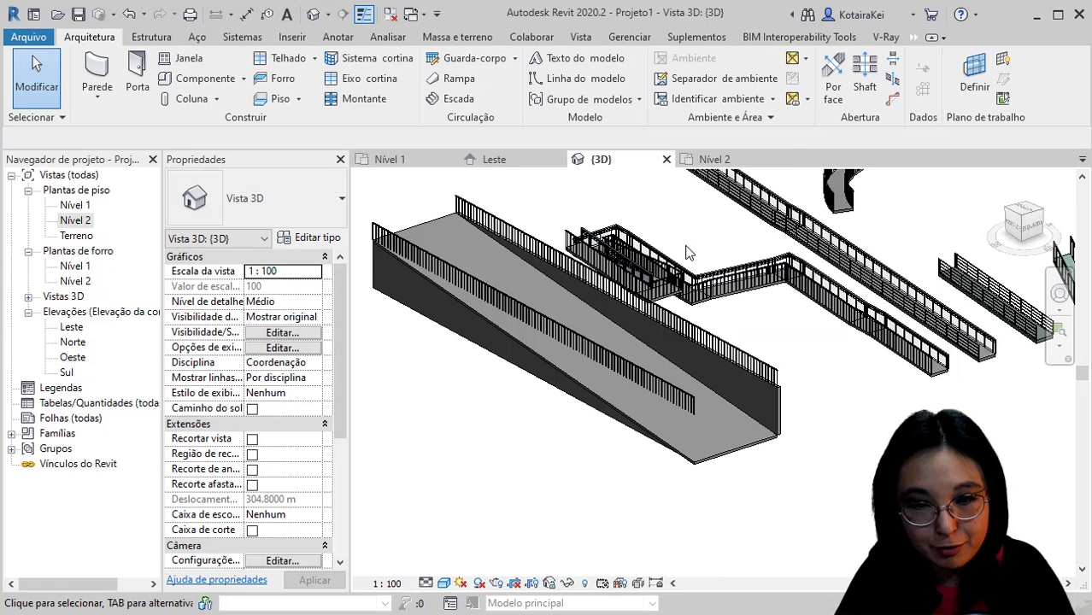
middle_drag(733, 394, 707, 346)
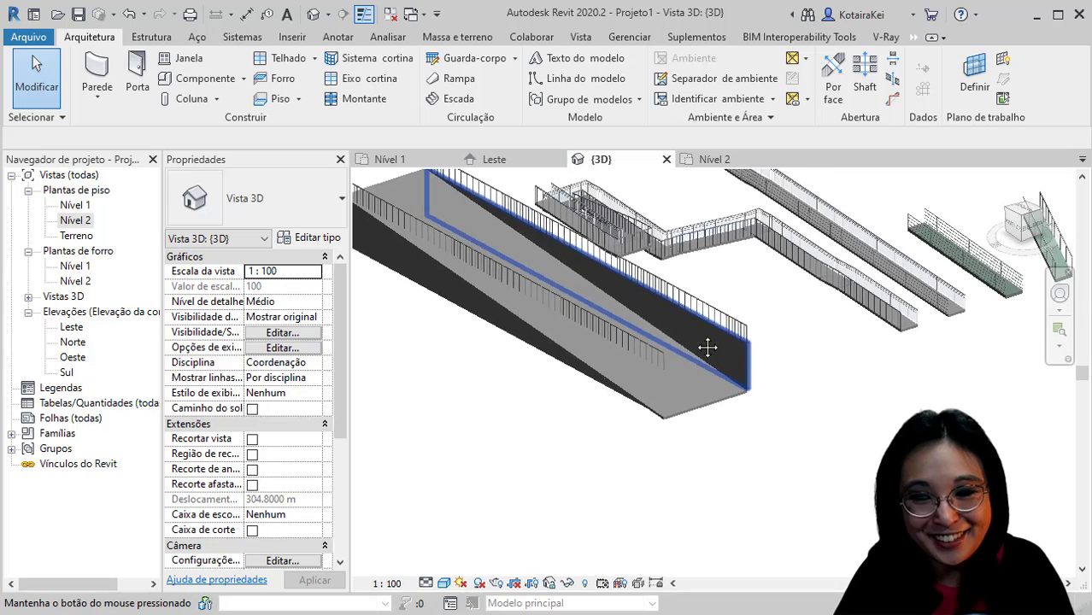
middle_drag(606, 361, 647, 395)
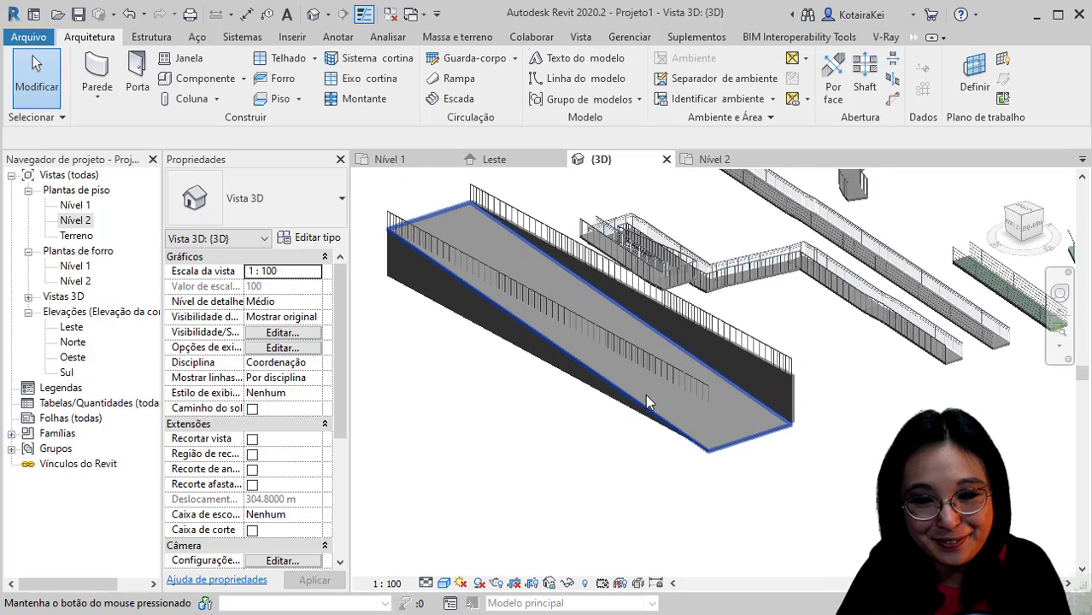
click(474, 197)
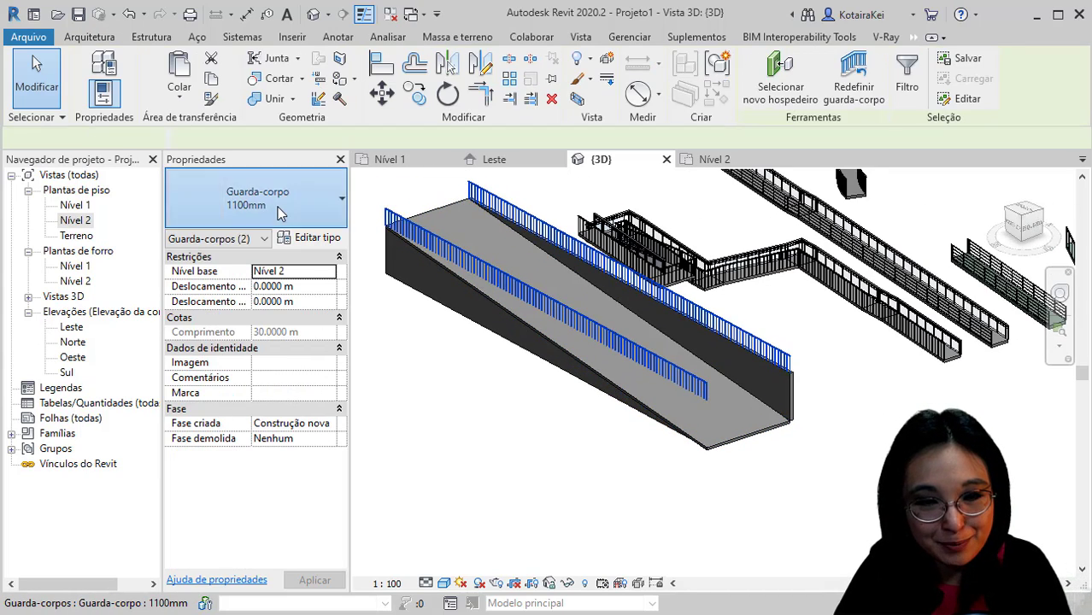
click(278, 214)
click(248, 301)
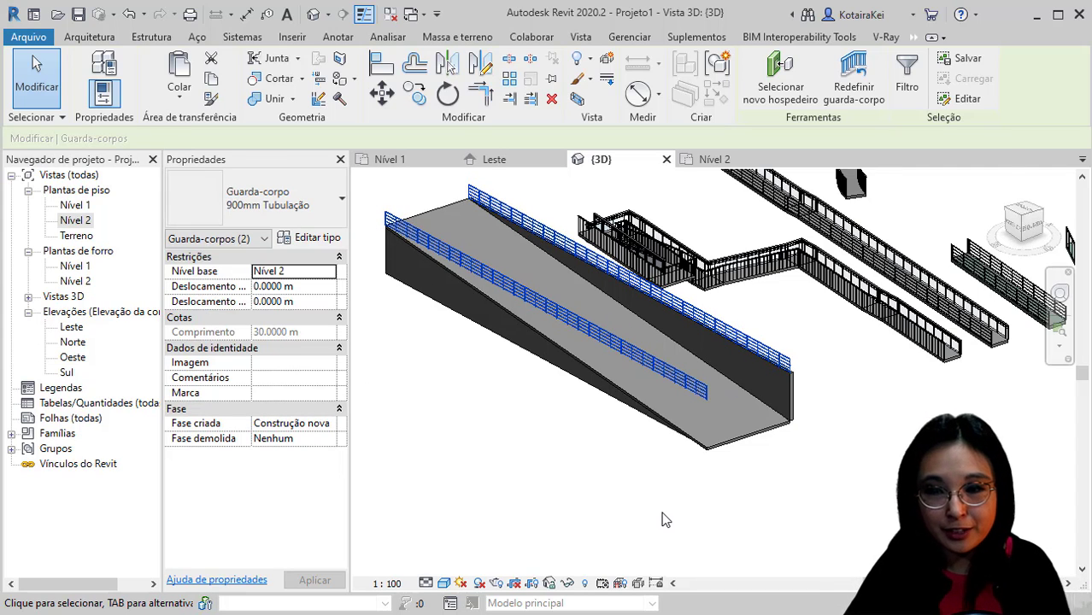
Assign the sloped floor as the new host of both 900mm Tubulação railings, one after the other
click(494, 235)
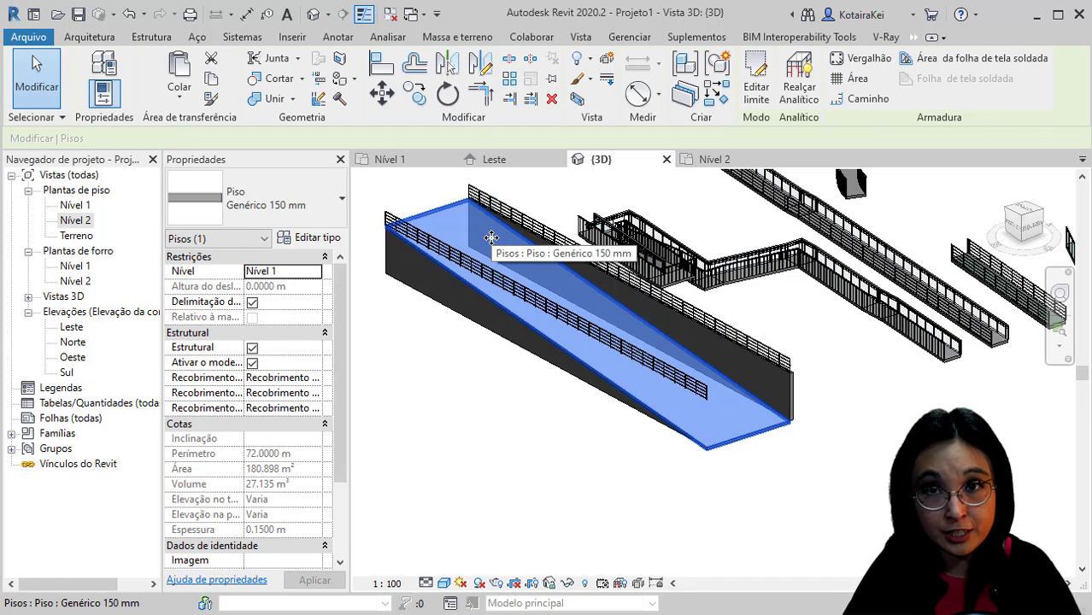
click(528, 227)
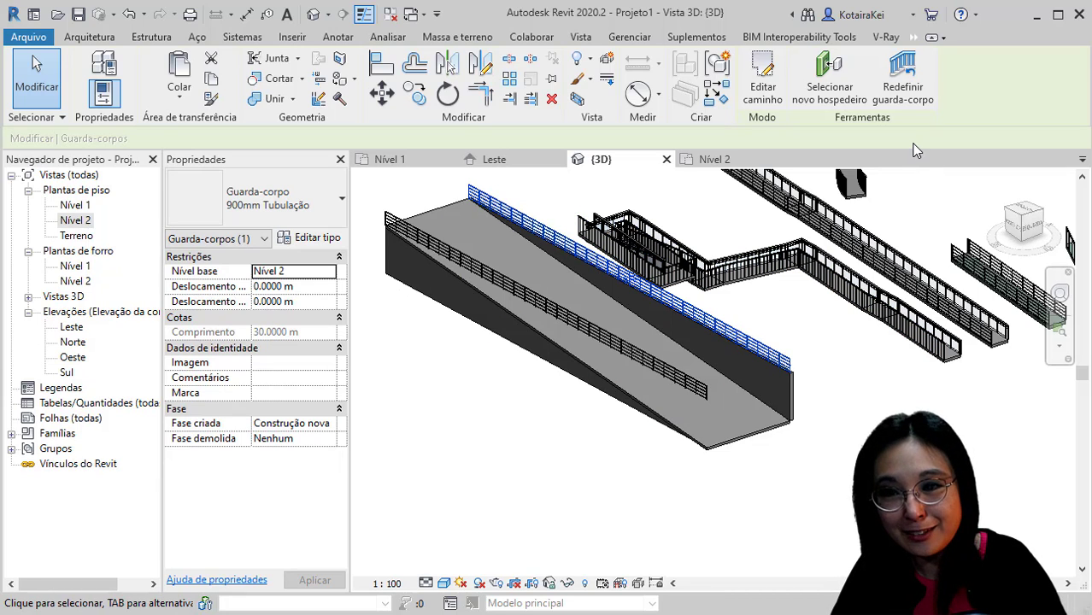
click(830, 78)
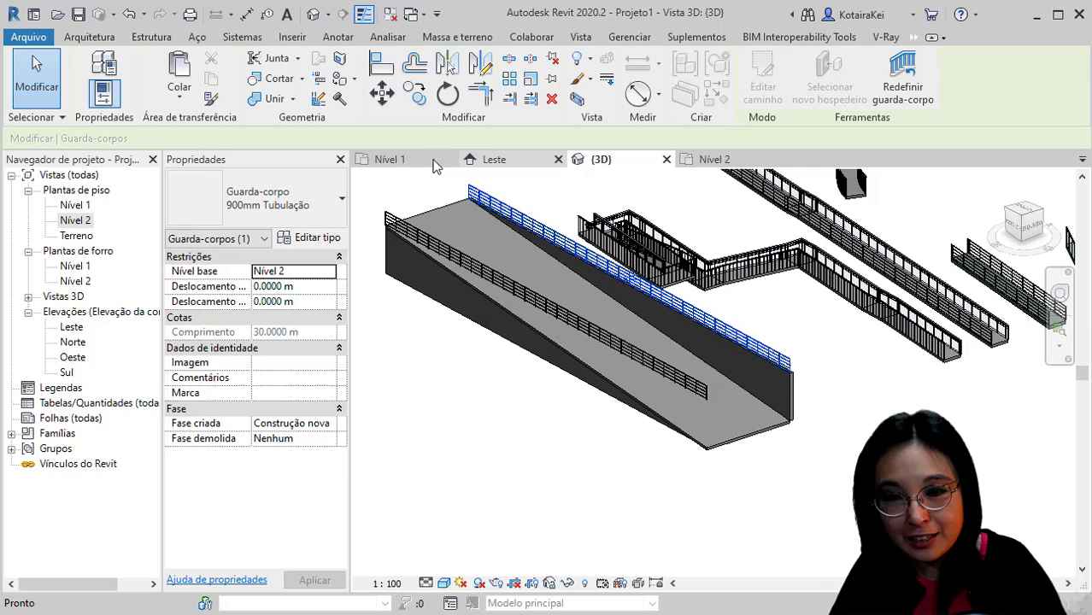
click(436, 212)
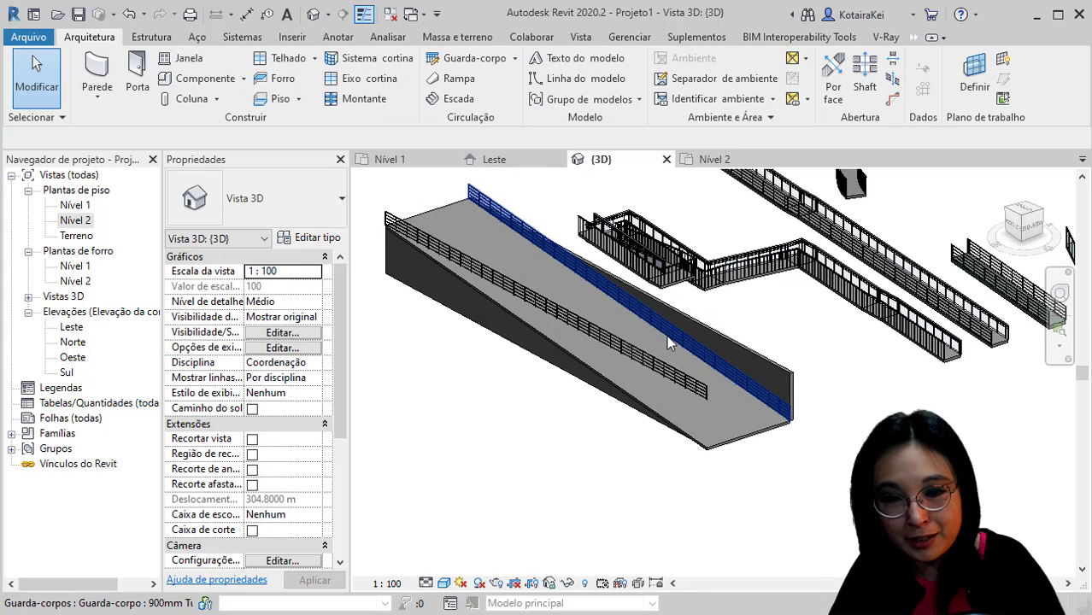
click(683, 381)
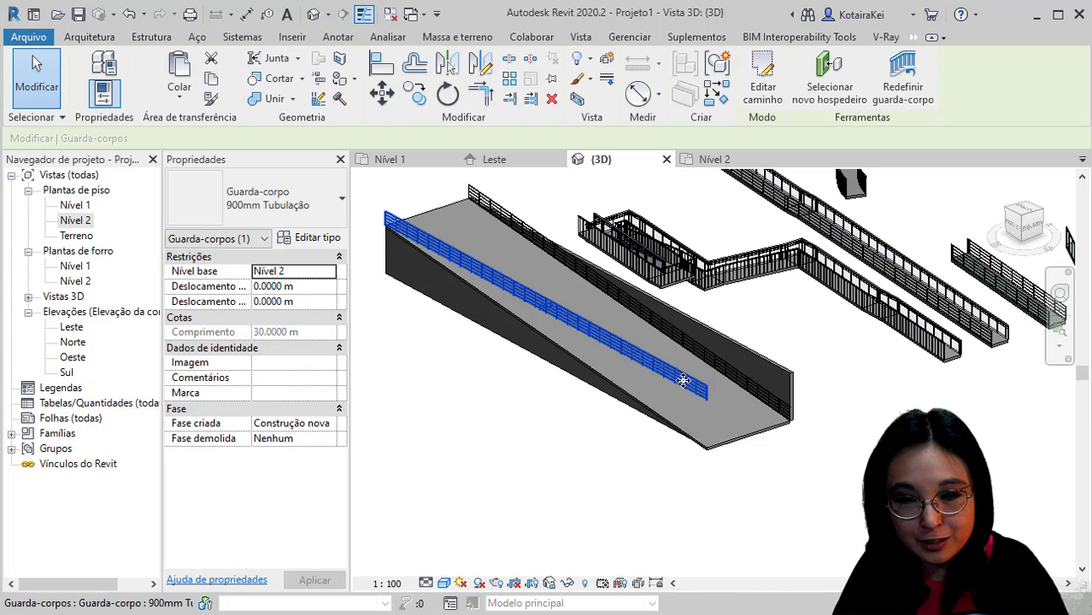
click(830, 94)
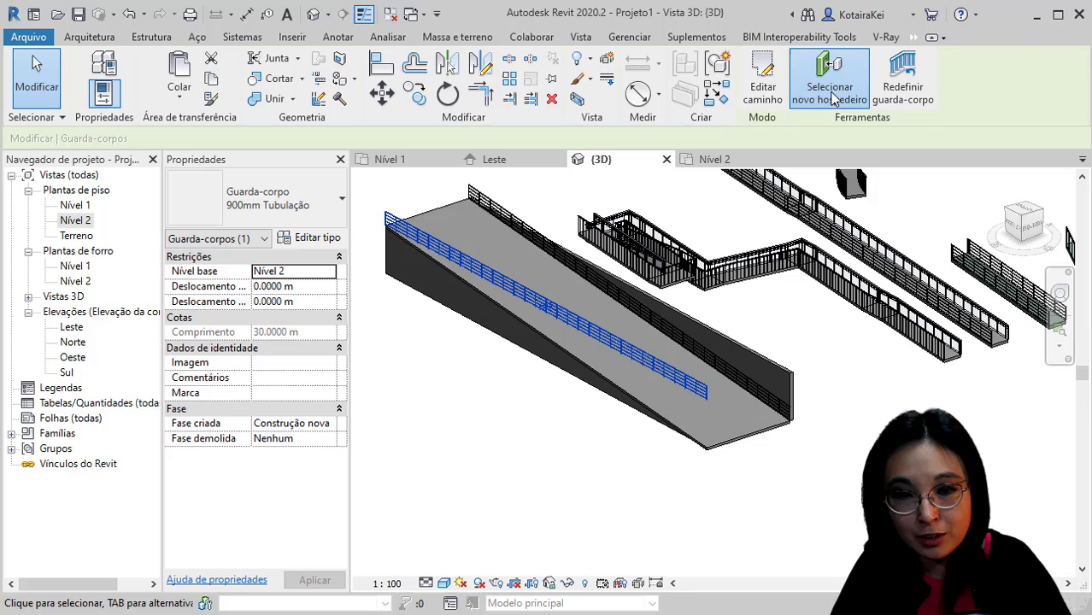
click(439, 210)
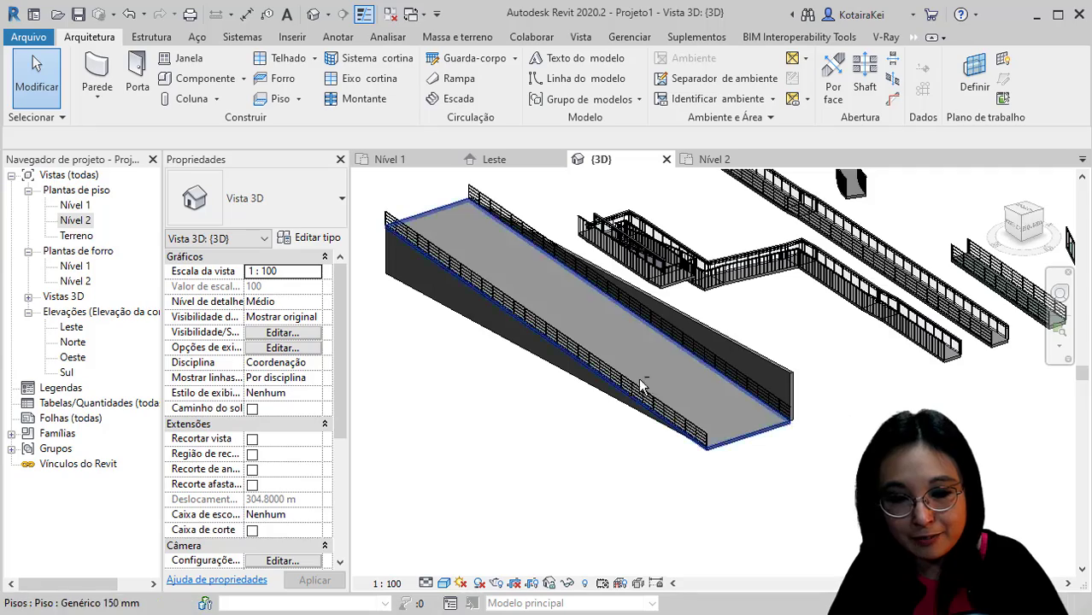
shift+middle_drag(637, 388, 833, 317)
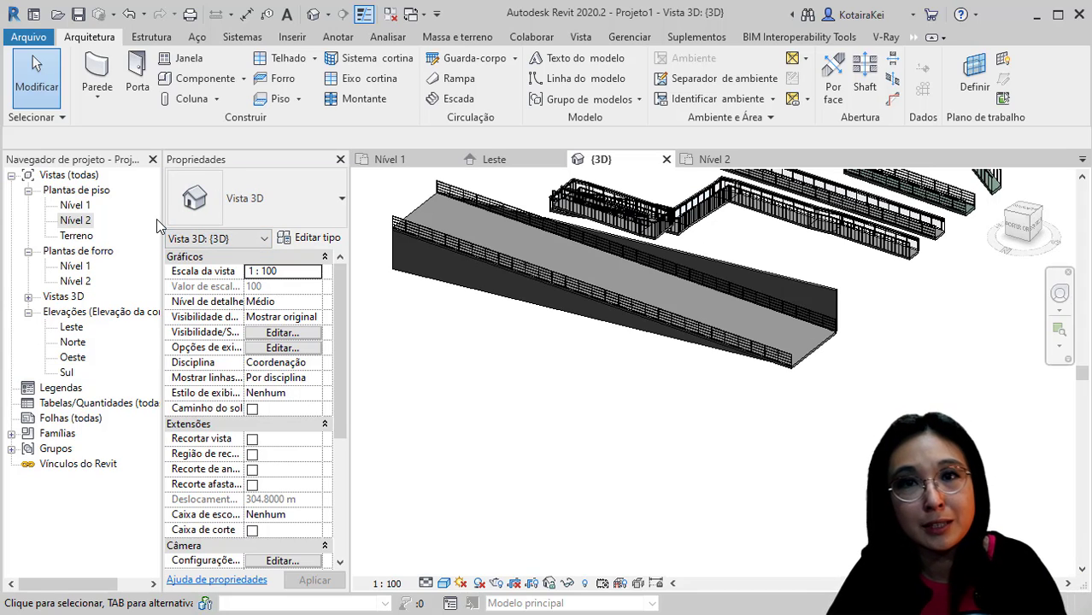
In the Nível 1 floor plan, start a floor and sketch a rectangular boundary about 5.5 m by 4.8 m just below the wide ramp
double_click(75, 205)
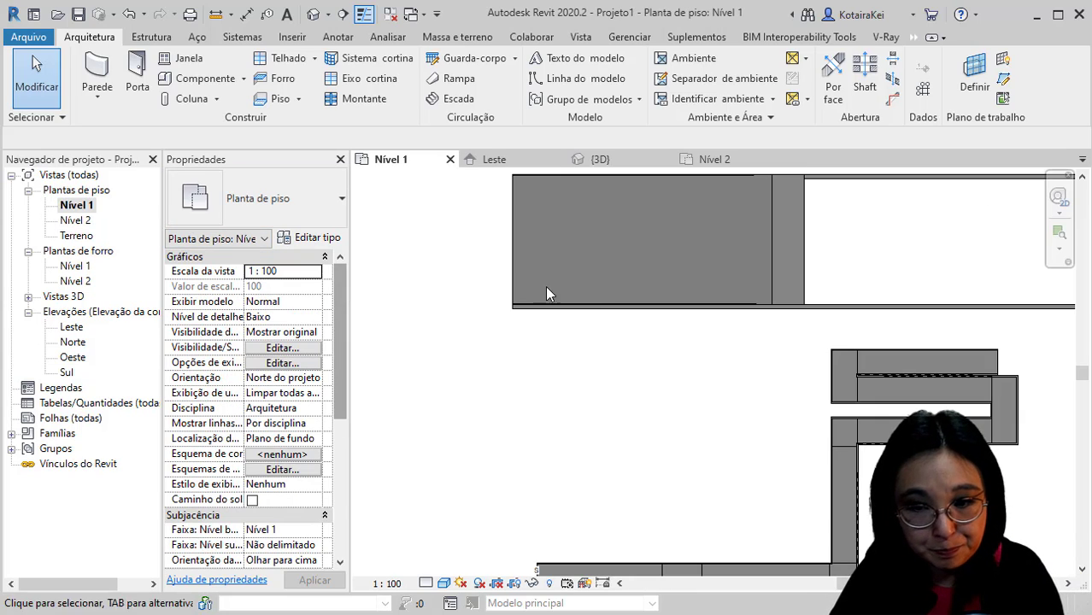
mouse_move(549, 293)
middle_down()
mouse_move(622, 354)
mouse_move(343, 362)
mouse_move(383, 285)
mouse_move(414, 263)
mouse_move(443, 293)
mouse_move(497, 428)
middle_up()
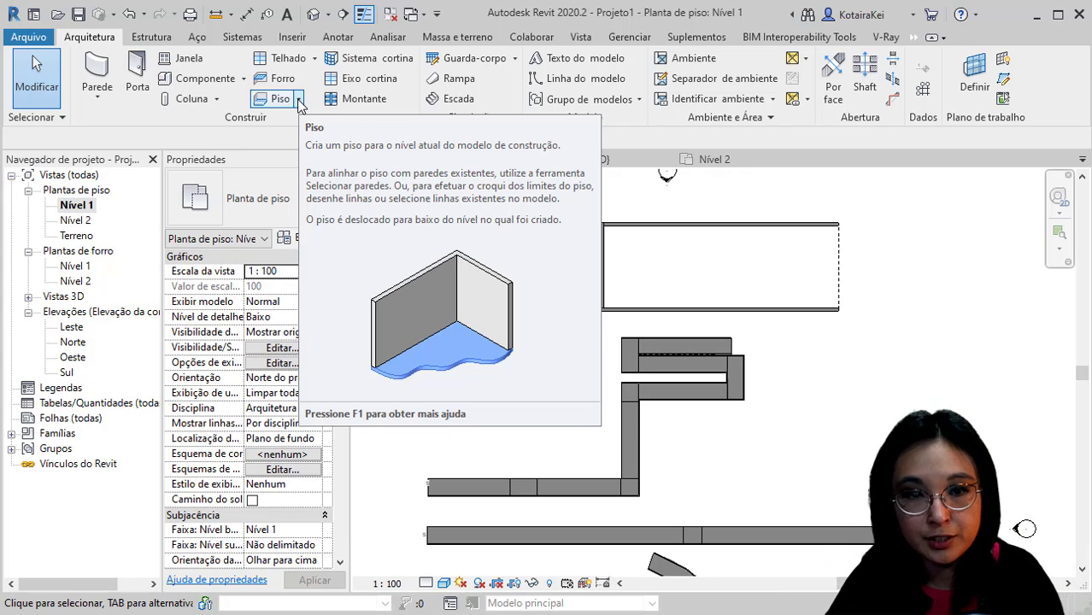
click(298, 102)
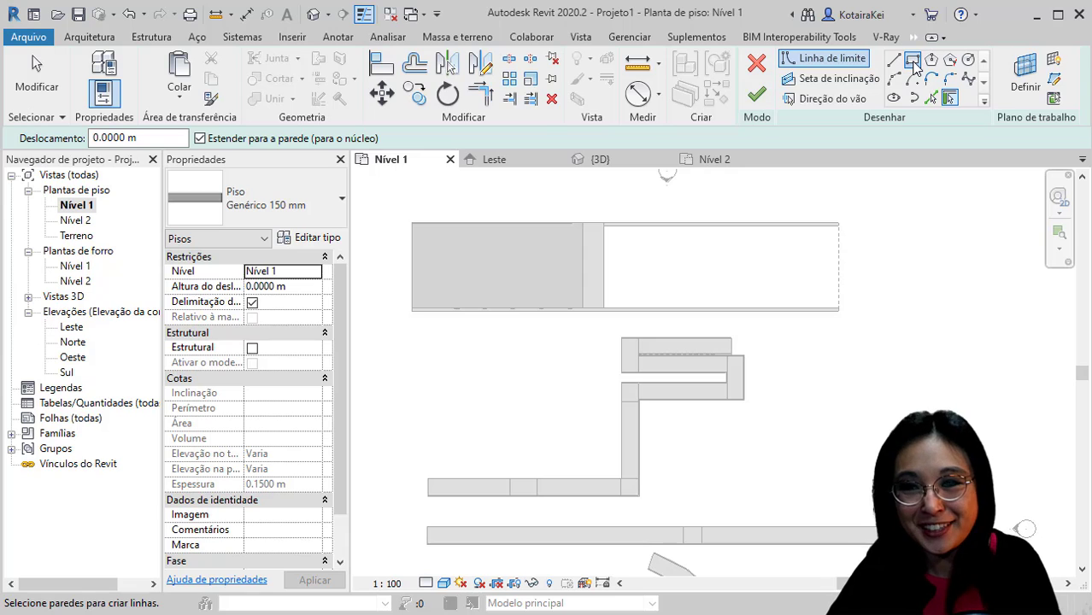
click(913, 60)
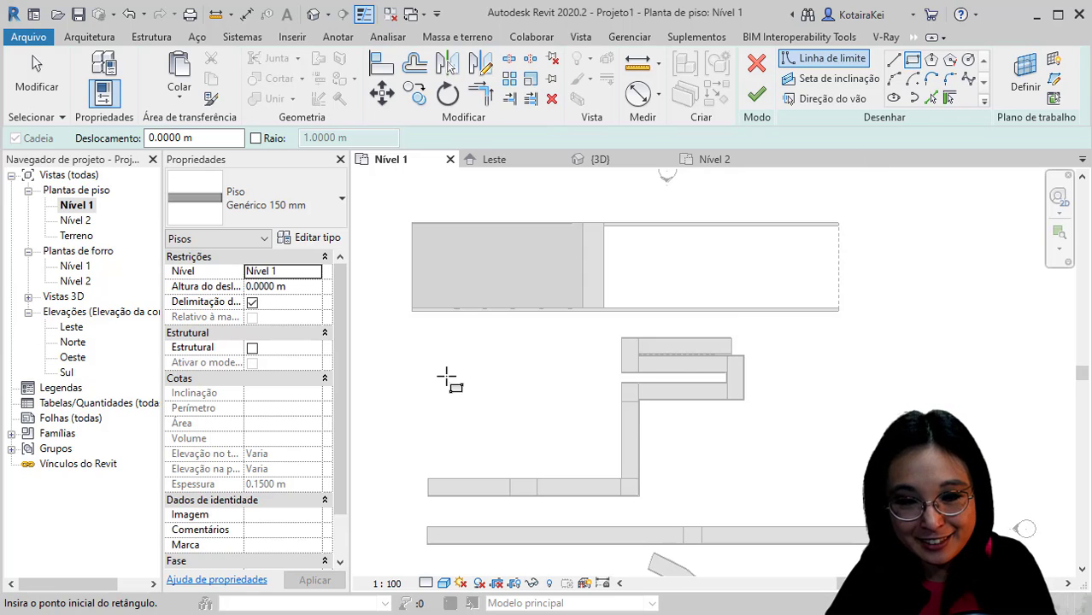
mouse_move(671, 343)
middle_down()
mouse_move(686, 433)
mouse_move(701, 440)
middle_up()
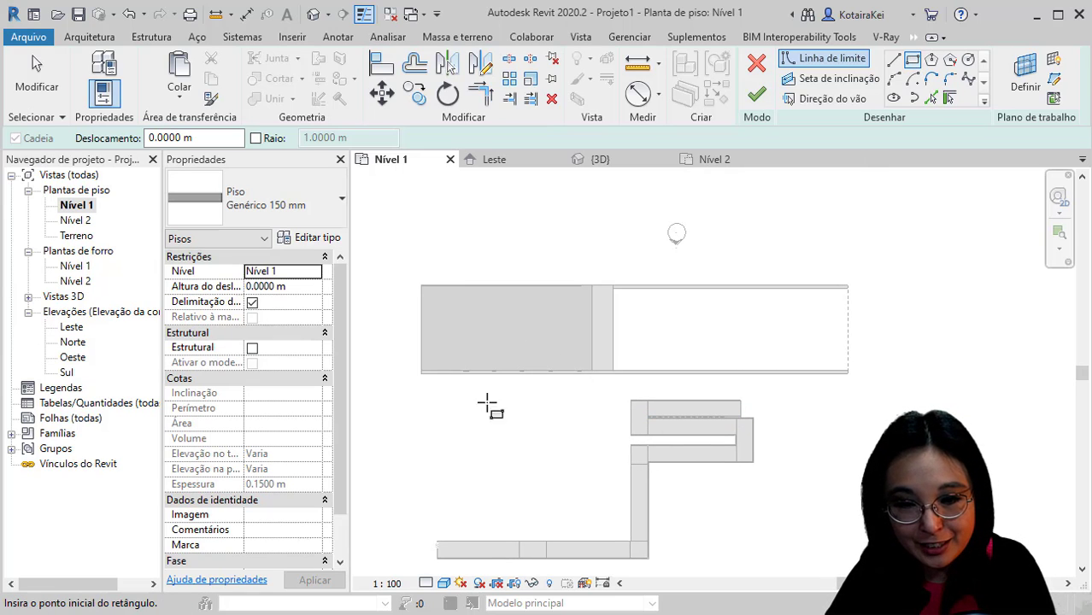
click(420, 399)
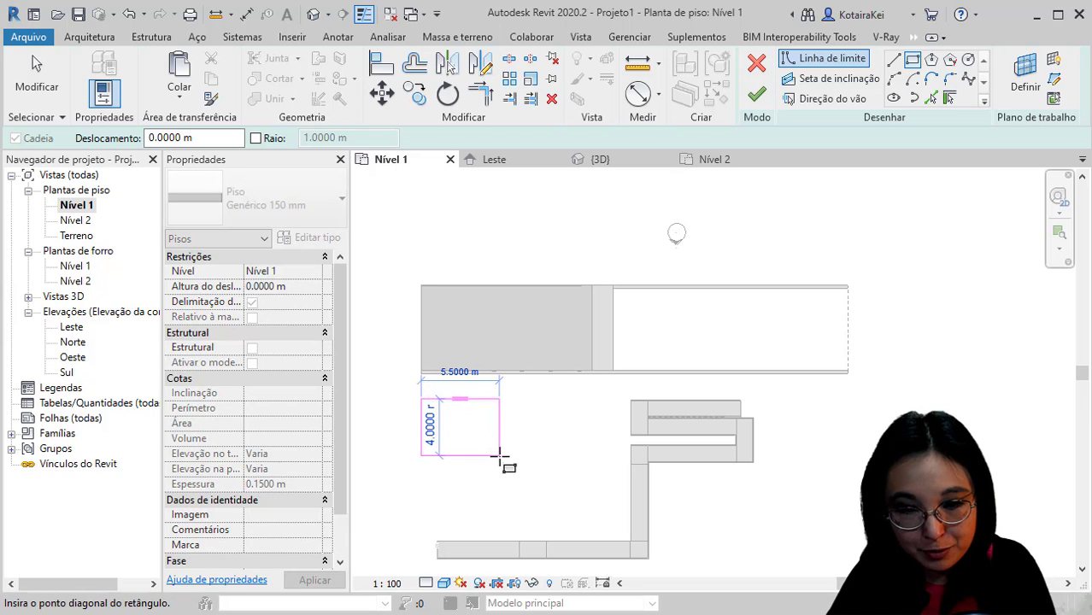
click(500, 465)
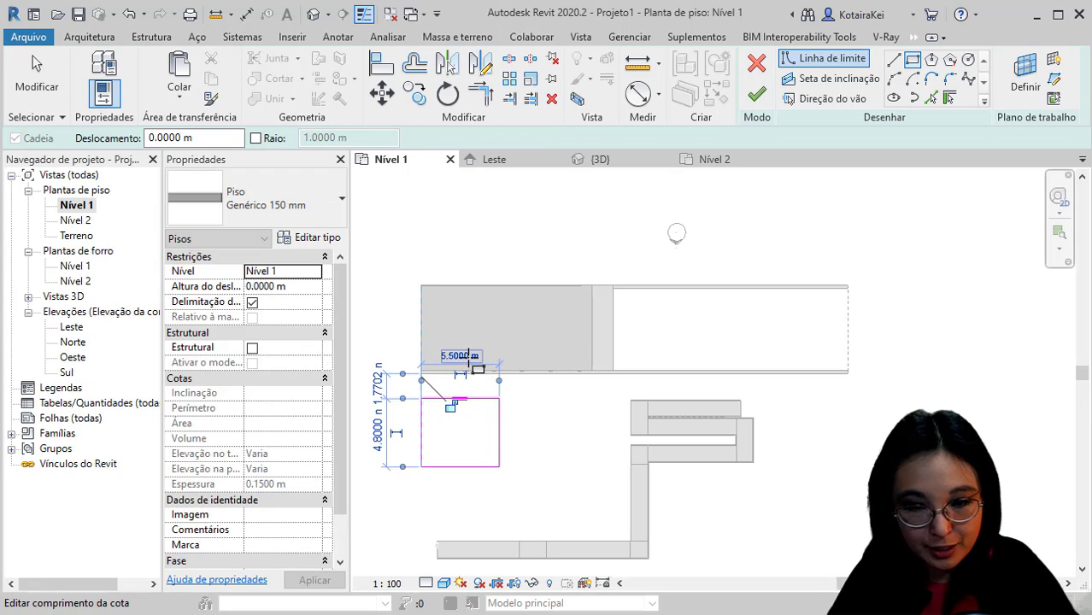
Set both the width and the height of the rectangular floor boundary to 3 m
click(468, 357)
text(3)
key(Return)
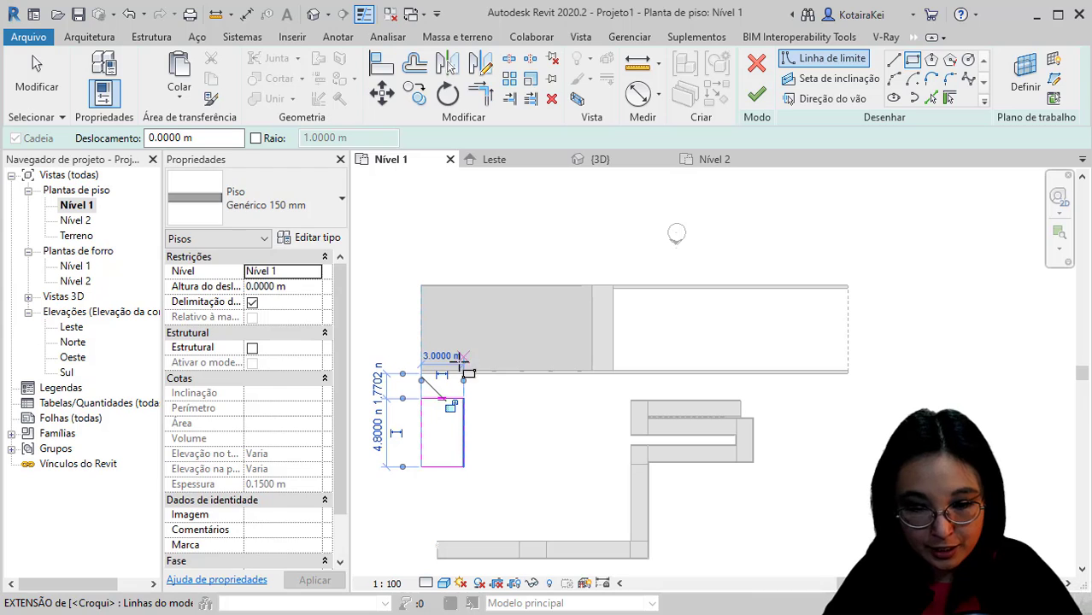
click(376, 434)
key(Return)
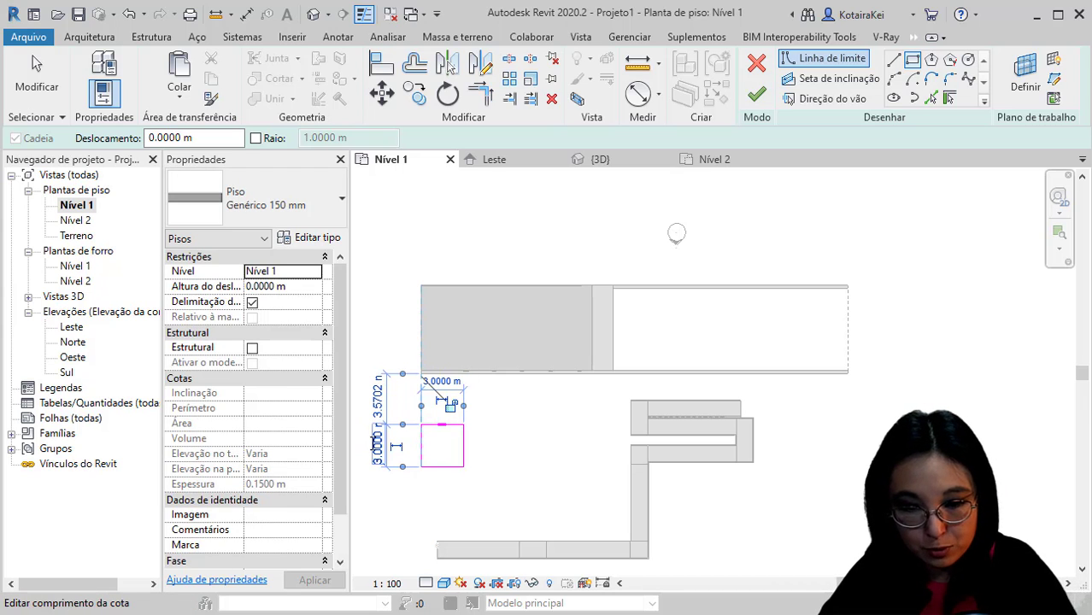
Draw a slope arrow from the midpoint of the square boundary's lower edge to the midpoint of its upper edge
scroll(379, 484, up, 3)
middle_drag(500, 484, 433, 504)
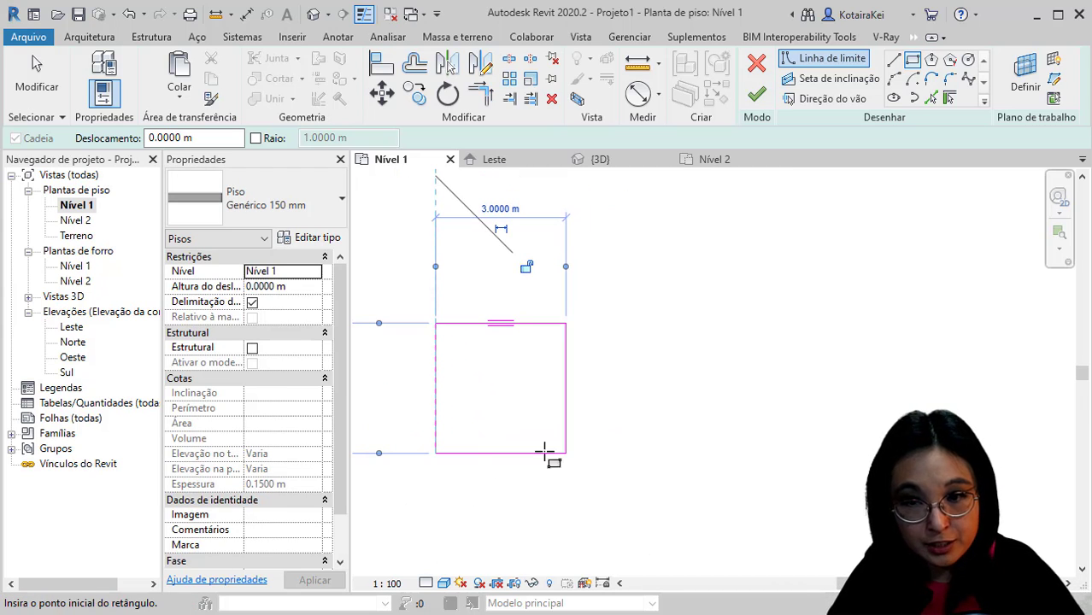
click(894, 58)
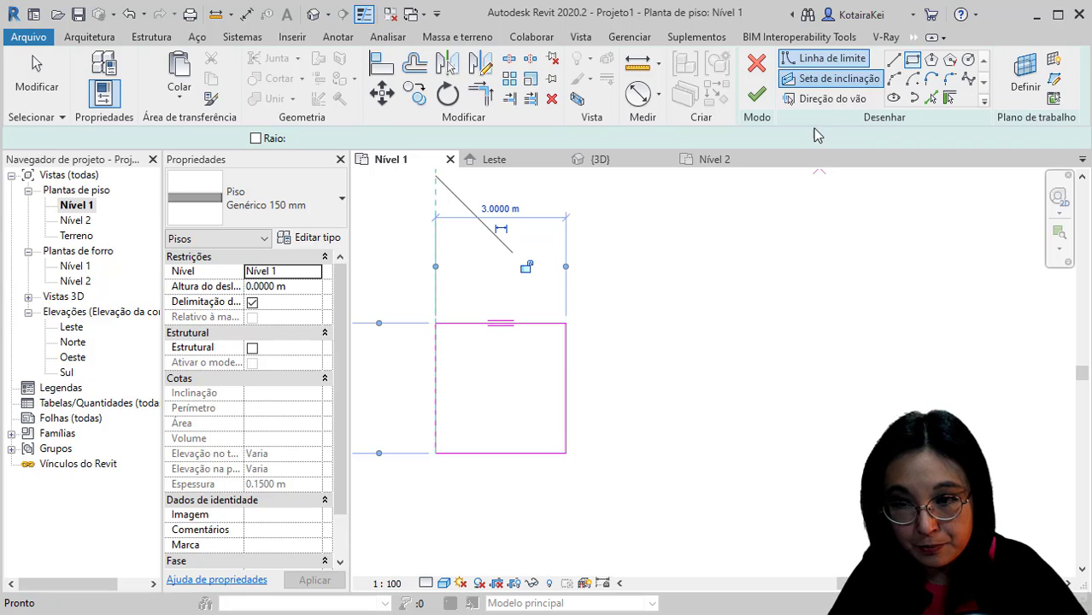
click(501, 452)
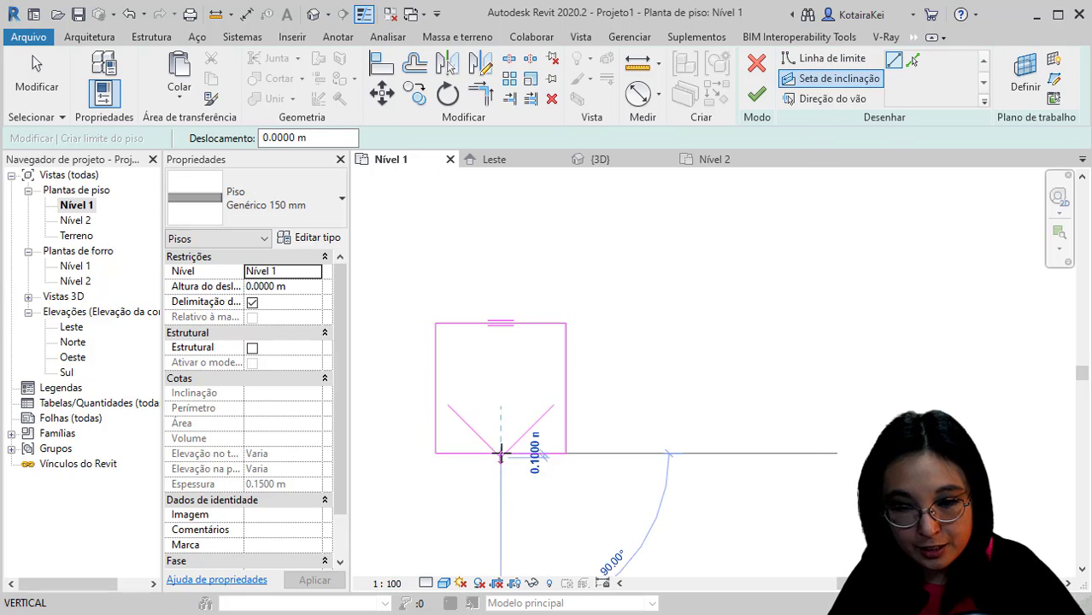
click(501, 323)
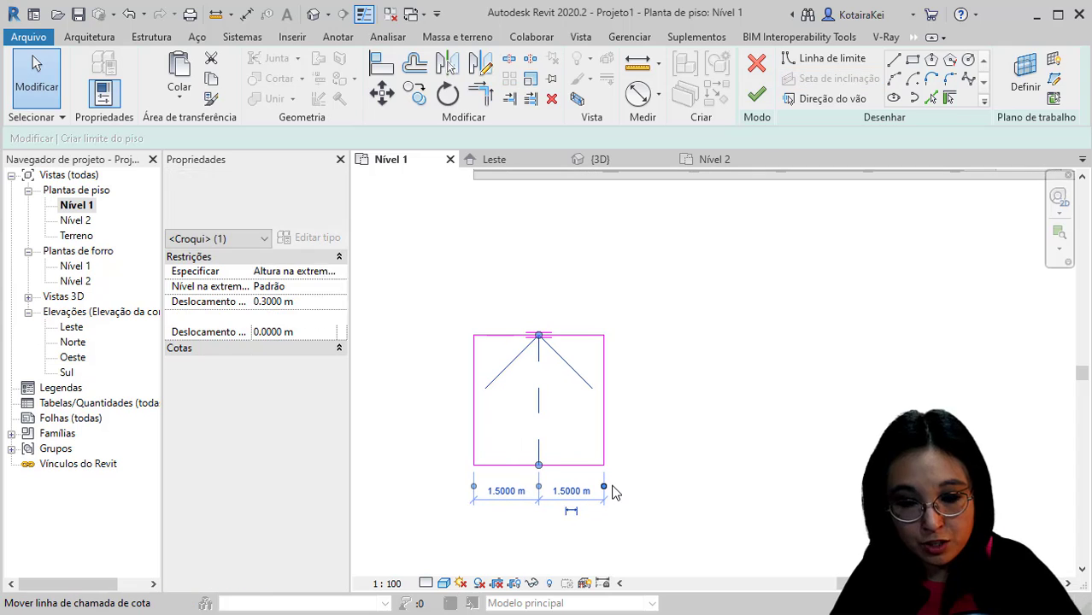
Specify the slope arrow by Inclinação and set its tail level to Nível 1
click(538, 468)
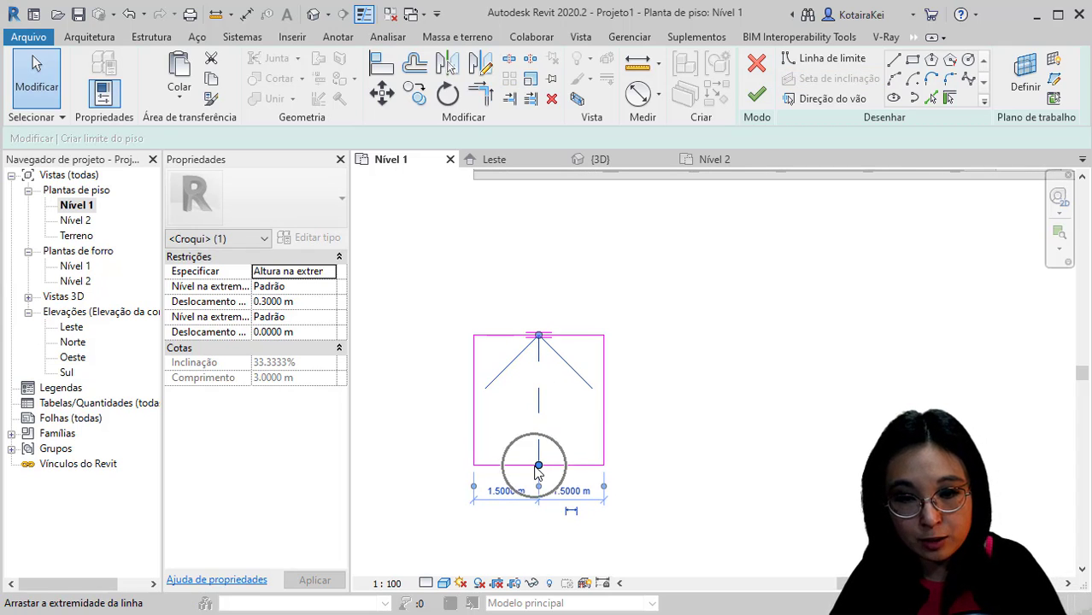
click(540, 338)
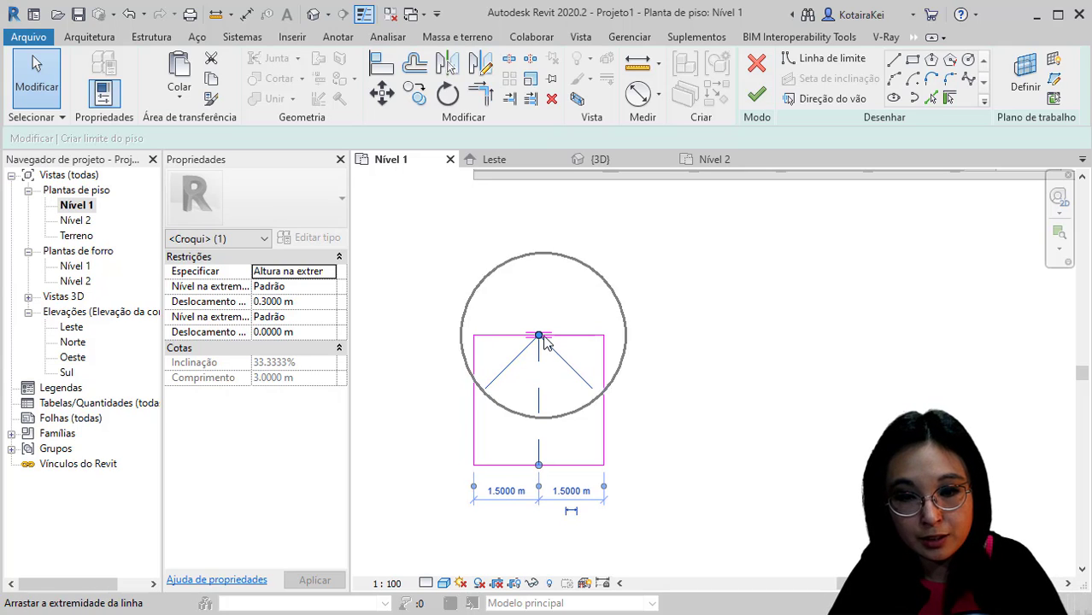
click(317, 272)
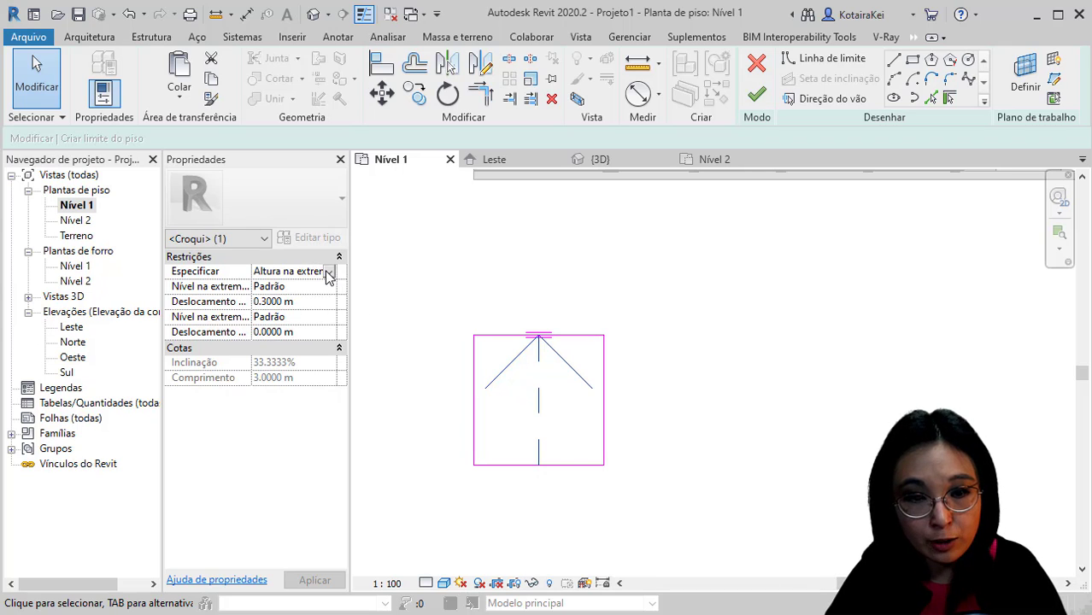
click(329, 272)
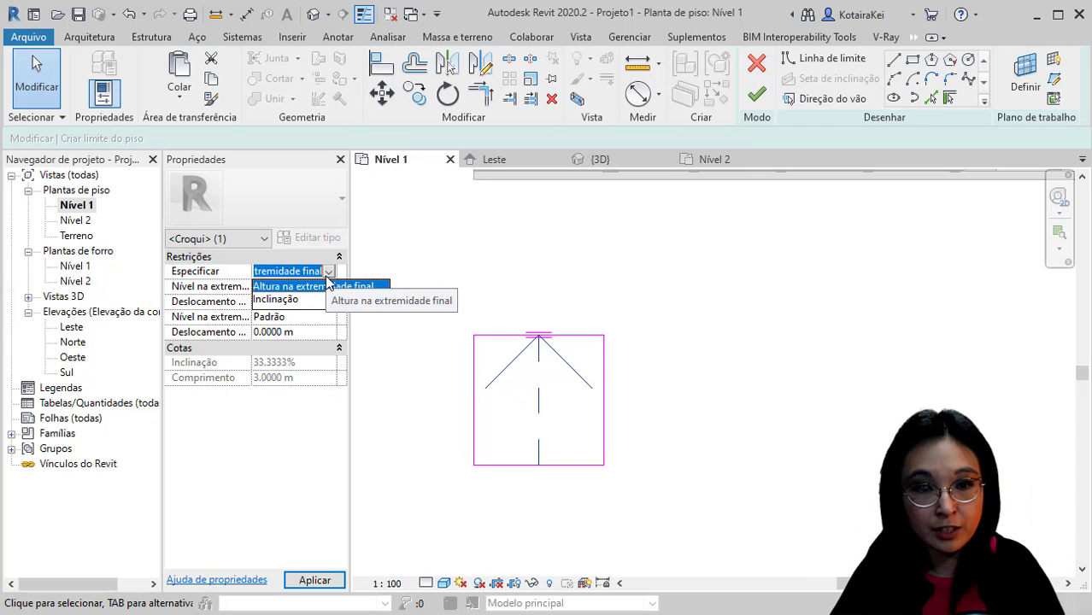
click(287, 300)
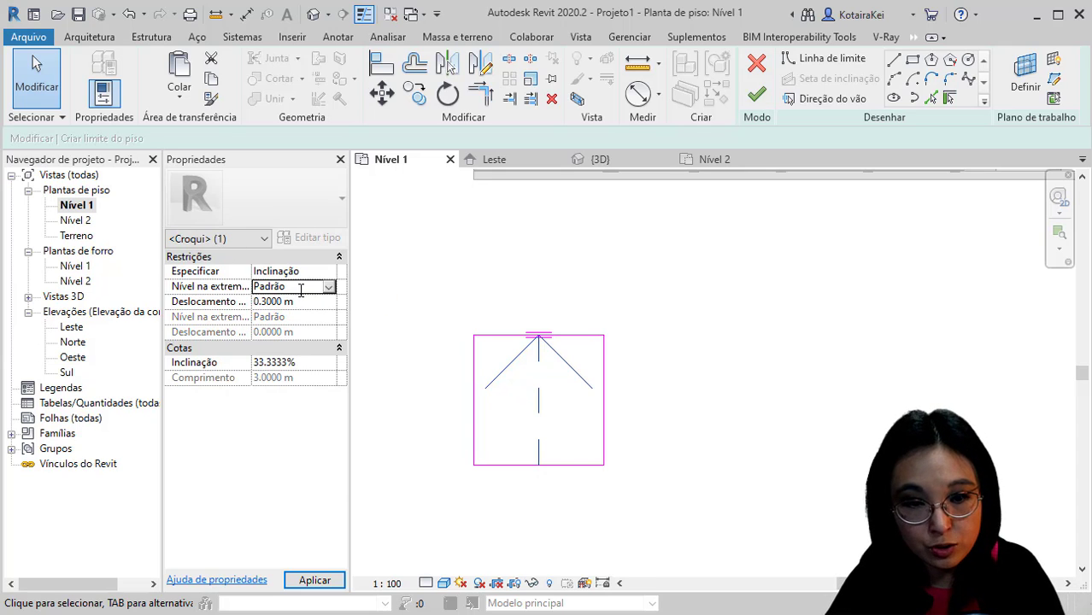
click(538, 455)
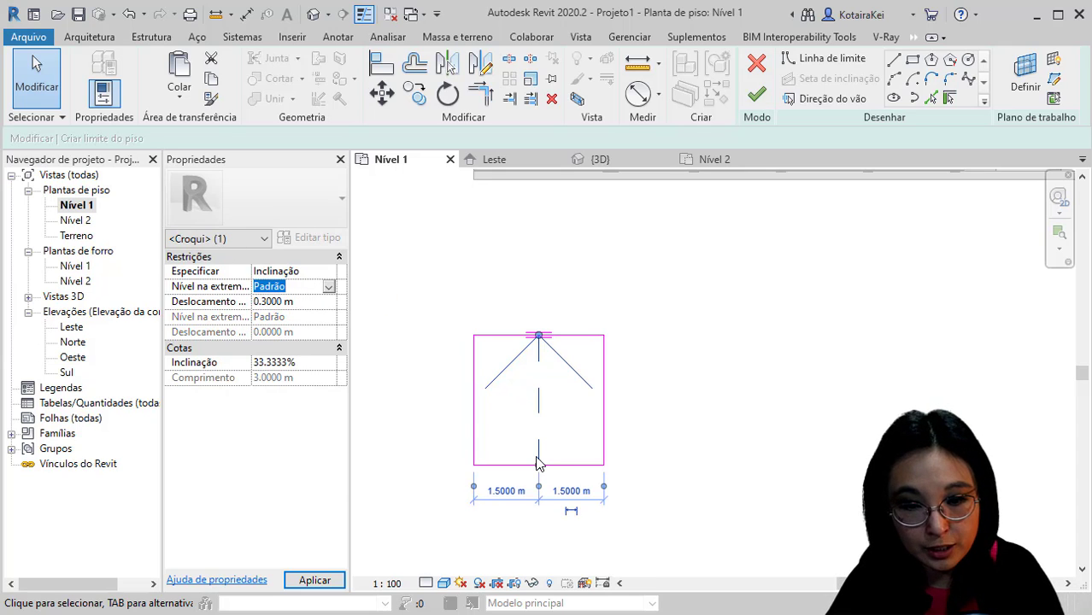
click(329, 287)
click(327, 288)
click(270, 314)
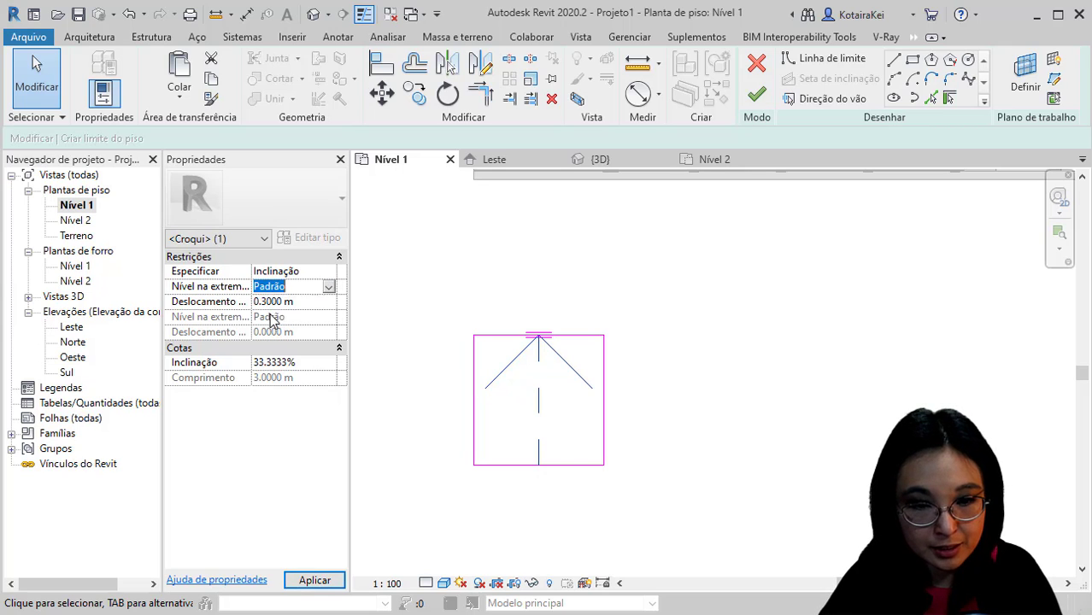
Set the slope arrow's tail offset to 0 m and its slope to 10%
click(314, 303)
text(0)
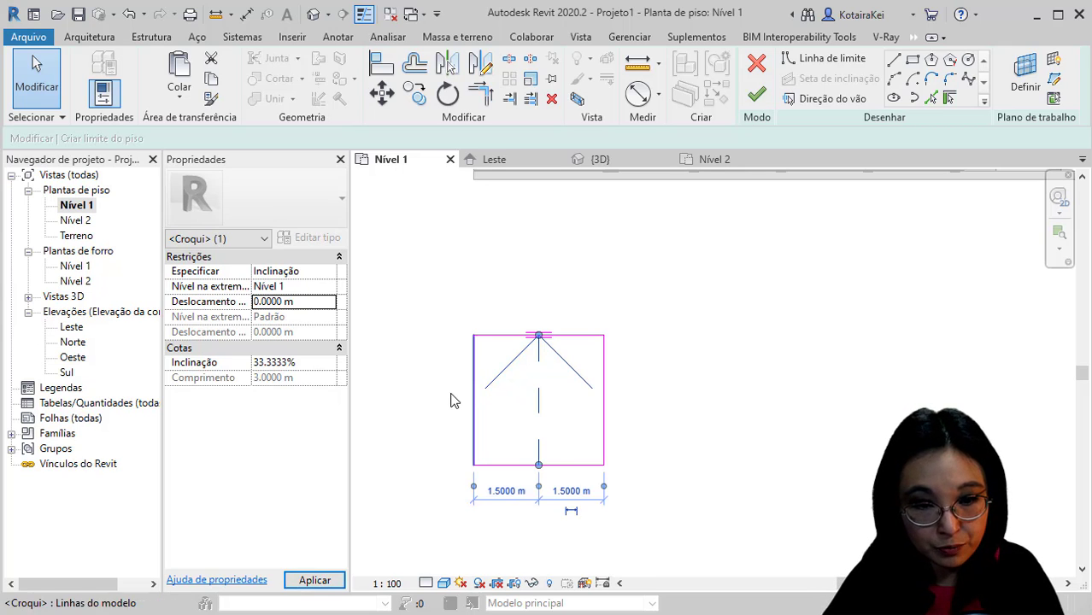
click(318, 363)
text(10)
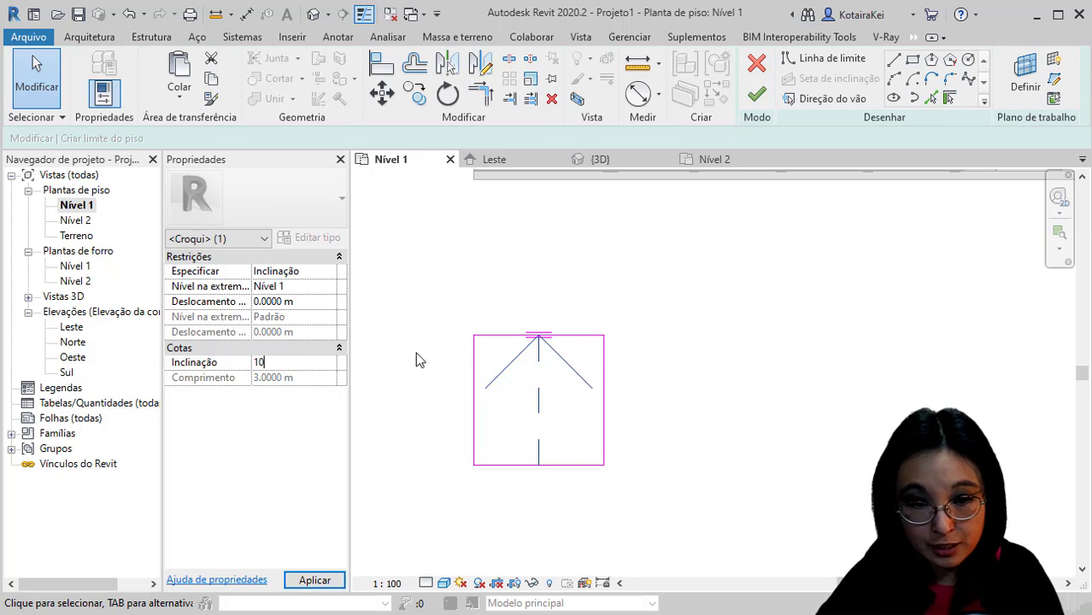
click(551, 342)
key(ctrl)
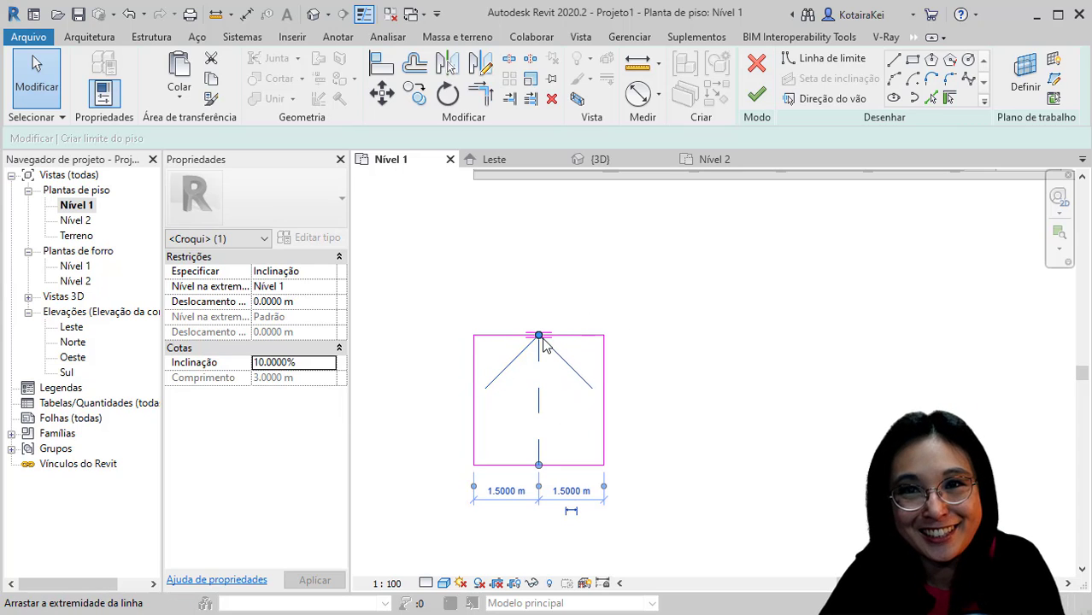
click(285, 364)
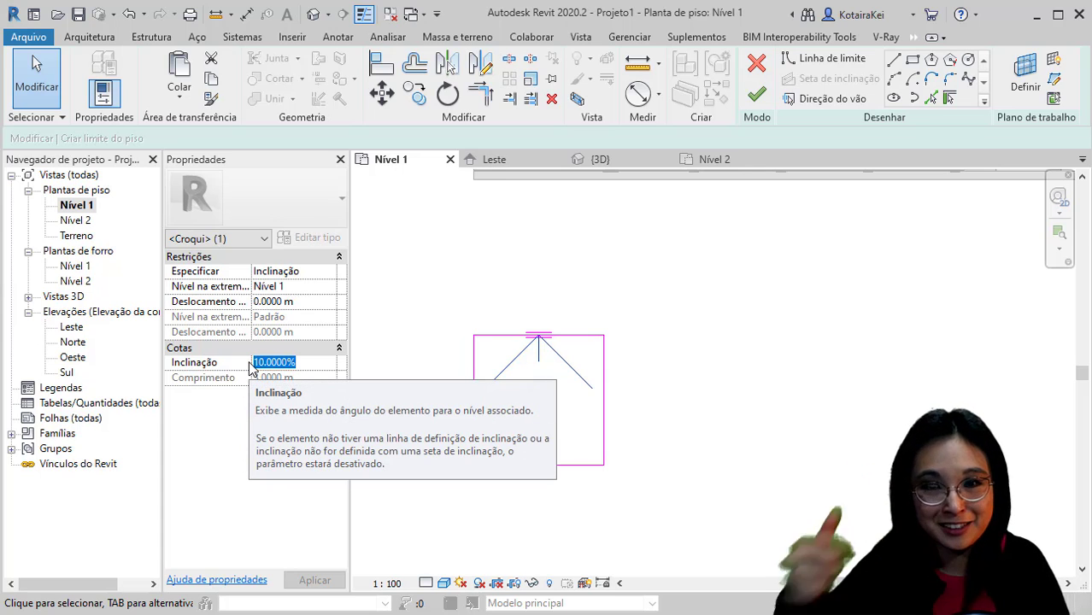
click(320, 274)
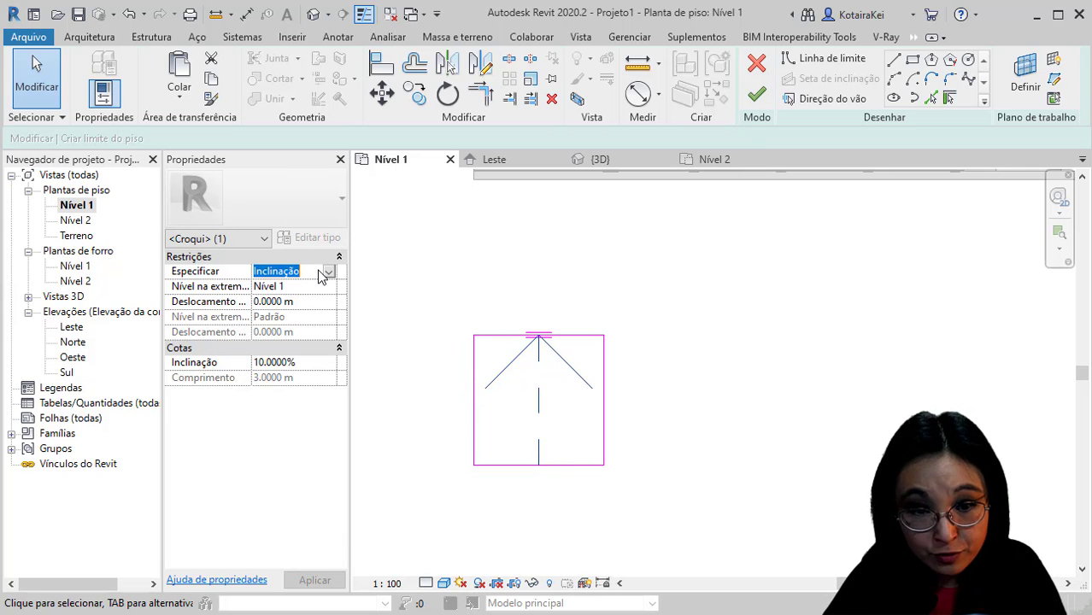
key(Tab)
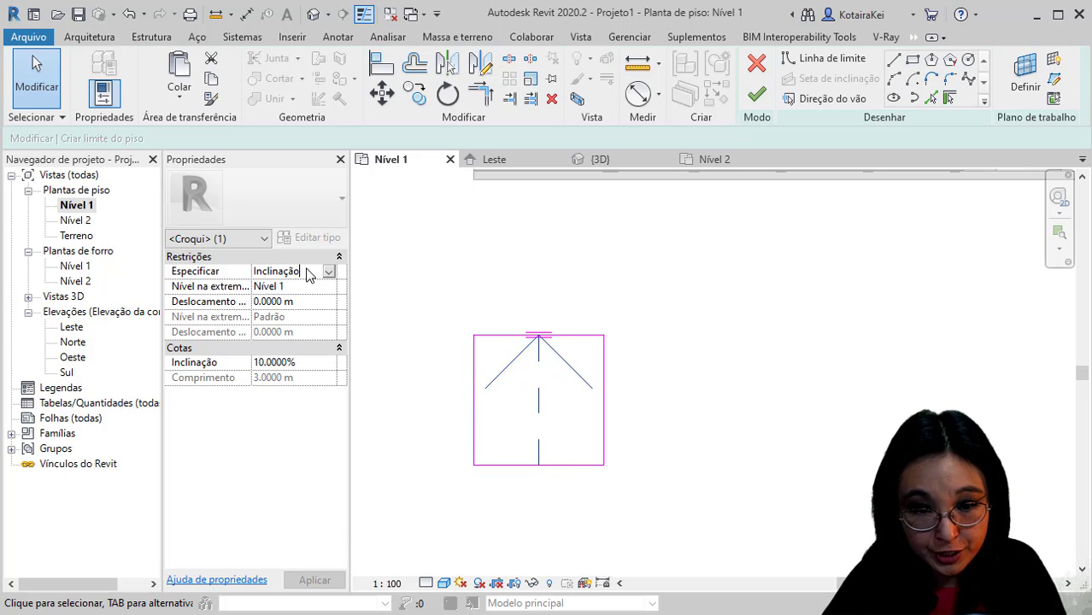
key(Tab)
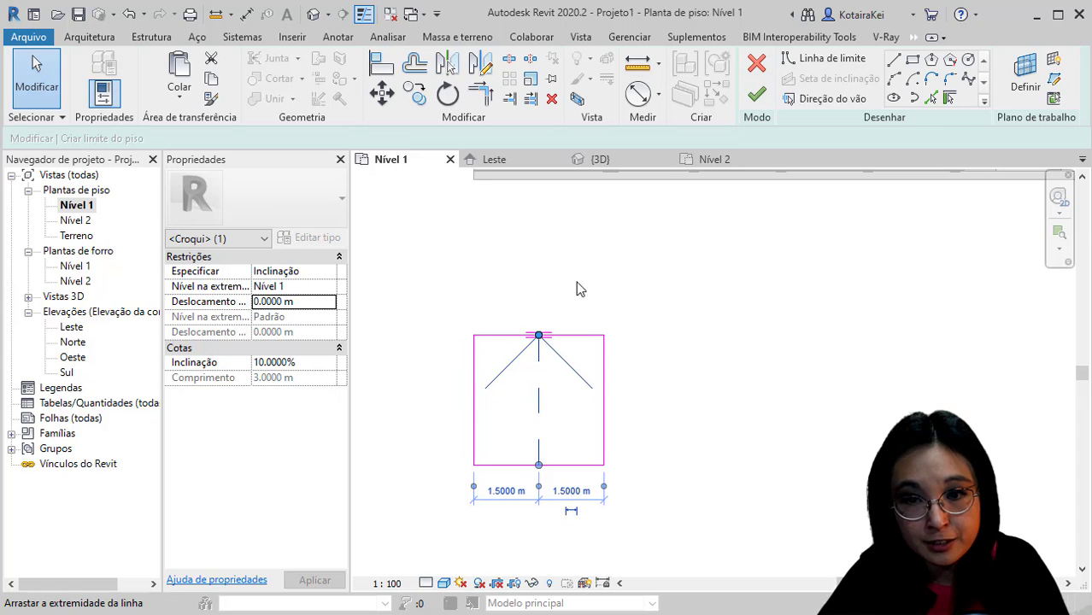
Finish the sloped square floor's sketch and inspect its inclination in the 3D view
click(756, 96)
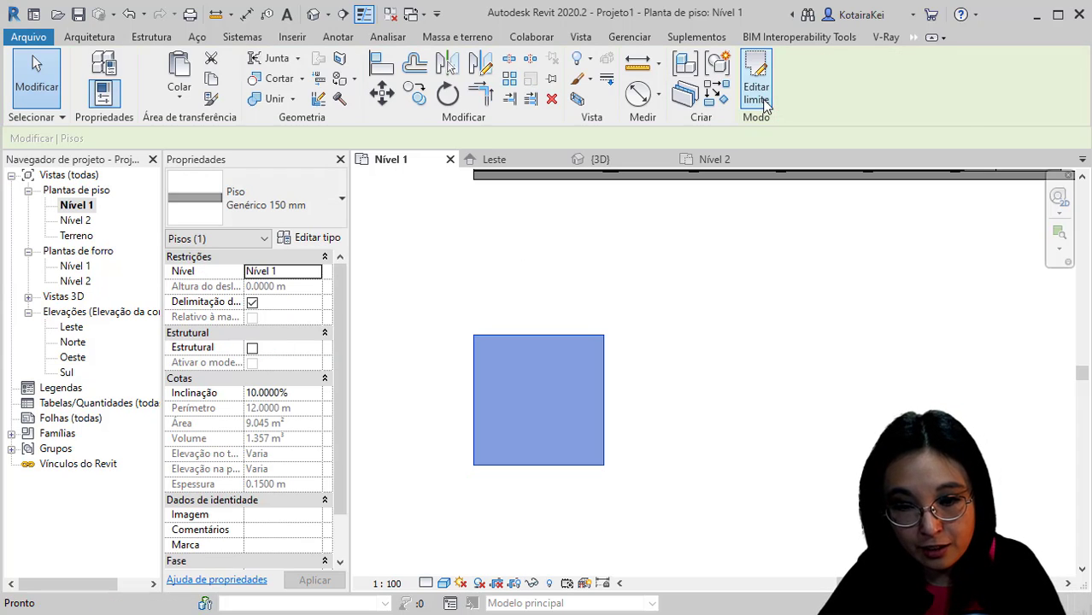
click(314, 13)
shift+middle_drag(873, 365, 684, 325)
click(656, 326)
shift+middle_drag(707, 360, 615, 325)
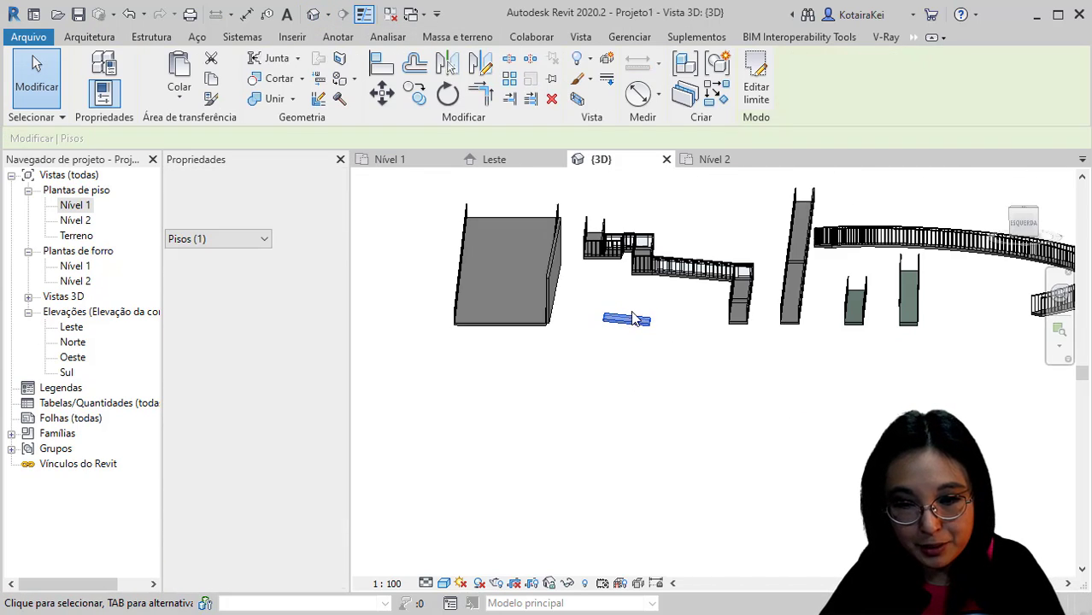
click(1025, 228)
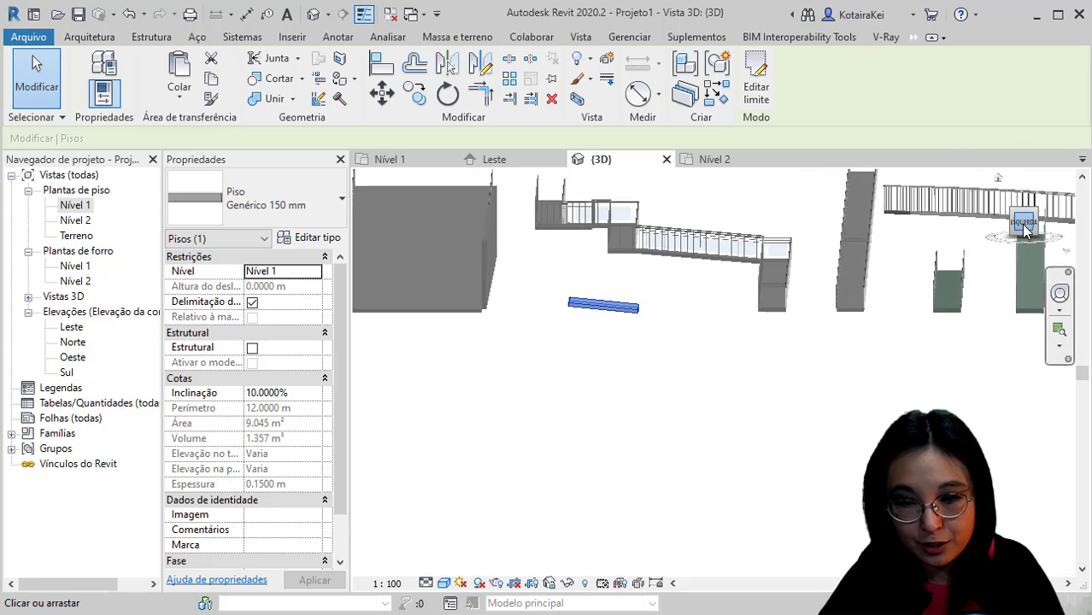
middle_drag(695, 466, 659, 427)
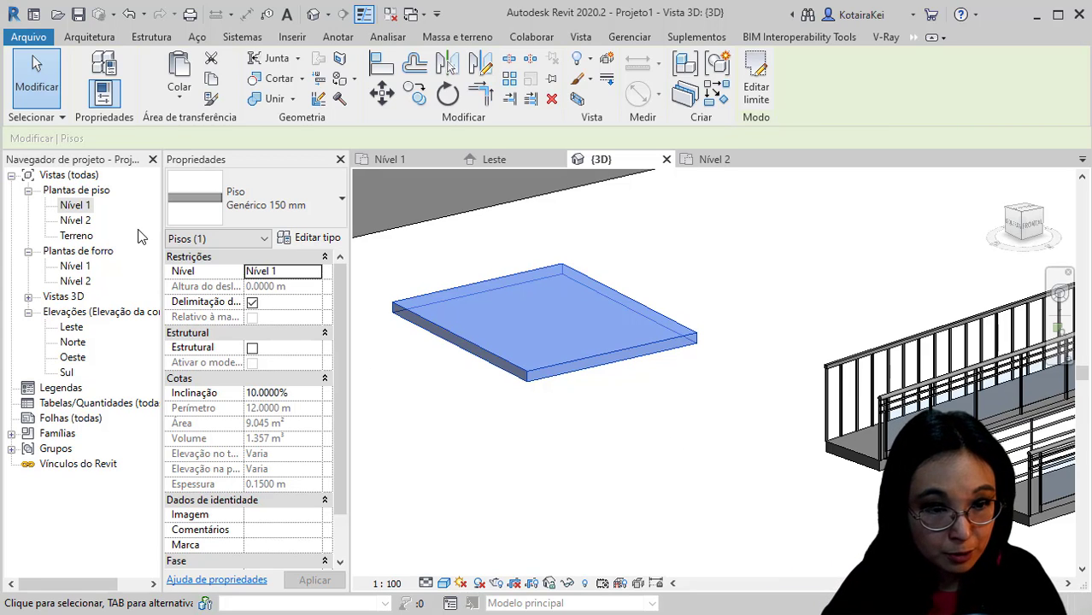
On the Nível 1 plan, start a new floor and sketch a rectangular boundary about 11.3 m by 2.2 m in the empty area beside the ramps
double_click(72, 207)
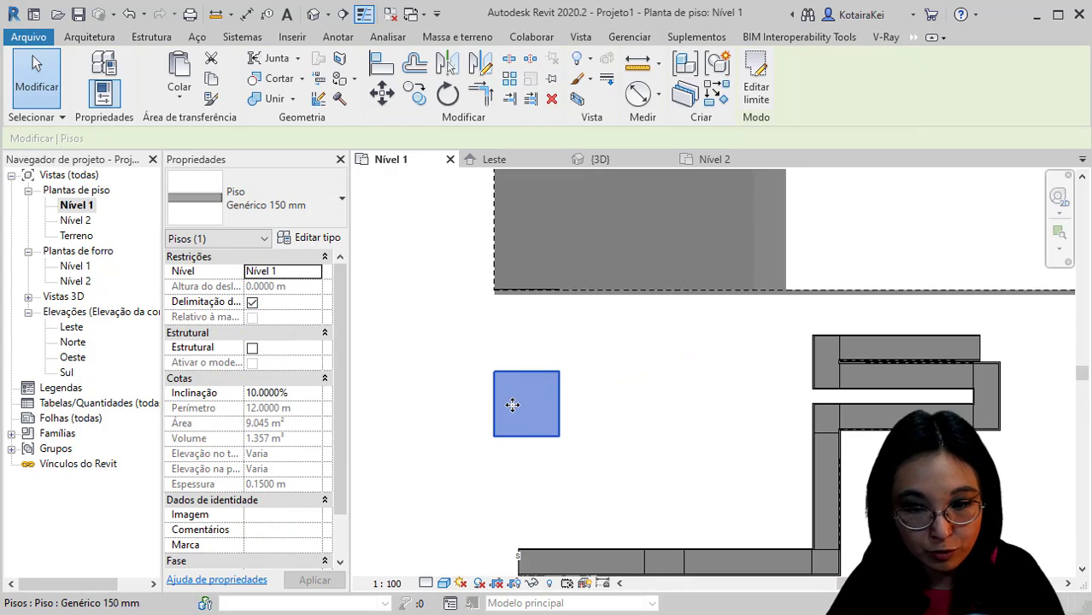
middle_drag(700, 393, 580, 288)
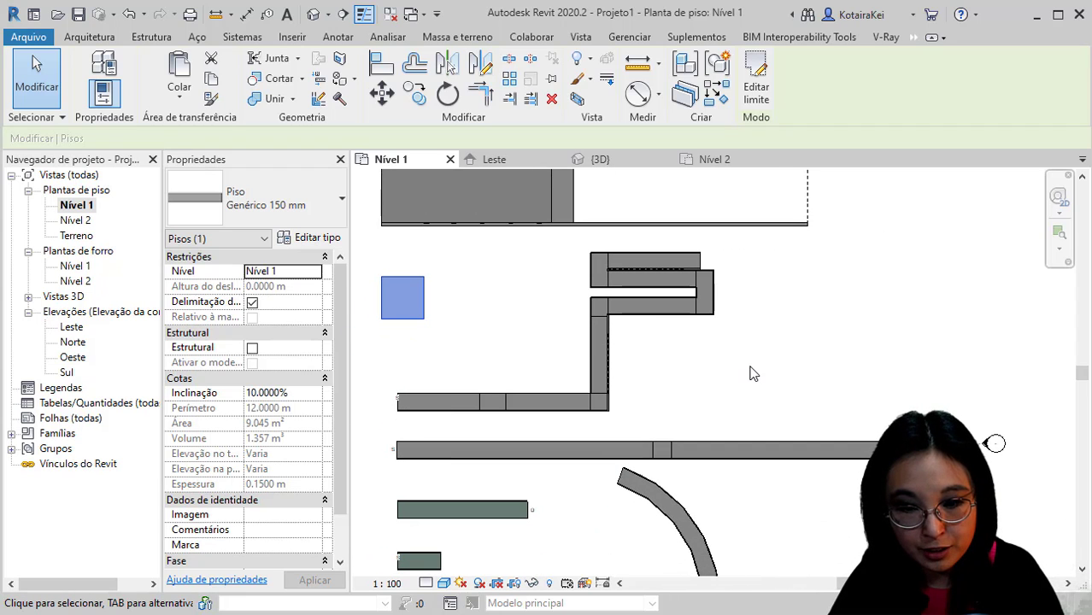
middle_drag(749, 349, 671, 368)
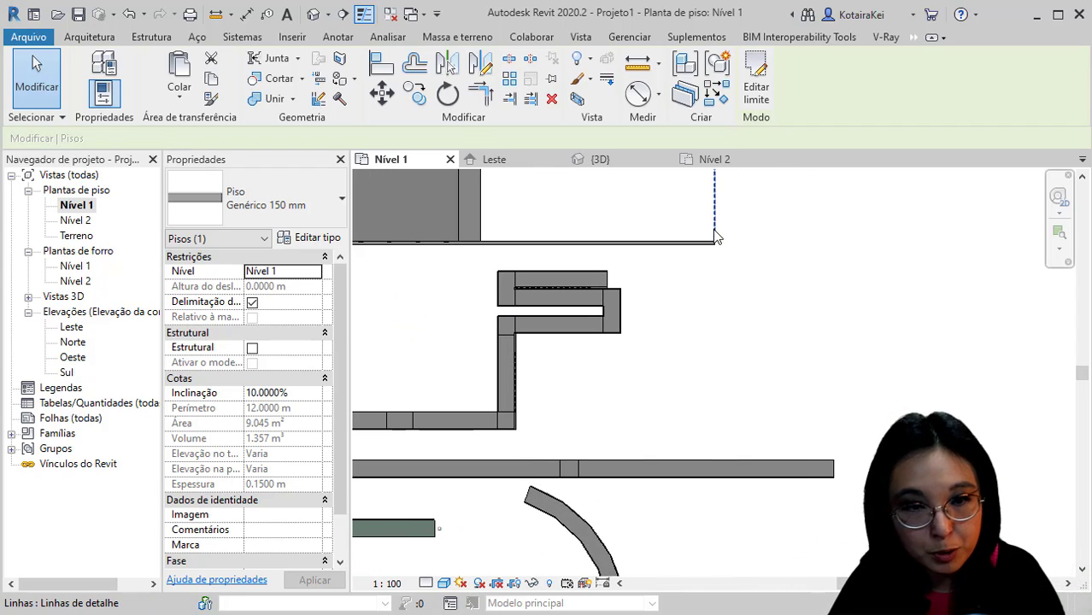
click(88, 37)
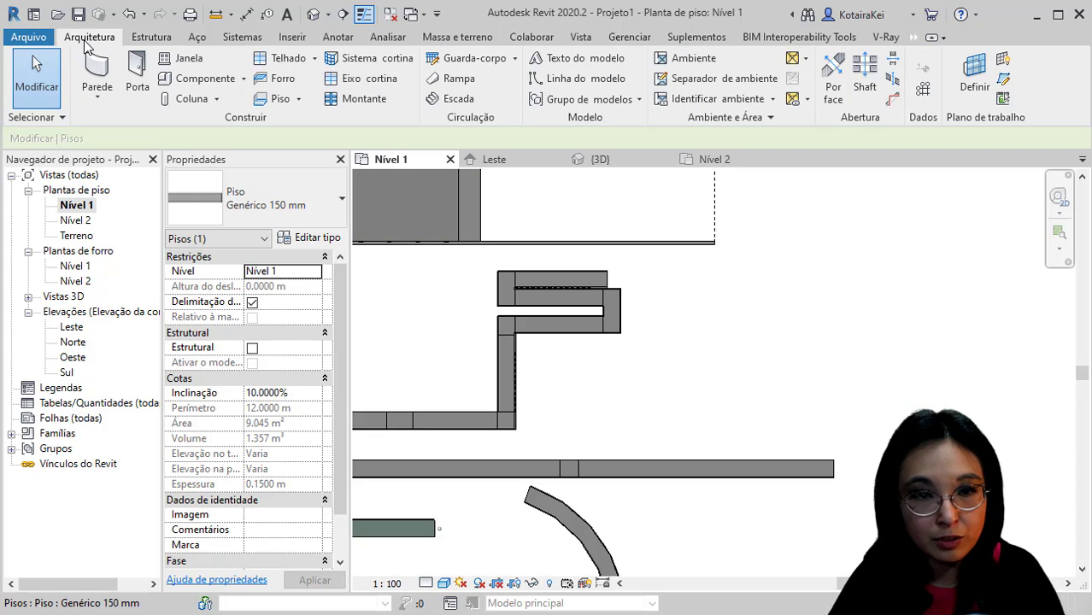
click(285, 100)
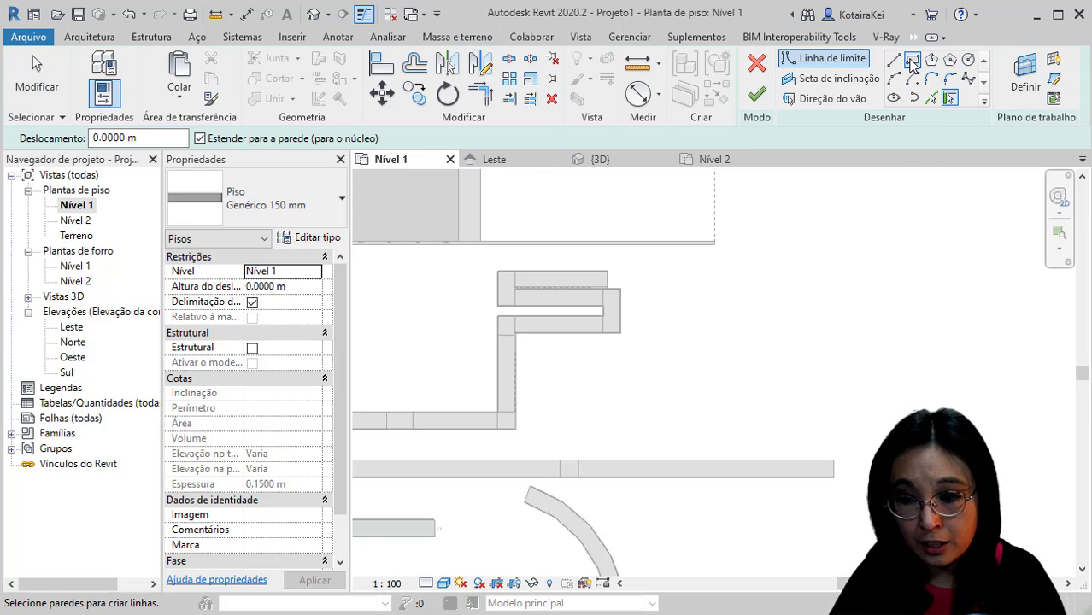
click(913, 62)
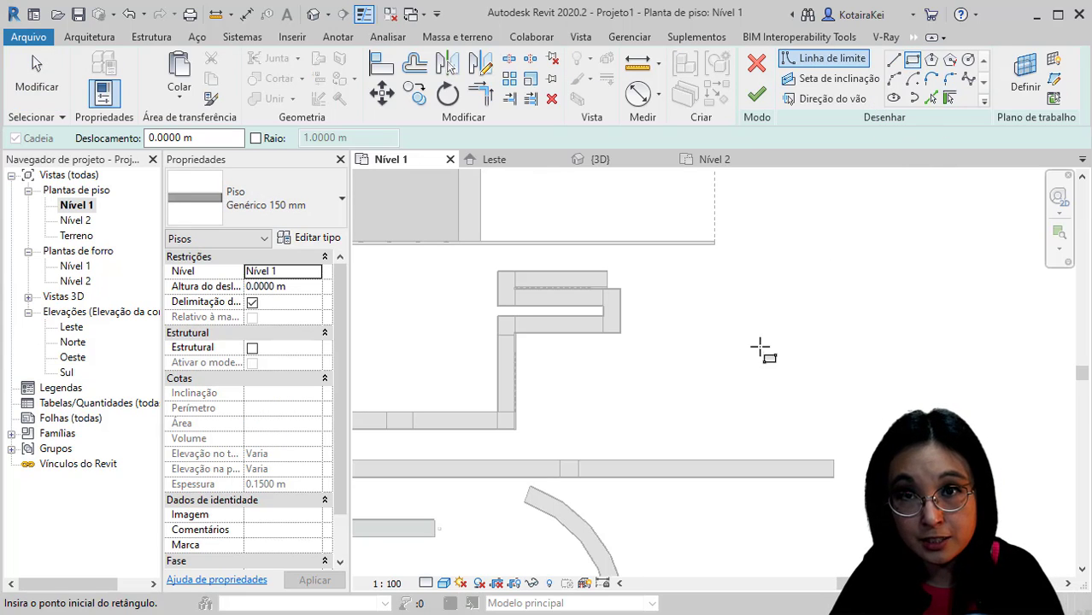
middle_drag(760, 350, 635, 331)
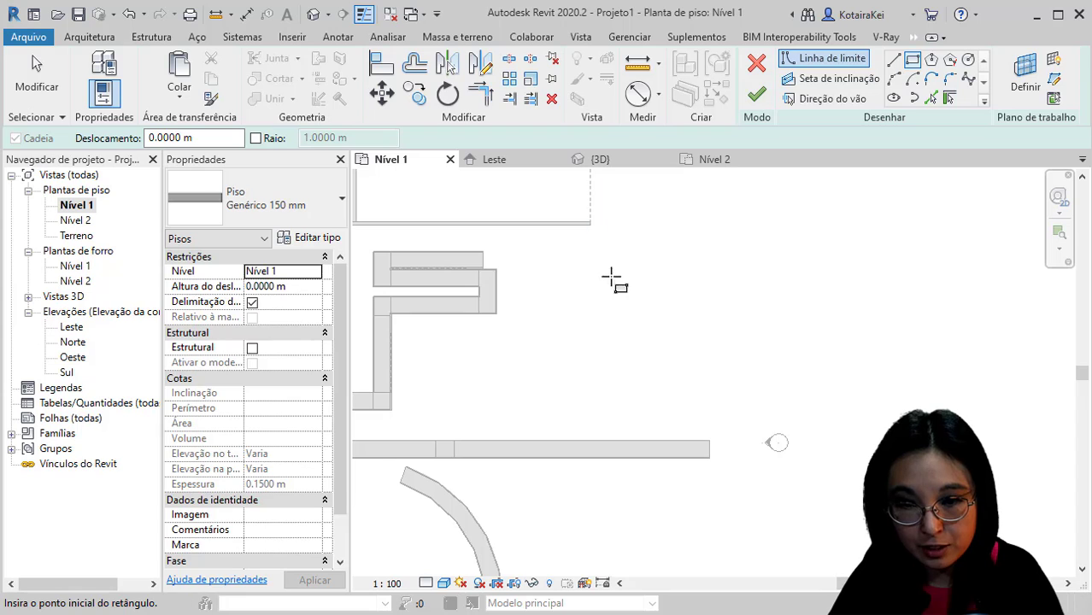
middle_drag(612, 278, 610, 341)
click(566, 348)
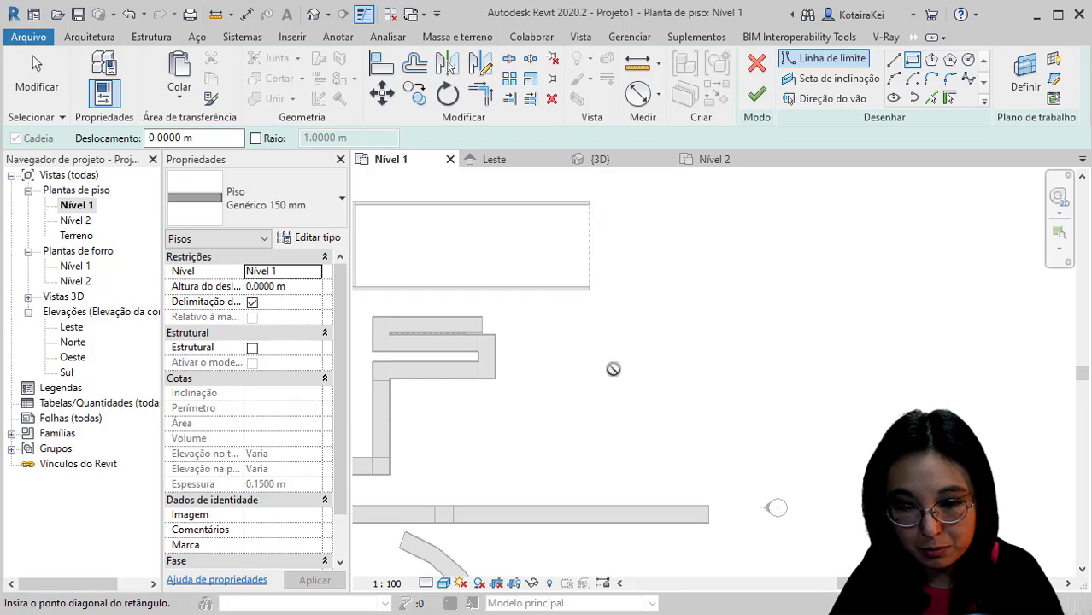
click(728, 380)
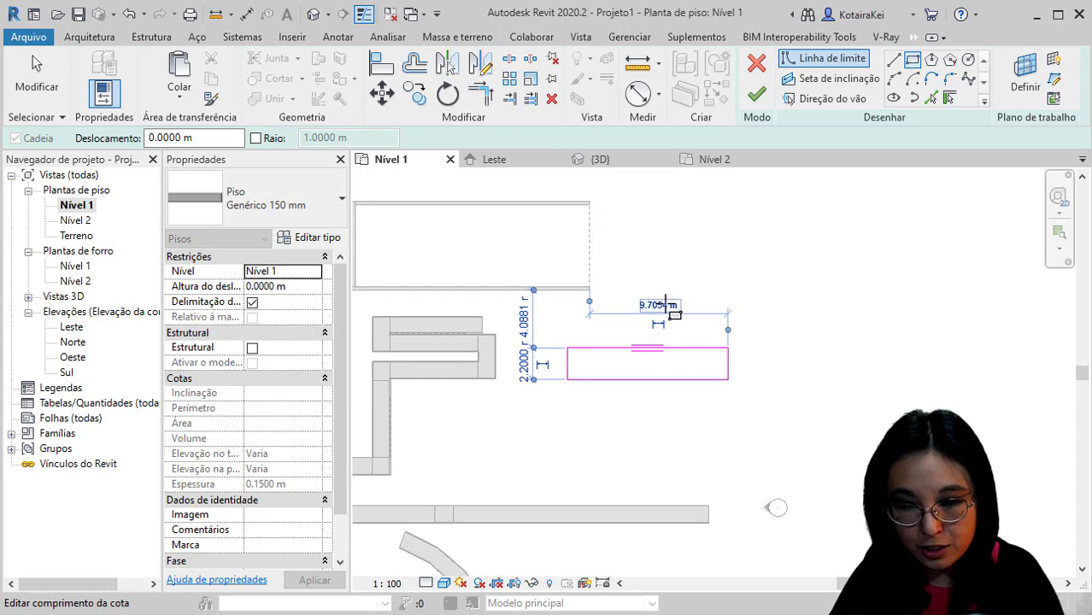
Reference the horizontal dimension to the rectangle's own left edge and set its length to 10 m
click(666, 305)
scroll(646, 373, up, 2)
middle_drag(639, 371, 606, 363)
click(565, 249)
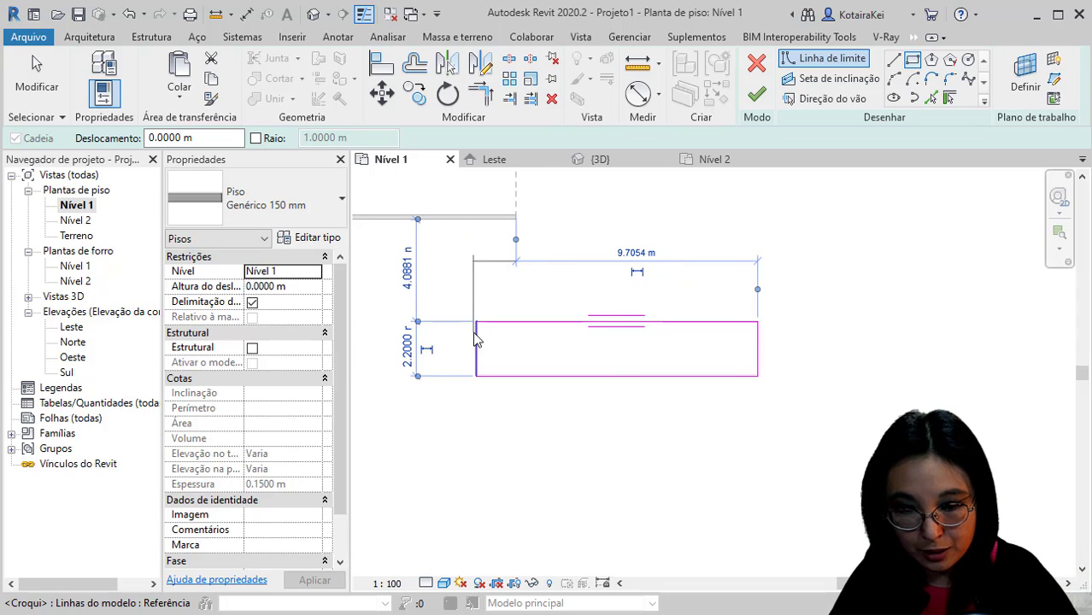
drag(485, 331, 476, 334)
click(617, 253)
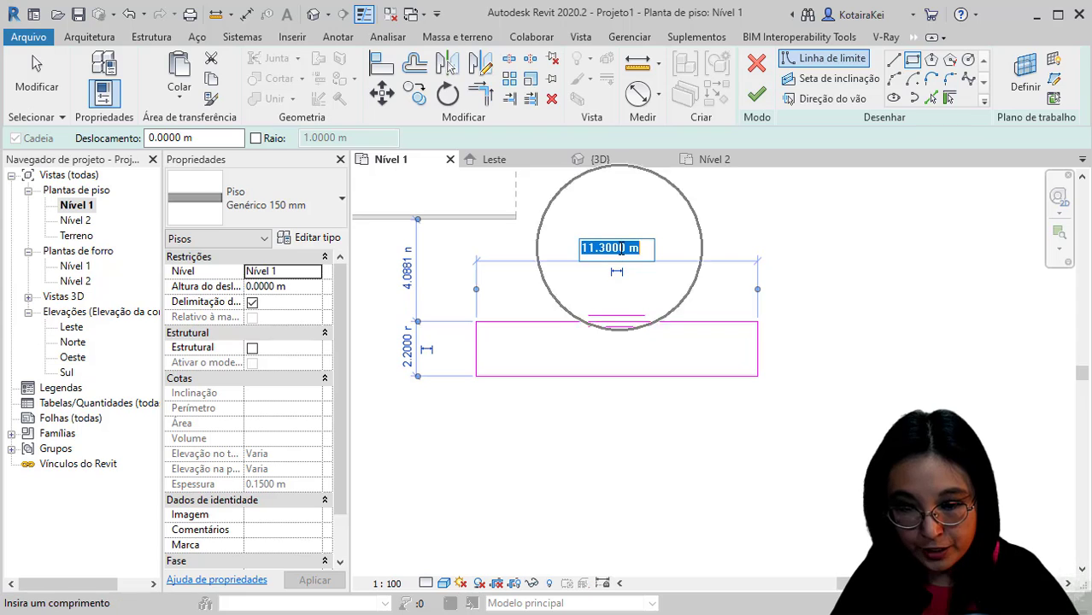
text(10)
key(Return)
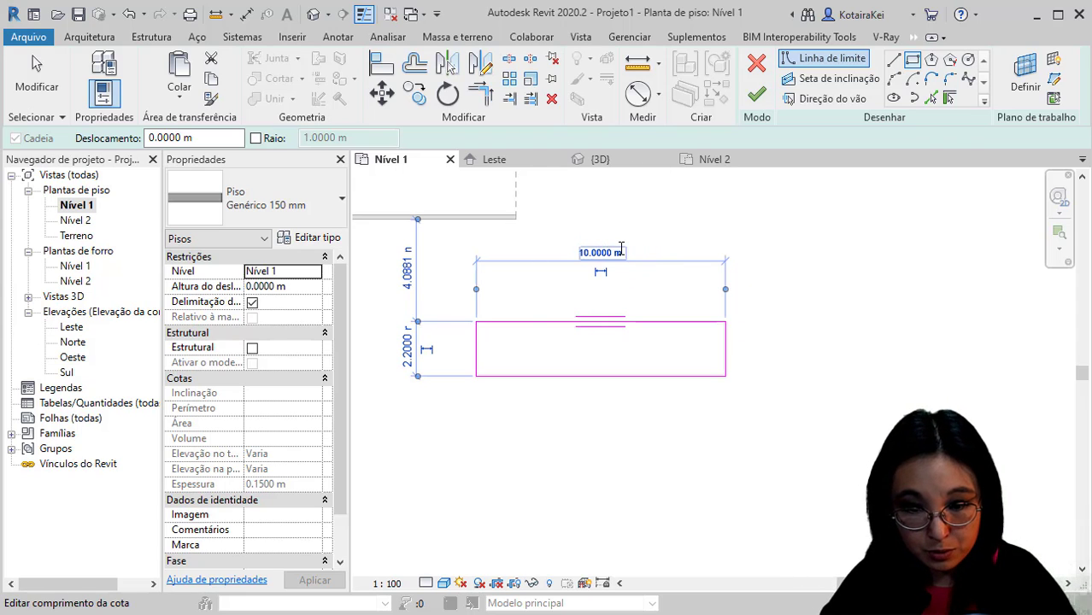
Set the rectangle's height to 3 m and finish the floor sketch
click(408, 350)
text(3)
key(Return)
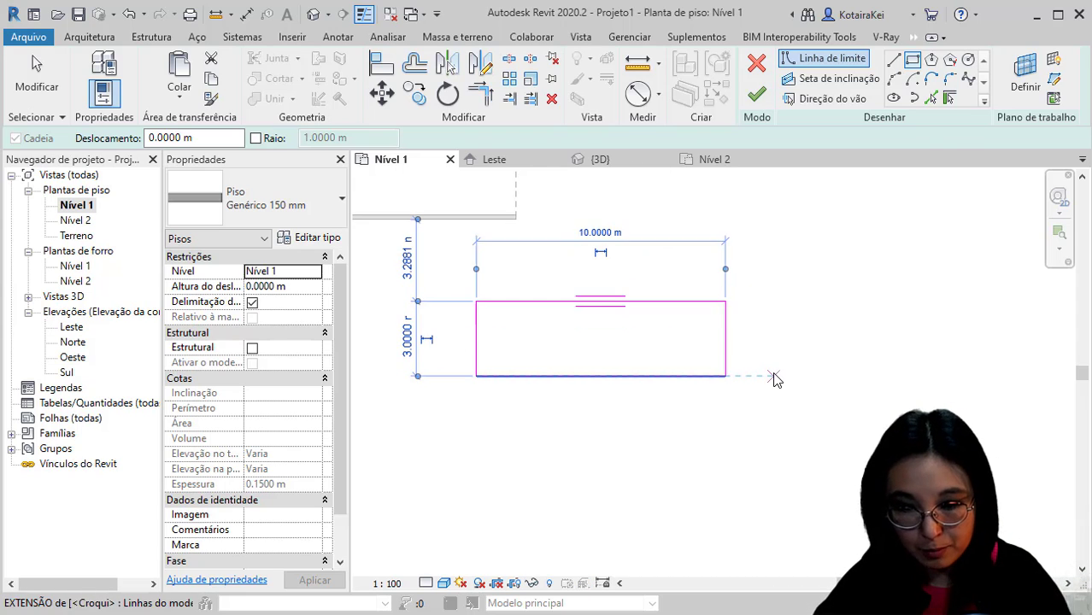
scroll(648, 360, up, 3)
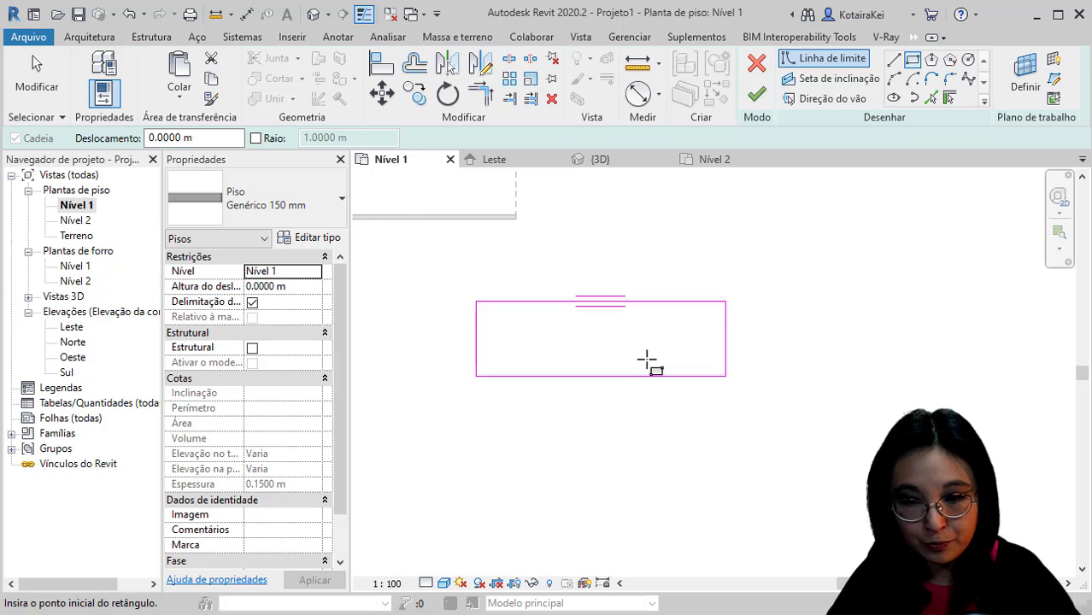
middle_drag(627, 360, 603, 357)
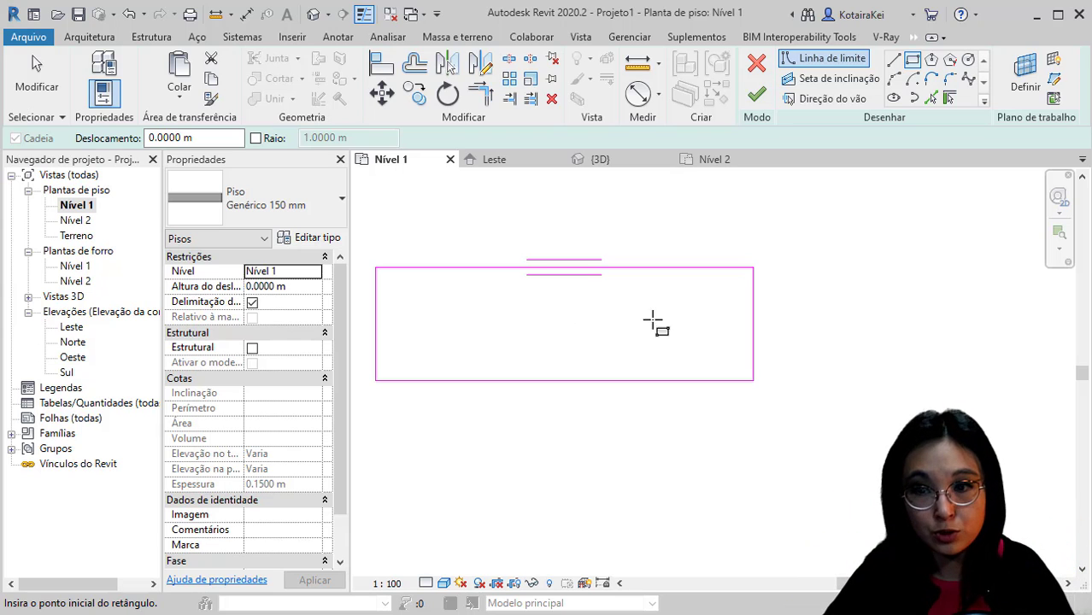
click(756, 94)
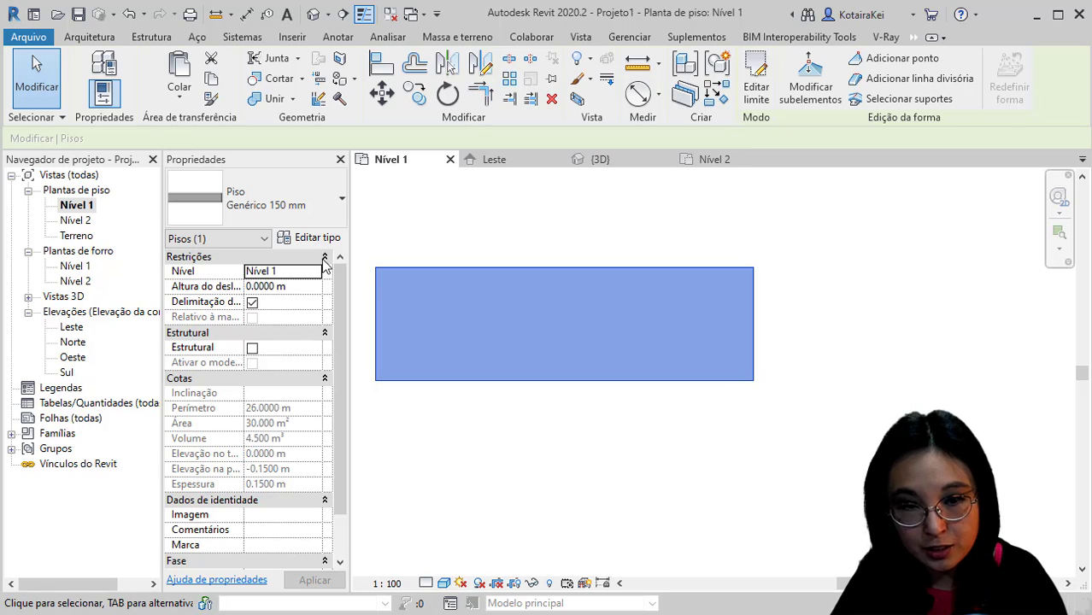
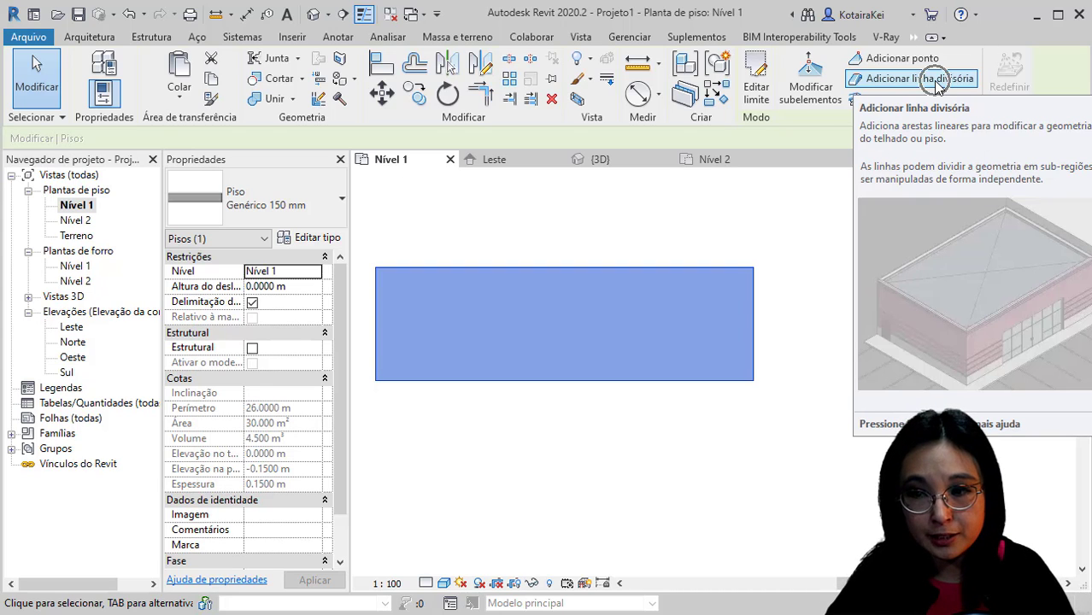
Draw chained split lines from the floor's lower edge: about 1.8 m at 45°, 2 m horizontally, and diagonally back down to that edge
click(936, 84)
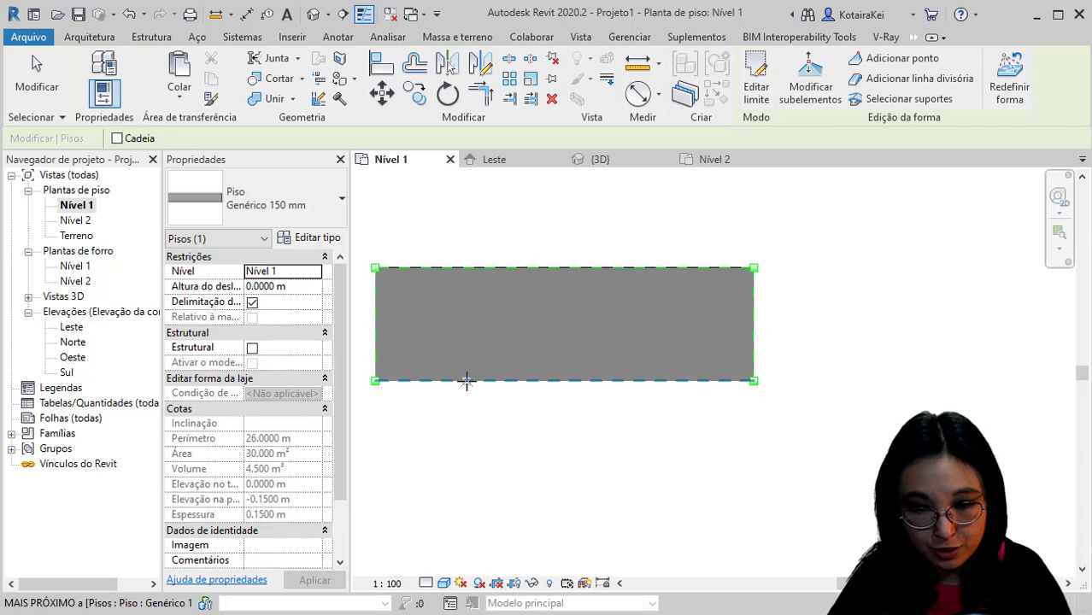
click(465, 381)
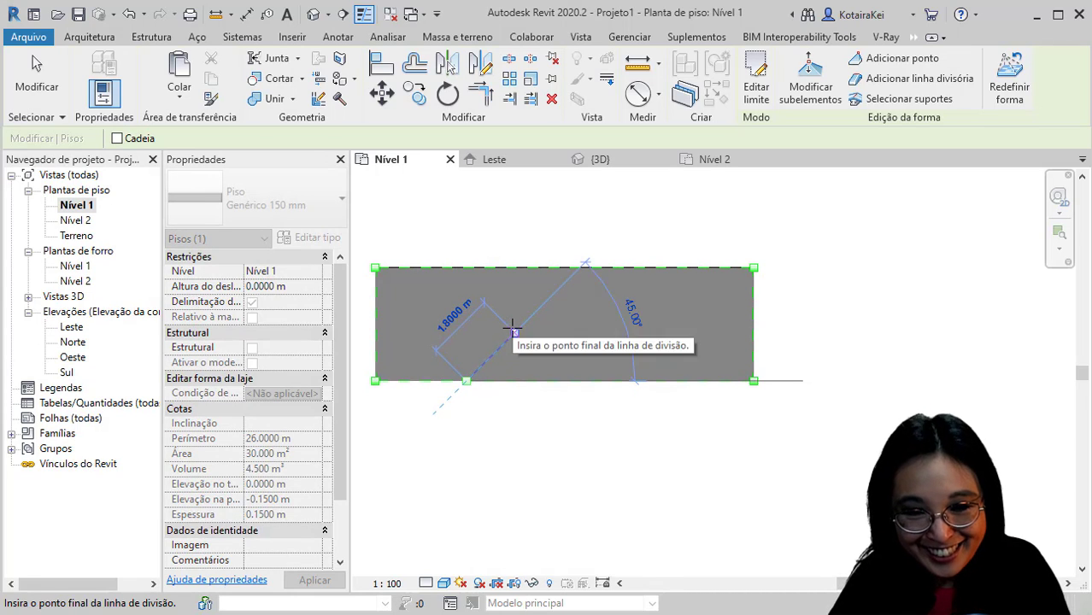
click(514, 332)
click(128, 139)
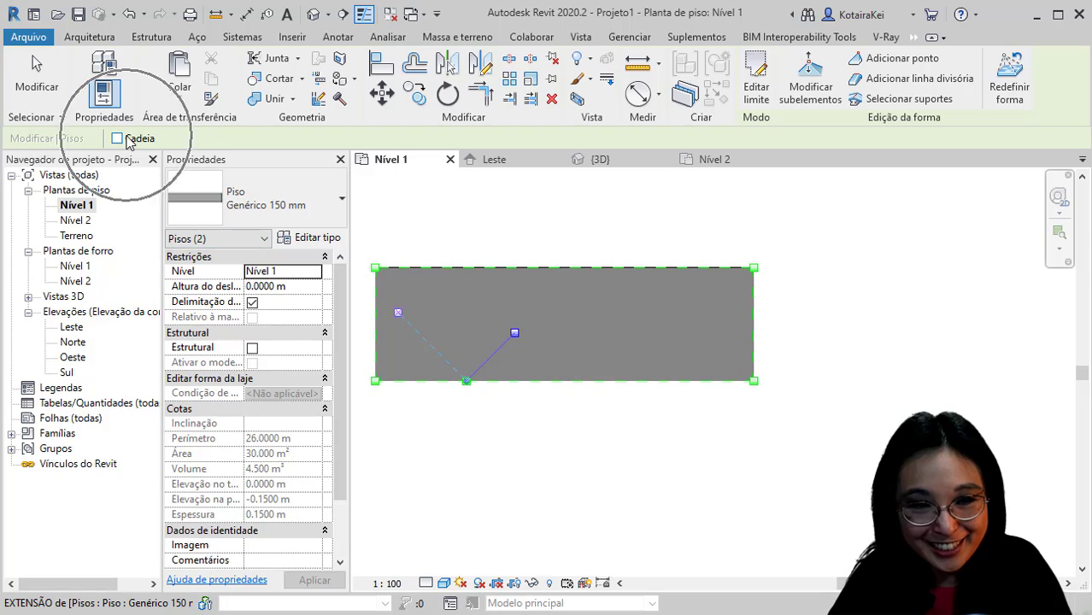
click(512, 332)
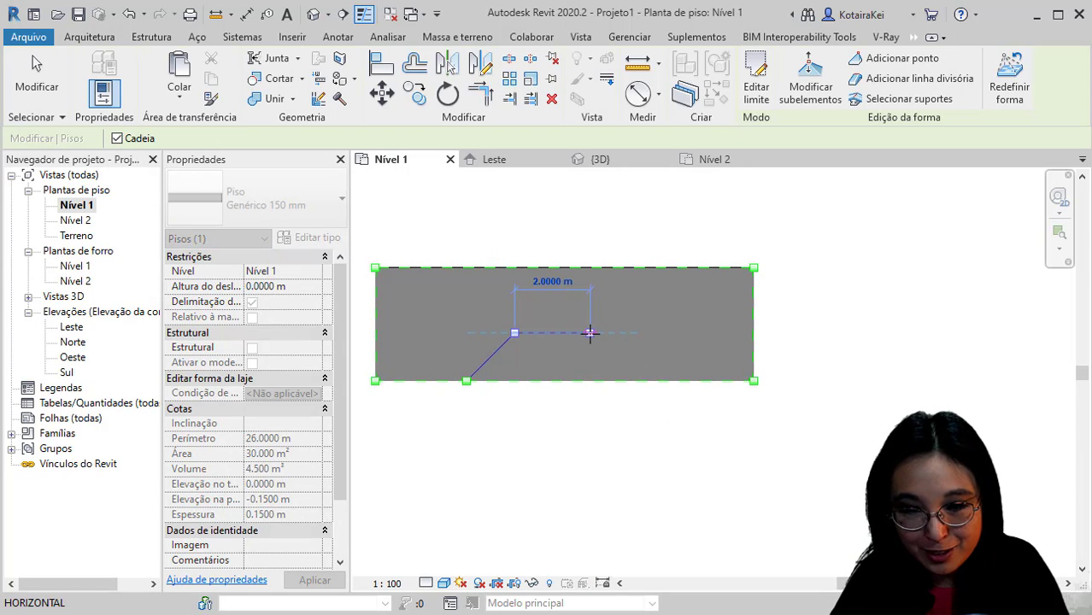
click(589, 332)
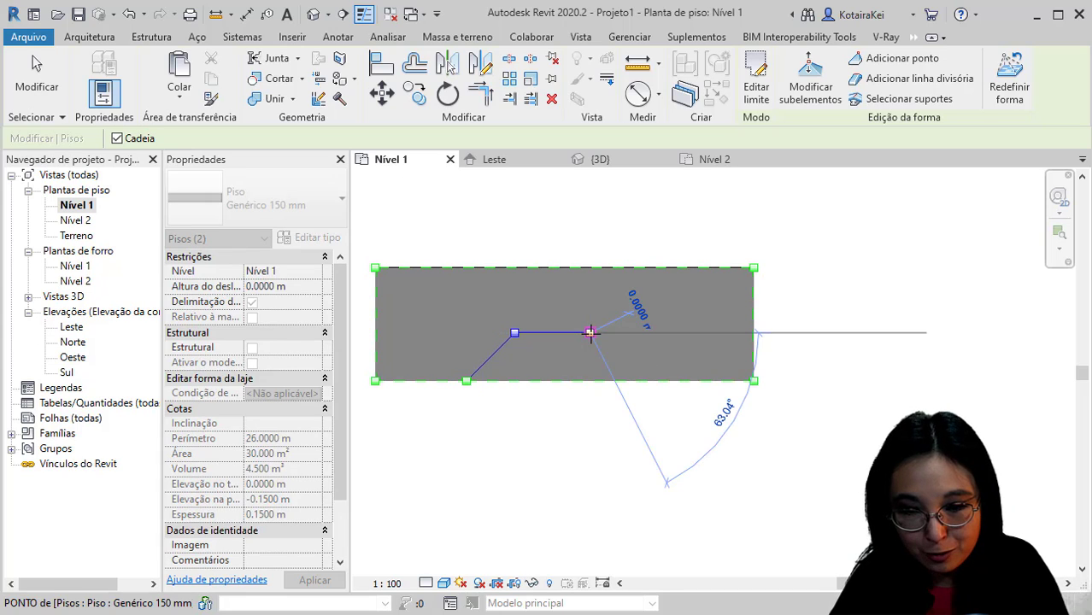
click(636, 381)
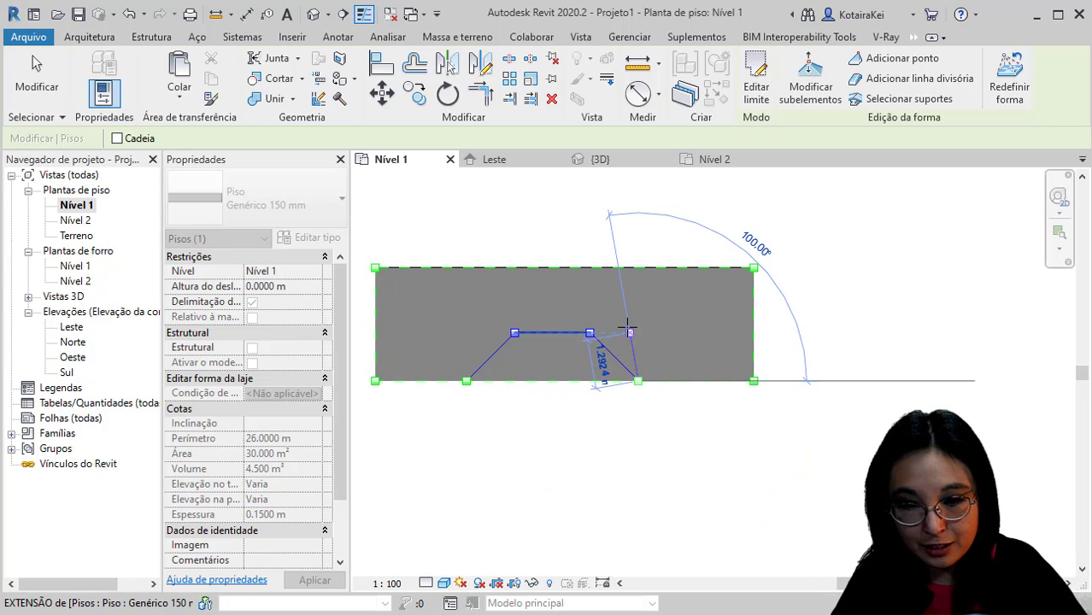
key(Escape)
key(Escape)
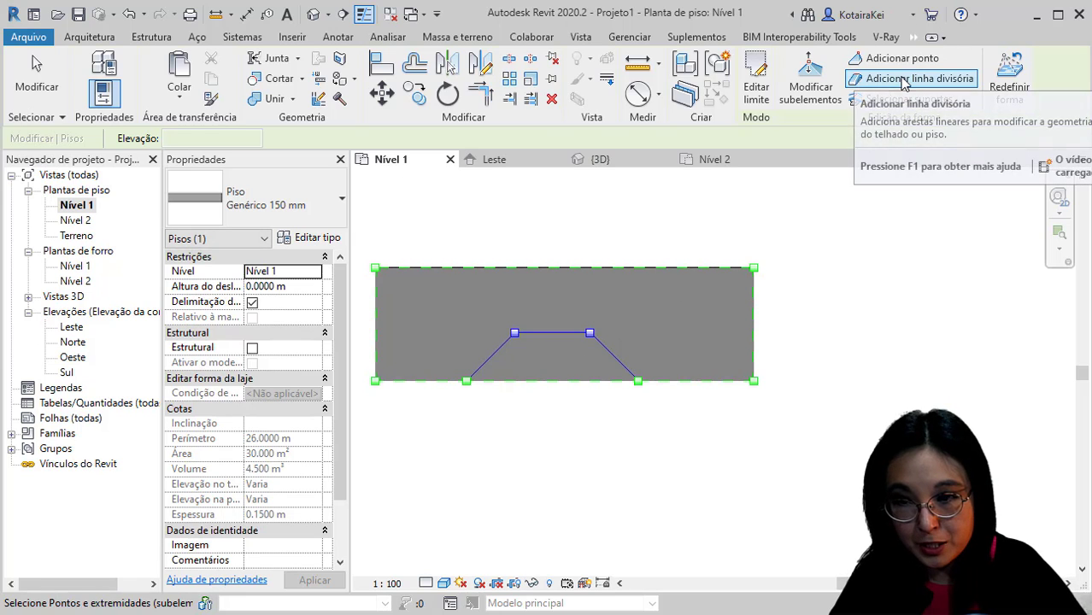
Add vertical split lines from both upper corners of the trapezoid straight down to the floor's lower edge
click(902, 77)
click(514, 333)
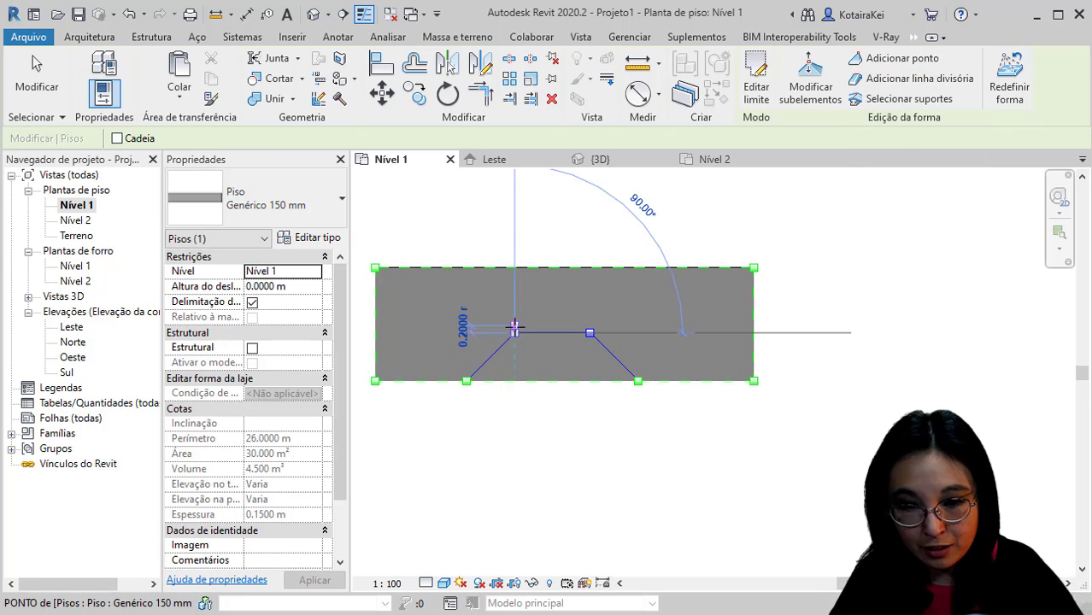
click(514, 381)
key(Escape)
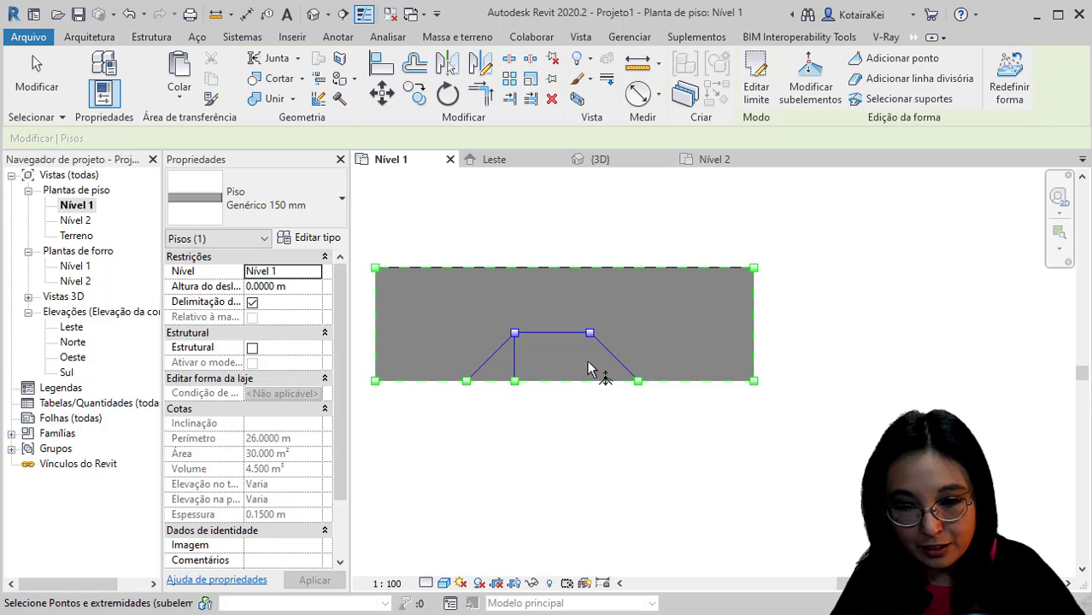
click(912, 78)
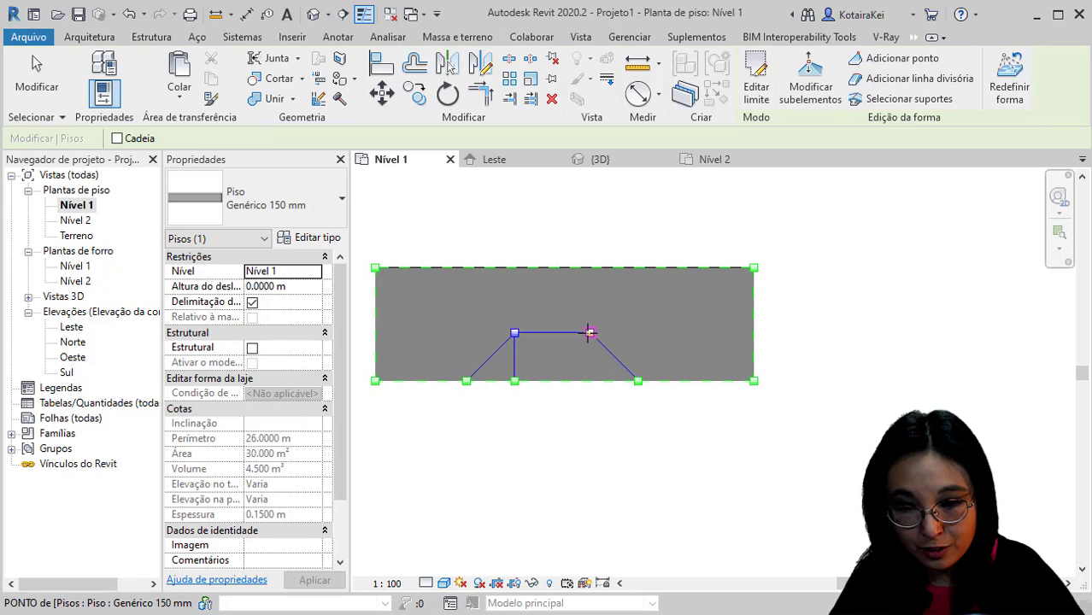
click(590, 332)
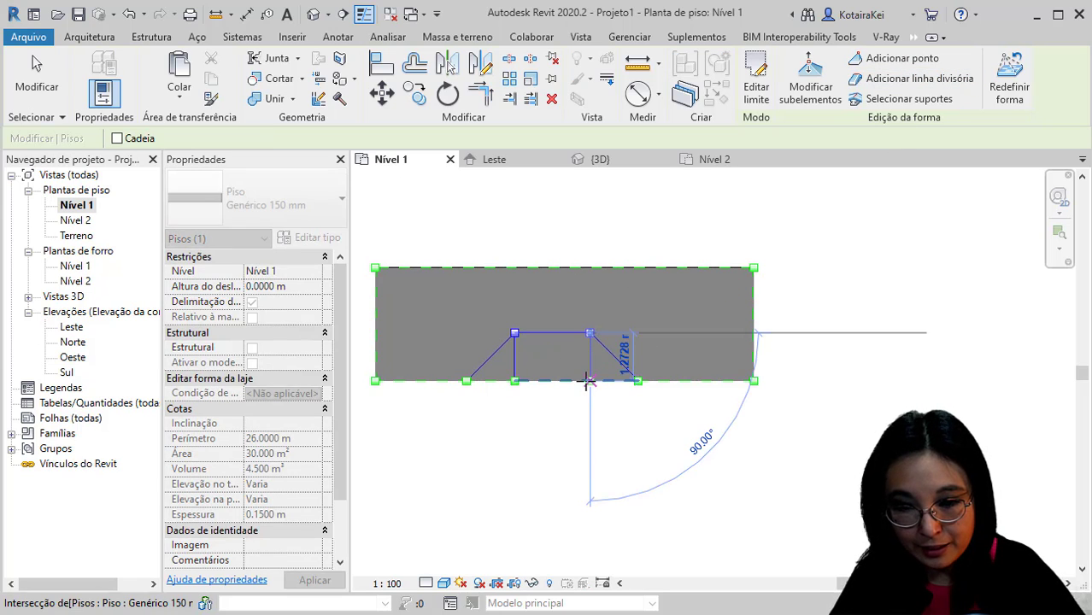
click(590, 381)
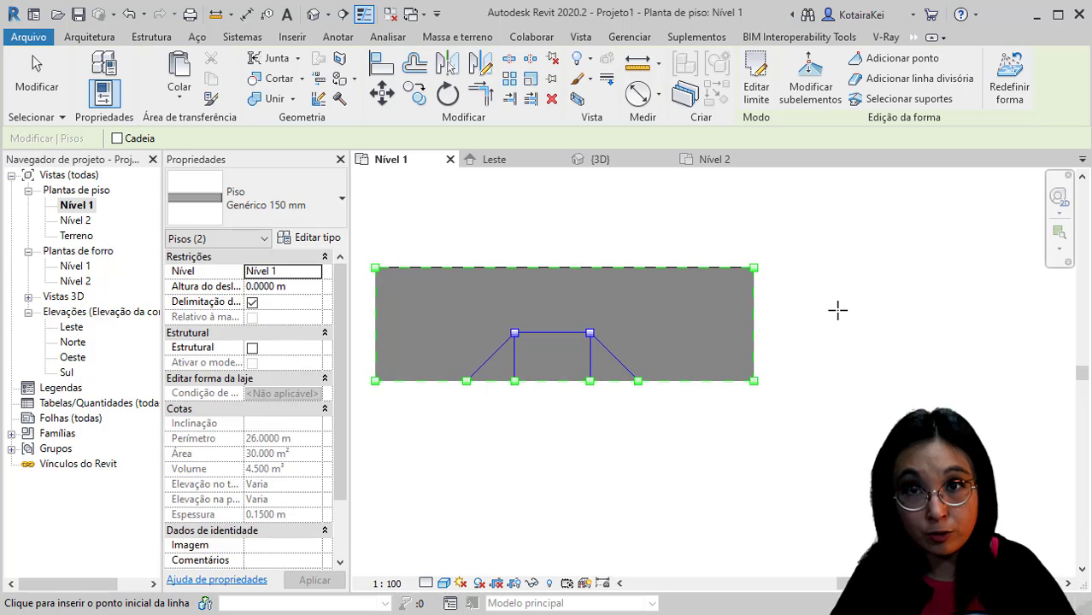
Open the default 3D view, bring the split floor close, and end the split-line editing
click(319, 16)
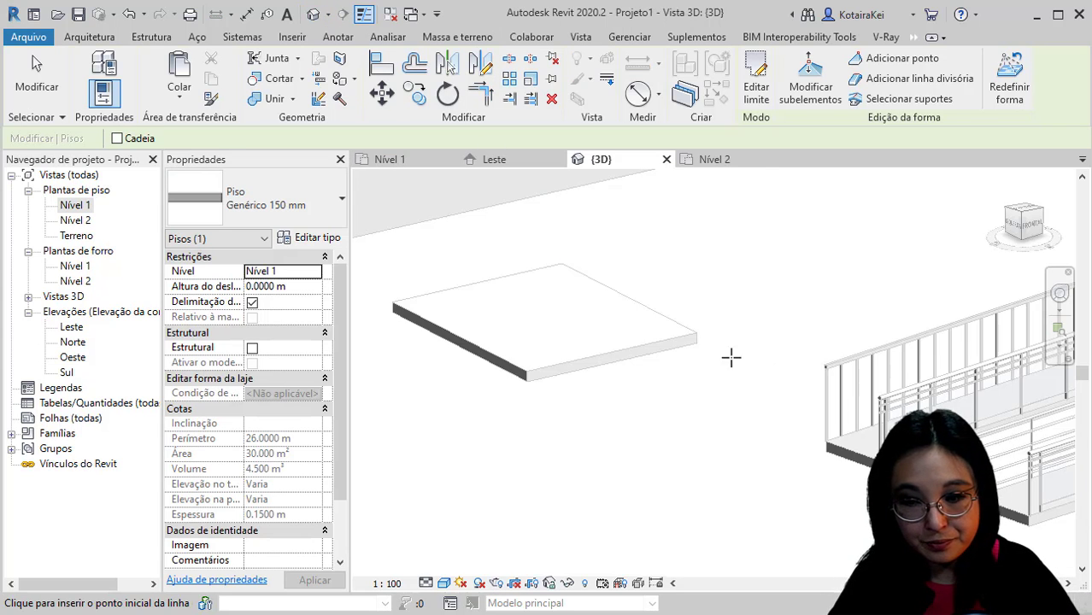
scroll(718, 358, up, 5)
middle_drag(783, 370, 326, 439)
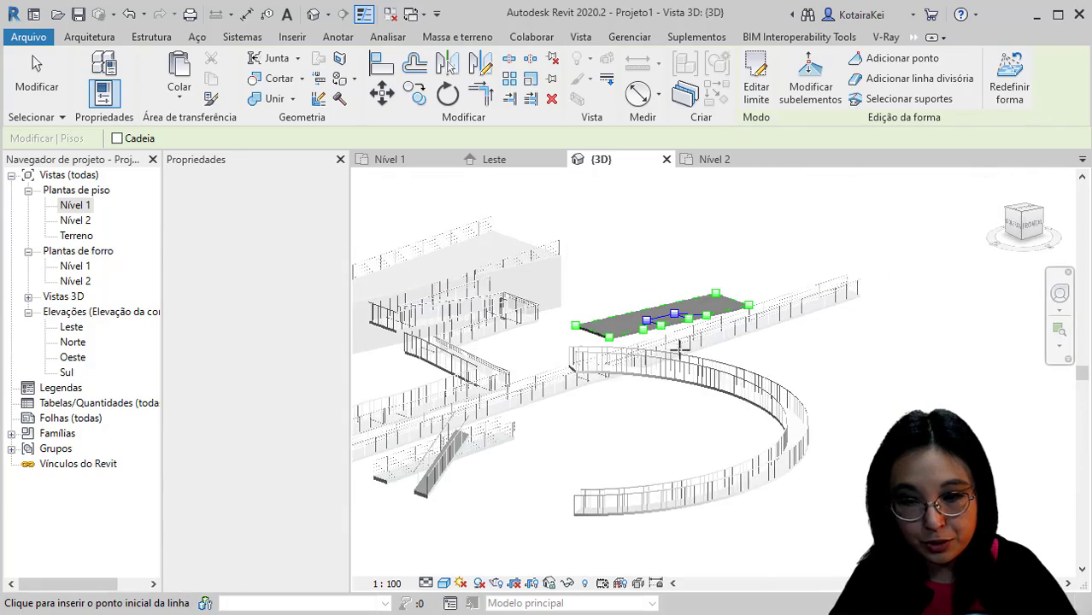
scroll(669, 334, up, 5)
middle_drag(634, 371, 680, 392)
middle_drag(611, 421, 726, 598)
middle_drag(499, 437, 591, 514)
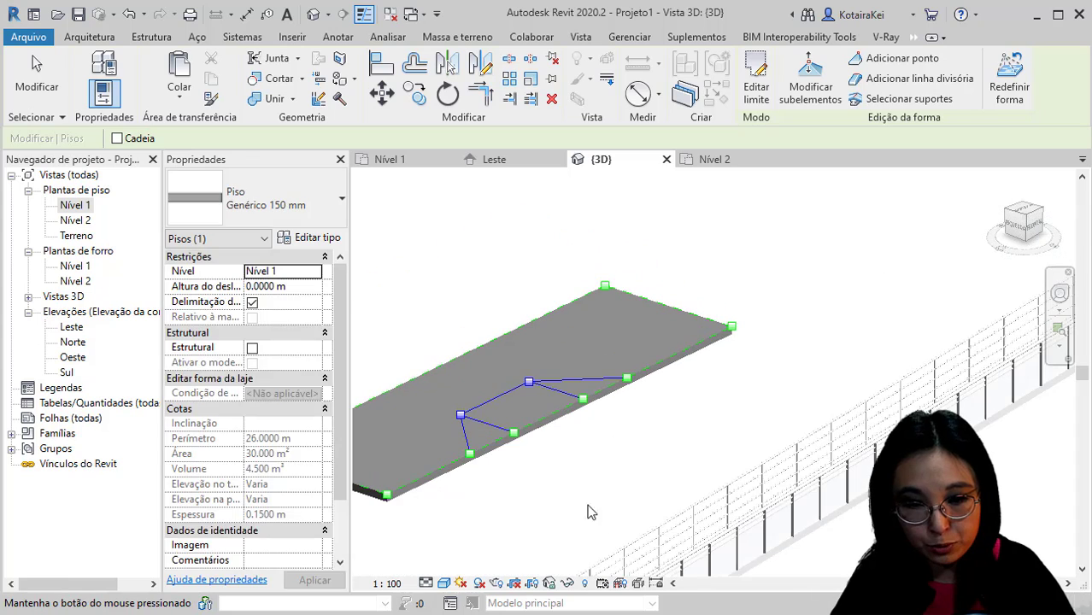
middle_drag(555, 479, 582, 501)
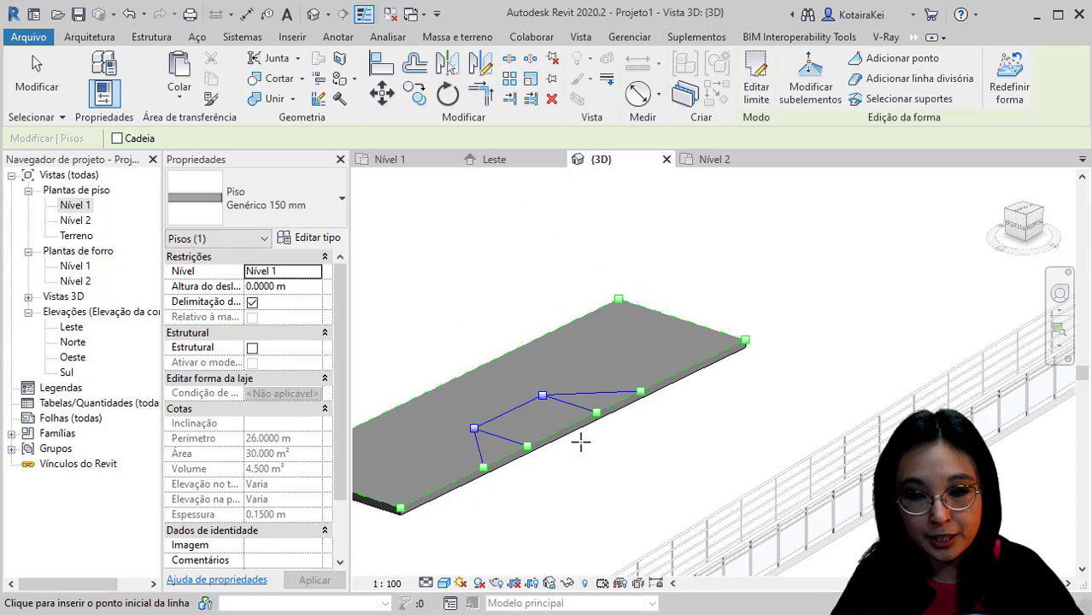
key(Escape)
key(Escape)
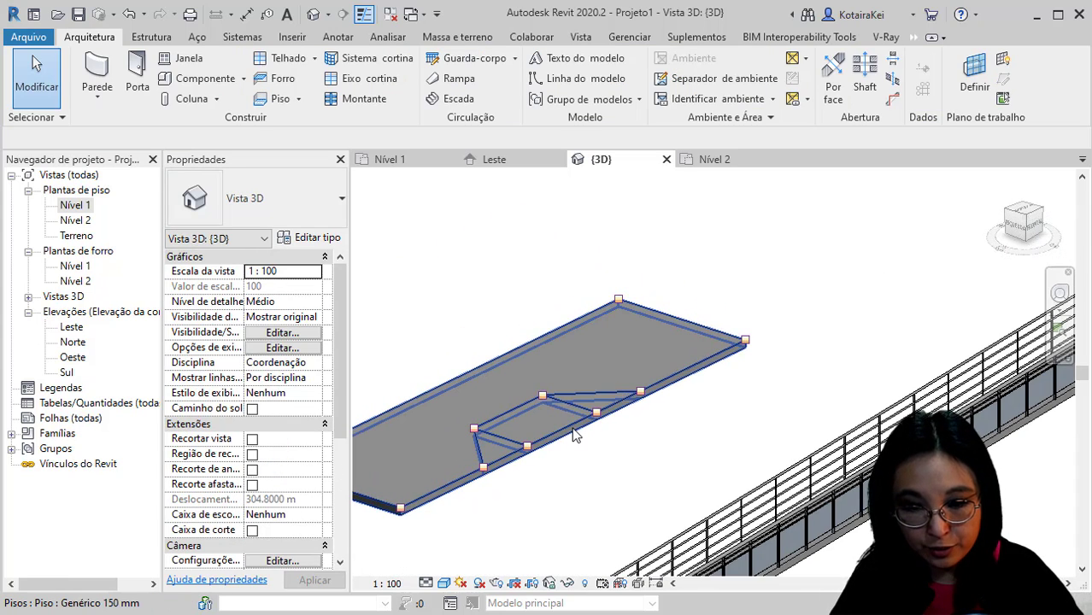
click(576, 435)
key(Escape)
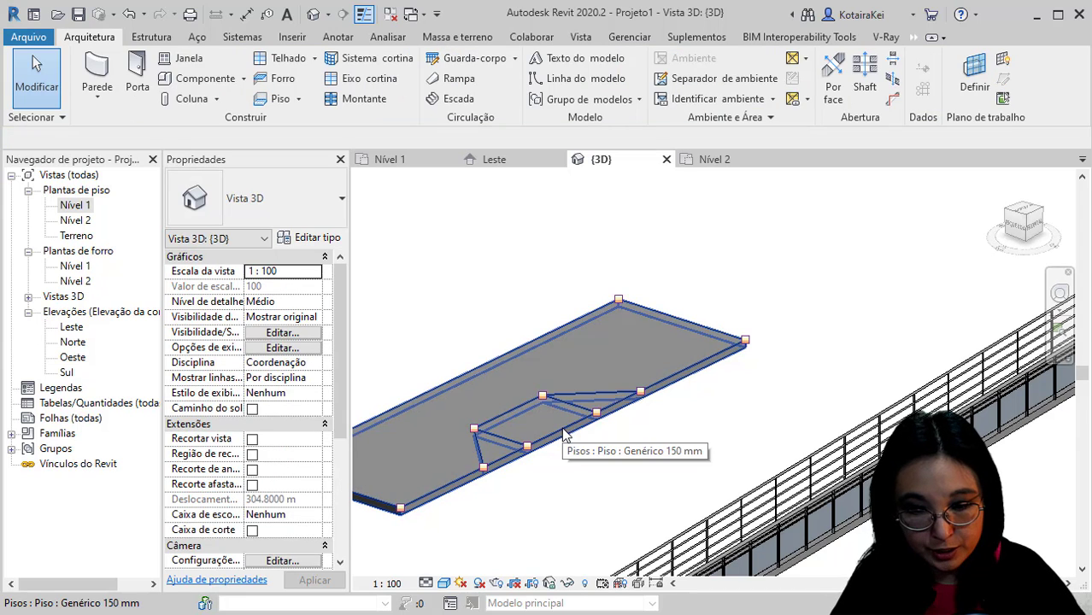
middle_drag(564, 435, 602, 480)
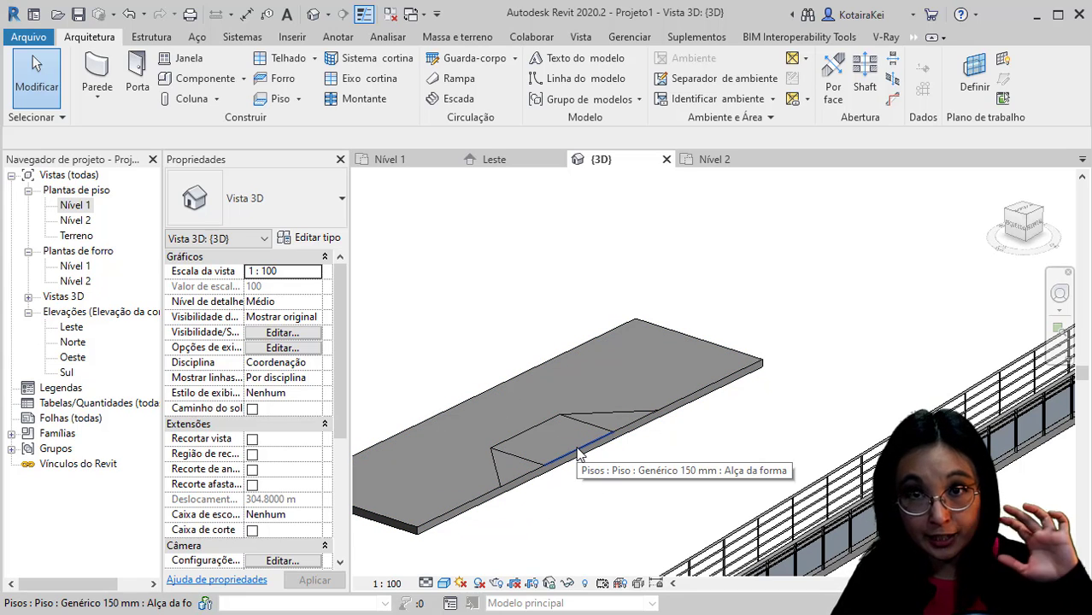
Set the elevation of the floor's outer edge segment between the two perpendicular split lines to -10 cm
click(579, 453)
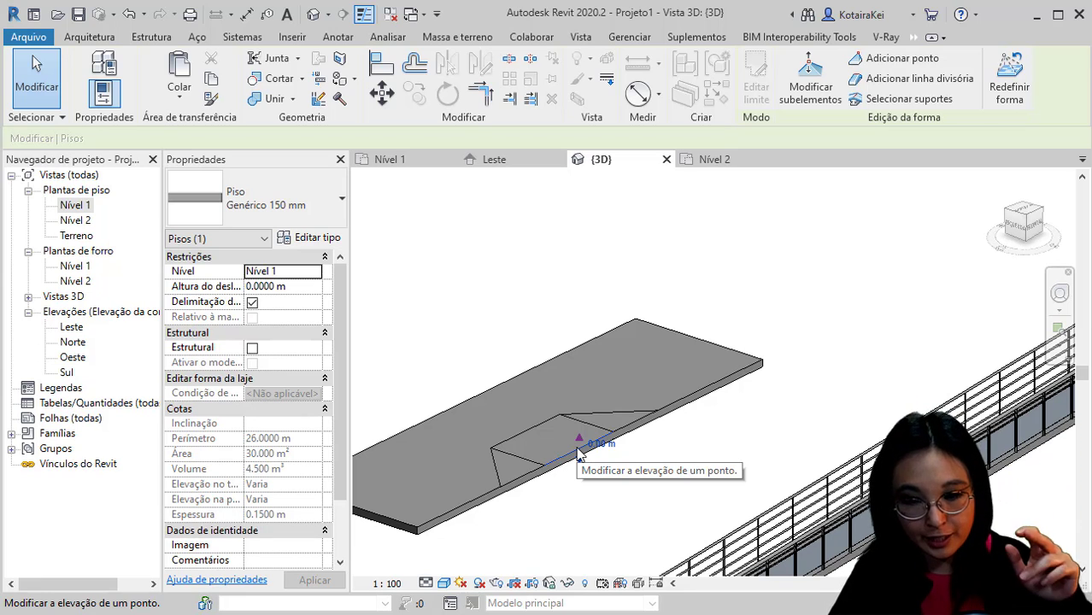
click(617, 446)
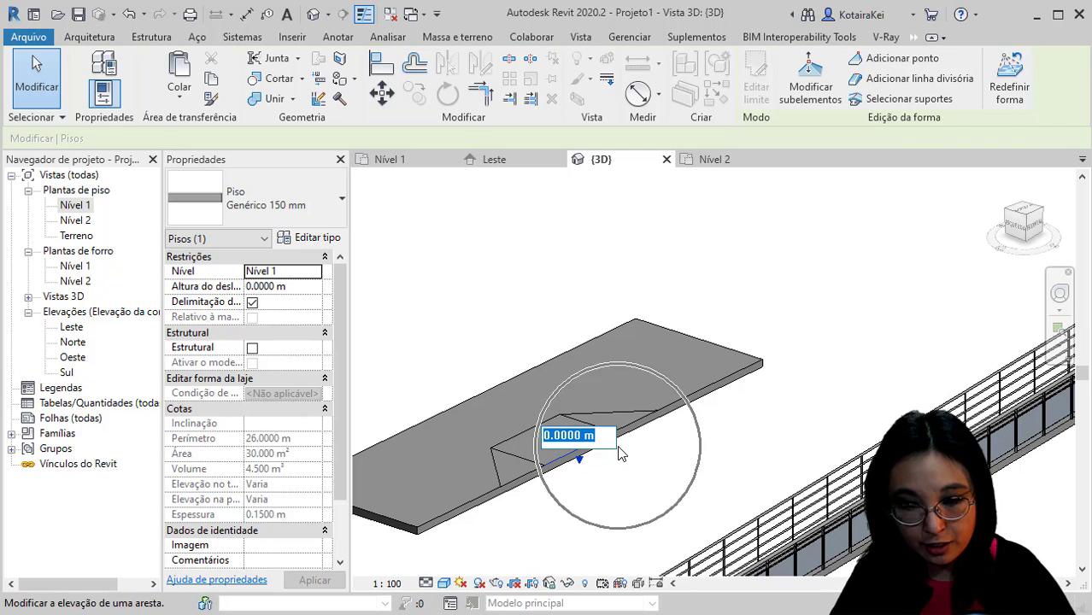
text(-)
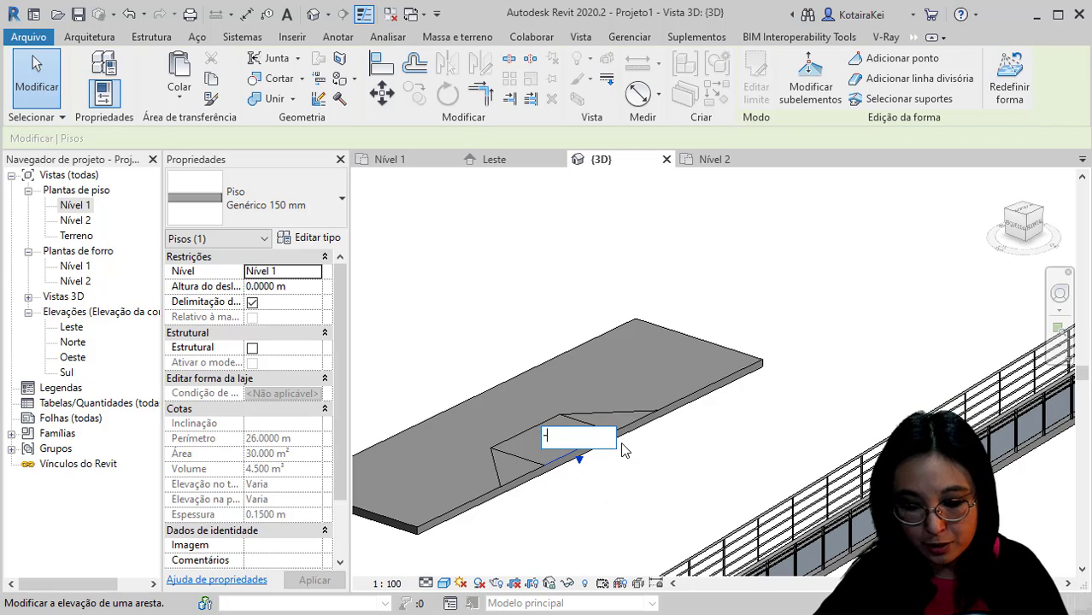
text(10)
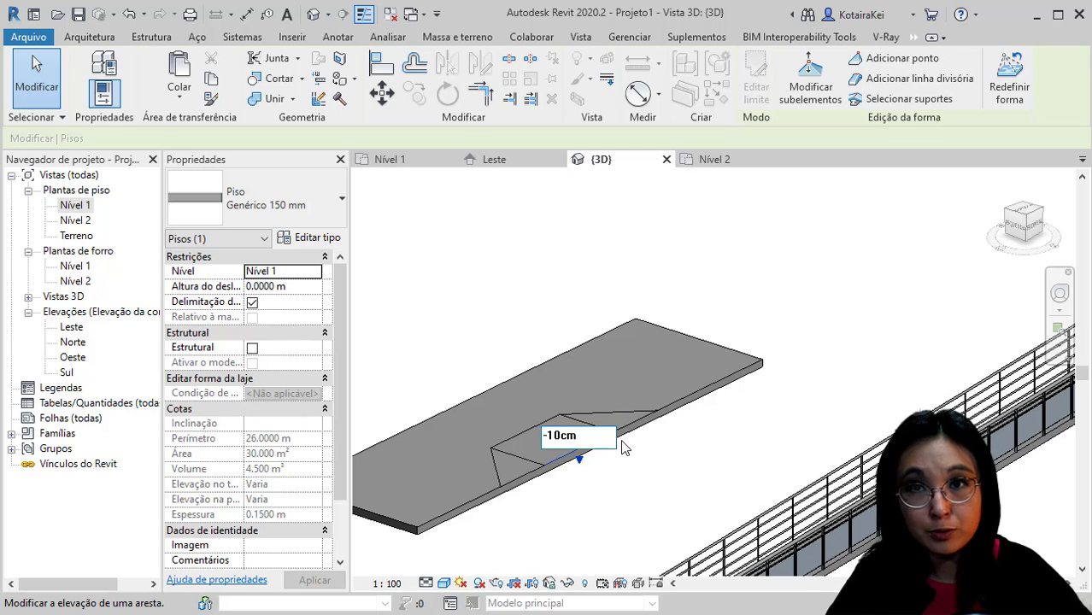
text(cm)
key(Return)
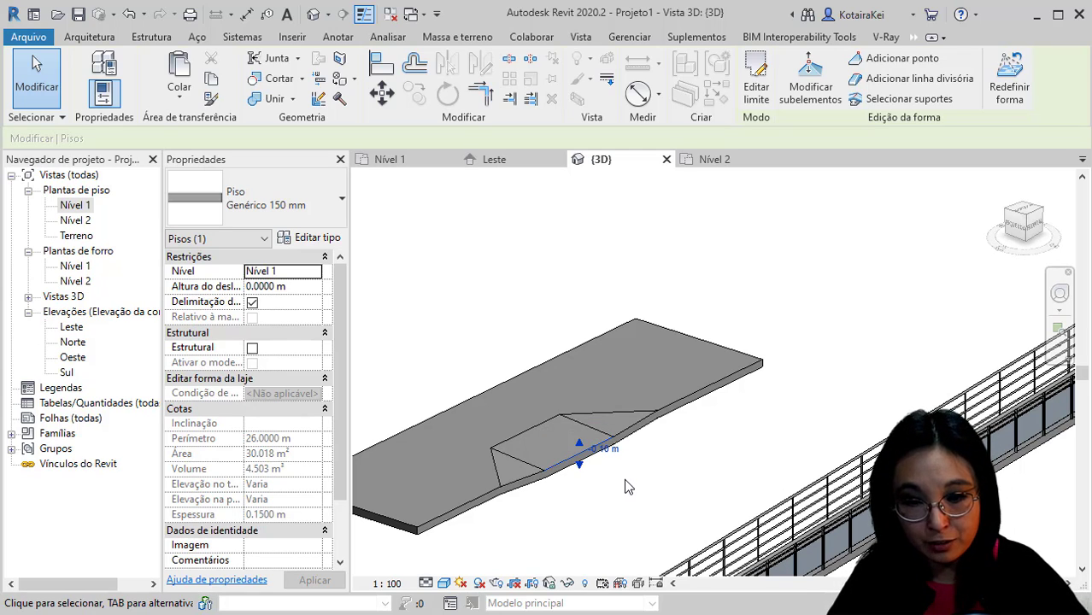
Pull the ramp's lowered outer edge down freehand to an elevation of about -1.70 m
scroll(559, 487, up, 2)
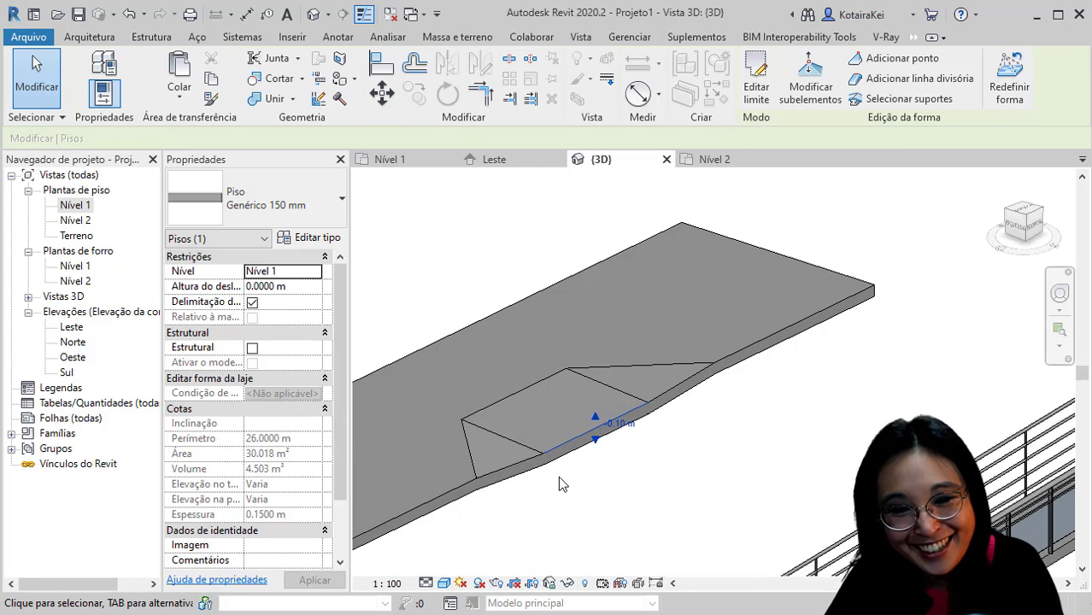
middle_drag(558, 479, 509, 461)
drag(545, 427, 548, 522)
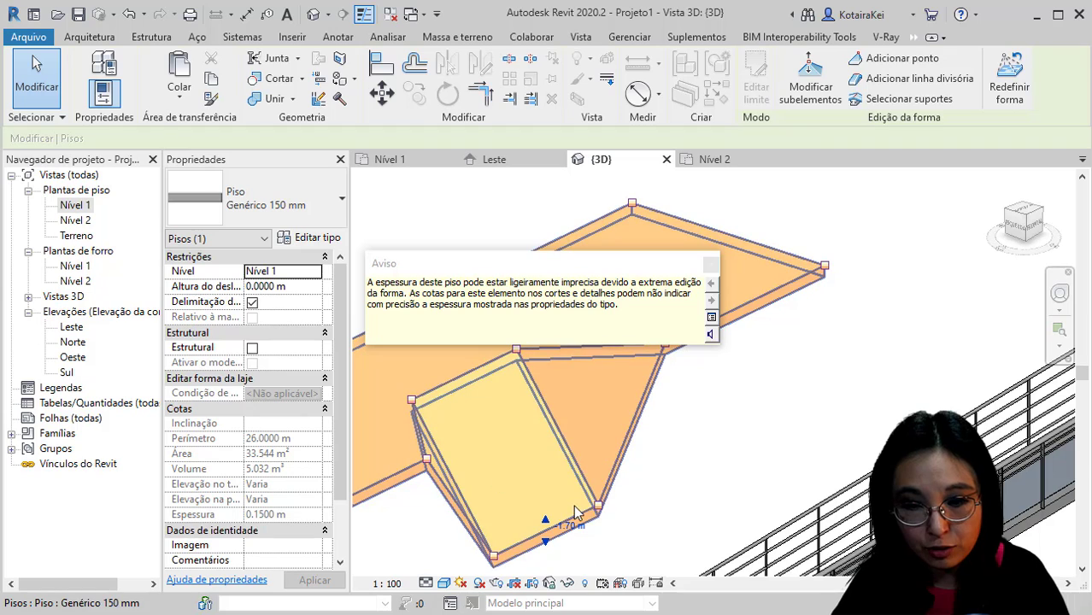
drag(390, 283, 616, 293)
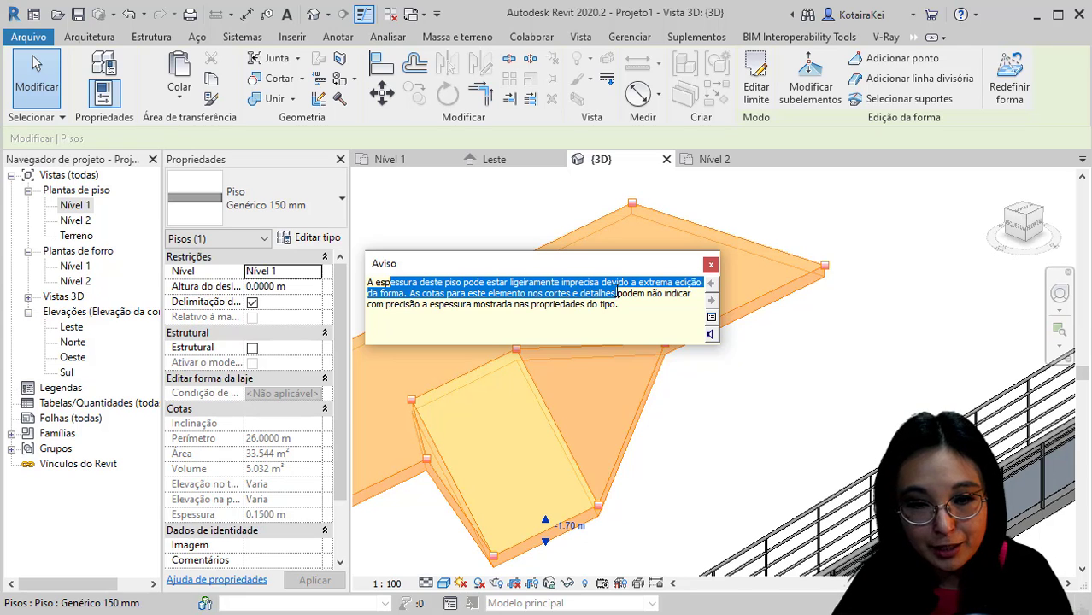
drag(617, 293, 406, 293)
middle_drag(571, 472, 625, 429)
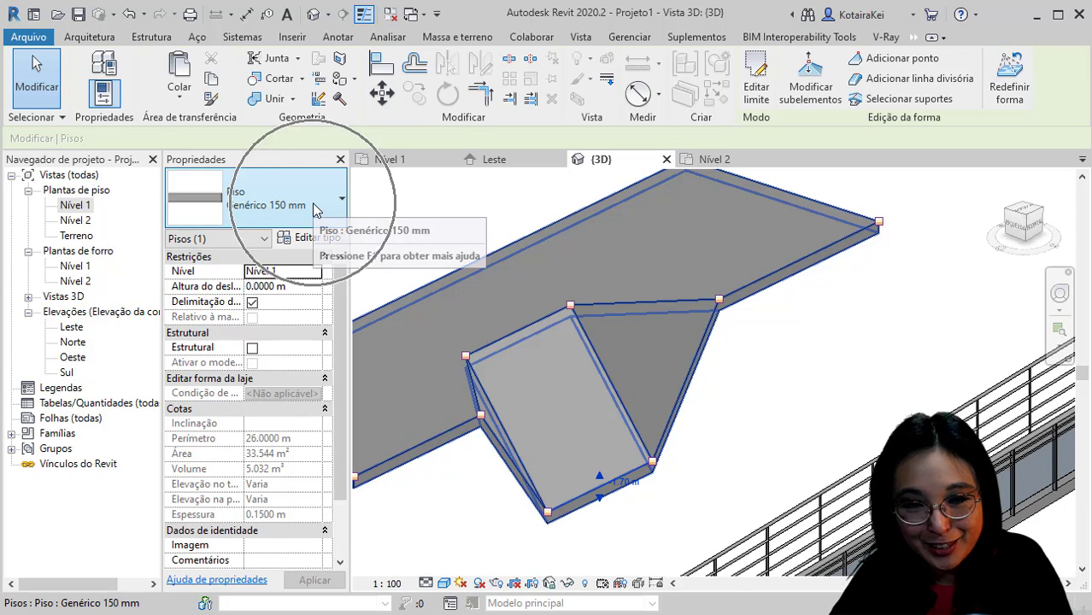
Examine the exaggerated ramp's lowered edge, corner points and sloped side faces up close
key(ctrl)
key(ctrl)
key(ctrl)
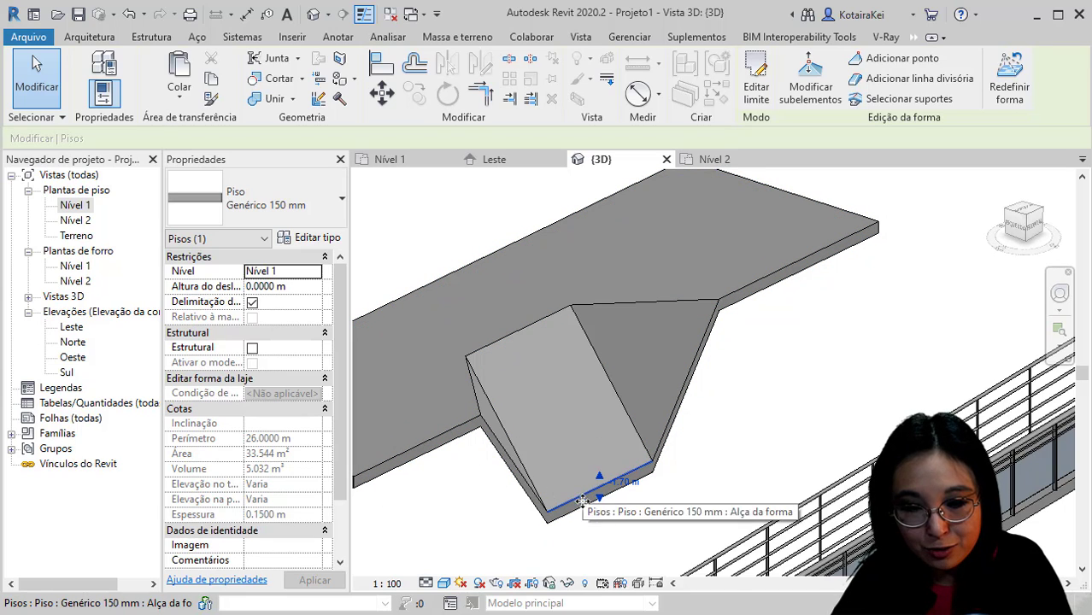
key(ctrl)
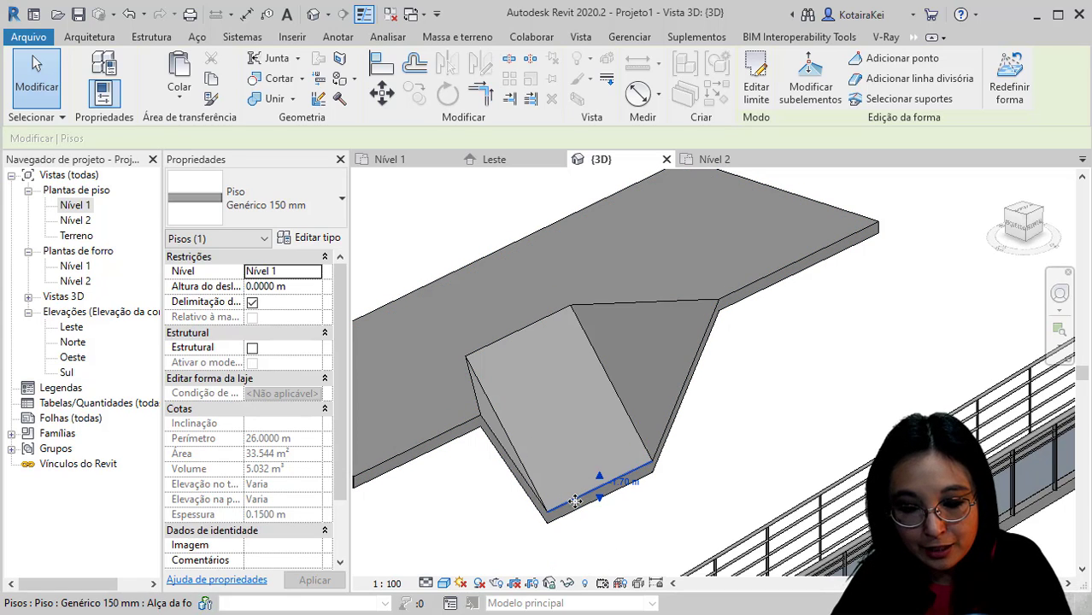
key(ctrl)
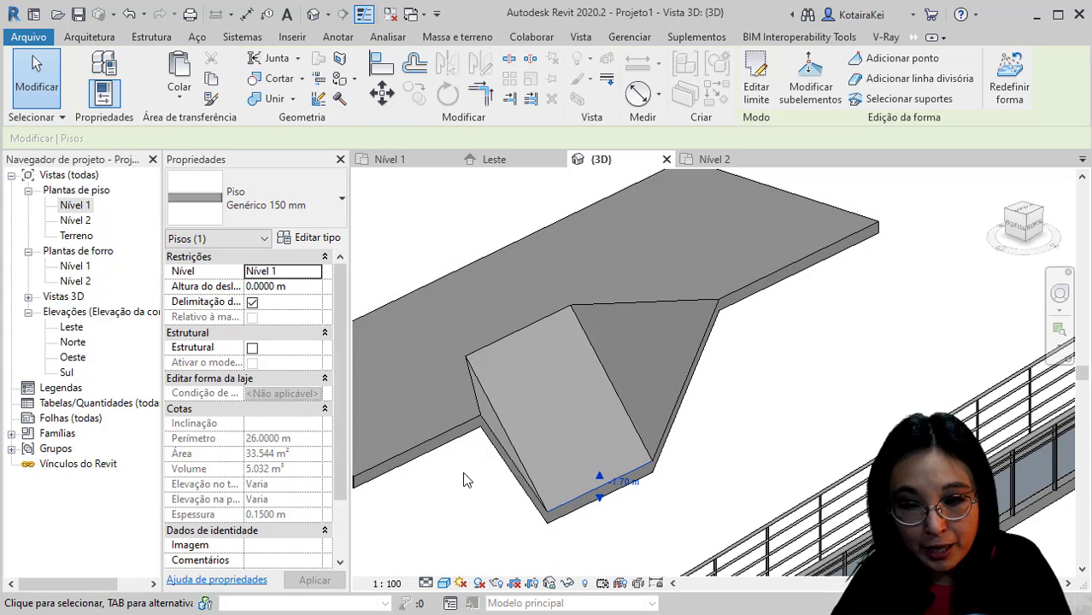
shift+middle_drag(525, 527, 507, 489)
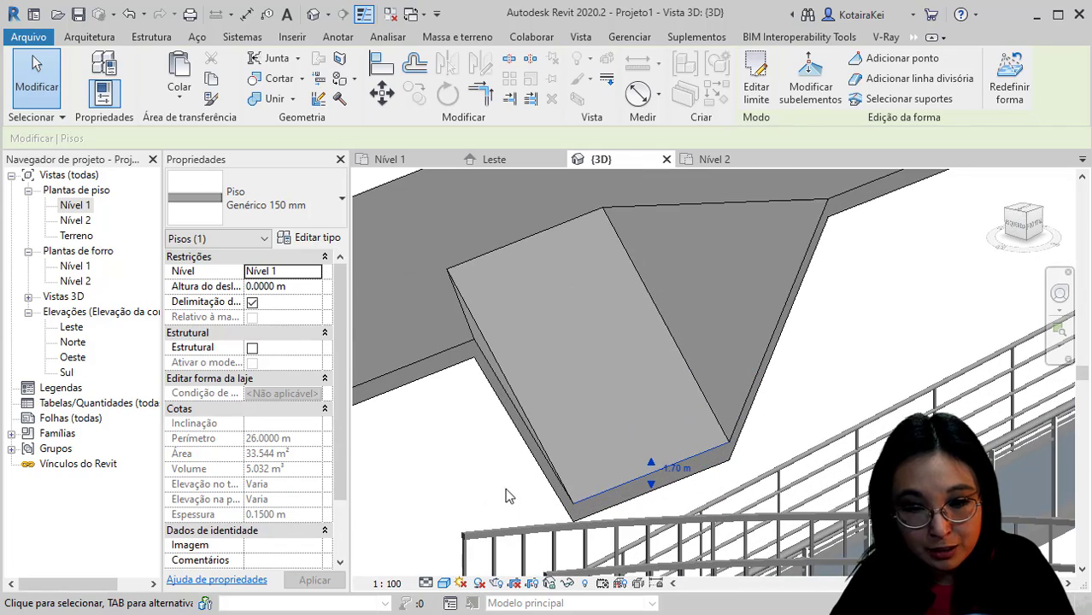
key(ctrl)
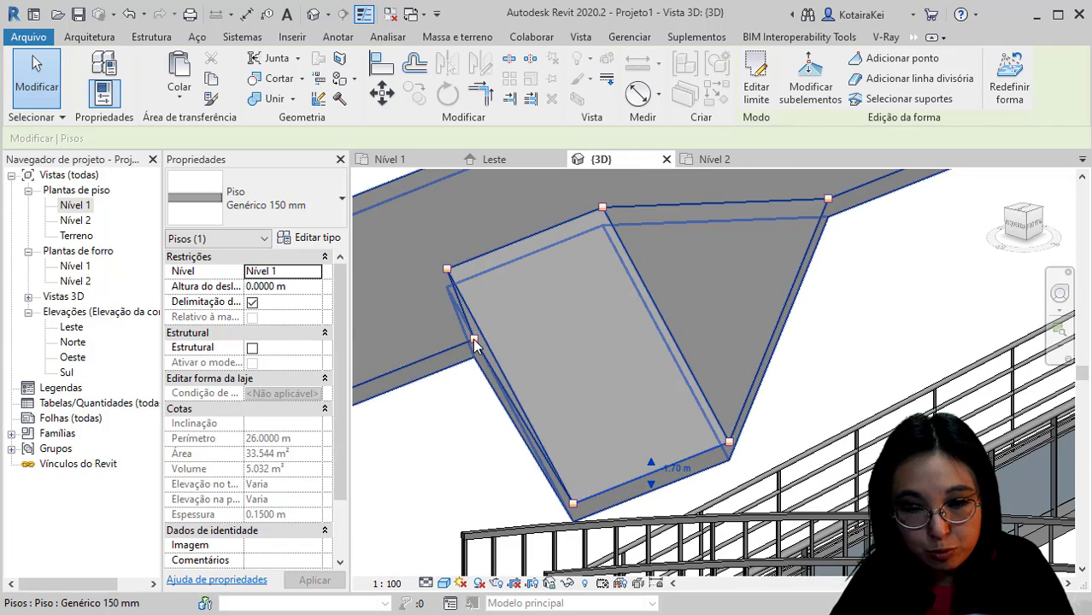
key(ctrl)
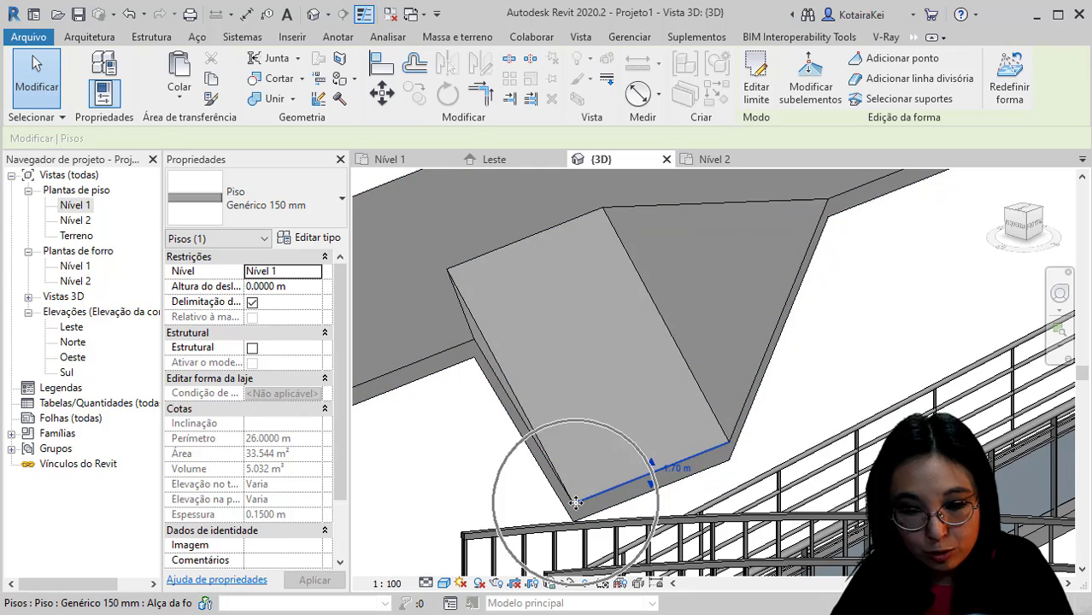
key(ctrl)
key(ctrl)
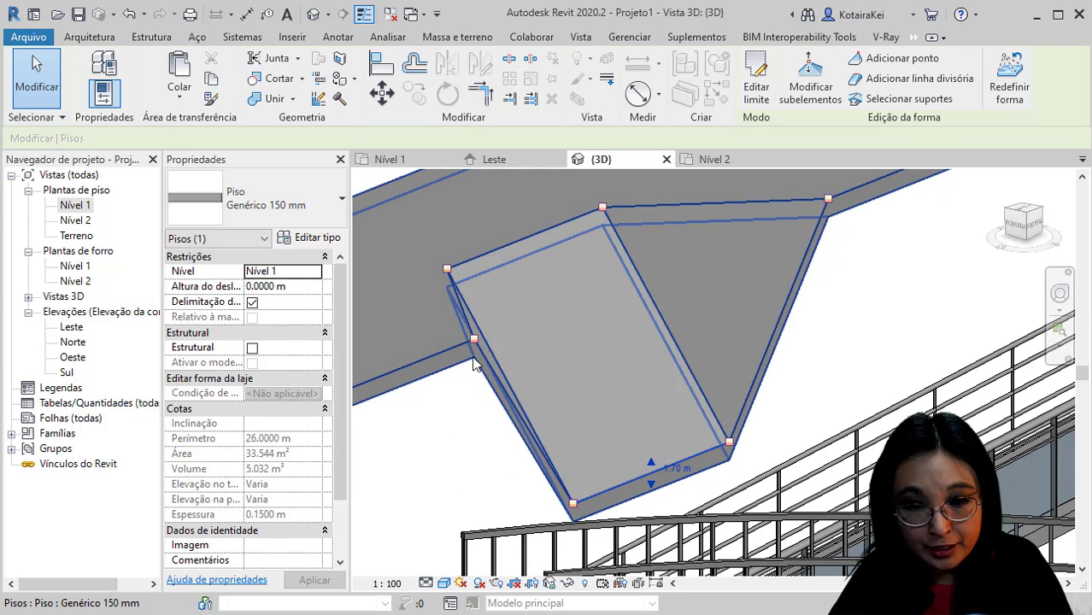
key(ctrl)
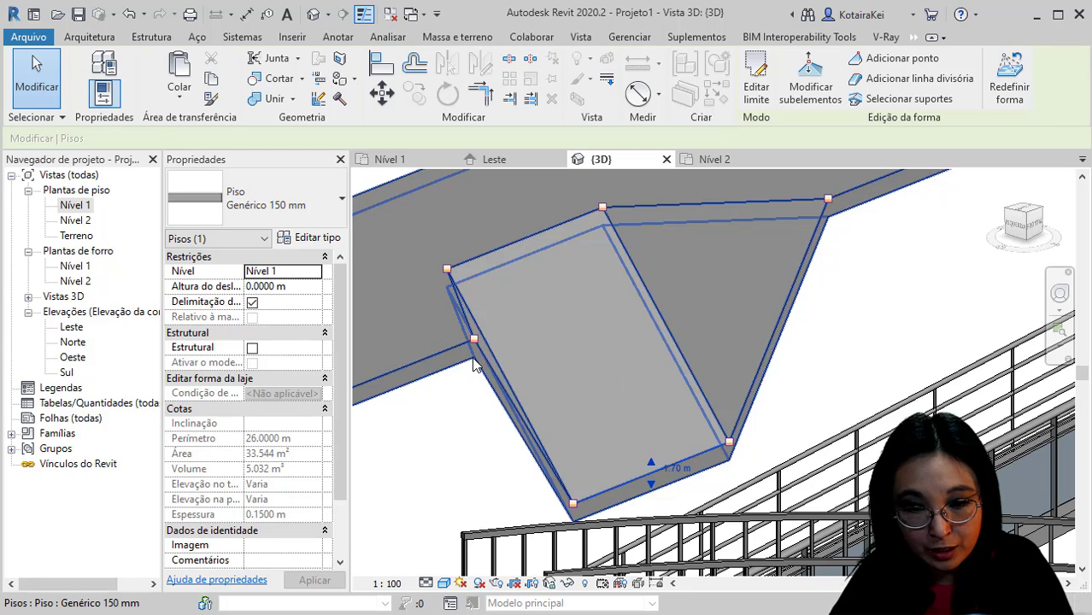
key(ctrl)
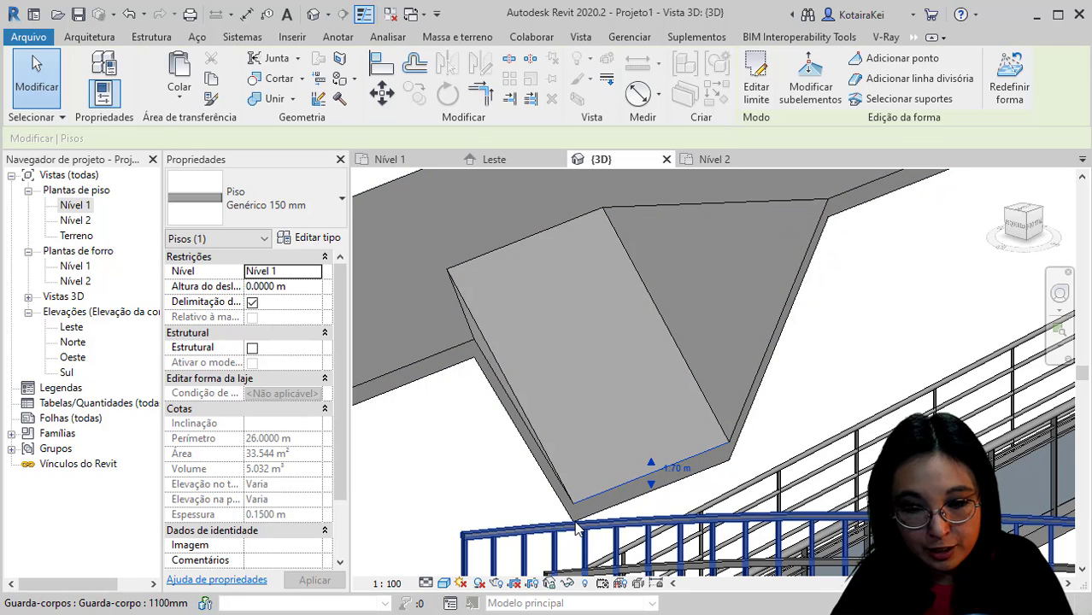
key(ctrl)
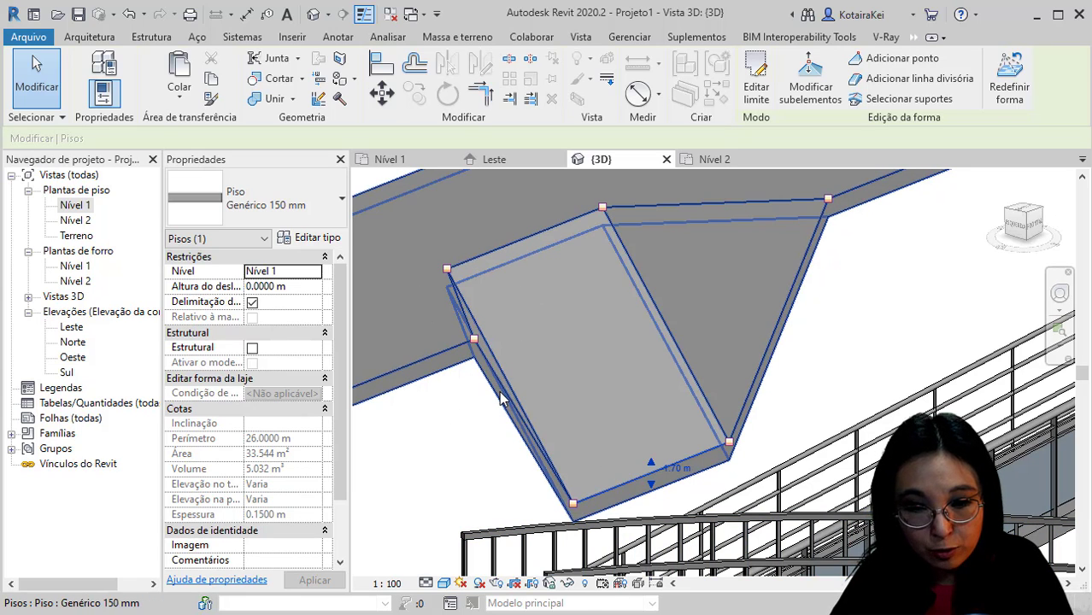
key(ctrl)
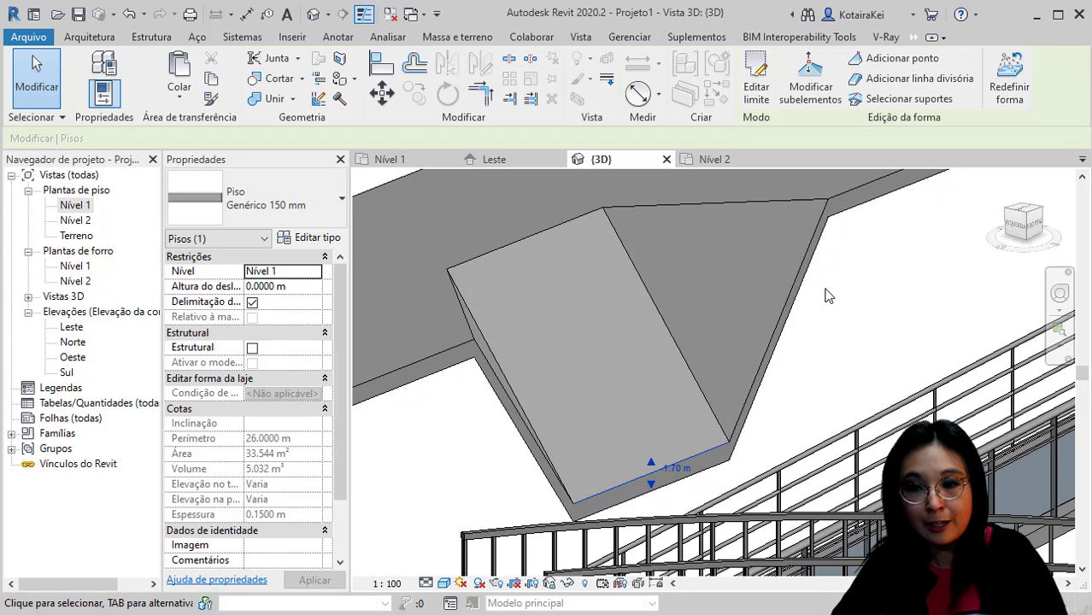
key(ctrl)
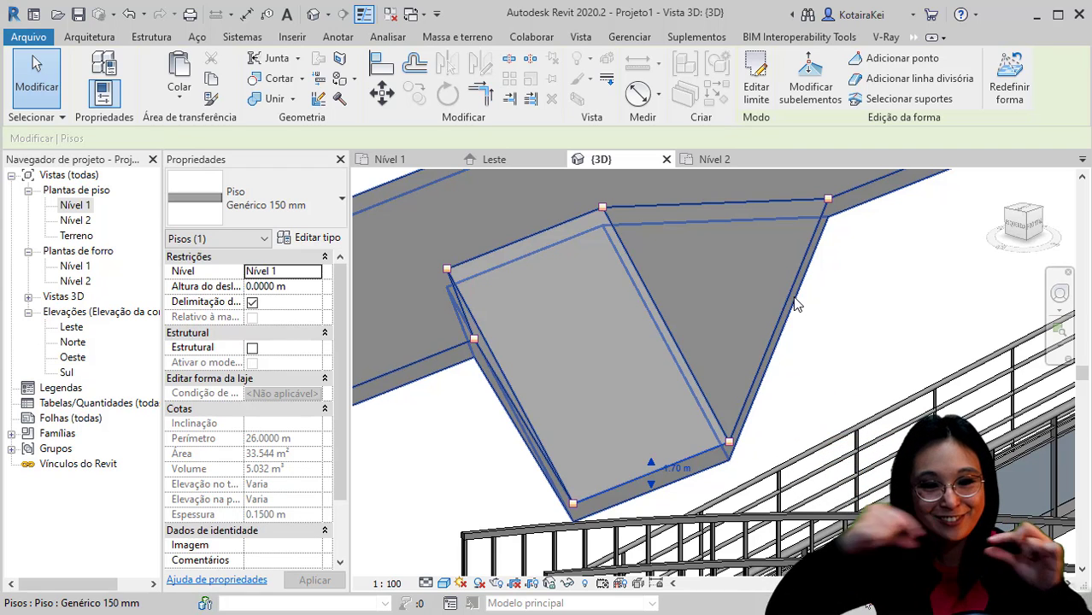
Set the elevation of the ramp's lowered outer edge to -0.1 m and clear the selection
click(808, 399)
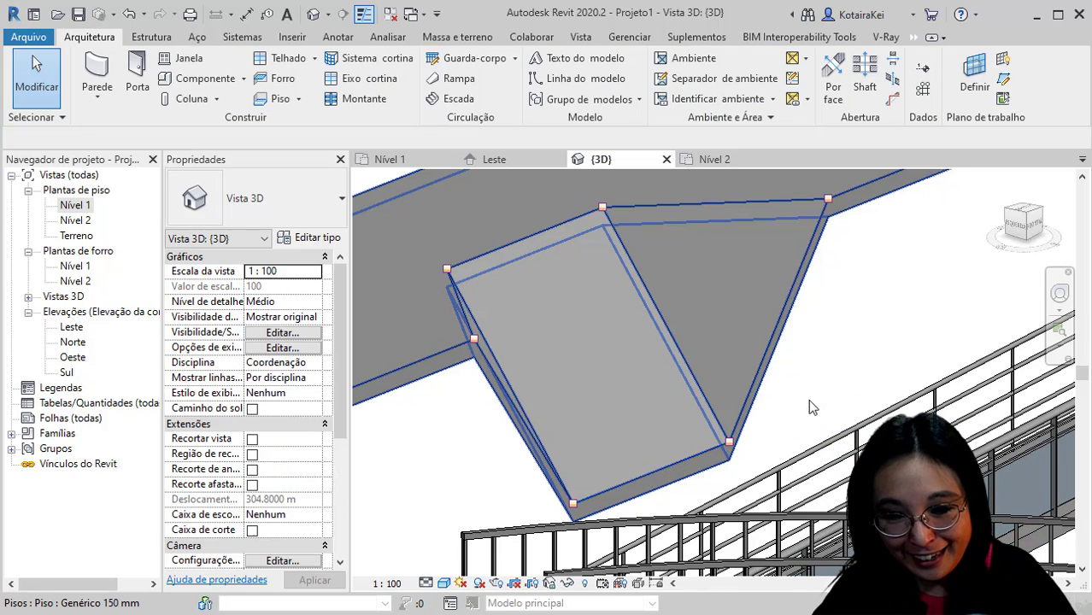
click(690, 457)
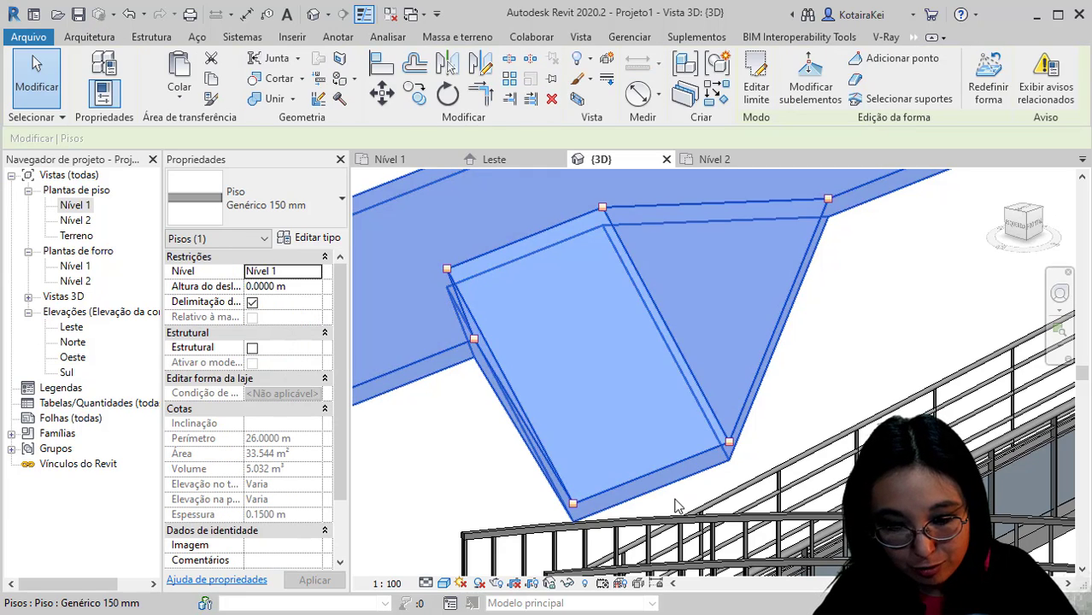
click(673, 493)
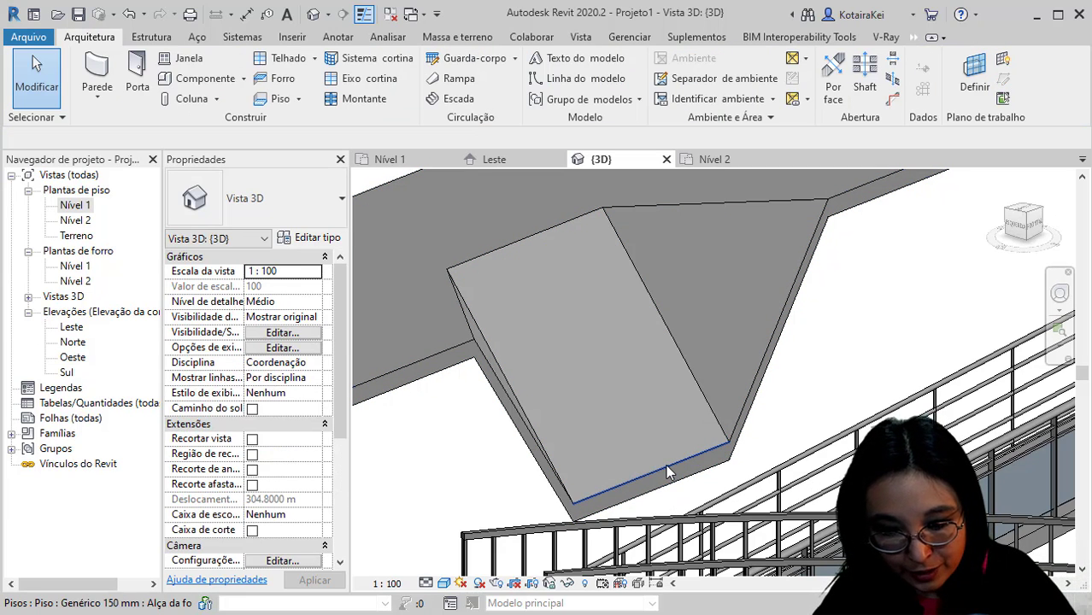
click(666, 467)
click(684, 469)
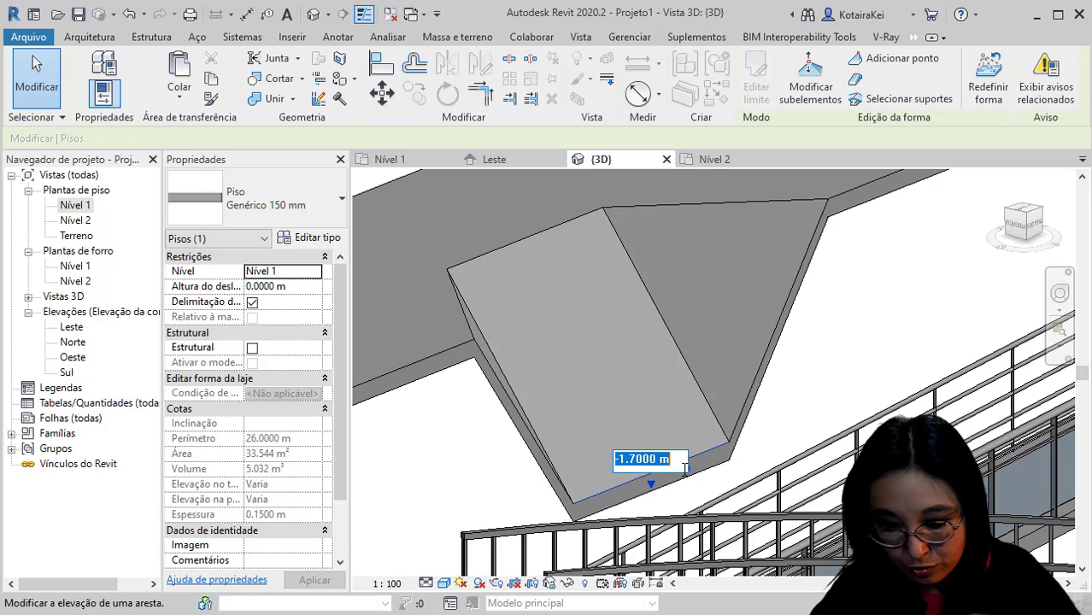
text(-)
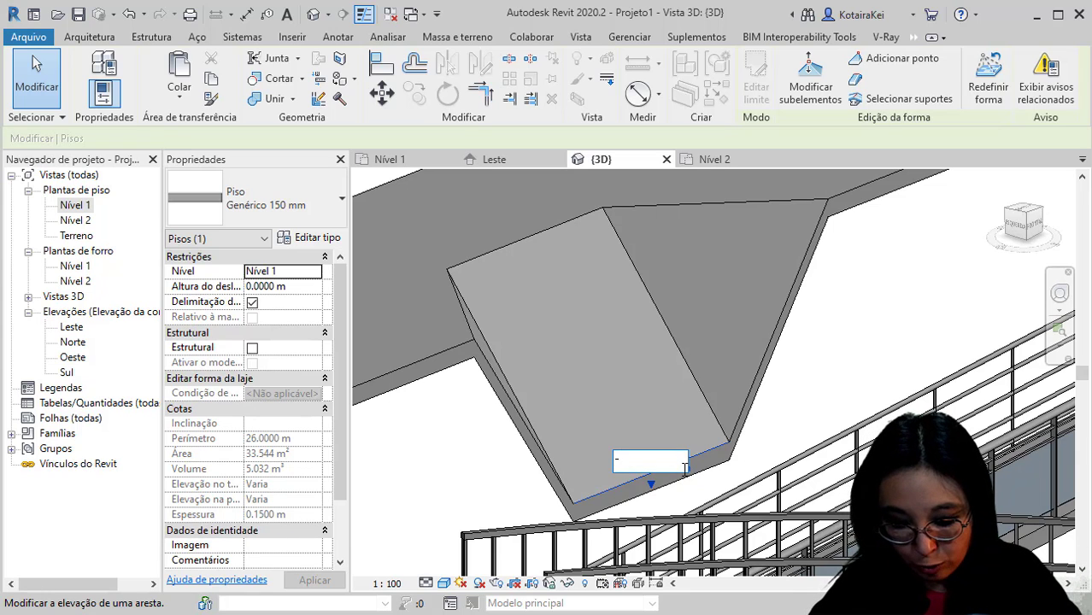
text(0.1)
key(Return)
middle_drag(651, 375, 691, 454)
key(Escape)
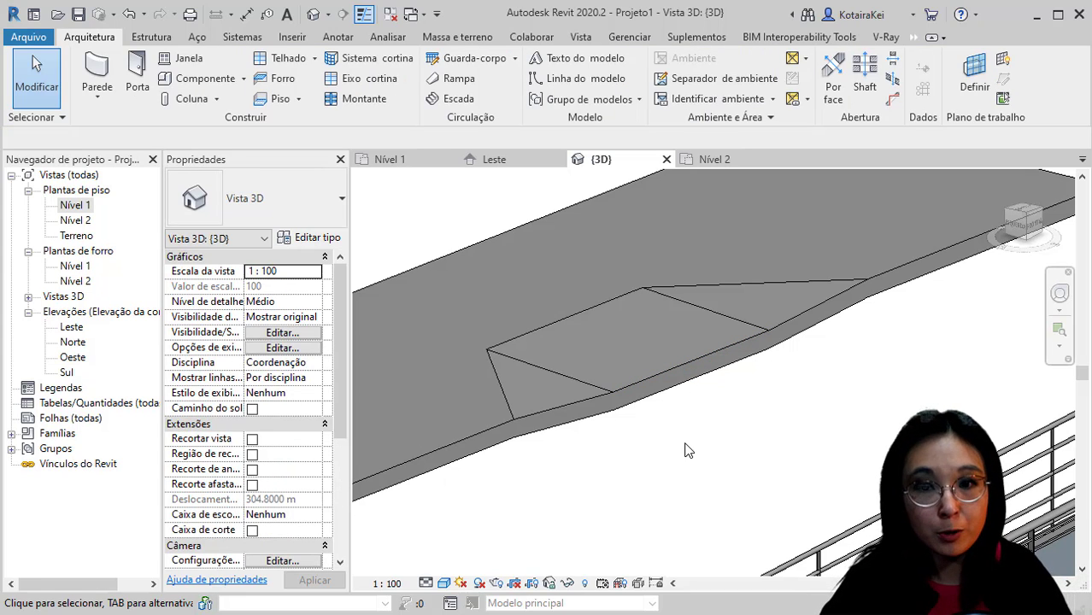
View the curb-ramp floor from above and add a split line straight across its full 3 m width near the end
scroll(689, 451, down, 3)
click(651, 420)
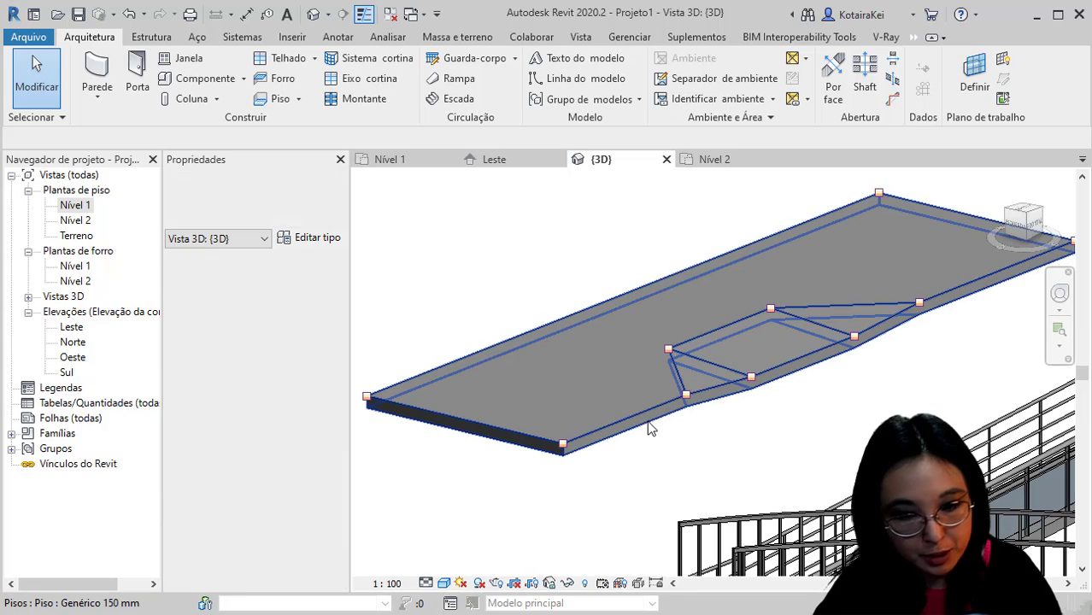
click(1025, 214)
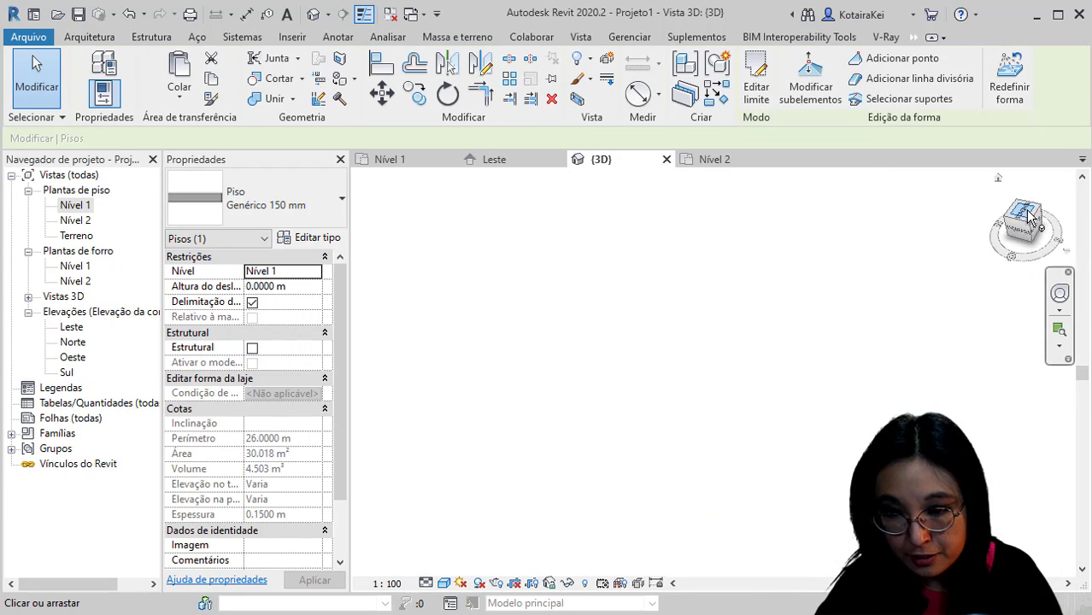
middle_drag(834, 392, 702, 292)
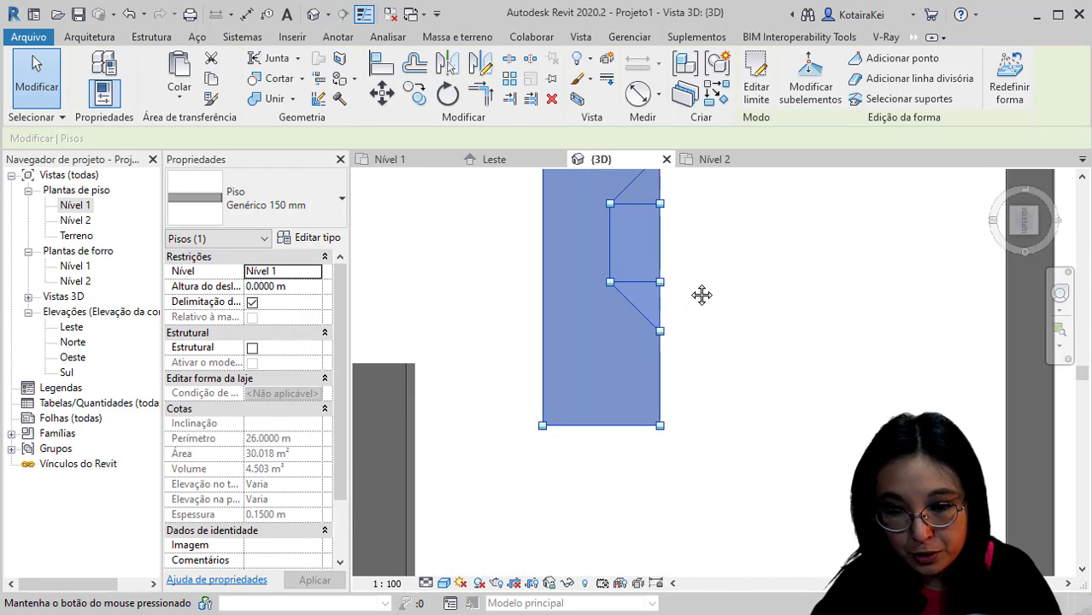
scroll(605, 359, up, 3)
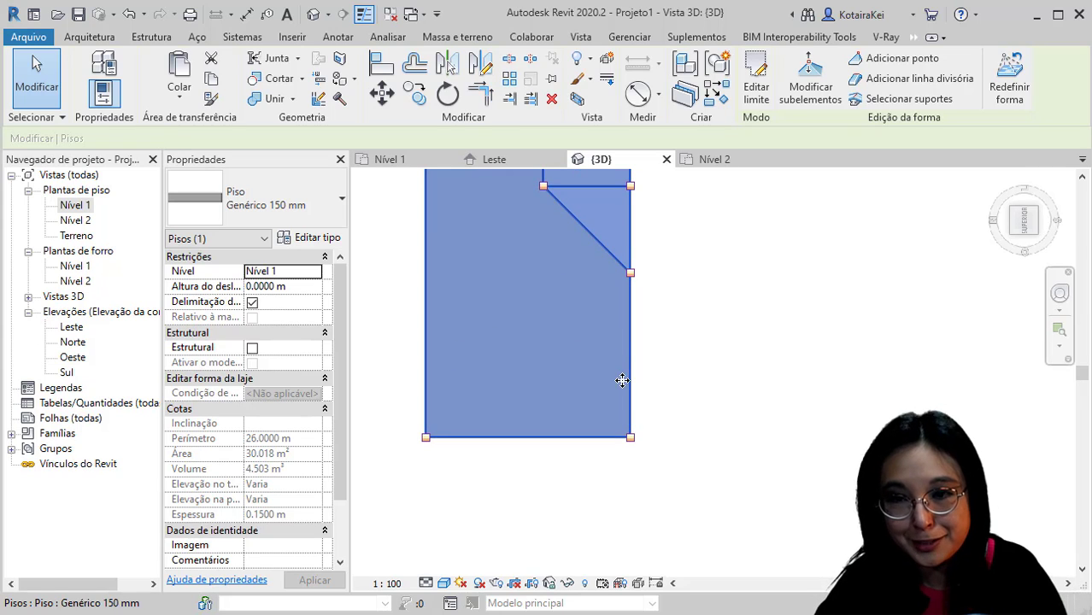
click(912, 82)
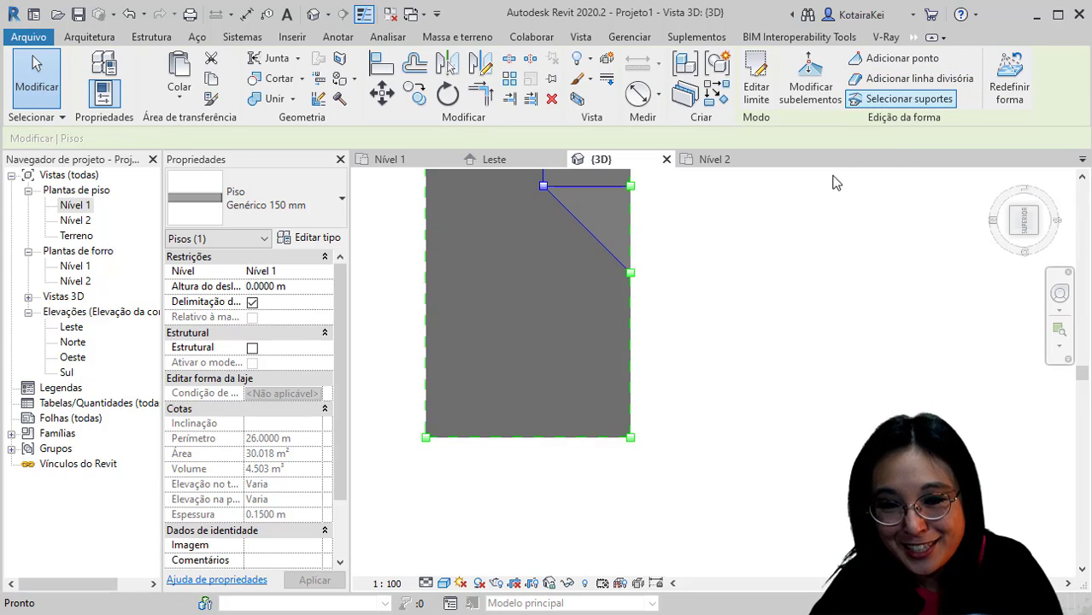
click(632, 341)
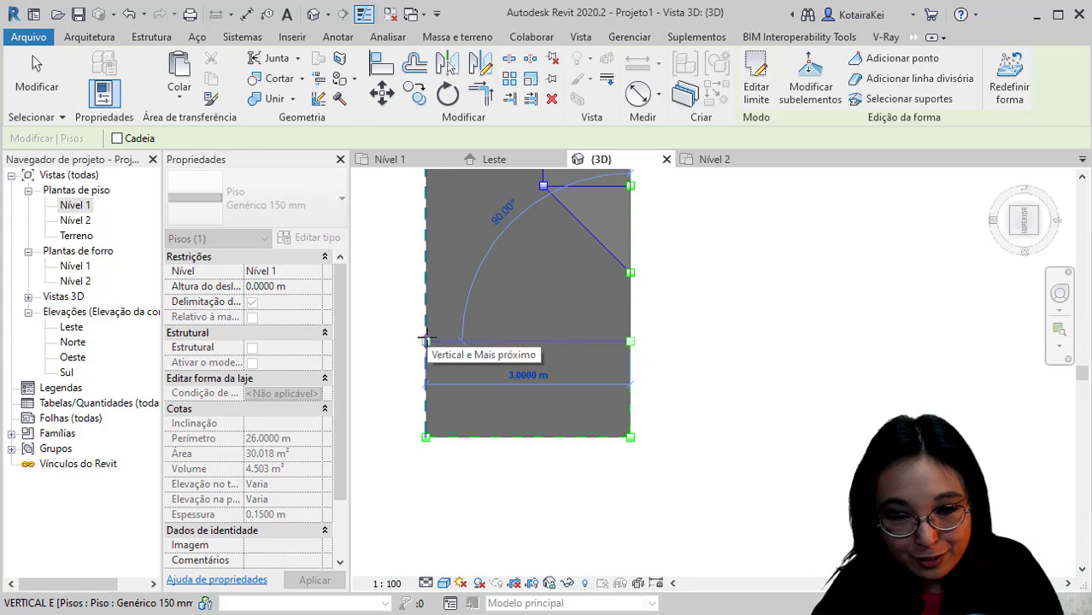
click(425, 341)
Outline a small corner square about 0.22 m wide with split lines and join its inner corner to the cross line's opposite end
scroll(426, 437, up, 4)
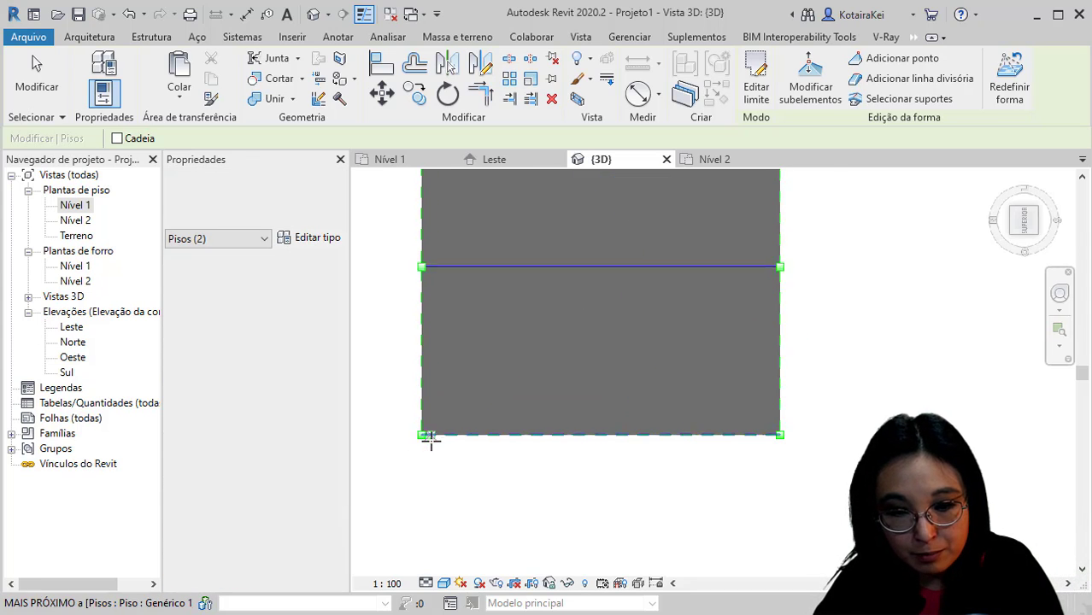
click(420, 402)
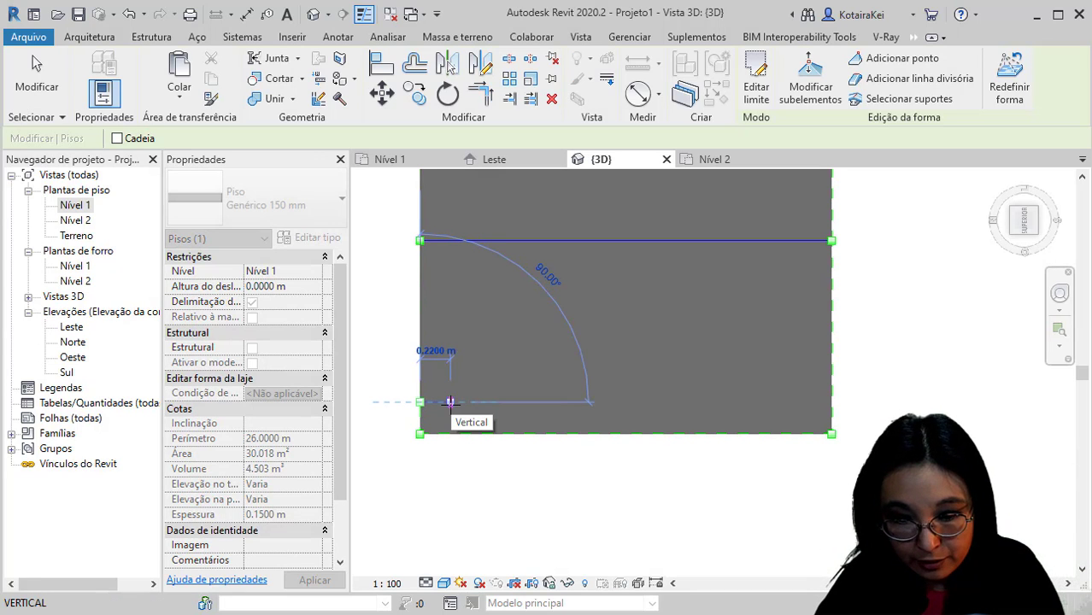
click(450, 401)
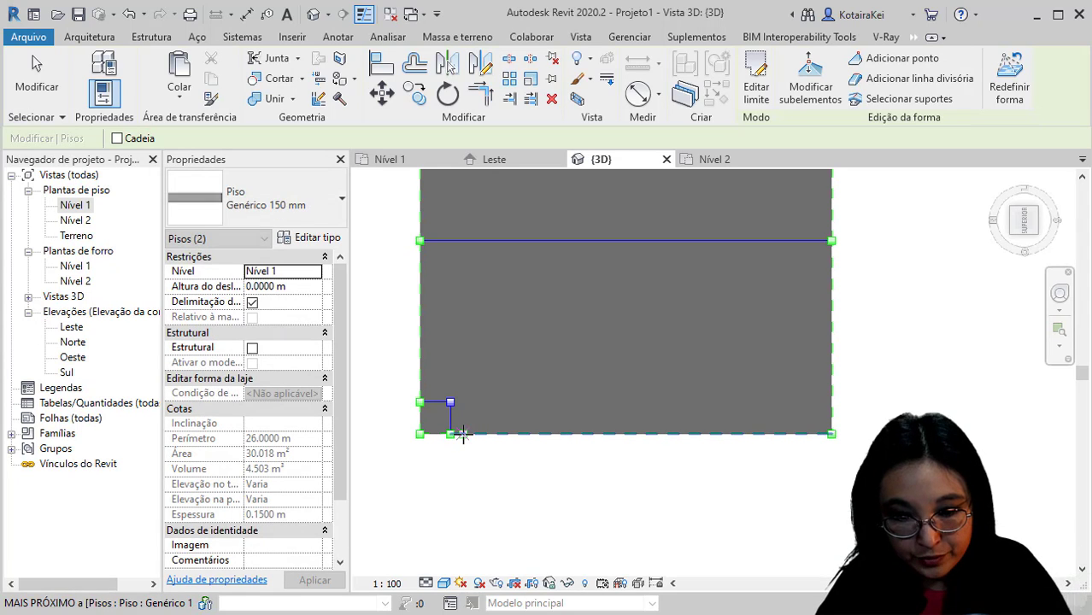
click(450, 401)
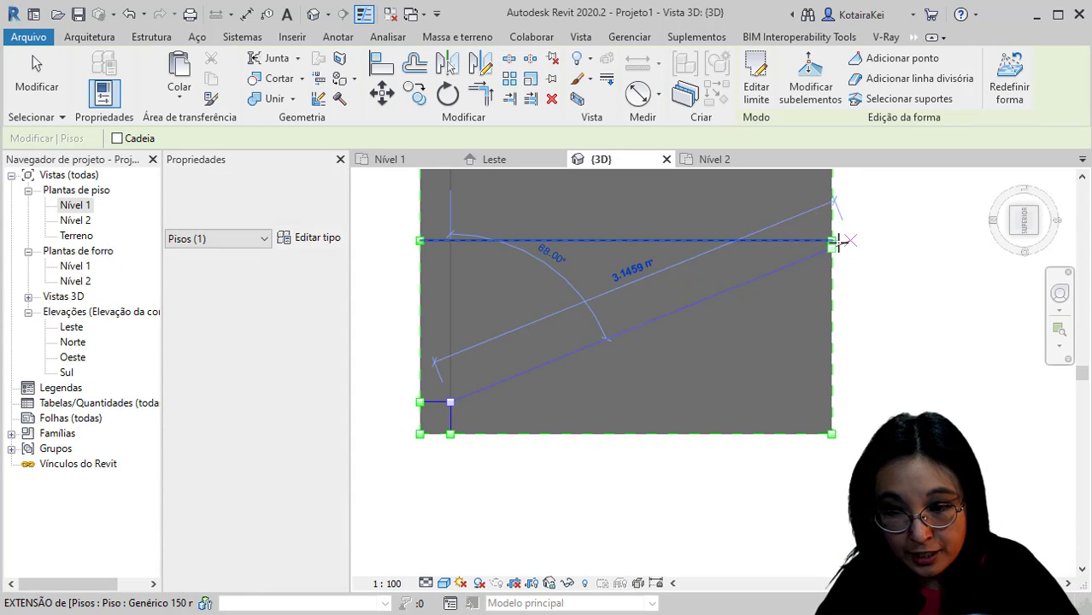
click(831, 241)
key(Escape)
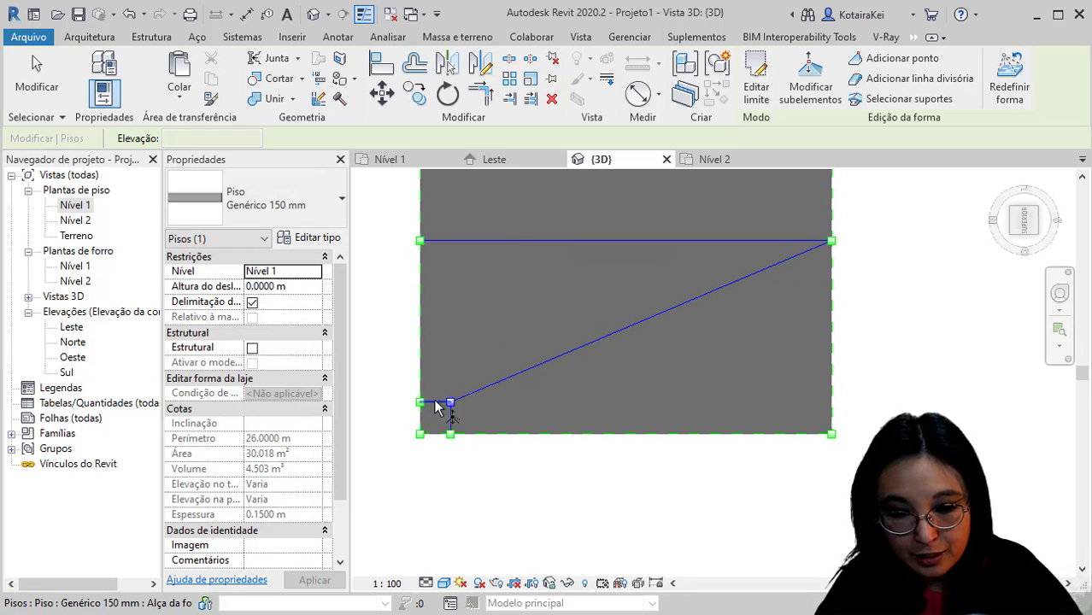
Set the elevation of the corner square's inner split line, parallel to the floor's long edge, to -0.1 m
scroll(465, 429, down, 2)
shift+middle_drag(497, 487, 389, 461)
middle_drag(542, 489, 451, 358)
middle_drag(487, 434, 533, 605)
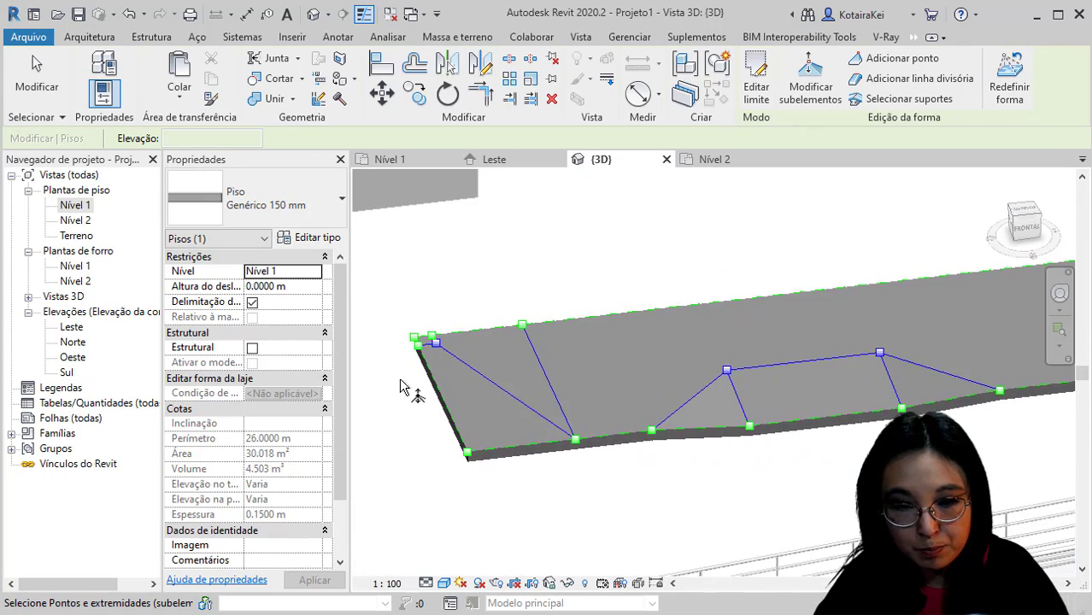
scroll(404, 384, up, 3)
scroll(424, 394, up, 1)
middle_drag(424, 394, 395, 439)
key(Escape)
key(Escape)
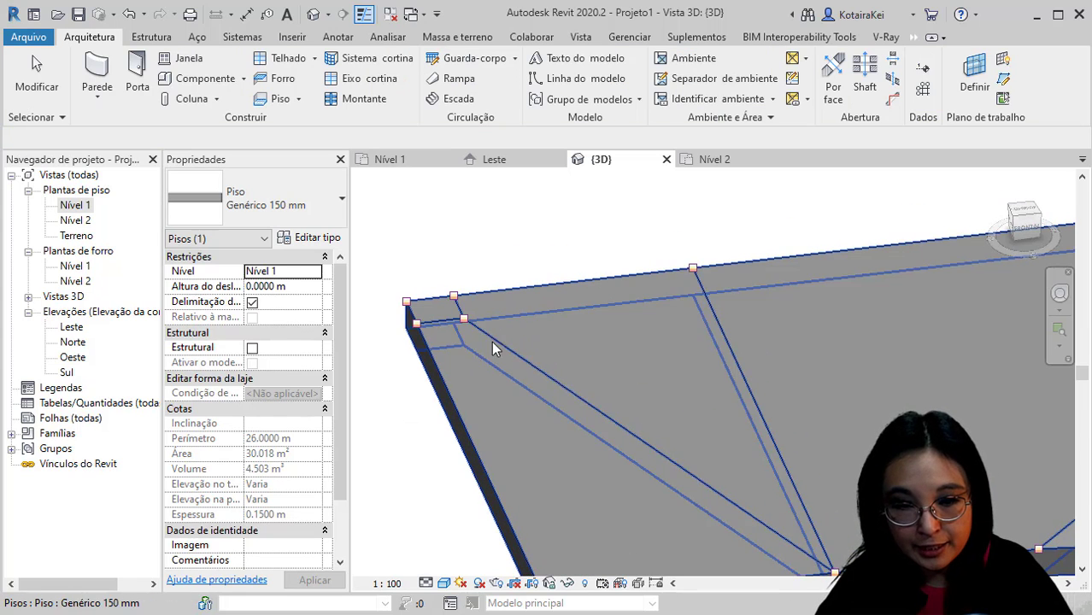
click(419, 308)
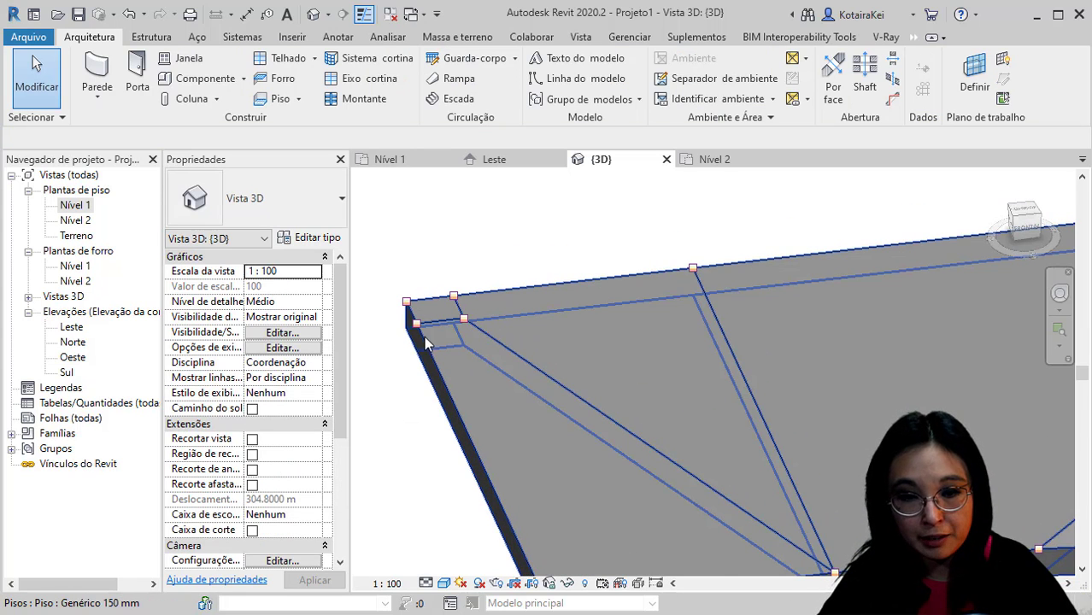
middle_drag(437, 365, 394, 357)
scroll(394, 355, down, 1)
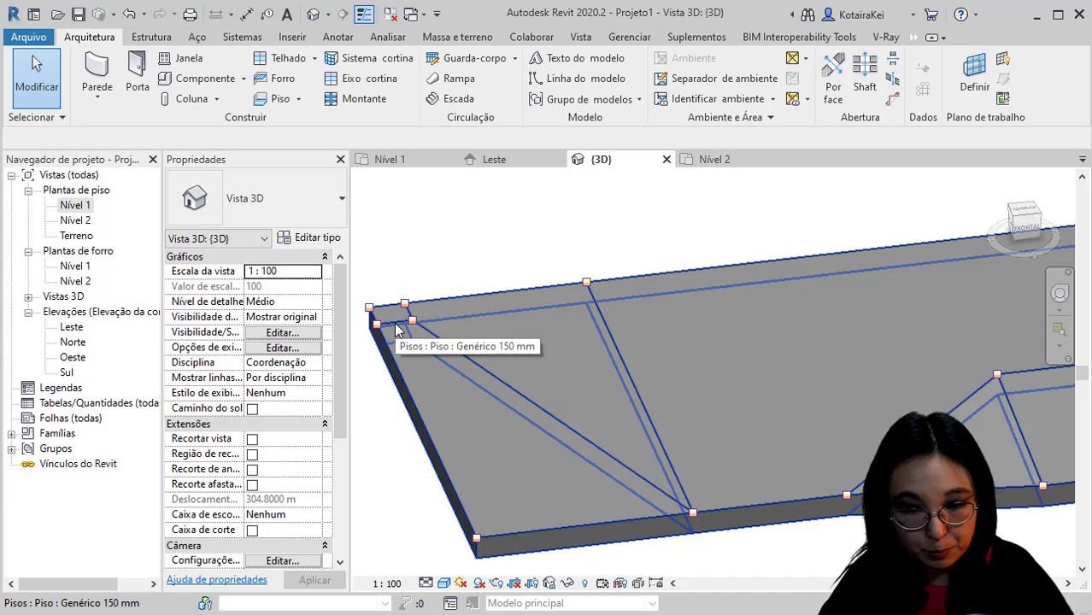
key(Escape)
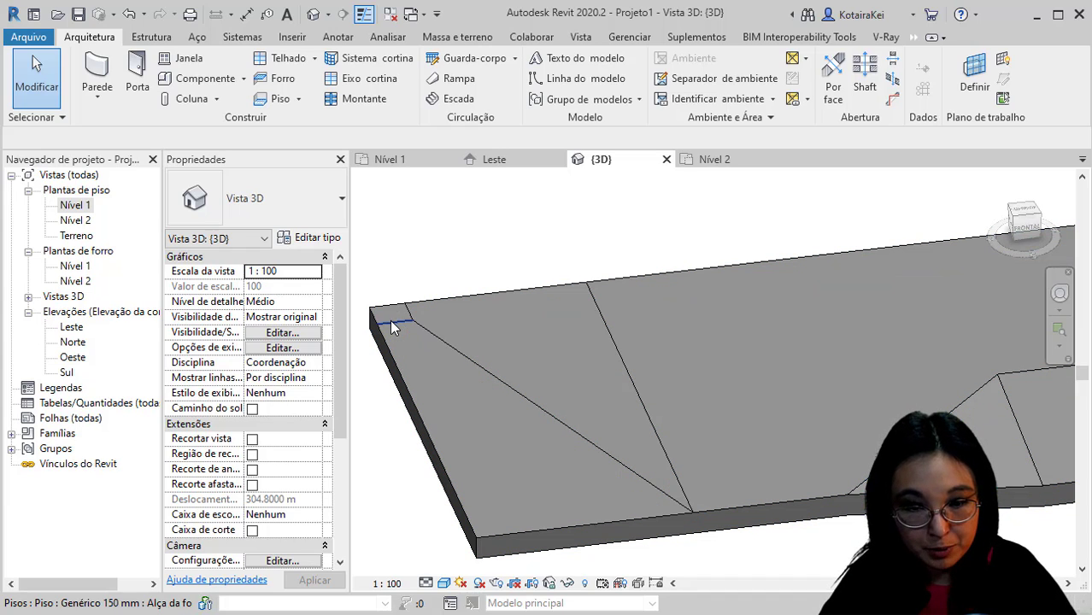
click(394, 324)
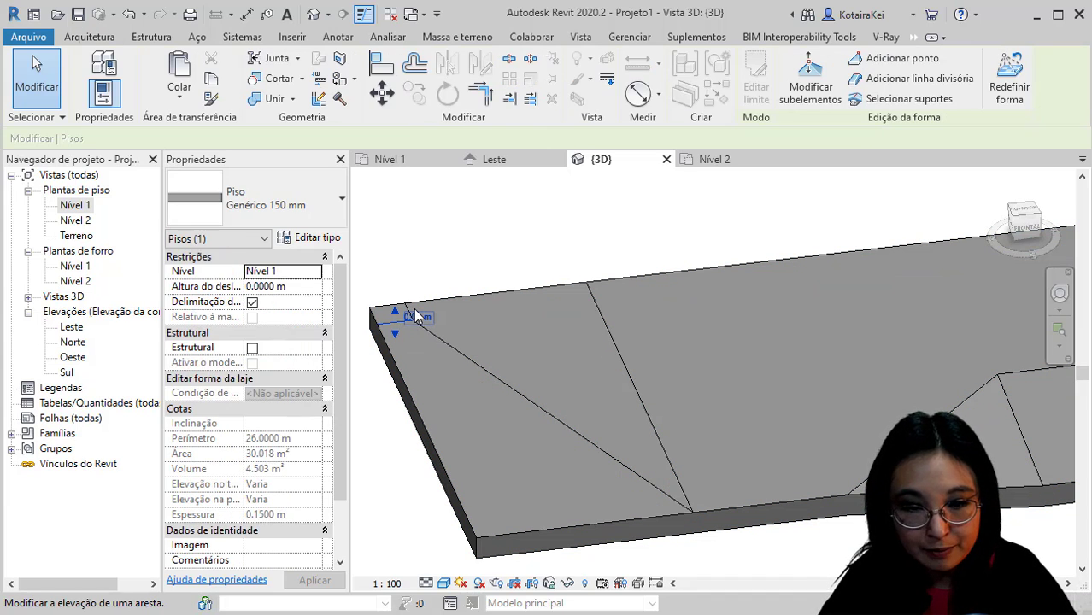
click(416, 317)
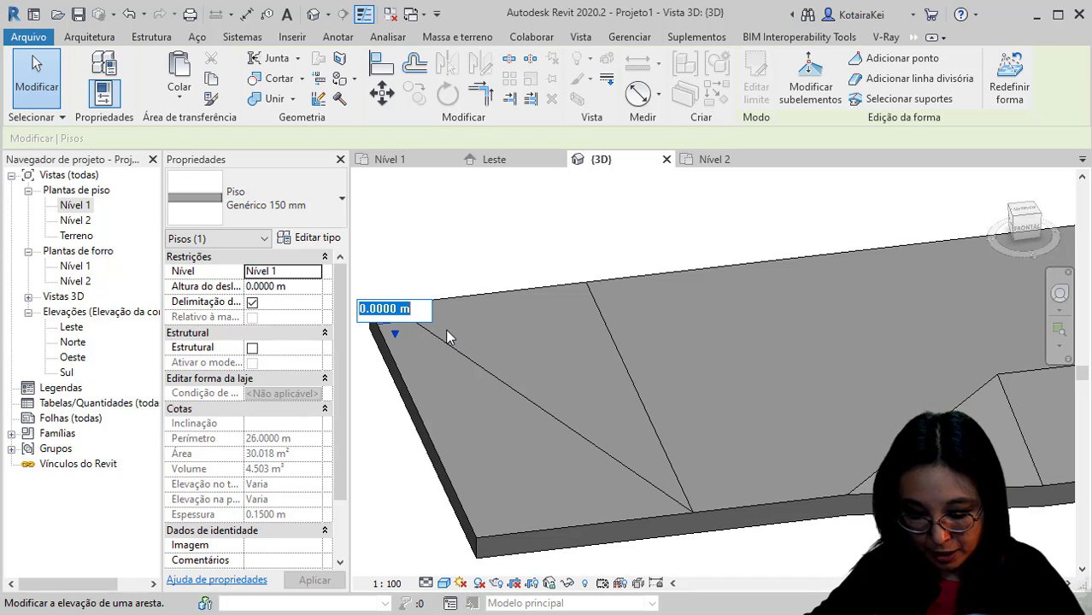
text(-1)
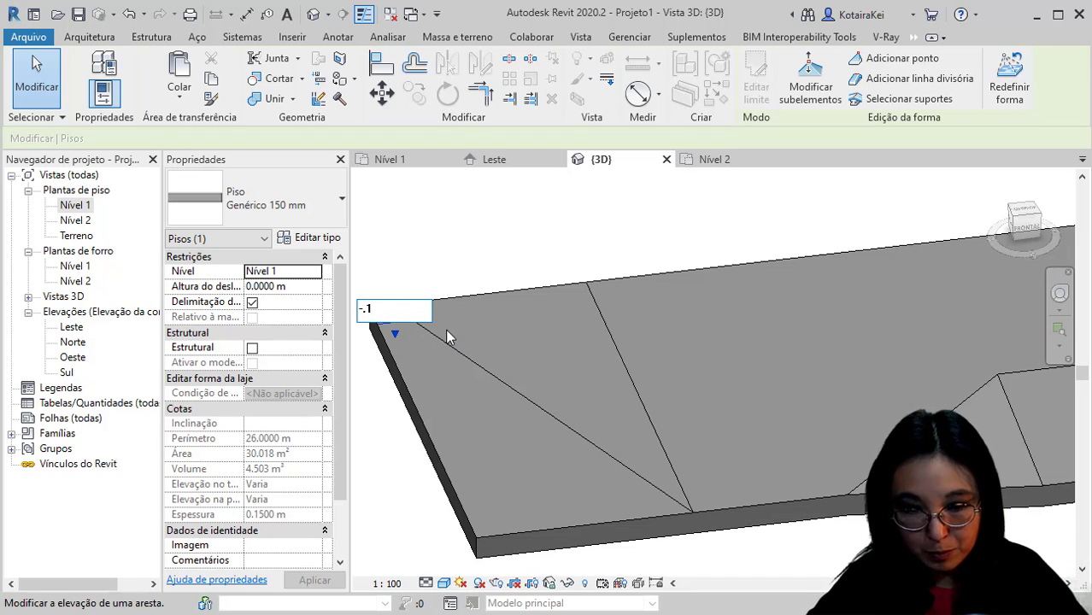
key(Return)
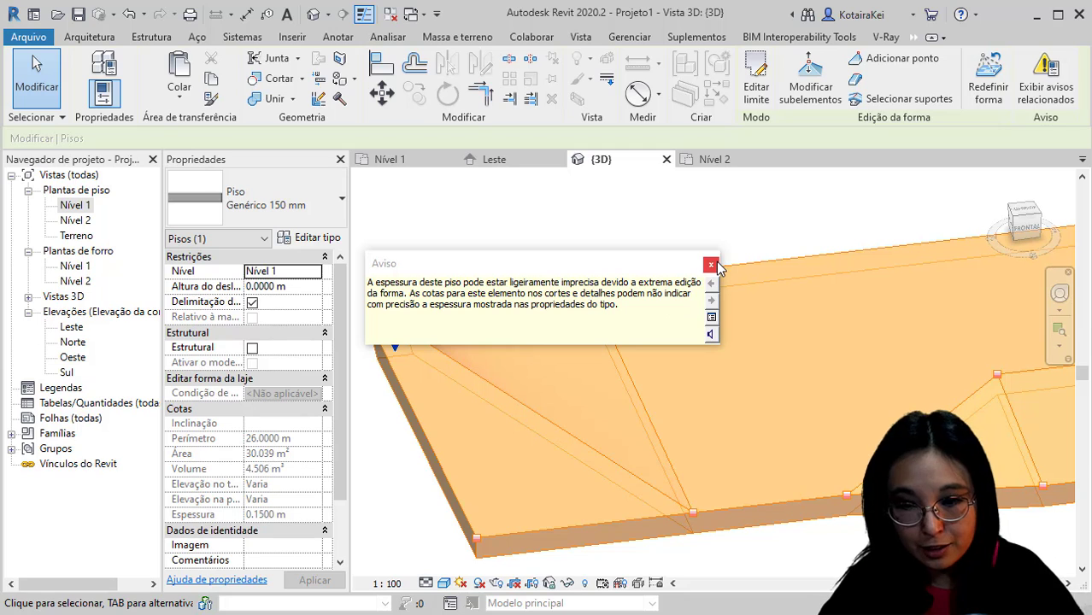
click(714, 265)
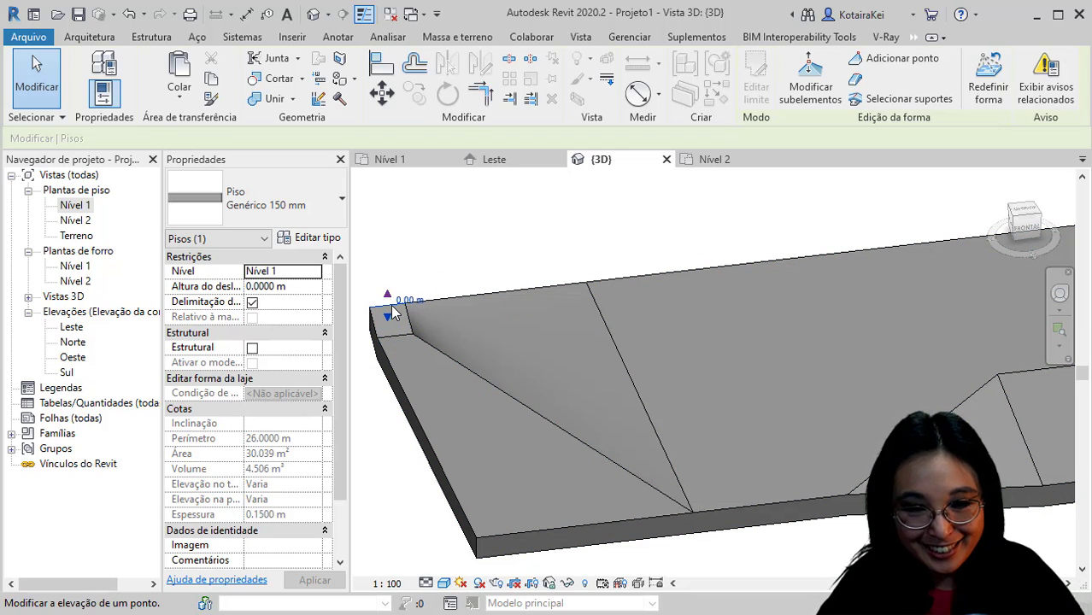
Set the elevation of the corner square's outer edge along the floor's long side to -0.1 m and clear the selection
click(419, 299)
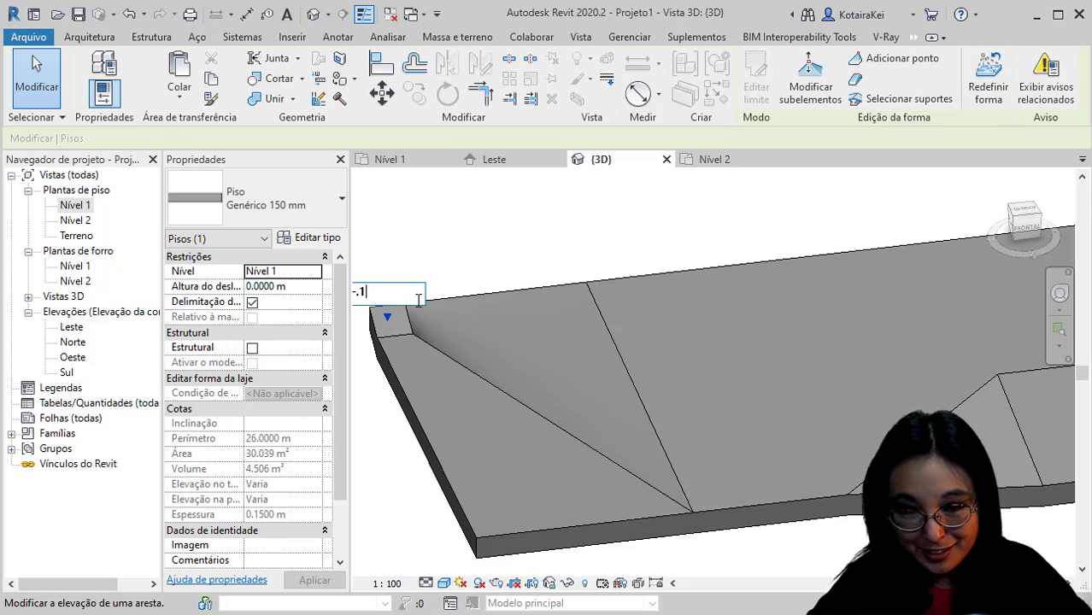
key(Return)
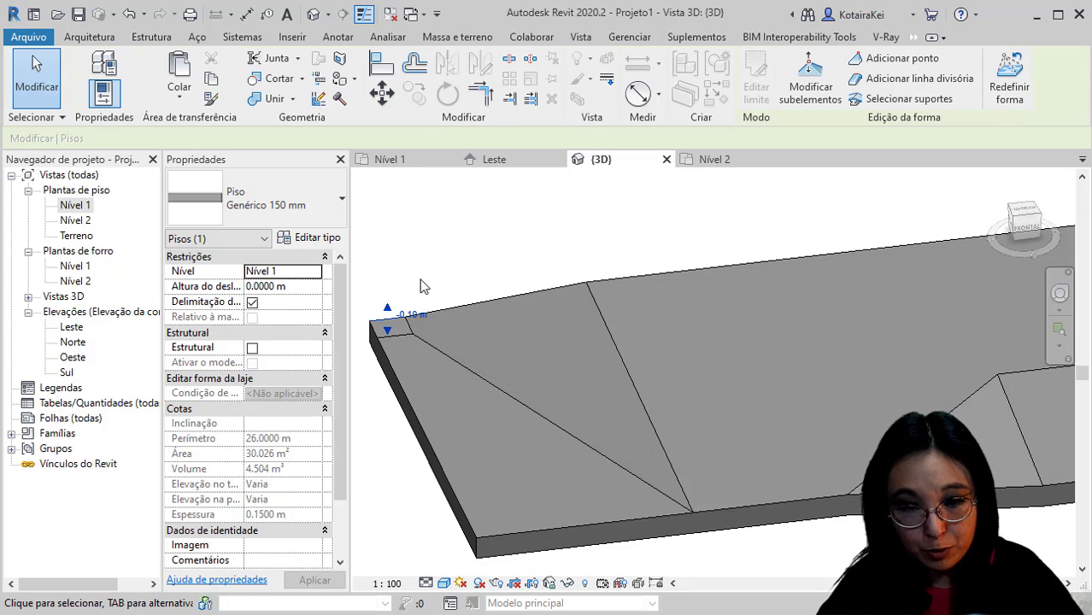
key(Escape)
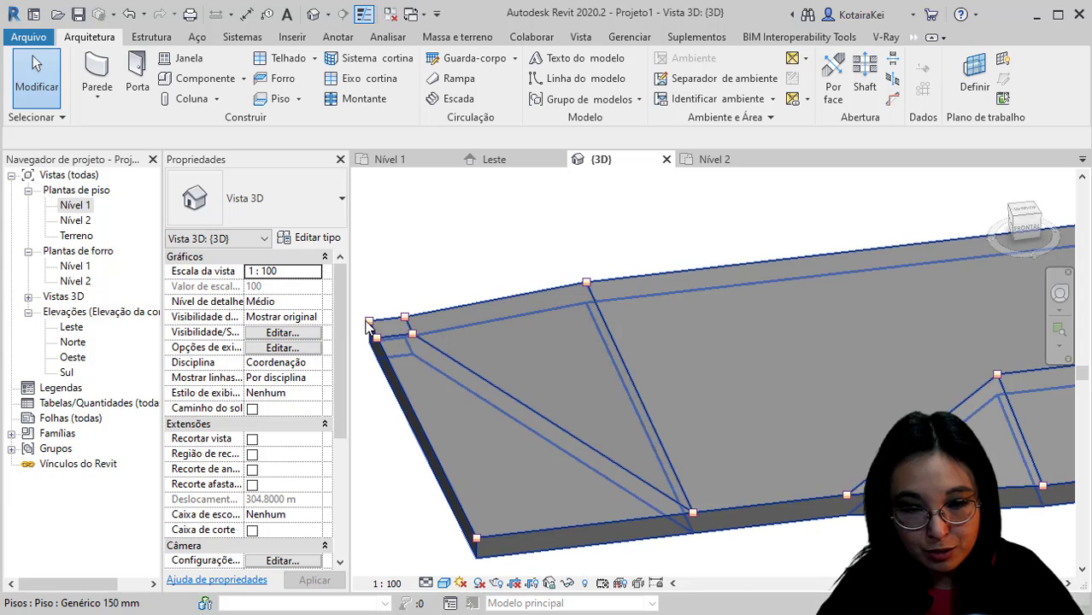
Examine the lowered corner square's points and the sloped faces around it, comparing them with the curb ramp
click(369, 325)
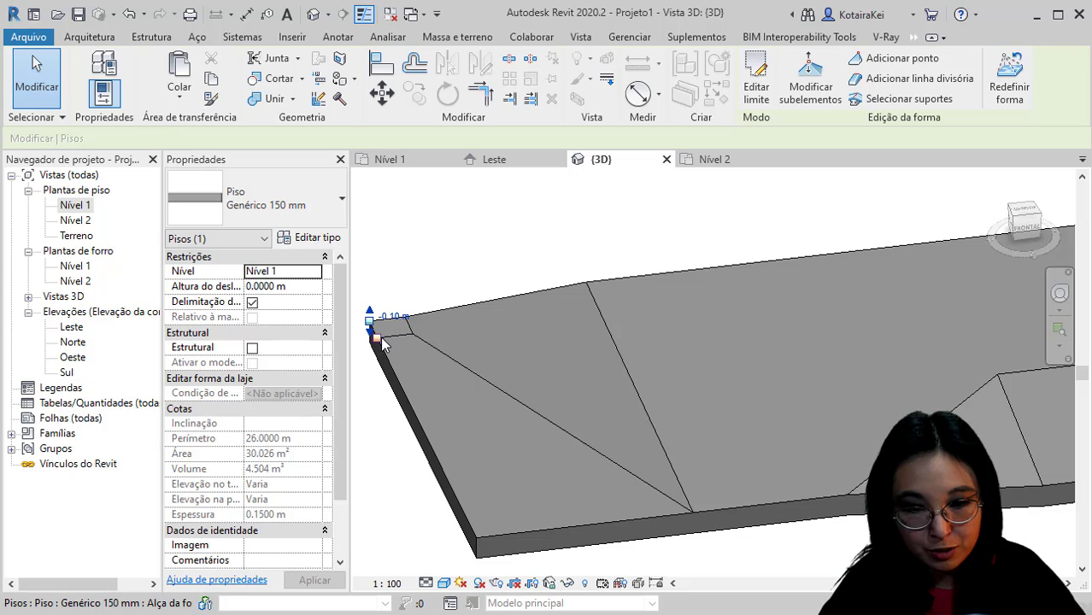
click(380, 402)
shift+middle_drag(383, 422, 266, 216)
scroll(469, 347, down, 1)
shift+middle_drag(554, 408, 539, 467)
shift+middle_drag(539, 467, 626, 490)
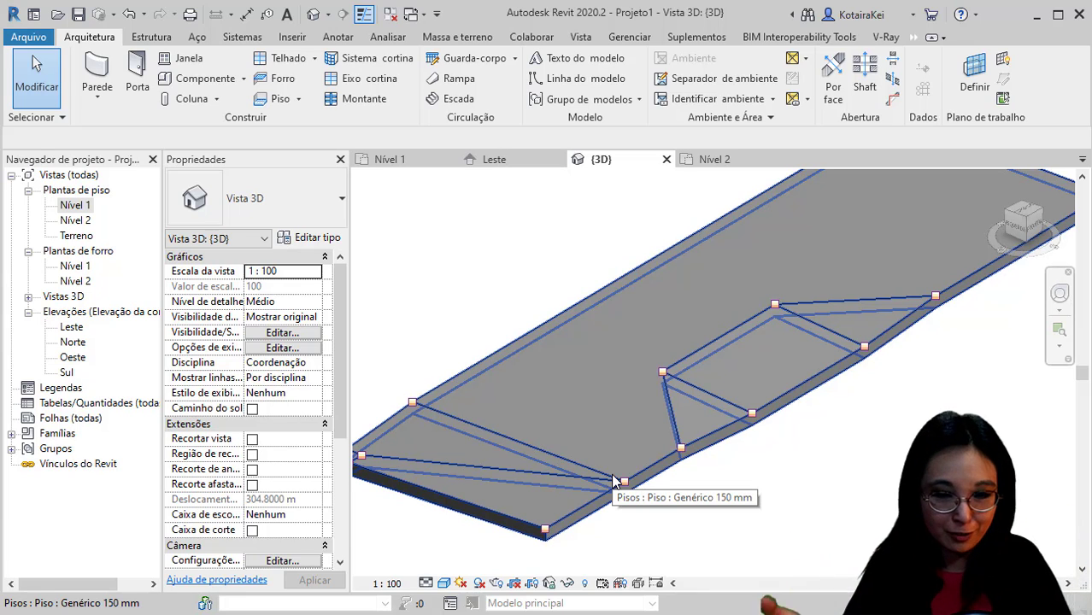
middle_drag(601, 466, 658, 451)
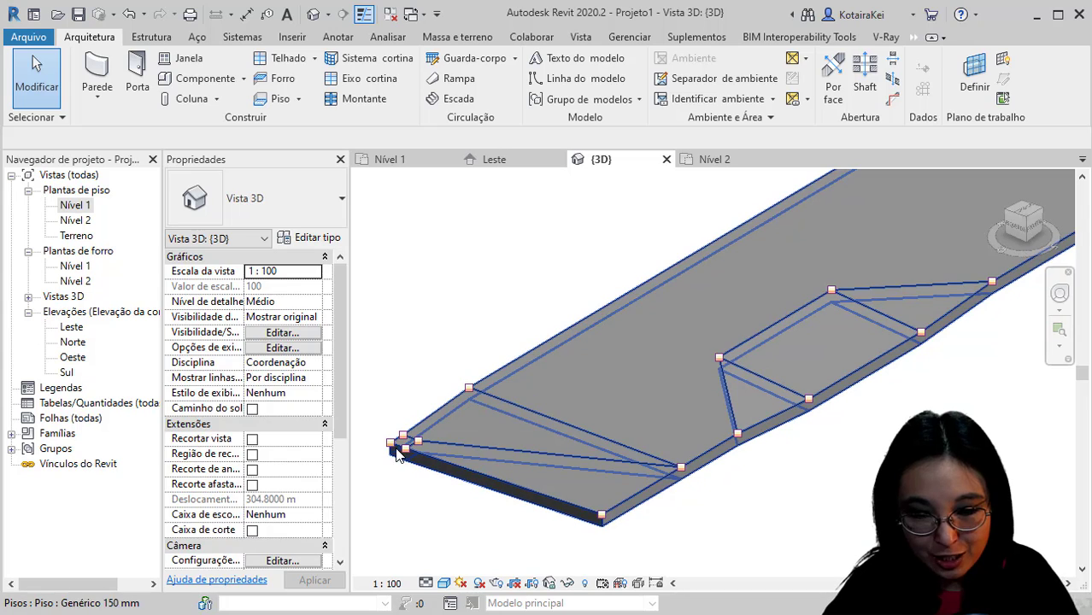
key(ctrl)
key(ctrl)
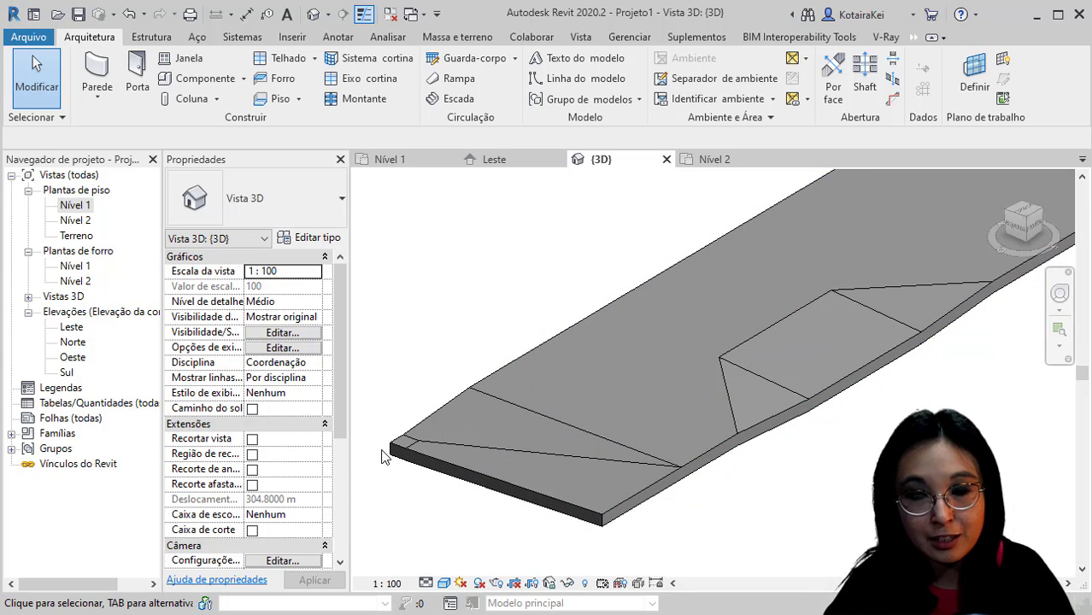
middle_drag(483, 522, 345, 524)
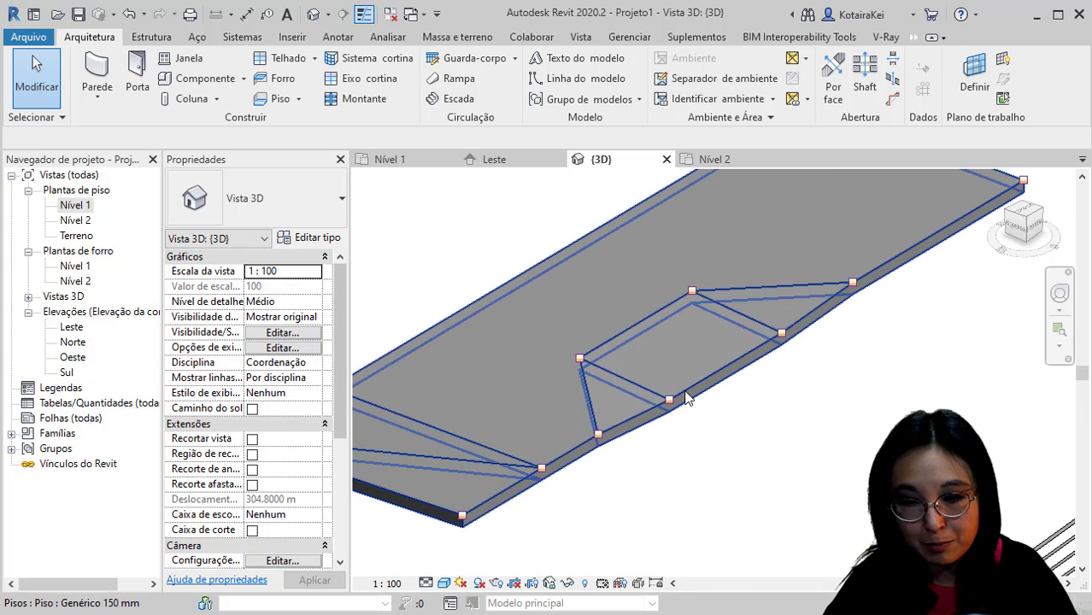
key(ctrl)
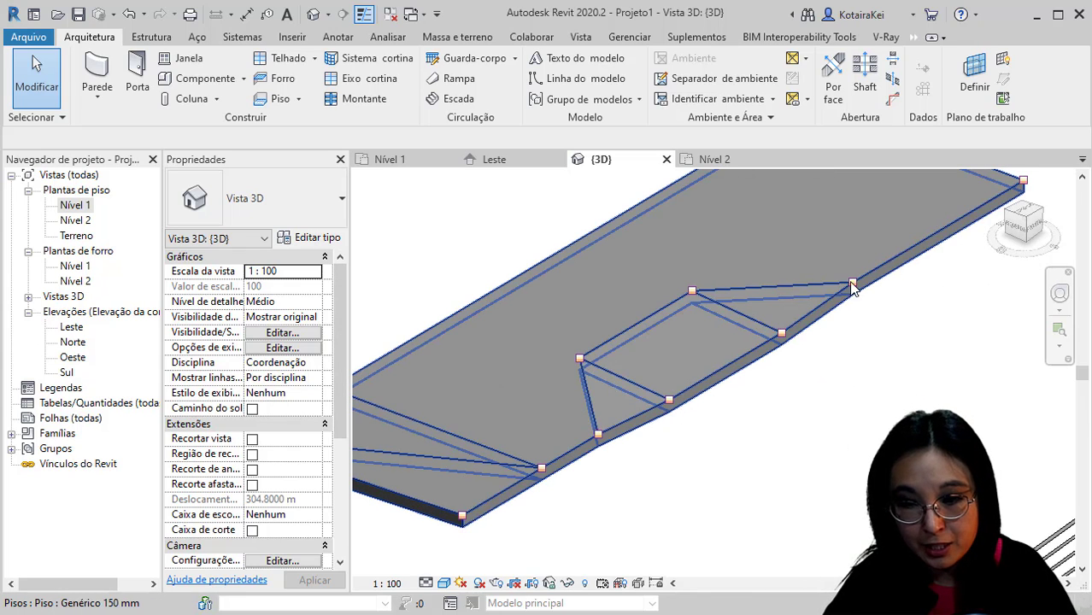
middle_drag(588, 463, 741, 437)
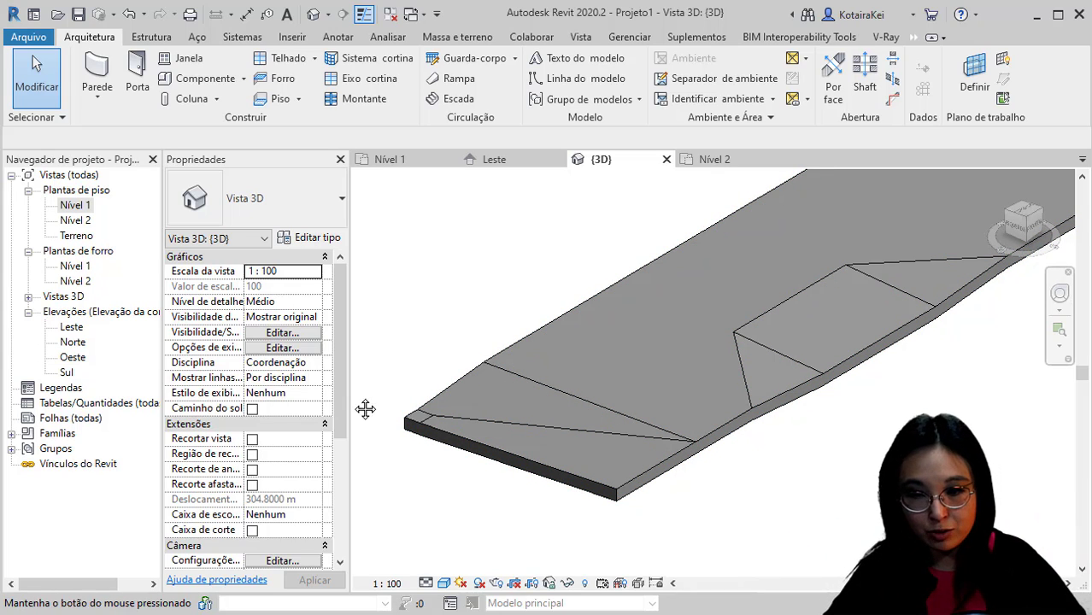
middle_drag(366, 409, 242, 358)
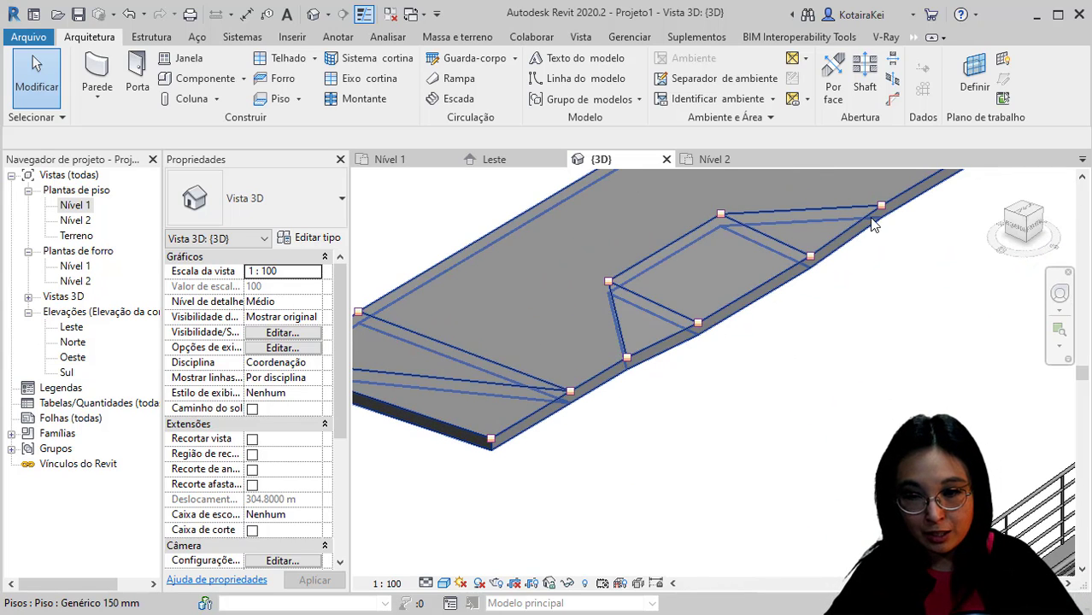
middle_drag(570, 441, 599, 495)
scroll(587, 486, down, 1)
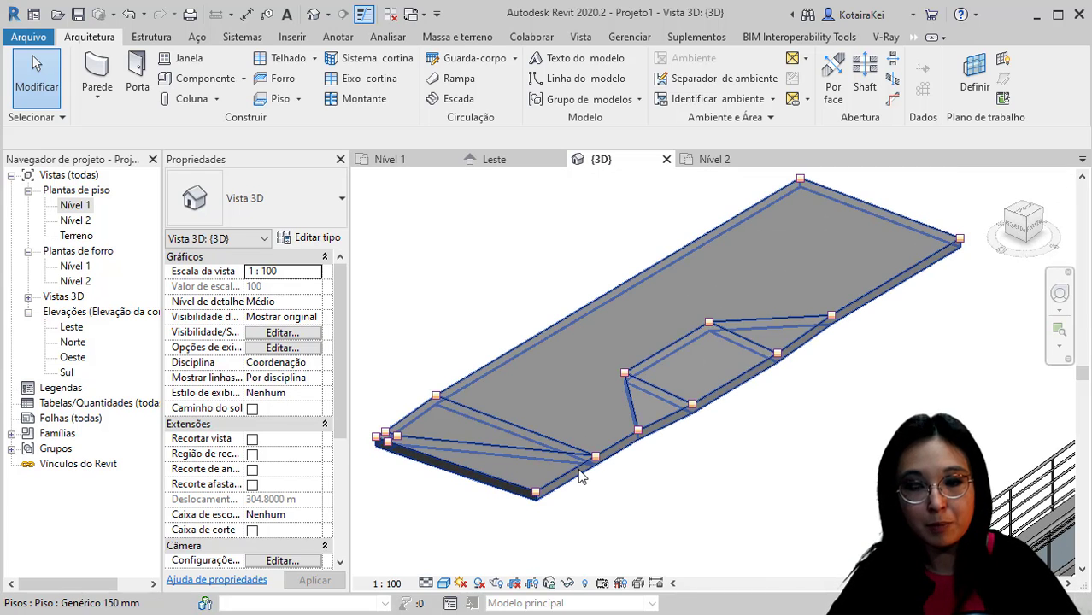
Make the structure layer of the lowered floor's type, Genérico 150 mm, variable in thickness and apply the type change
click(580, 475)
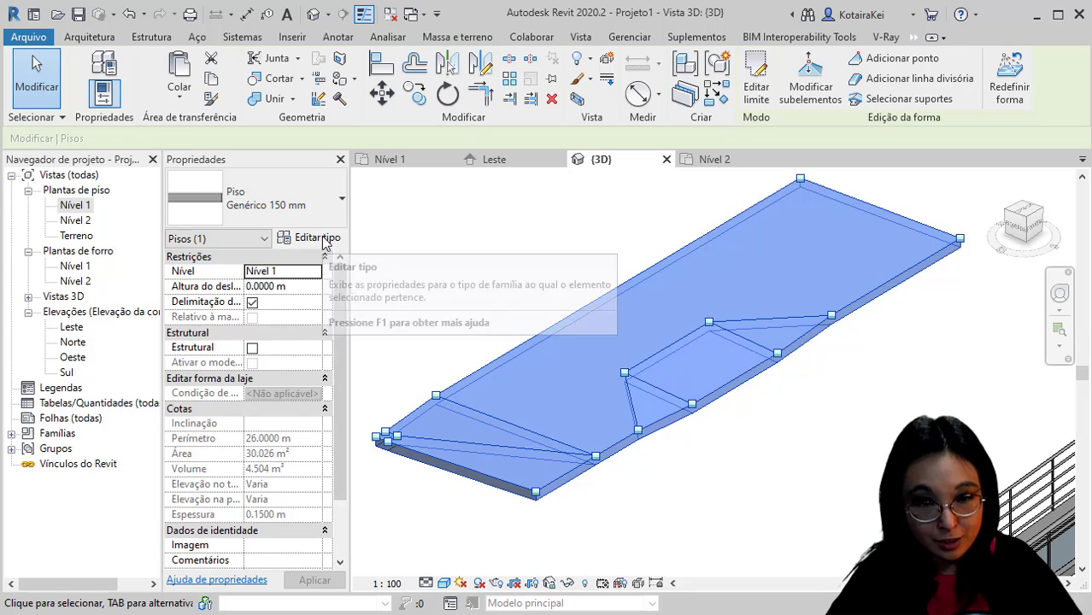
click(324, 242)
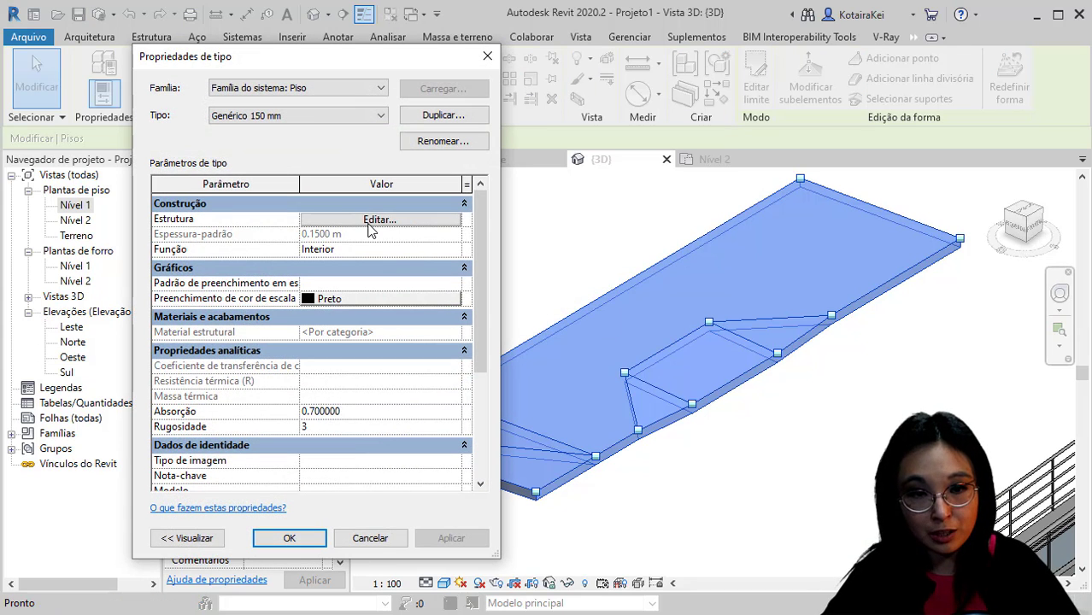
click(368, 222)
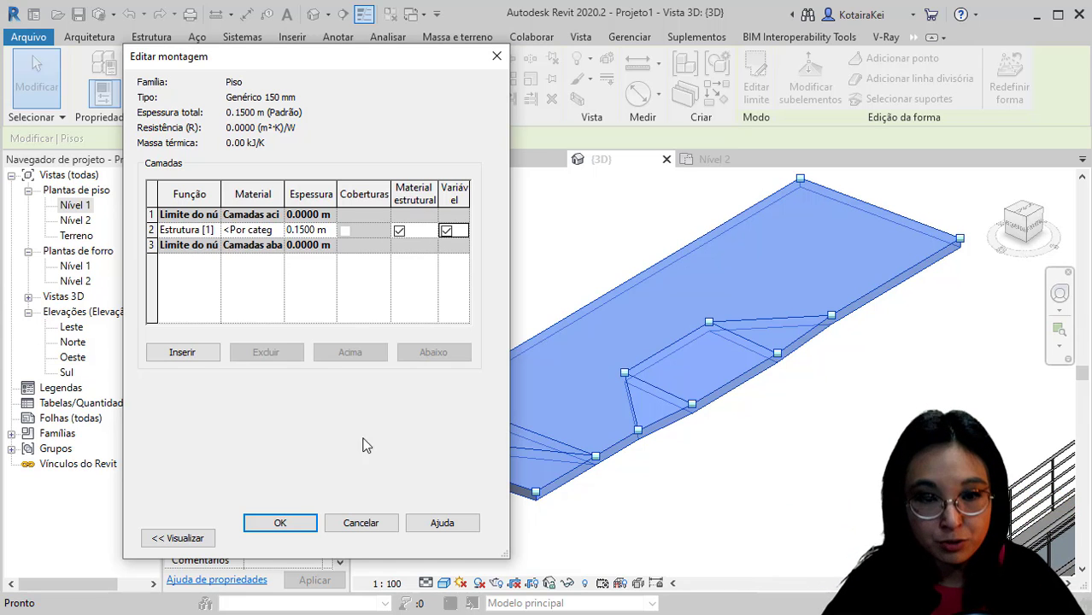
click(293, 524)
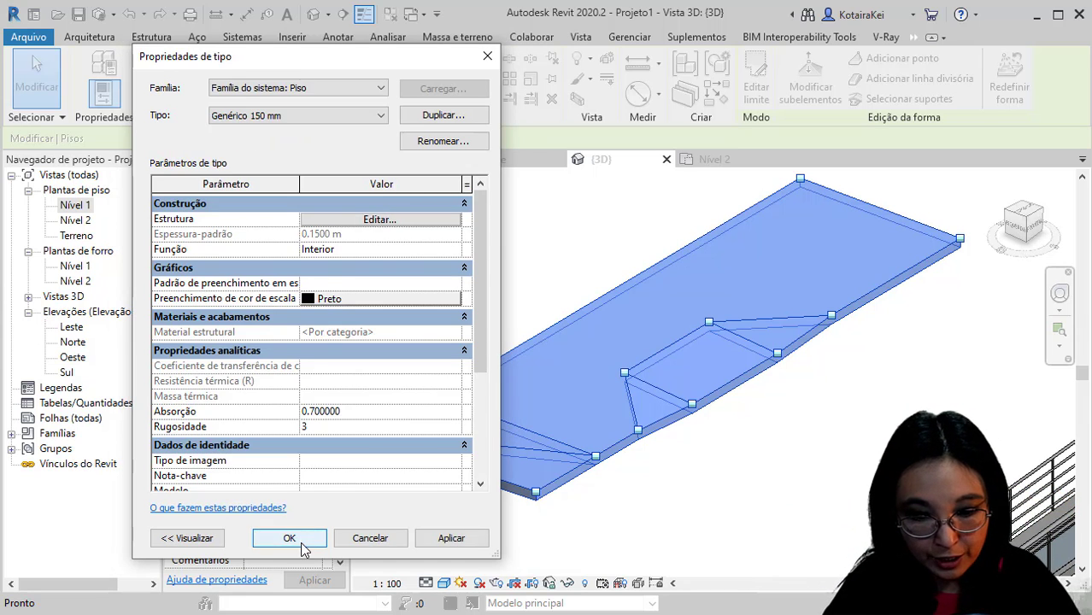
click(290, 538)
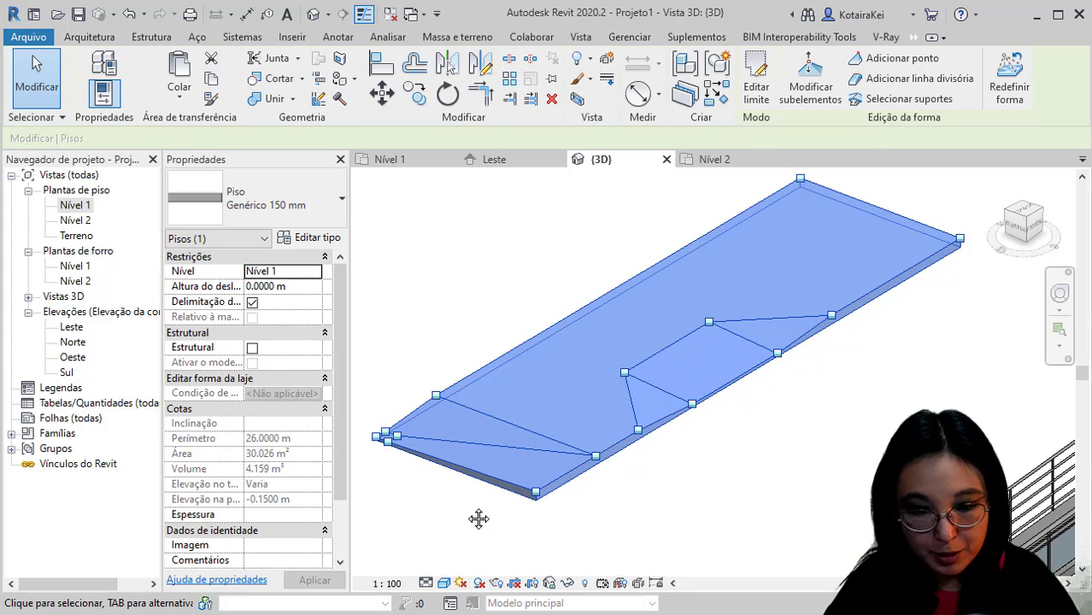
Examine the floor's side faces and underside around the lowered corner and the curb ramp, then clear the selection
scroll(478, 519, up, 5)
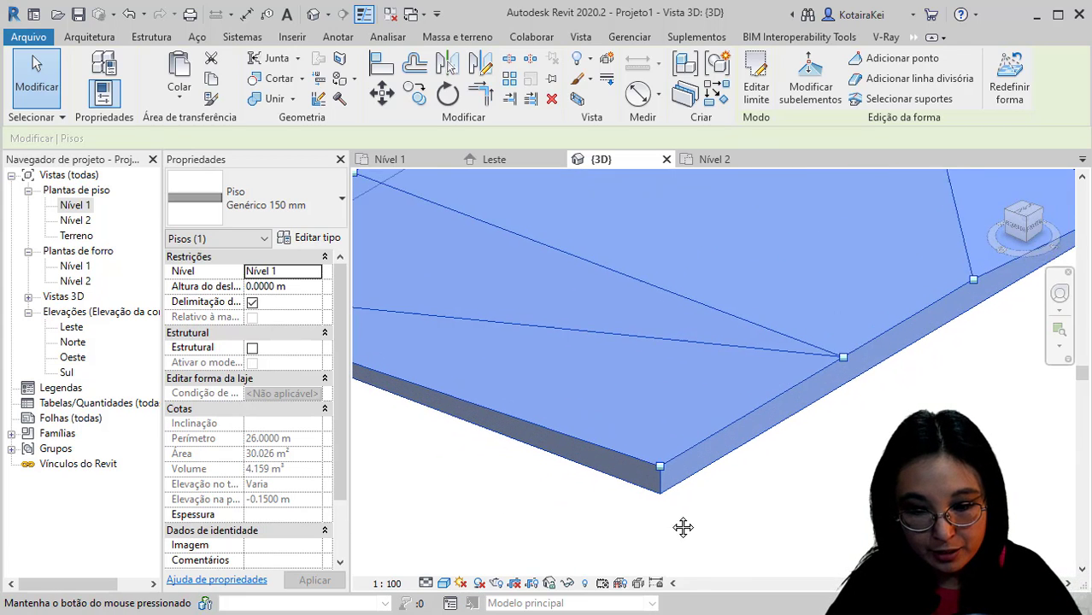
middle_drag(682, 527, 711, 517)
key(ctrl)
scroll(570, 503, down, 1)
middle_drag(355, 402, 443, 429)
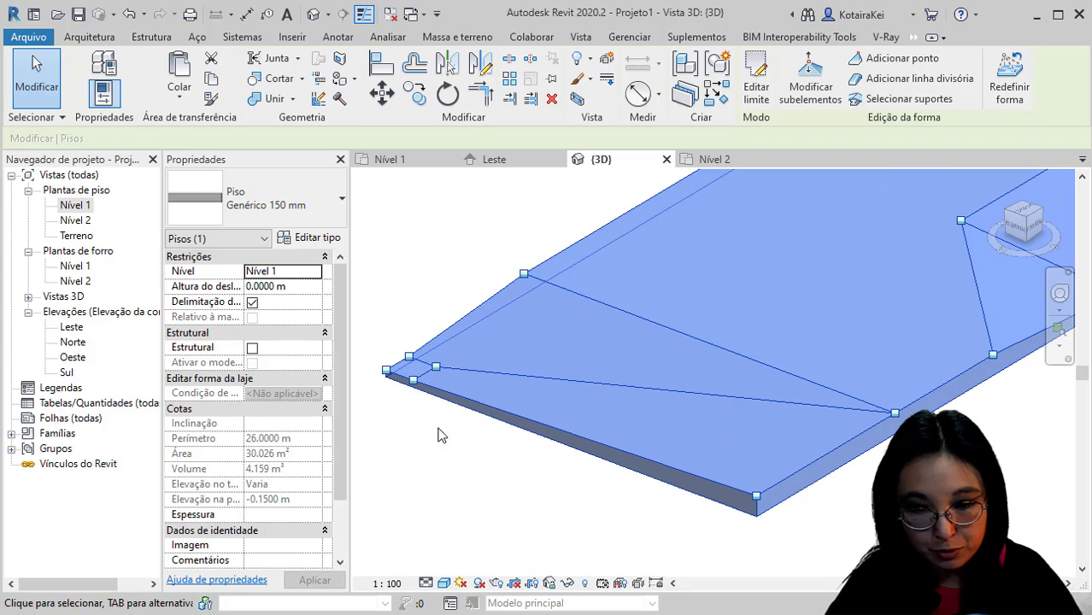
key(ctrl)
key(ctrl)
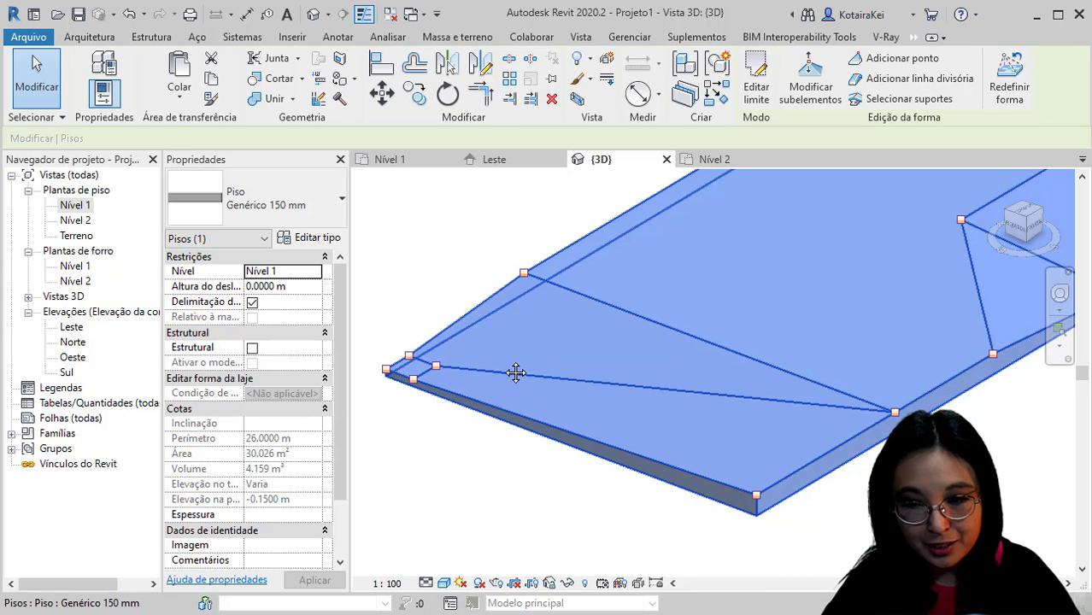
middle_drag(726, 375, 383, 380)
middle_drag(575, 415, 380, 483)
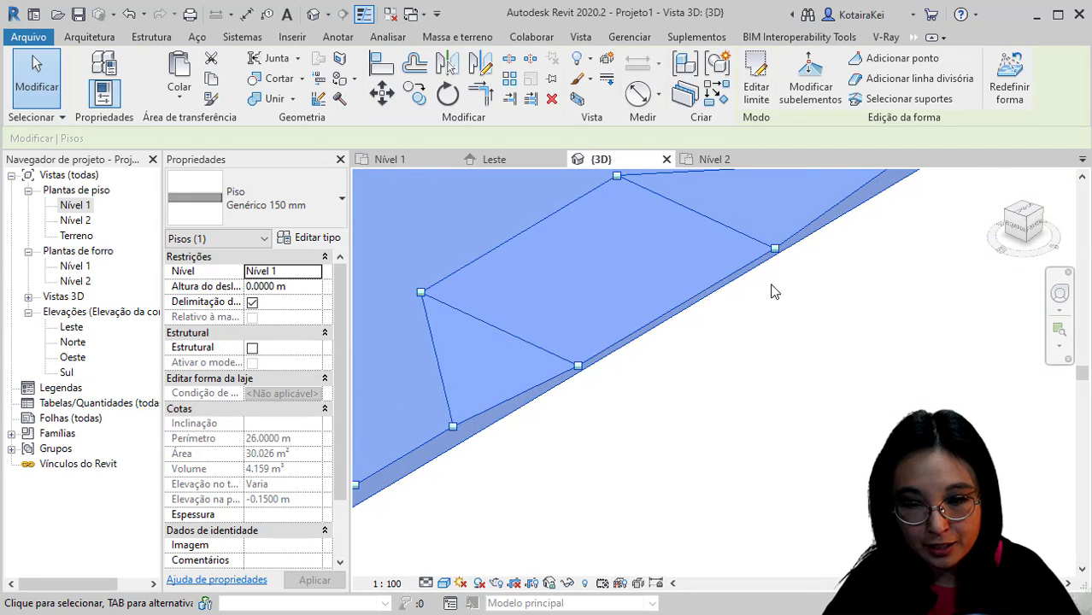
scroll(769, 290, down, 1)
middle_drag(751, 333, 697, 389)
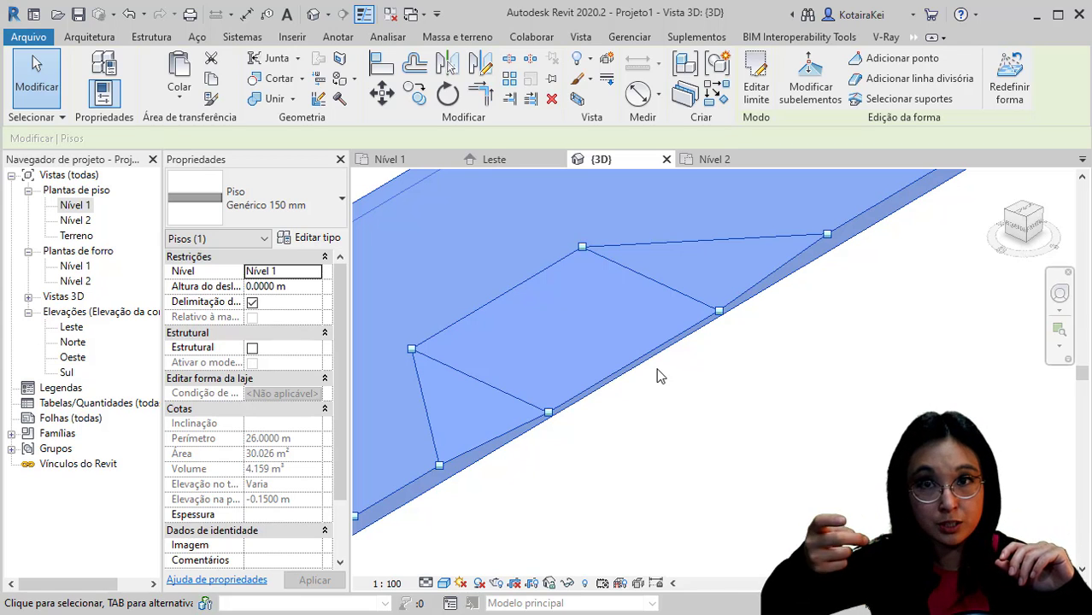
key(Escape)
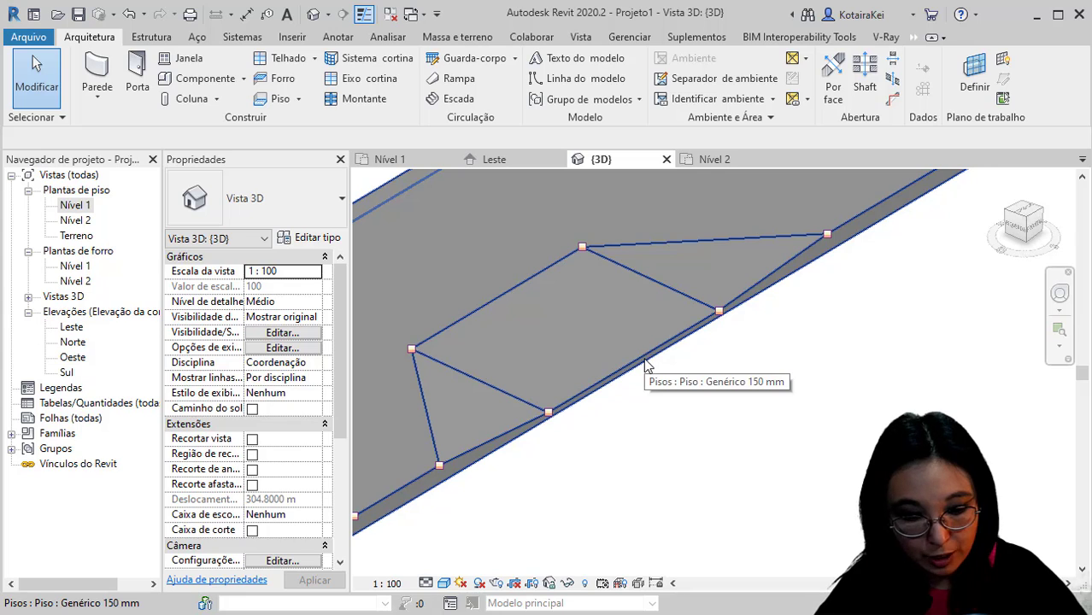
Set the elevation of the curb ramp's outer edge, along the floor's long side, to -0.15 m
click(647, 366)
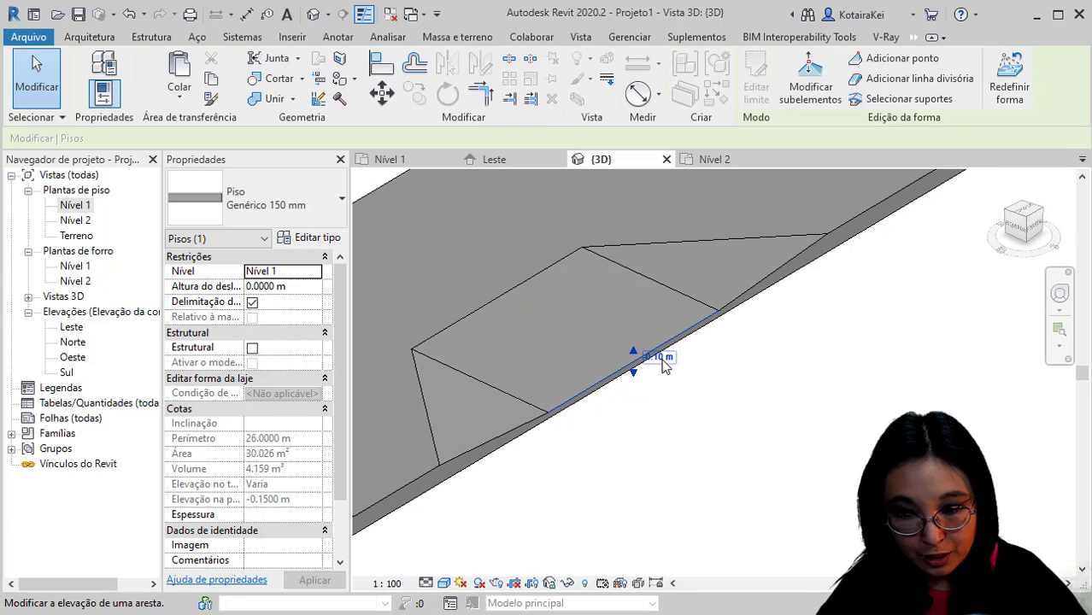
click(661, 352)
text(-0.15)
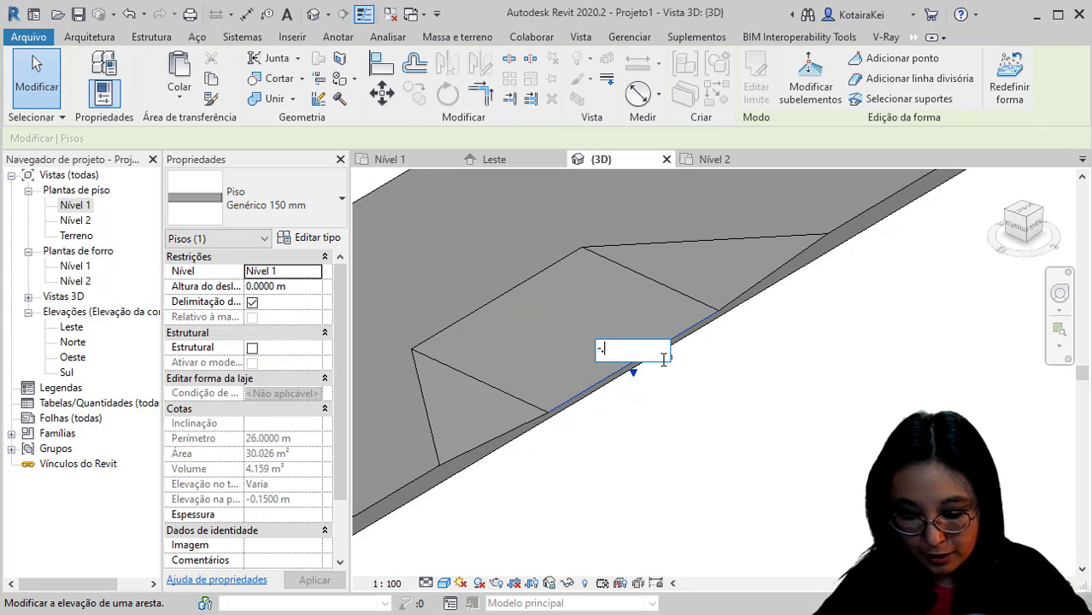
key(Return)
Try to set the elevation of the curb ramp's outer edge to -0.2 m
click(663, 359)
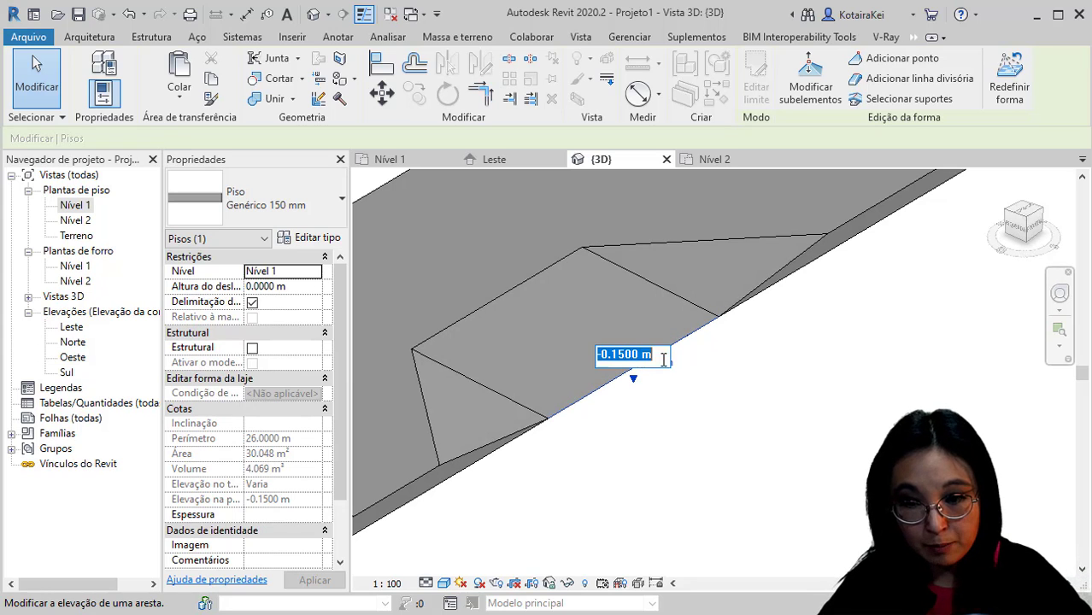
key(BackSpace)
text(-.2)
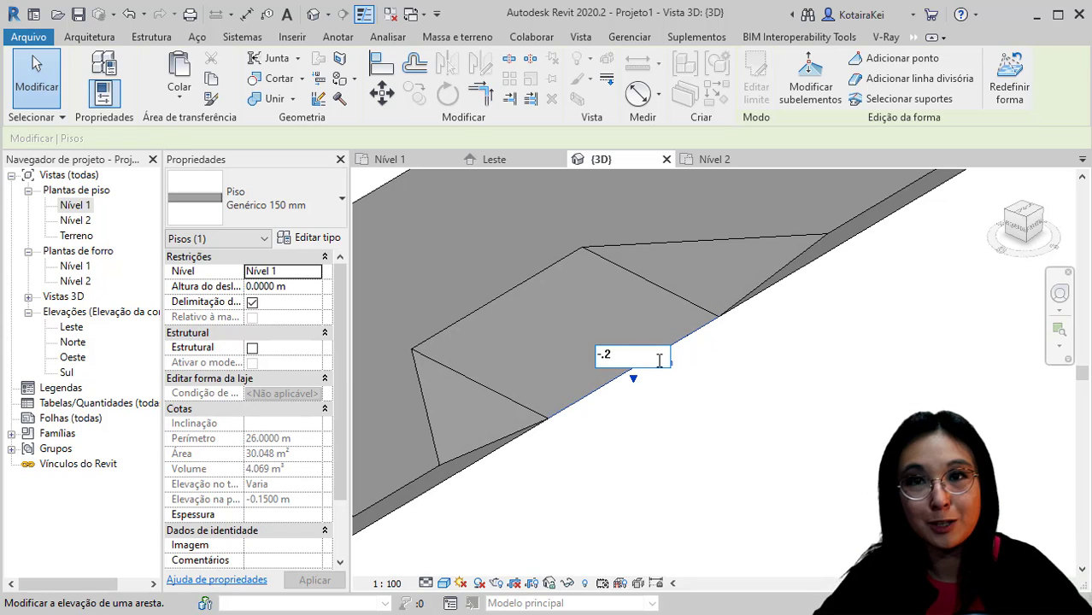
key(Return)
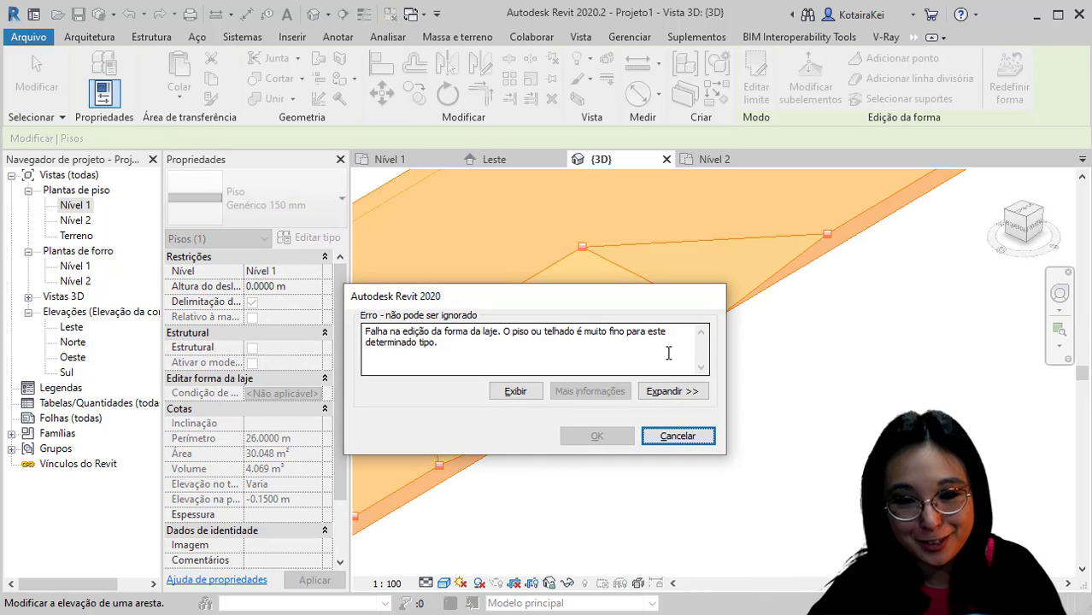
click(688, 437)
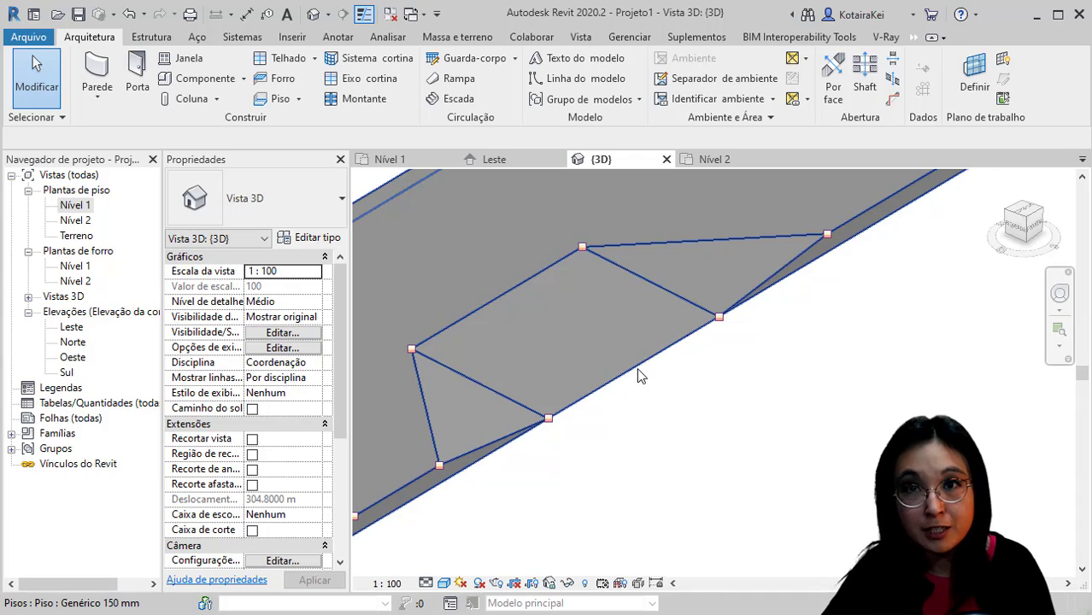
Review the whole model, with the curb-ramp floor alongside the straight, switchback and curved ramps and their railings
scroll(621, 453, down, 3)
scroll(625, 456, down, 4)
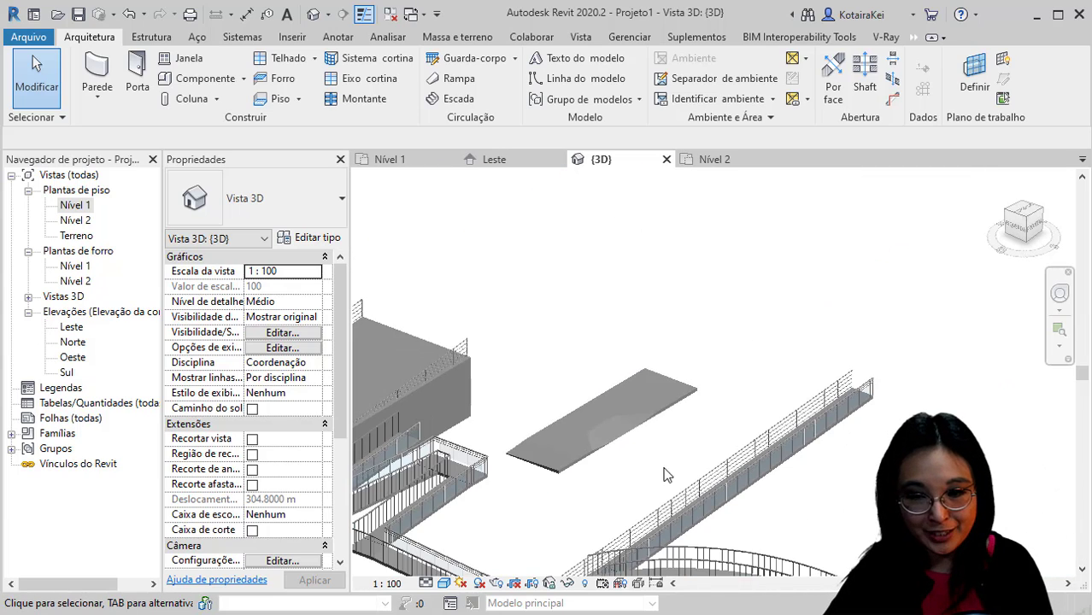
middle_drag(659, 469, 702, 343)
scroll(700, 343, down, 1)
scroll(686, 352, down, 1)
middle_drag(681, 426, 712, 356)
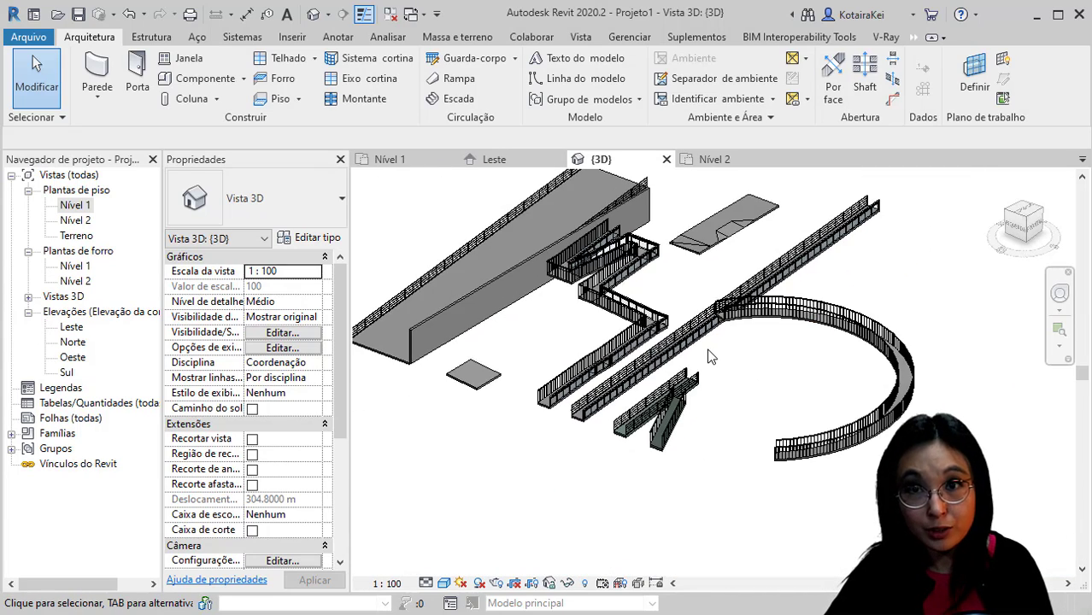
middle_drag(602, 481, 609, 526)
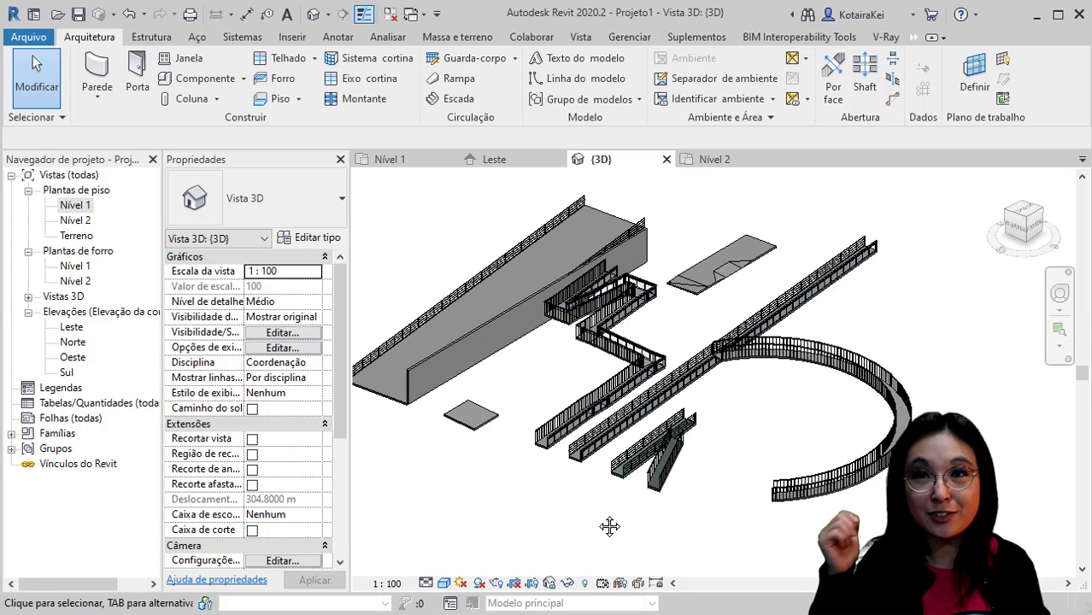